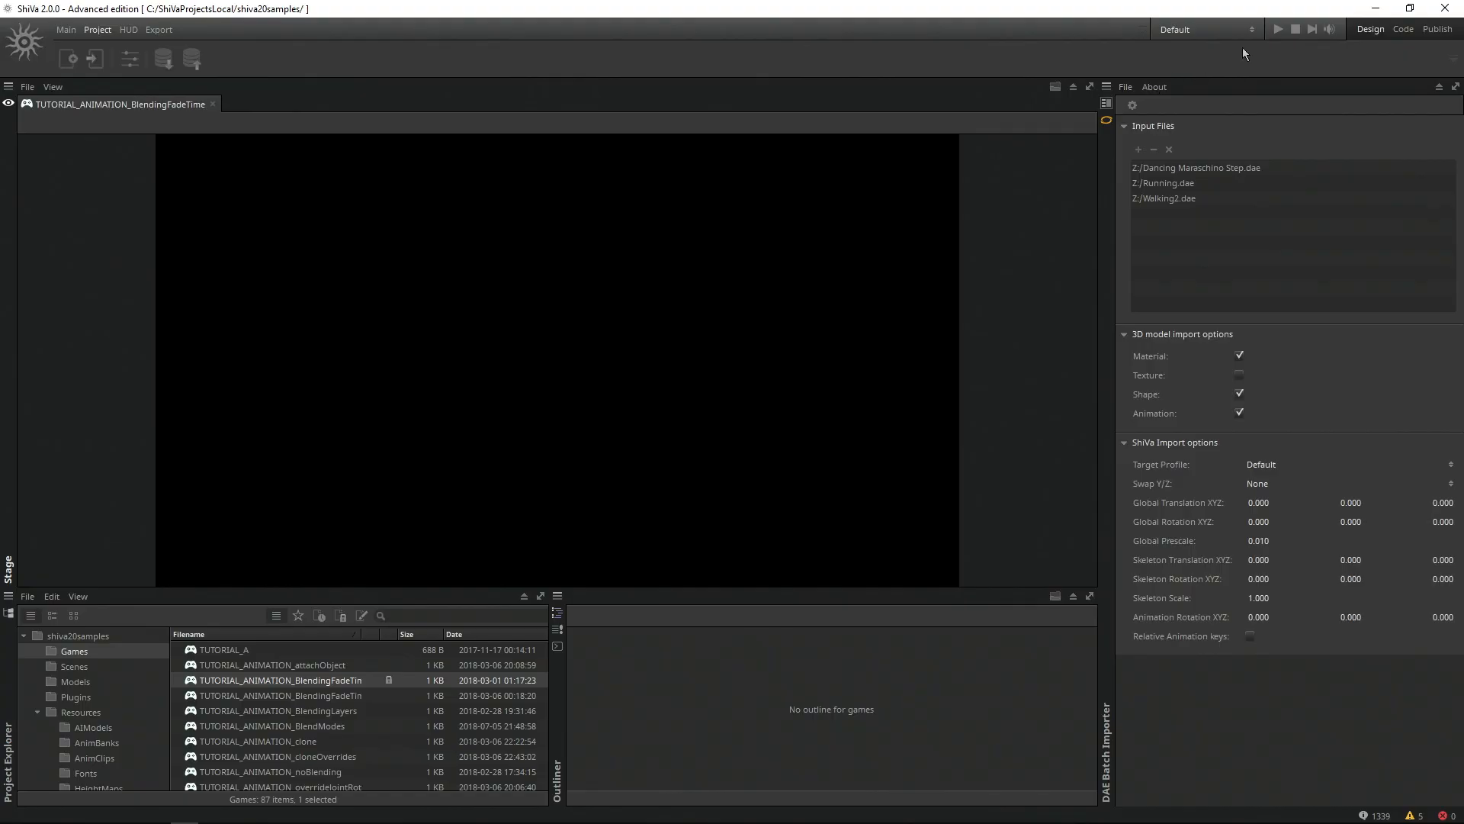
Step: Play the Walk animation in the BlendingFadeTime sample, and Anim 1 and Anim 0 in the SimpleAnimation sample
{"action": "left_click", "coordinate": [1283, 31]}
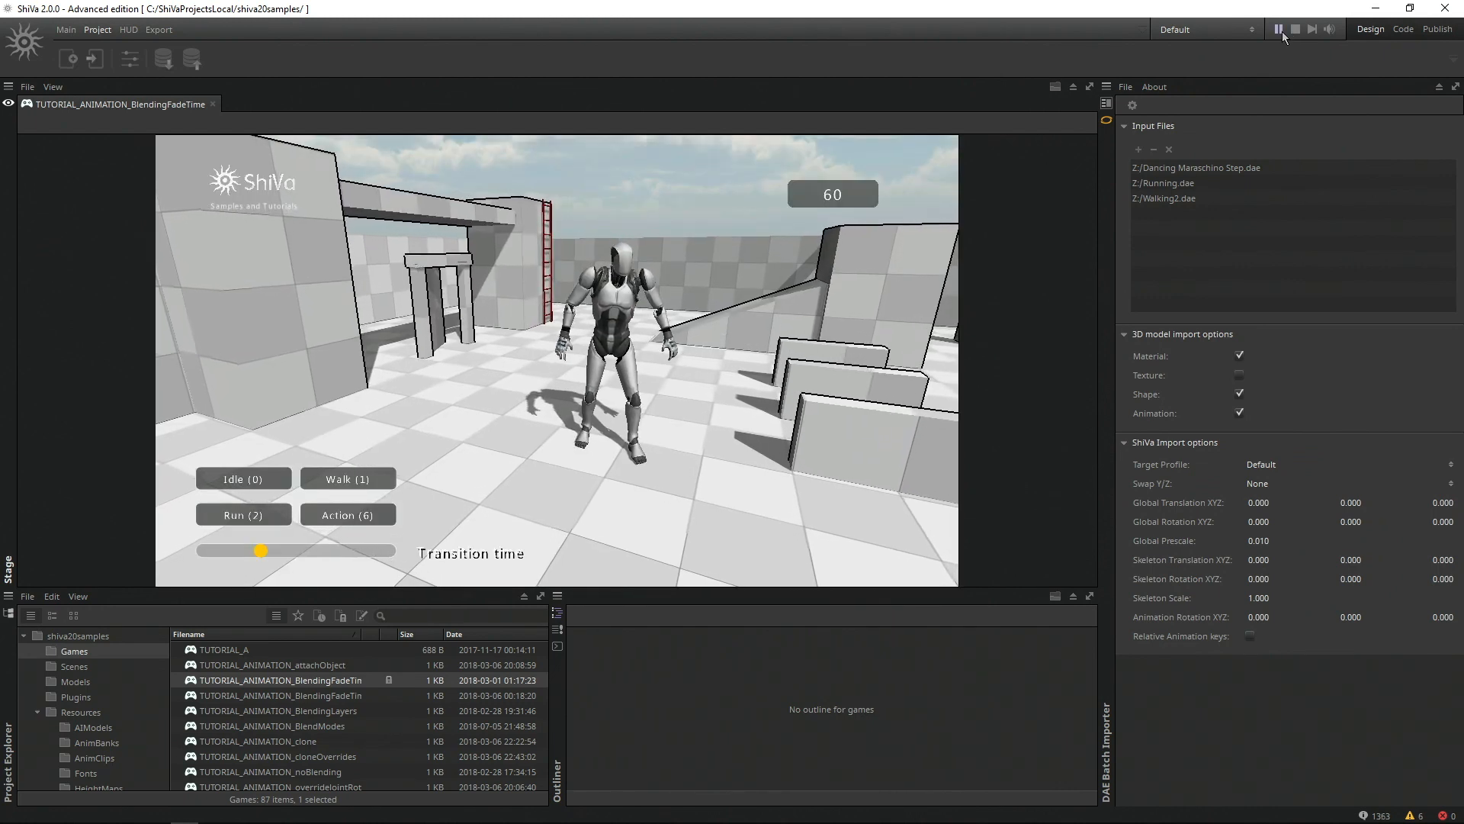
{"action": "left_click", "coordinate": [365, 480]}
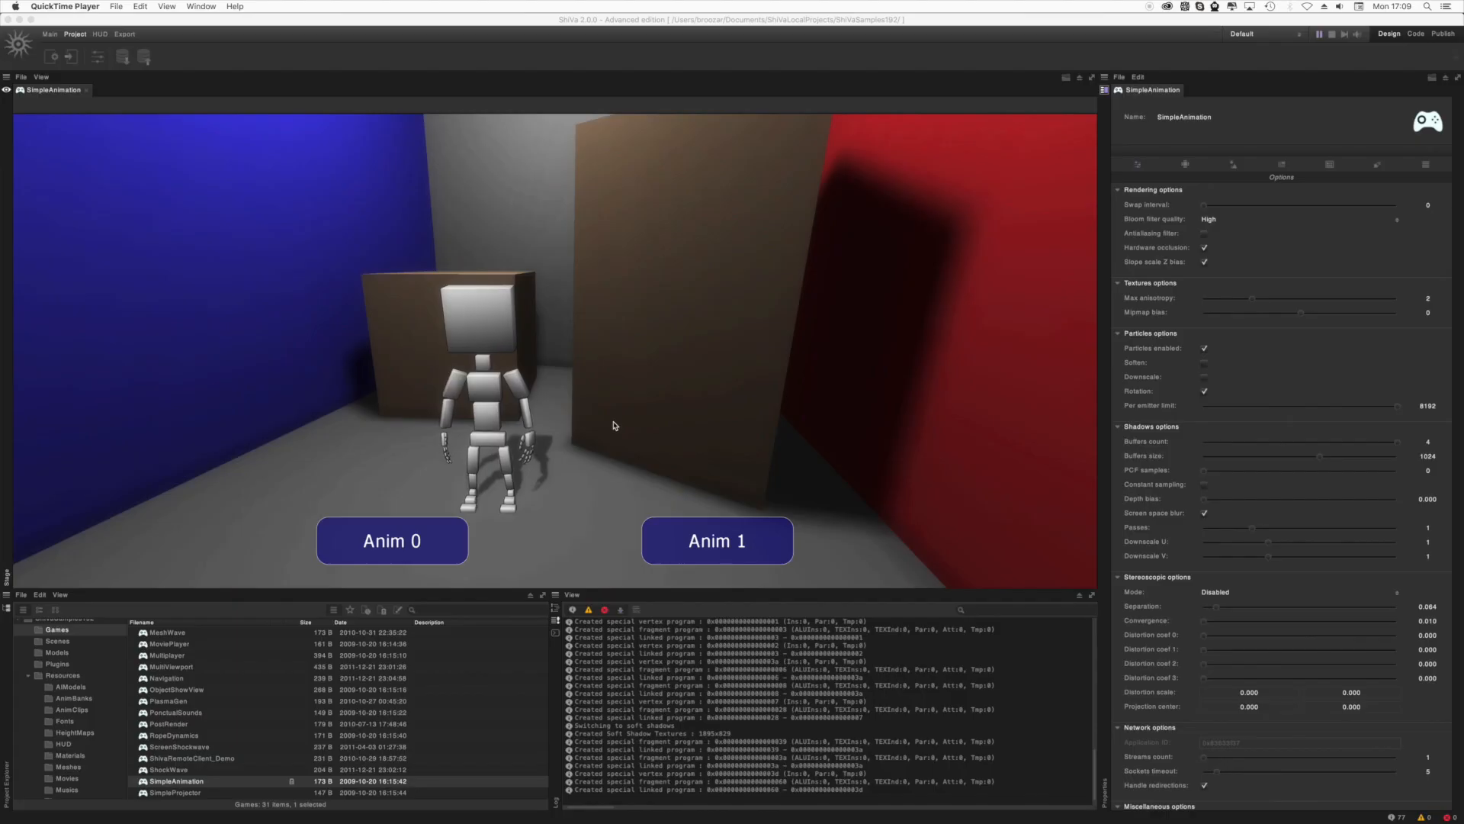
{"action": "left_click", "coordinate": [724, 543]}
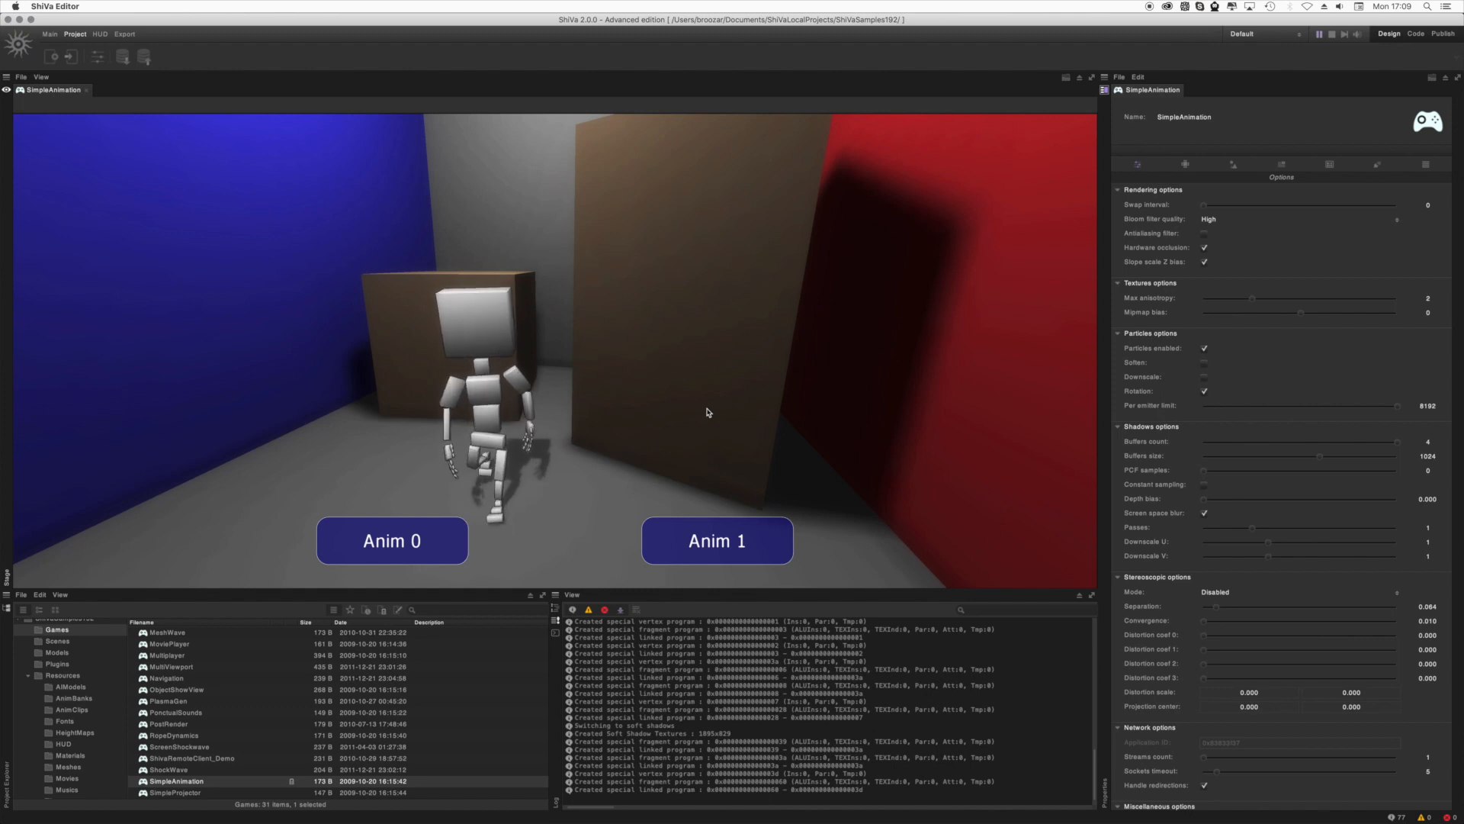
{"action": "left_click", "coordinate": [460, 534]}
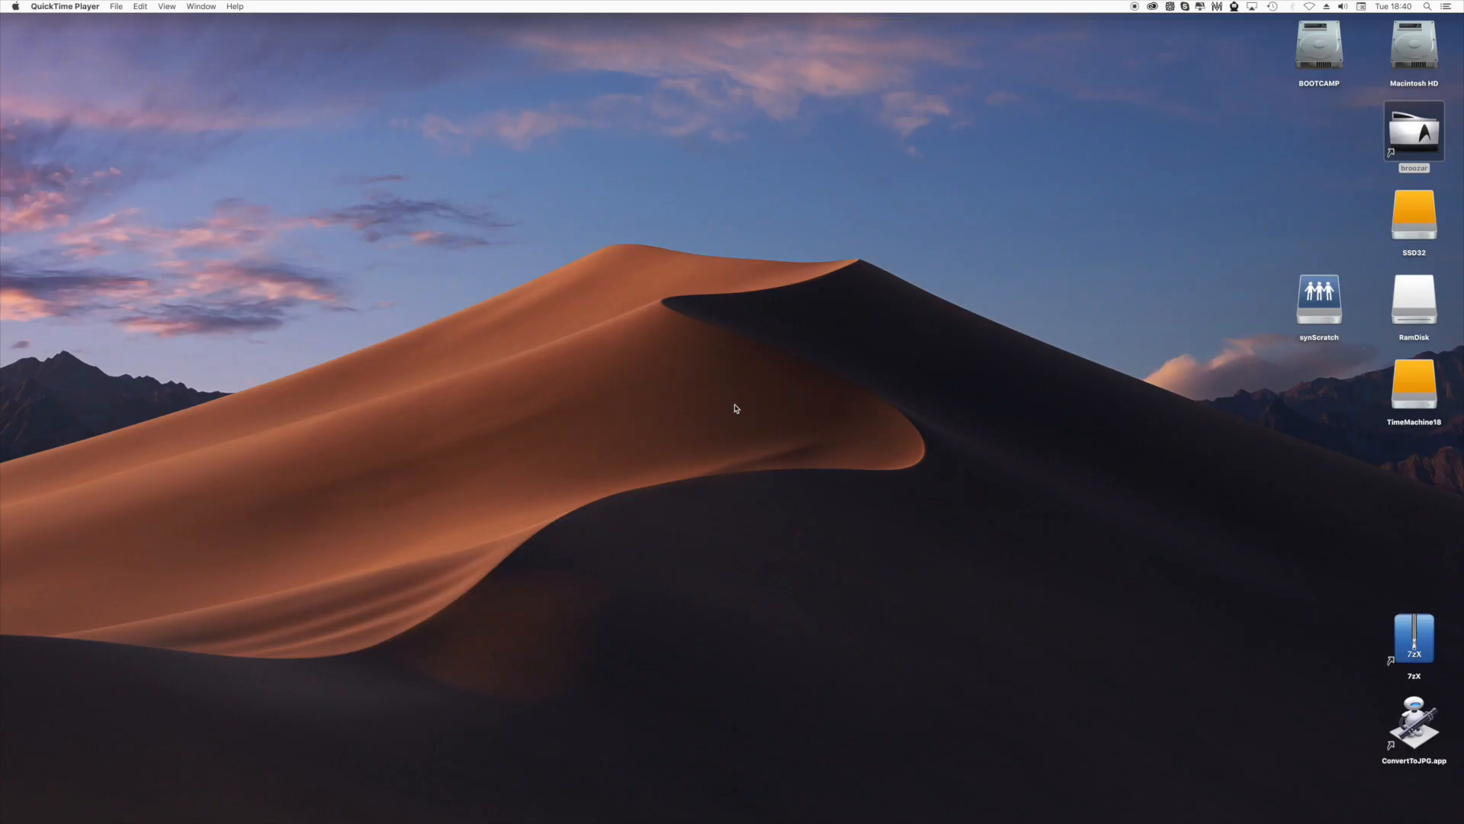
Step: Open Fuse CC (Beta) from the Adobe Creative Cloud app list
{"action": "left_click", "coordinate": [1153, 6]}
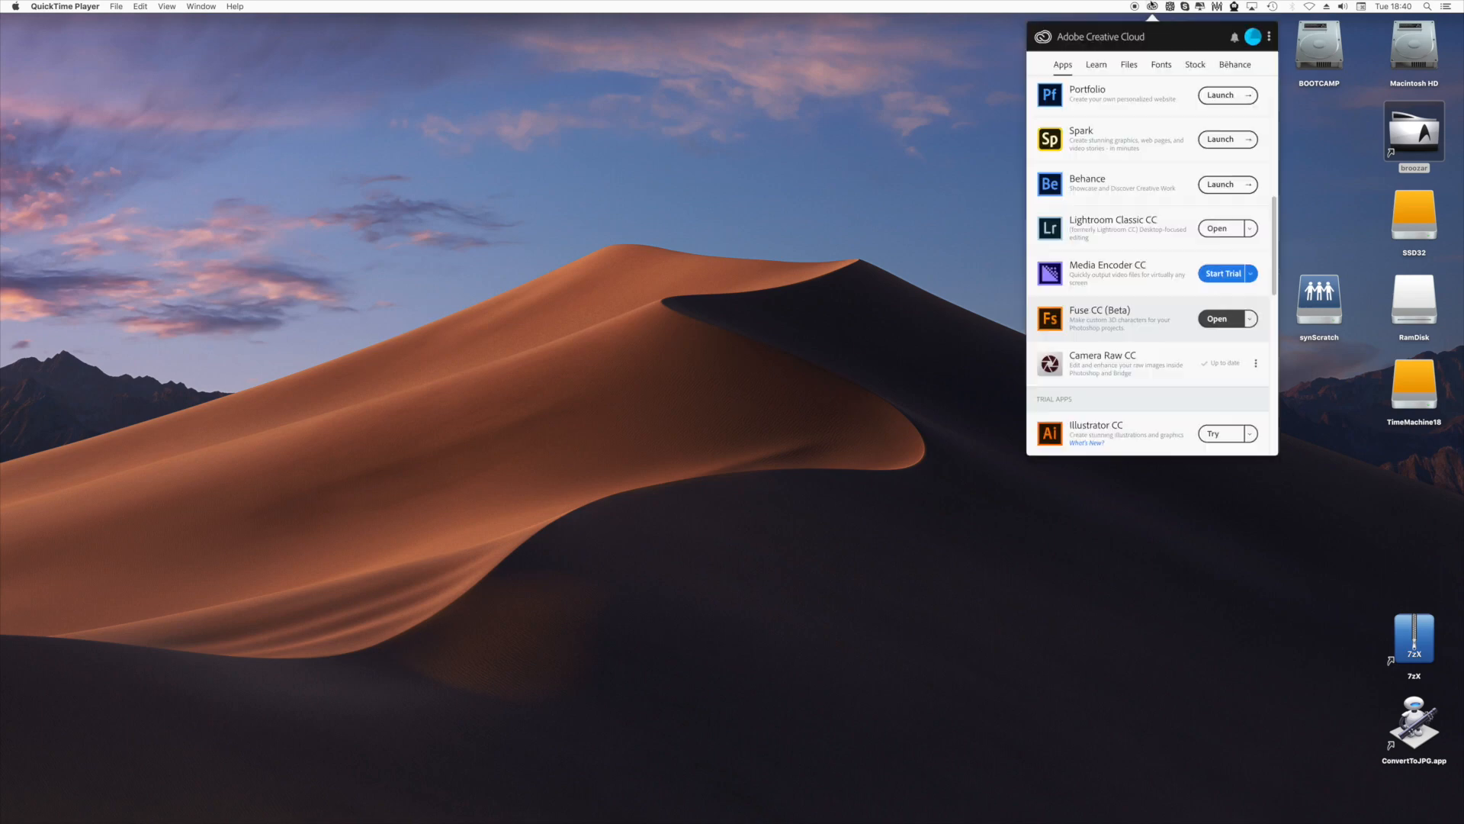
{"action": "scroll", "coordinate": [1148, 260], "scroll_direction": "up", "scroll_amount": 10}
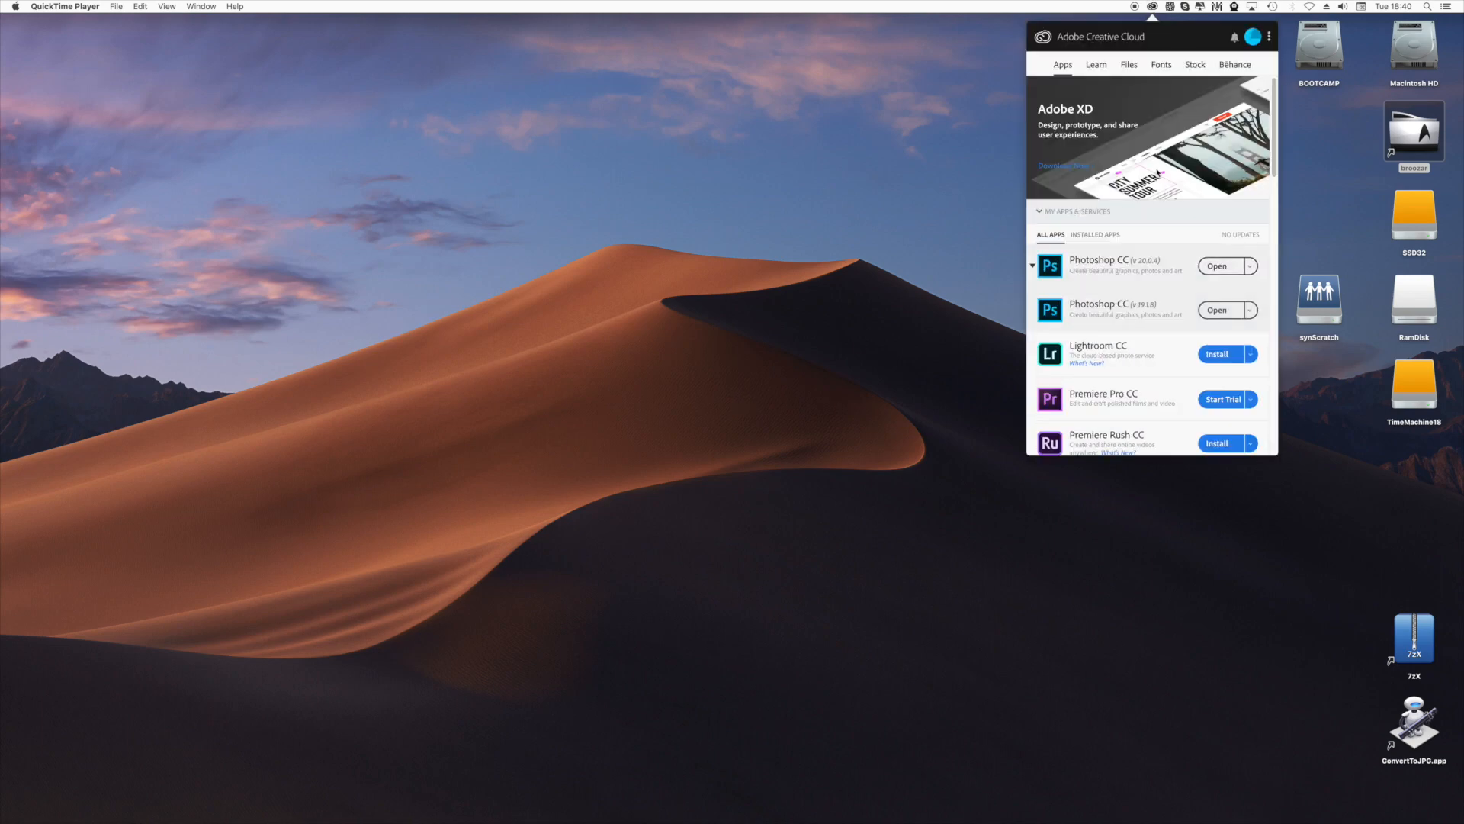
{"action": "scroll", "coordinate": [1159, 172], "scroll_direction": "down", "scroll_amount": 15}
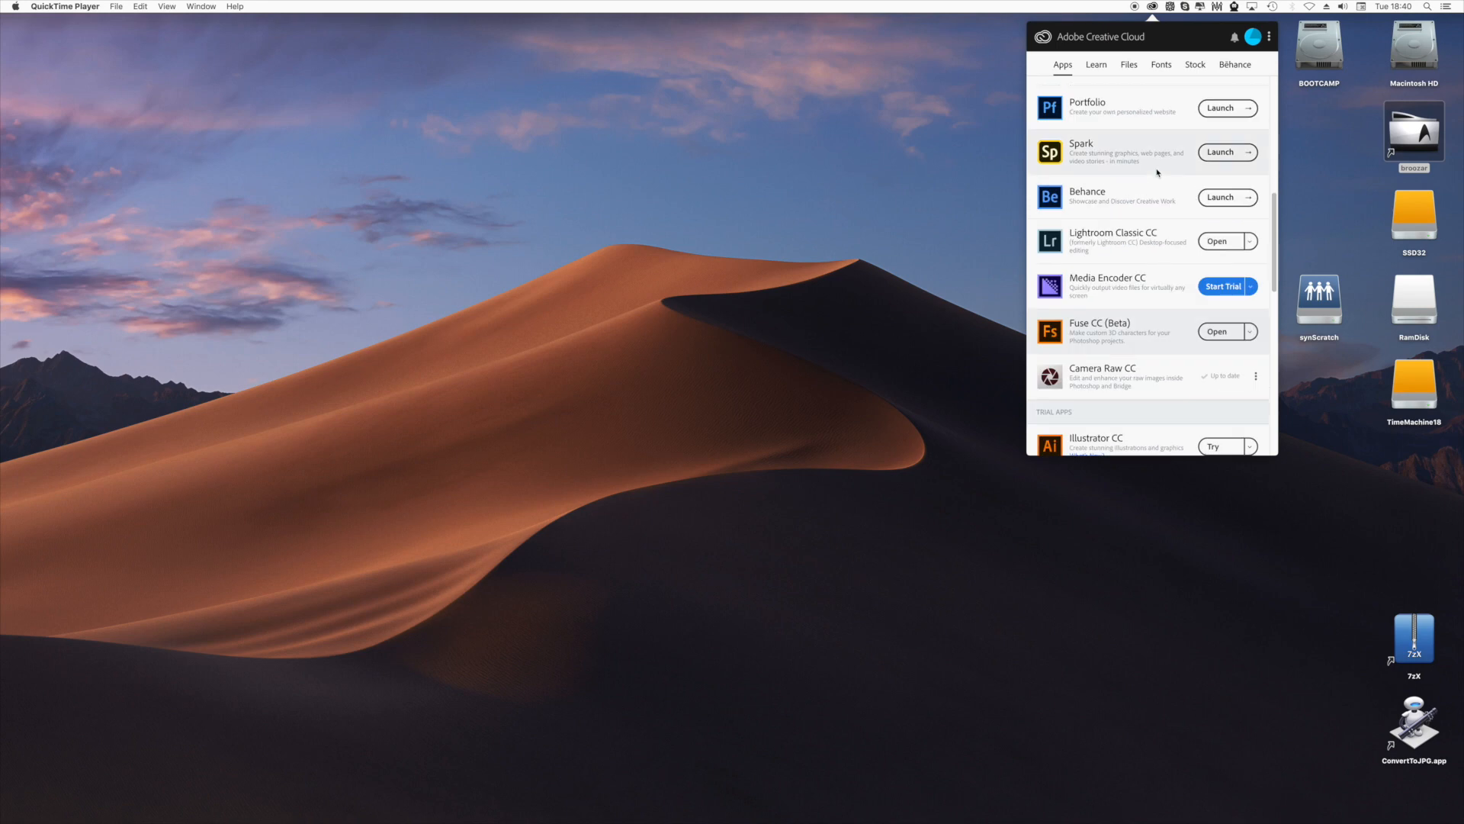
{"action": "left_click", "coordinate": [1237, 332]}
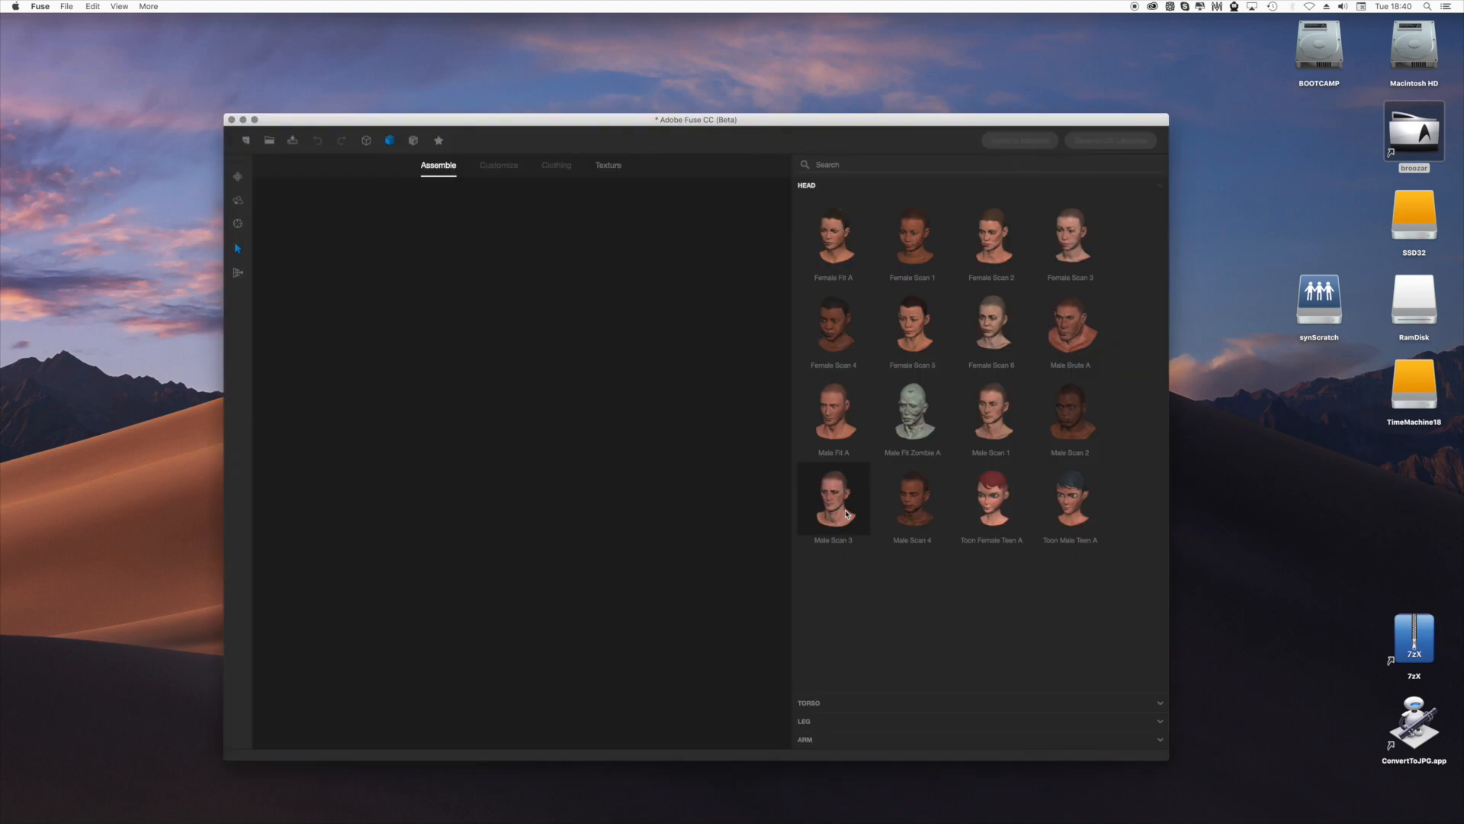
Step: Assemble a complete male character from the Male Scan 3 head, torso, legs and arms
{"action": "left_click", "coordinate": [845, 513]}
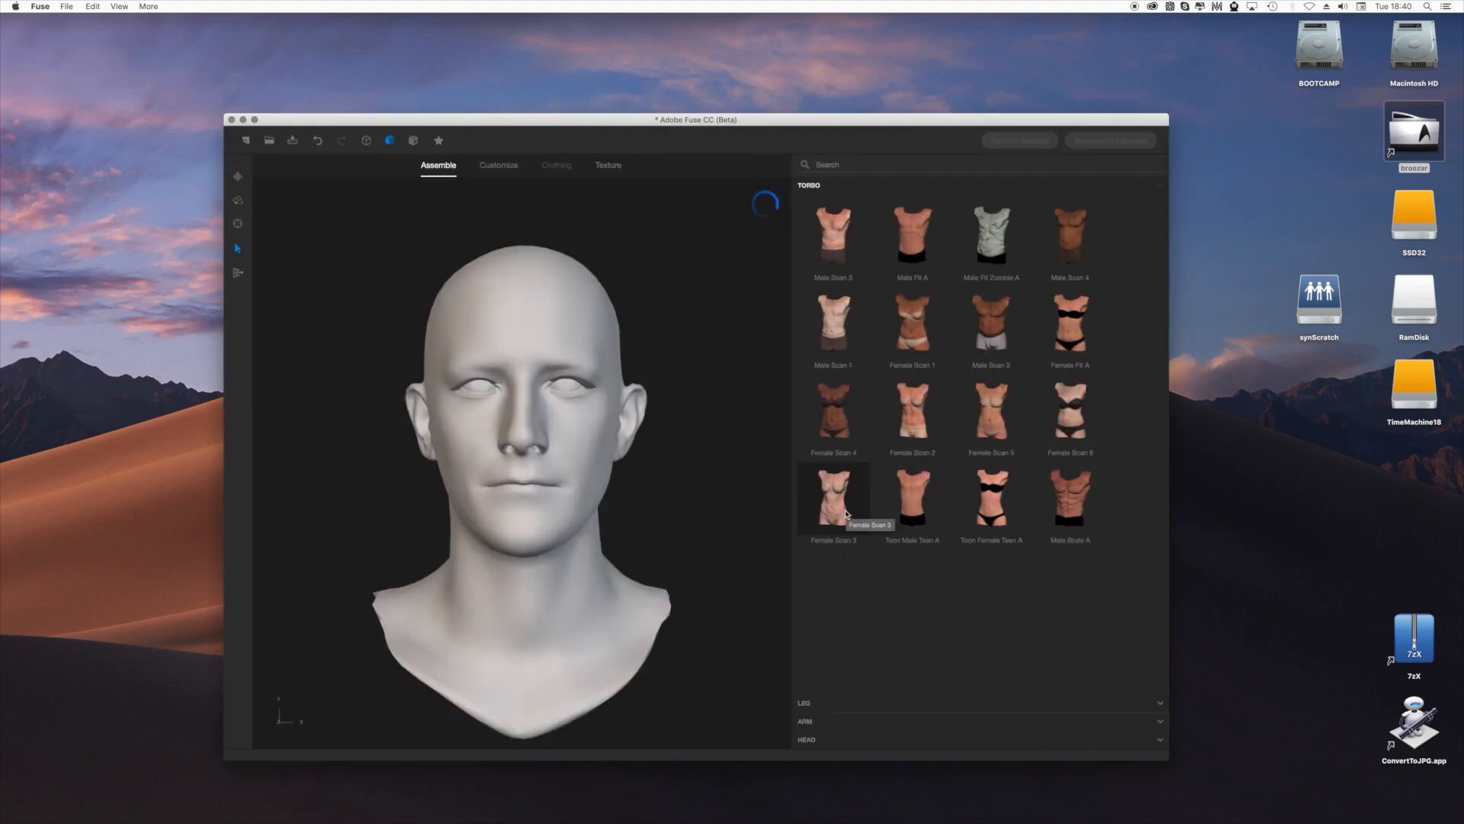
{"action": "left_click", "coordinate": [837, 236]}
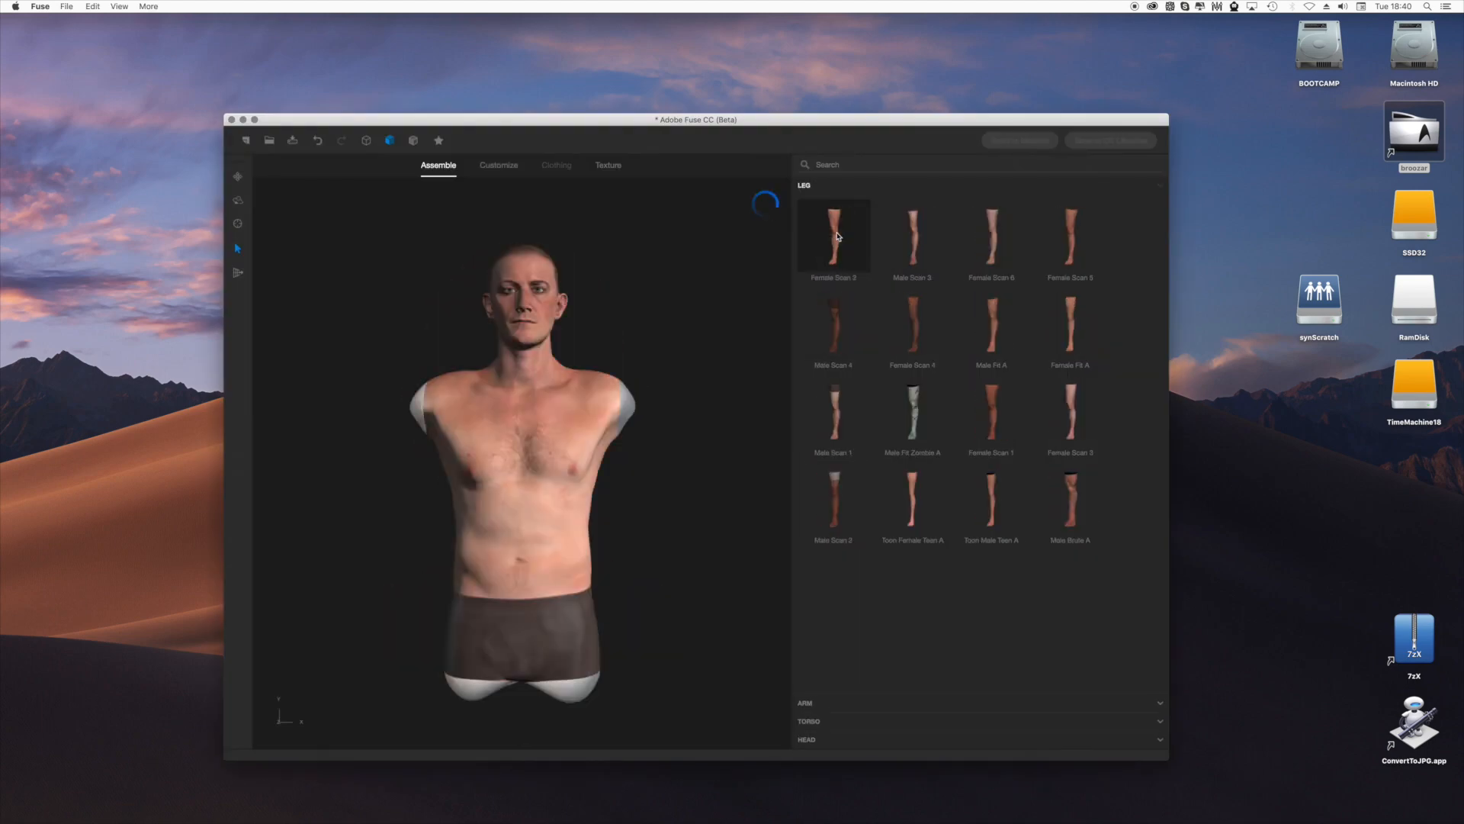
{"action": "left_click", "coordinate": [906, 237]}
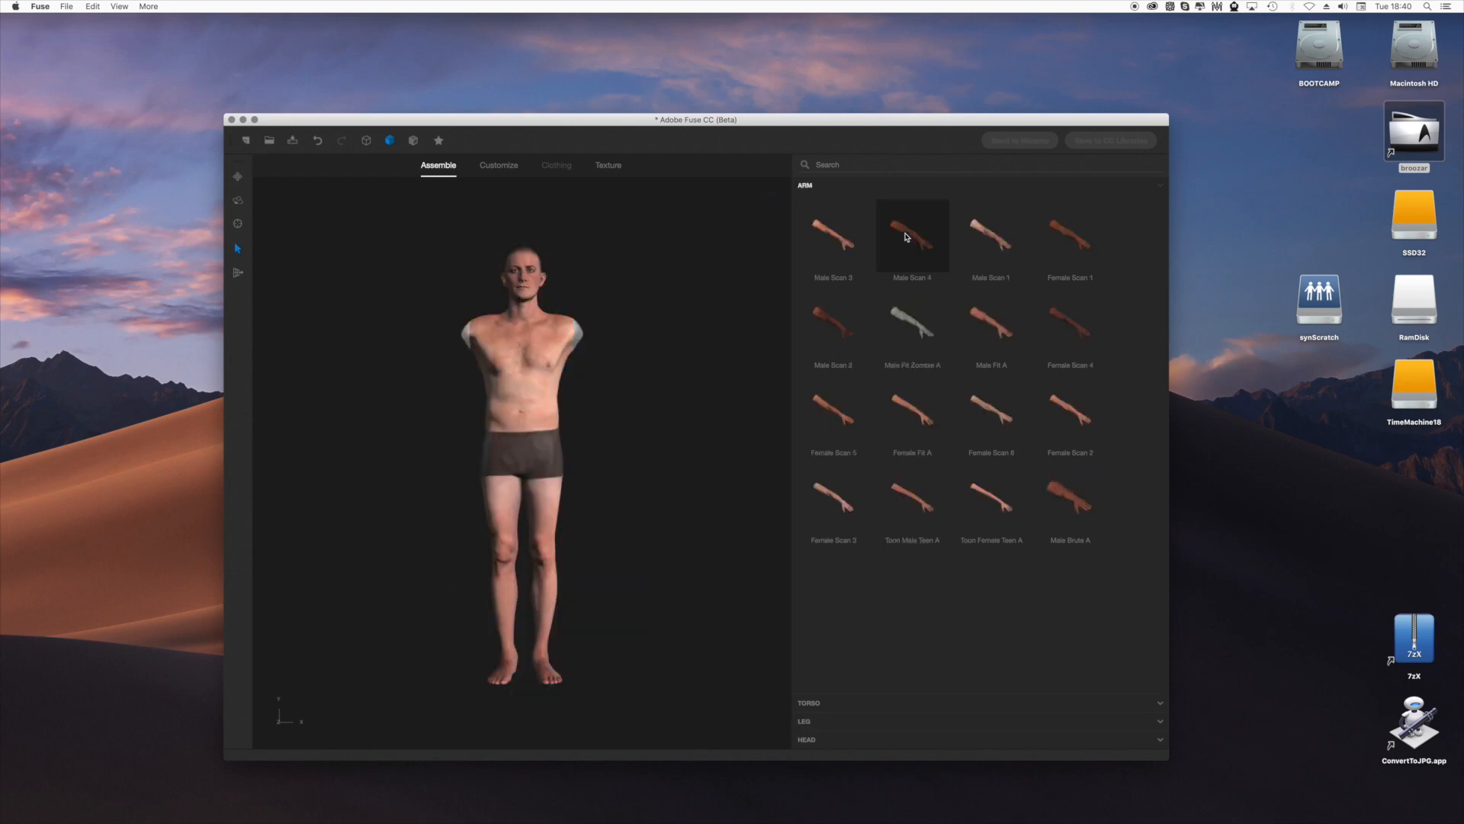
{"action": "left_click", "coordinate": [824, 236]}
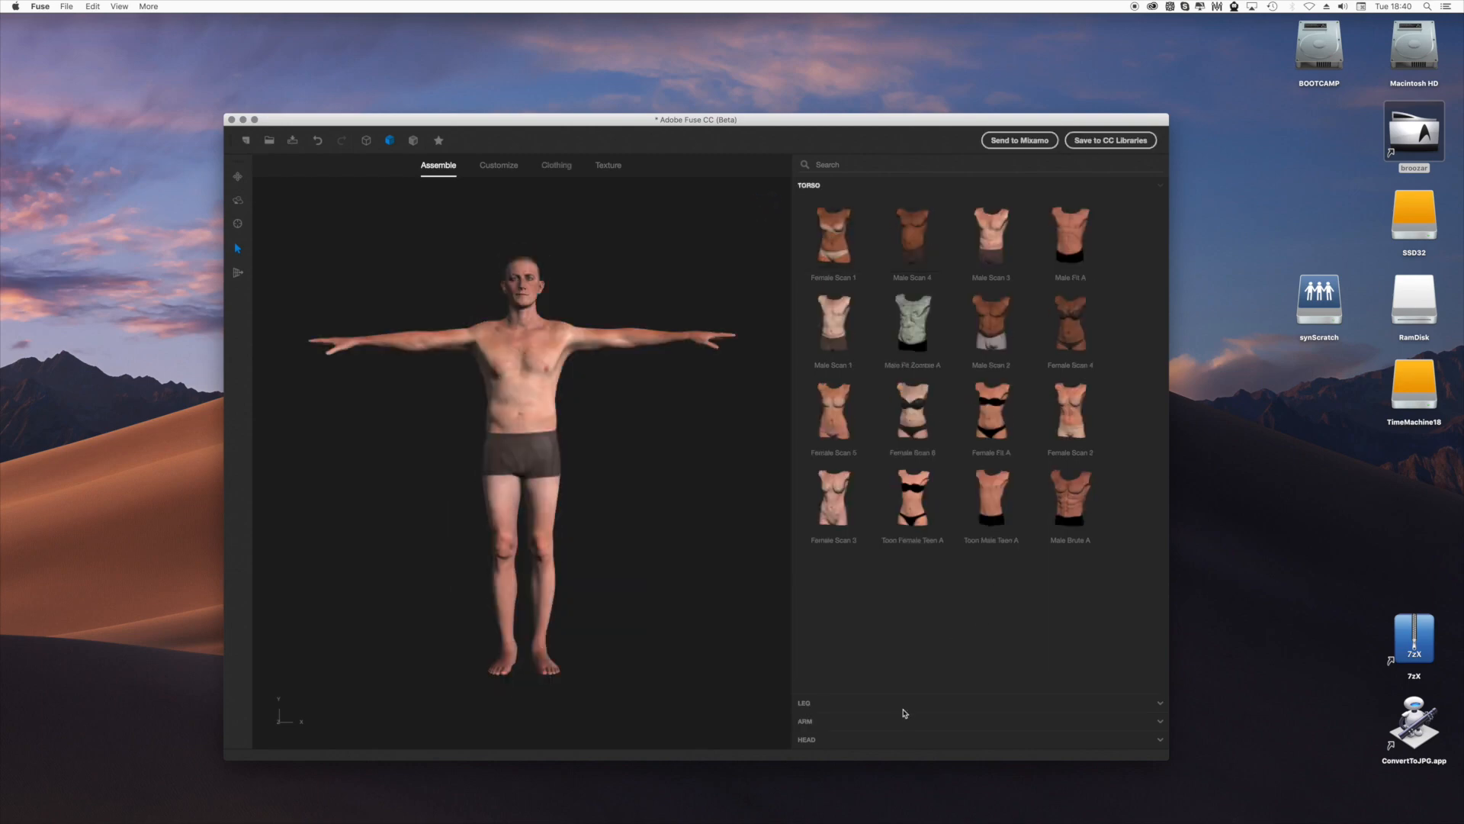
Step: Dress the character in the Leather Jacket Closed top and the Police Uniform trousers
{"action": "left_click", "coordinate": [509, 174]}
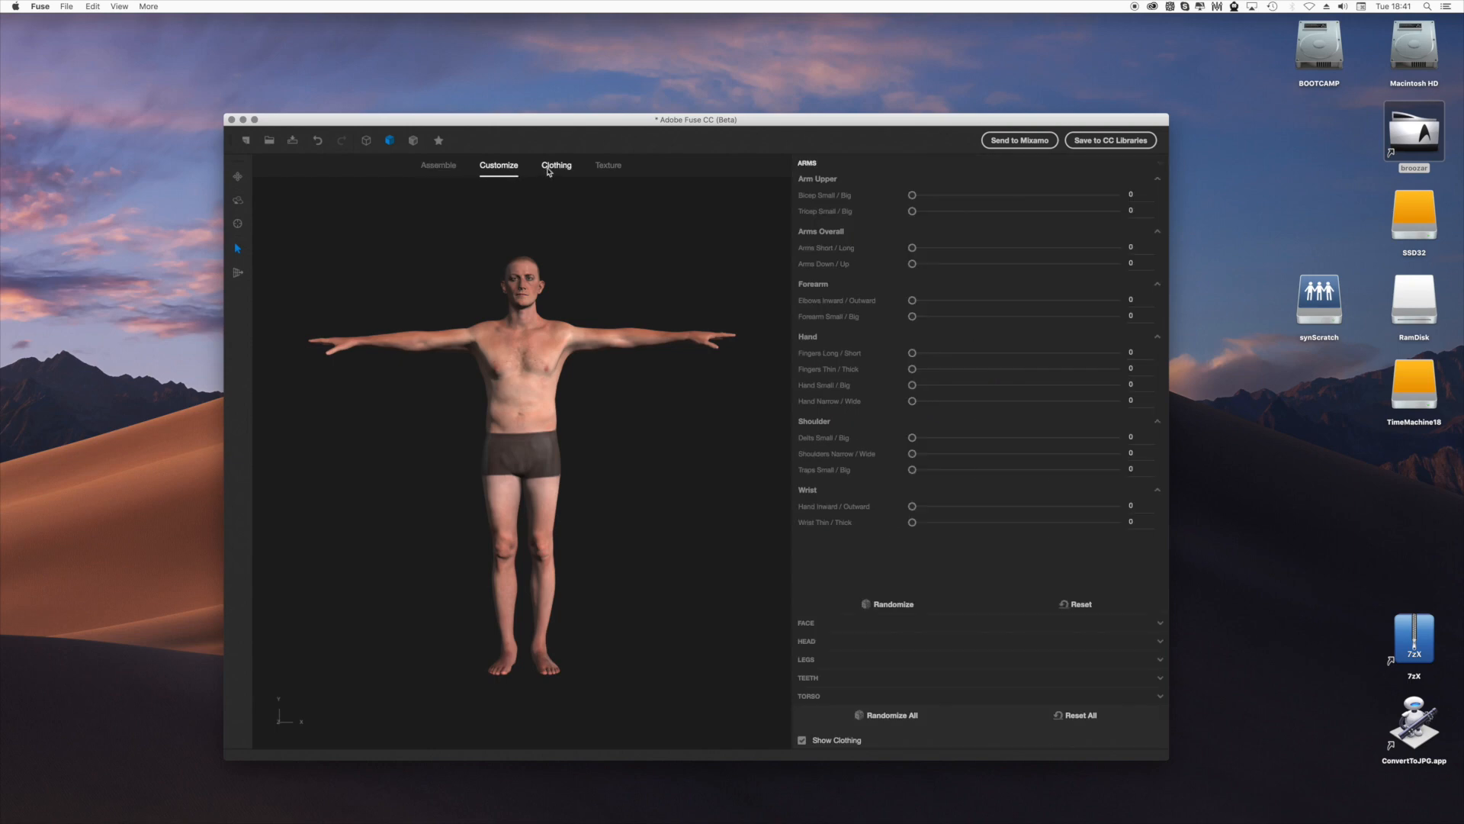
{"action": "left_click", "coordinate": [549, 163]}
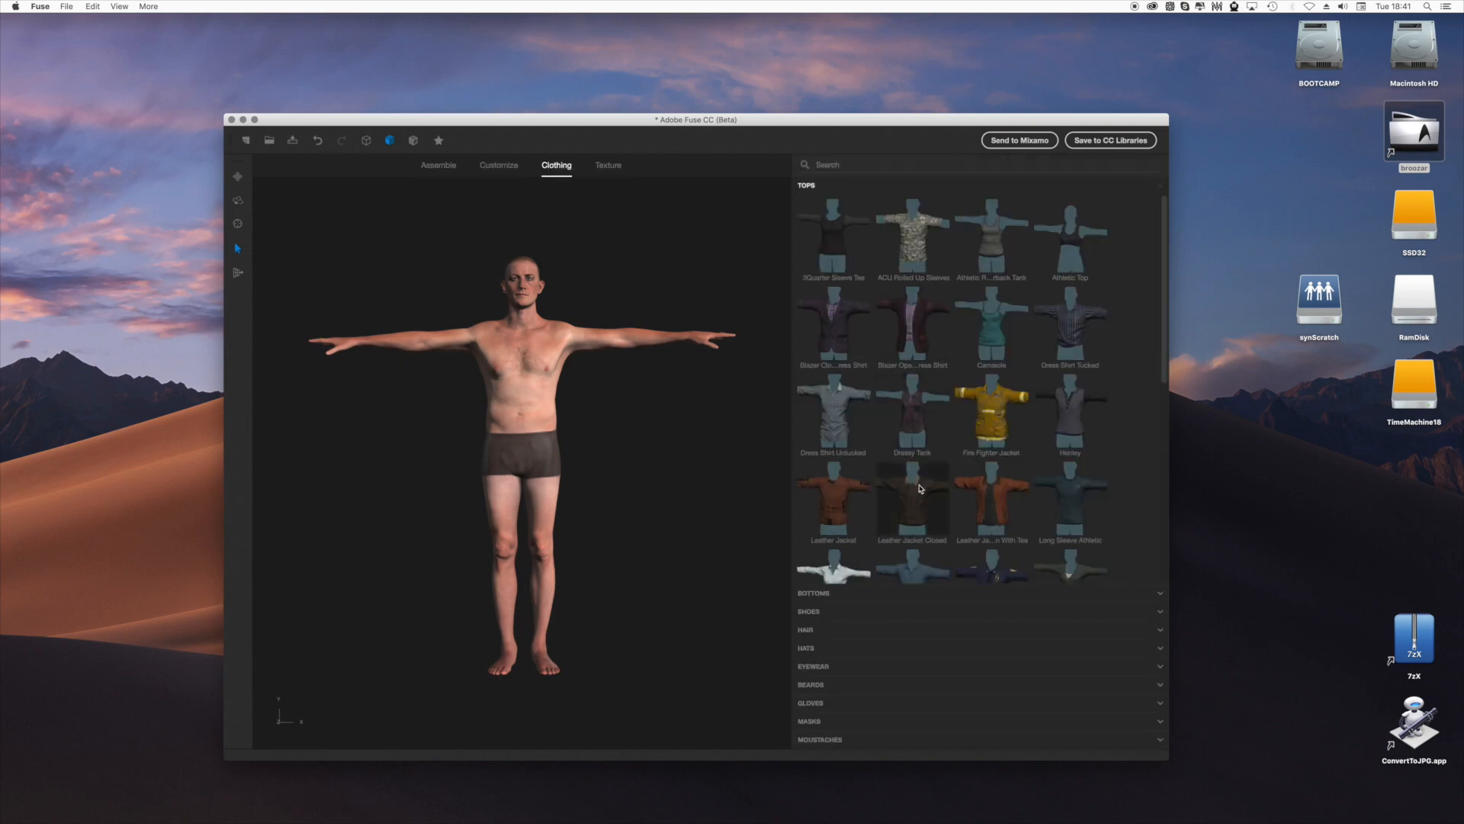
{"action": "left_click", "coordinate": [919, 488]}
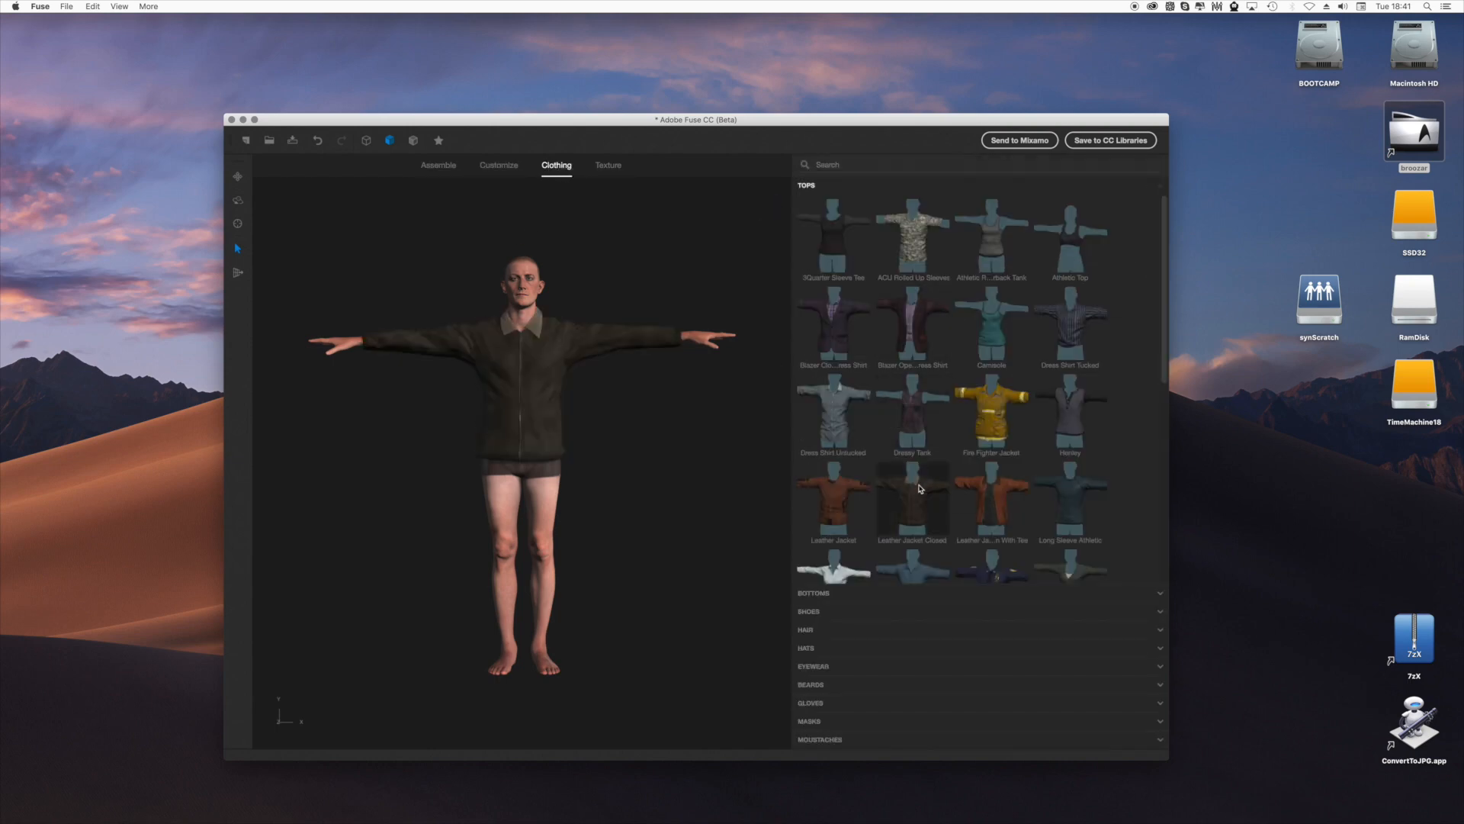
{"action": "left_click", "coordinate": [950, 595]}
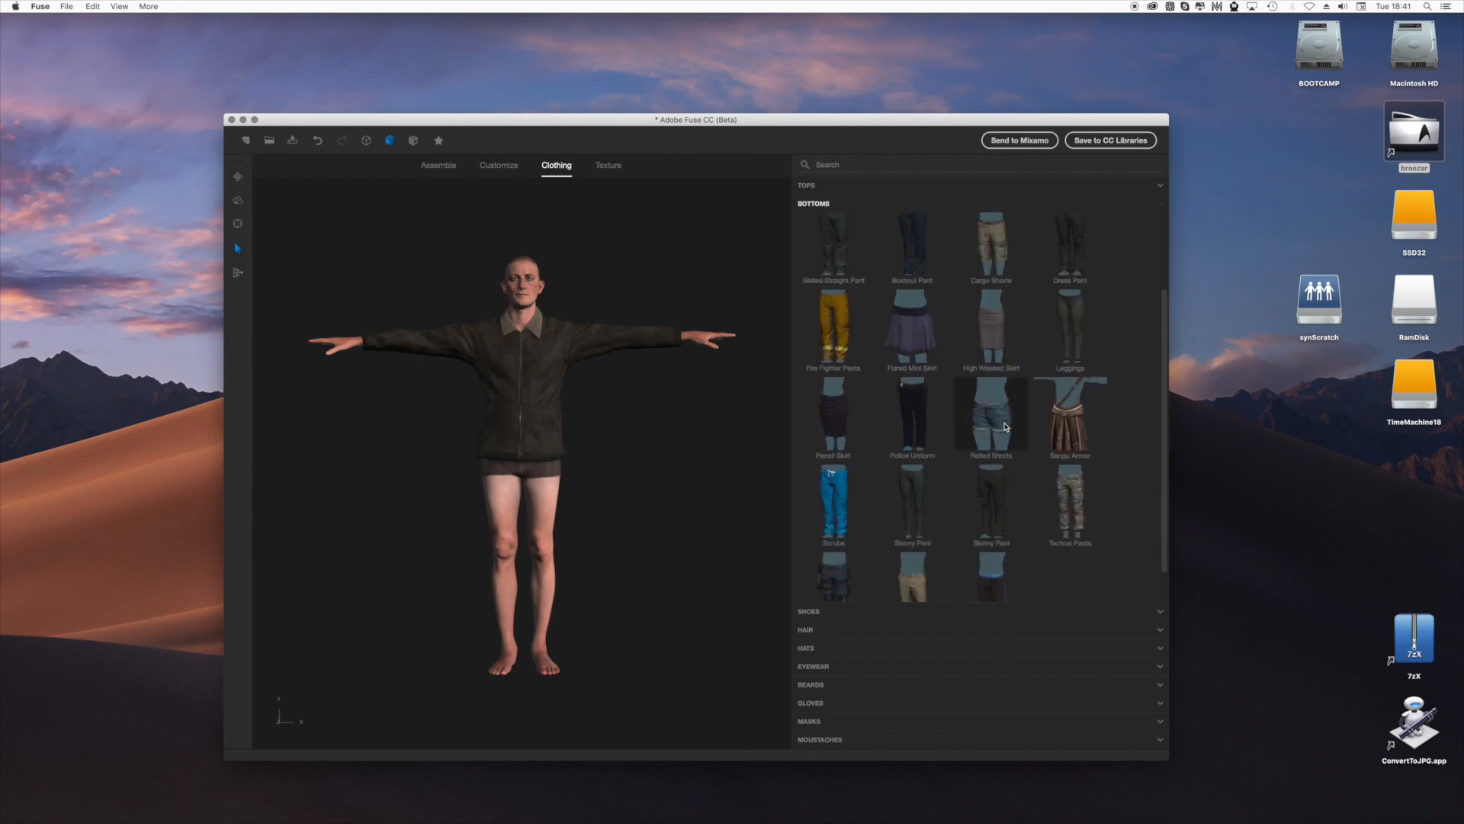
{"action": "left_click", "coordinate": [913, 416]}
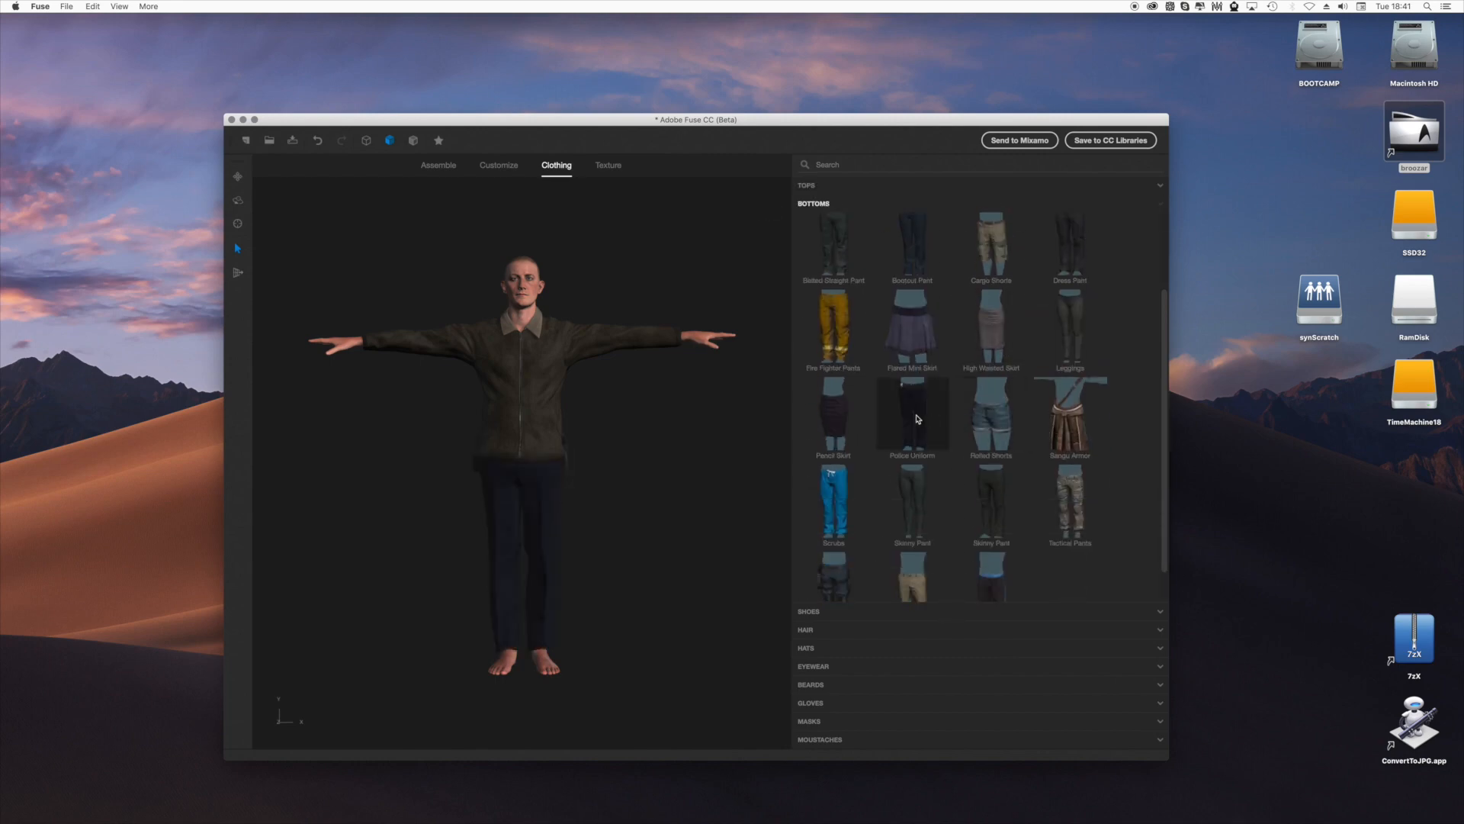
Step: Examine the dressed character from several sides and inspect the texture parameters of the leather jacket
{"action": "middle_click_drag", "start_coordinate": [588, 449], "coordinate": [664, 432]}
{"action": "left_click_drag", "start_coordinate": [579, 454], "coordinate": [677, 446]}
{"action": "scroll", "coordinate": [679, 445], "scroll_direction": "up", "scroll_amount": 8}
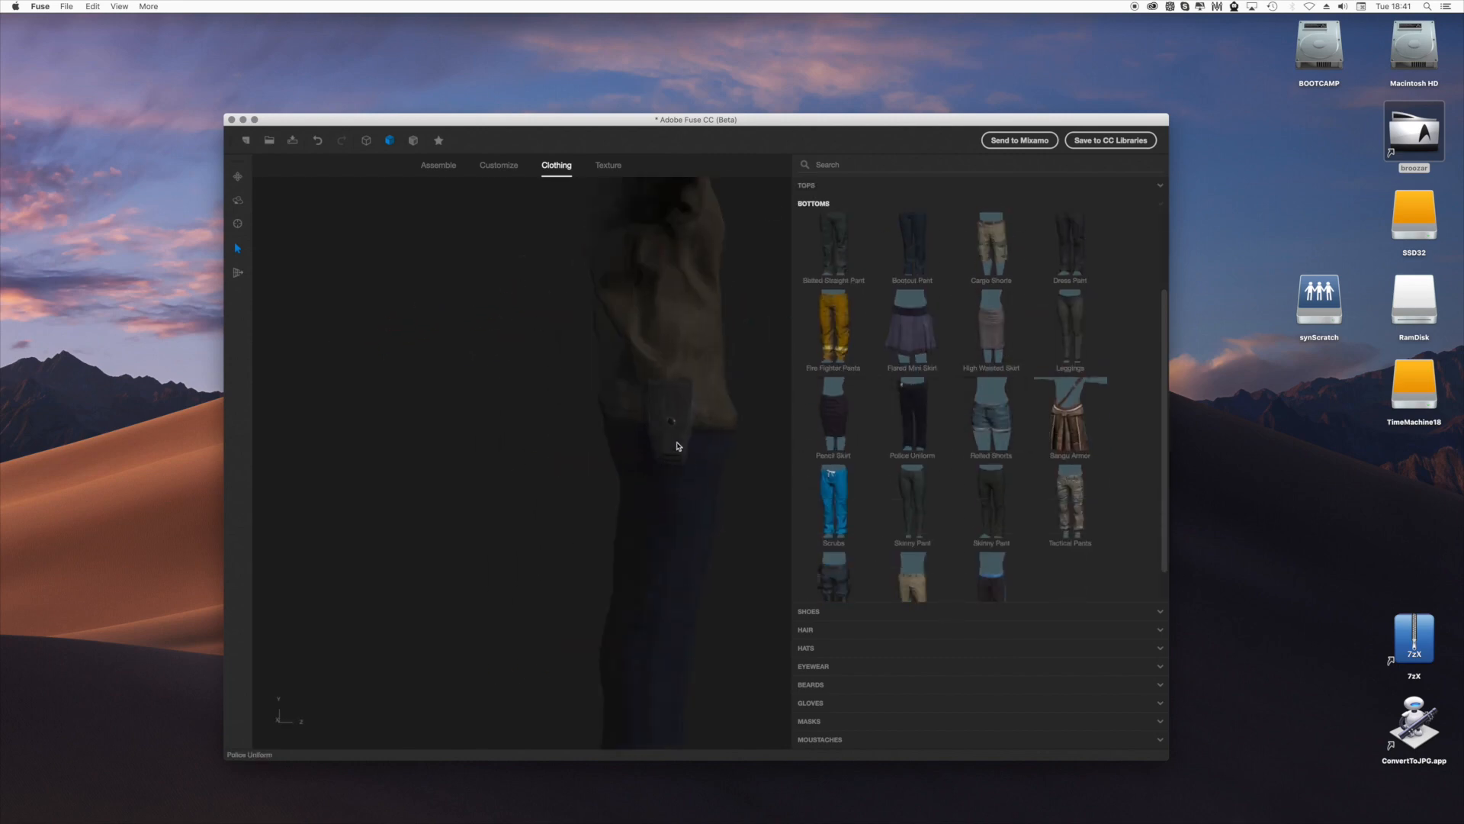
{"action": "middle_click_drag", "start_coordinate": [680, 444], "coordinate": [588, 444]}
{"action": "left_click_drag", "start_coordinate": [587, 445], "coordinate": [434, 414]}
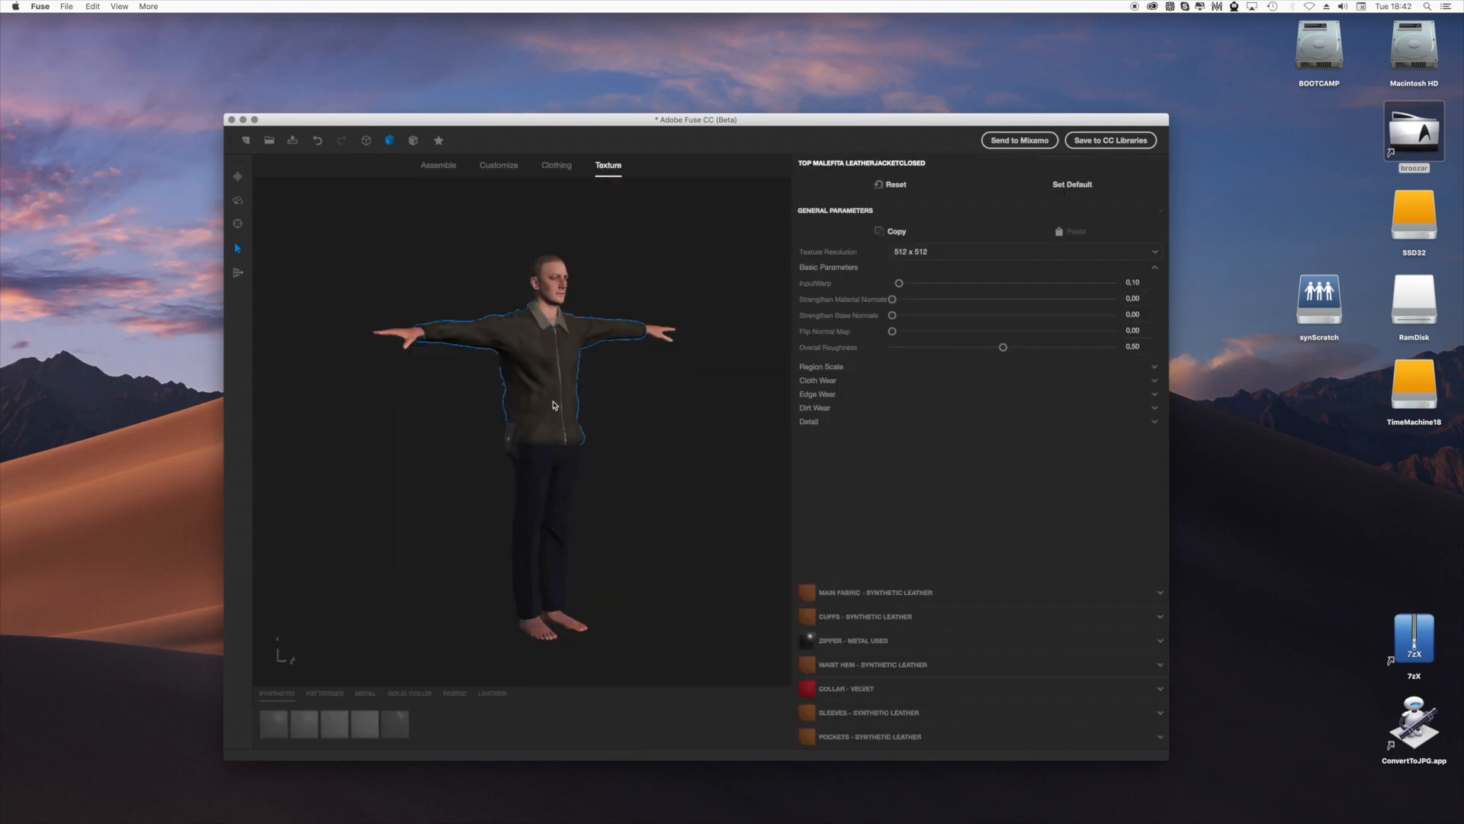
{"action": "left_click", "coordinate": [893, 332]}
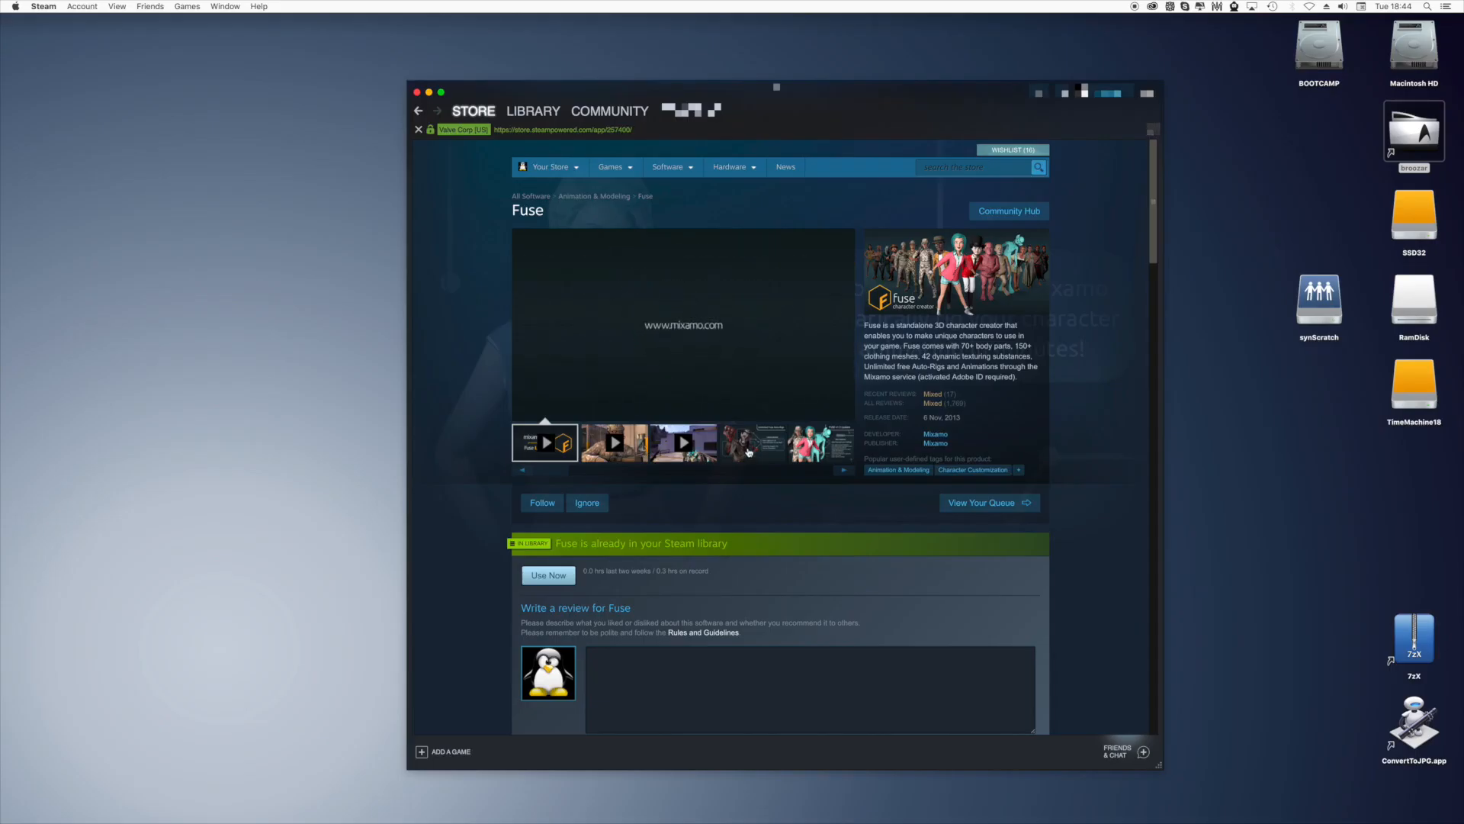
Step: Launch the standalone Fuse program from the Steam software library
{"action": "left_click", "coordinate": [534, 112]}
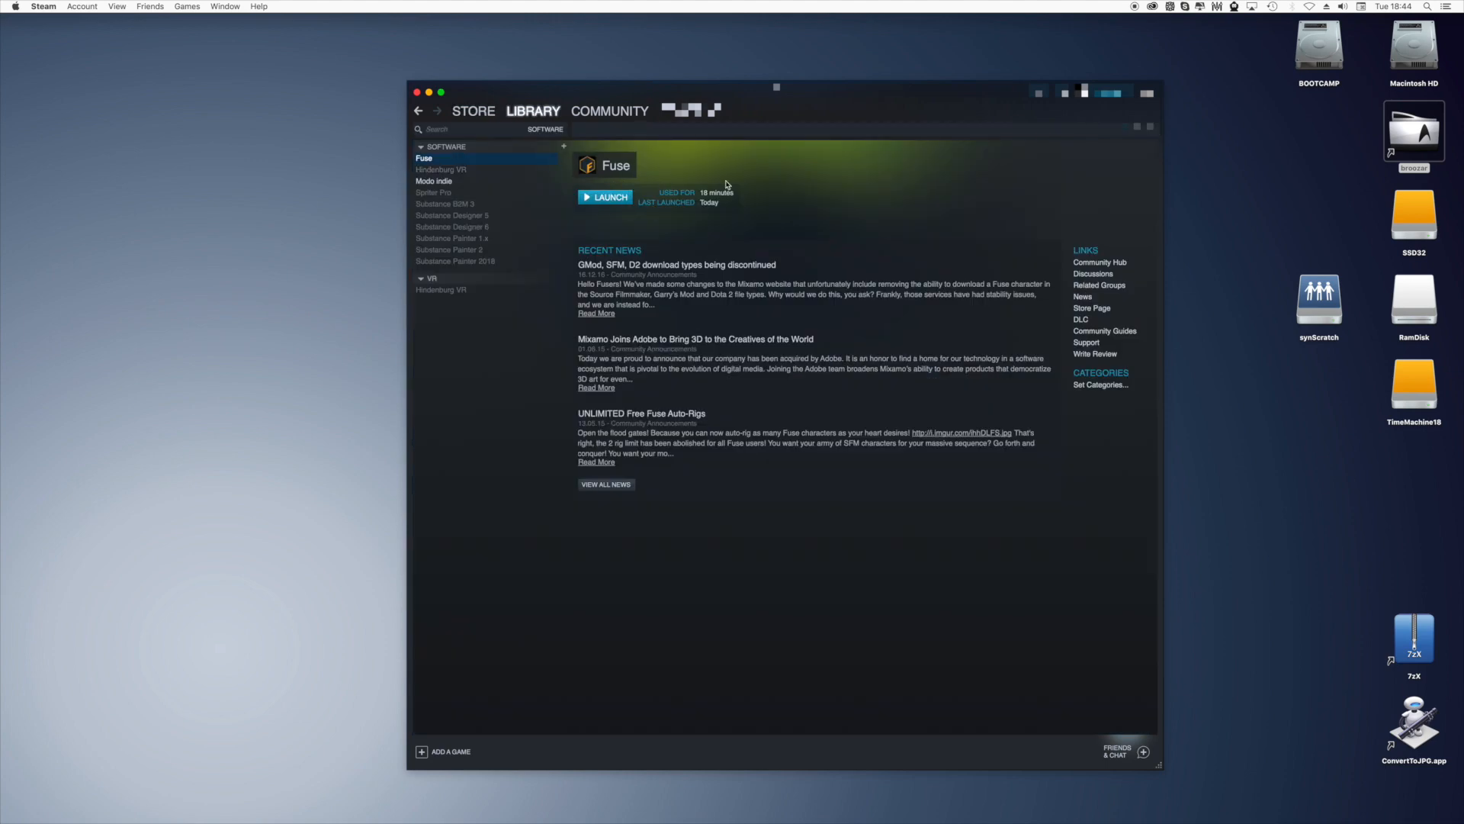
{"action": "left_click", "coordinate": [624, 199]}
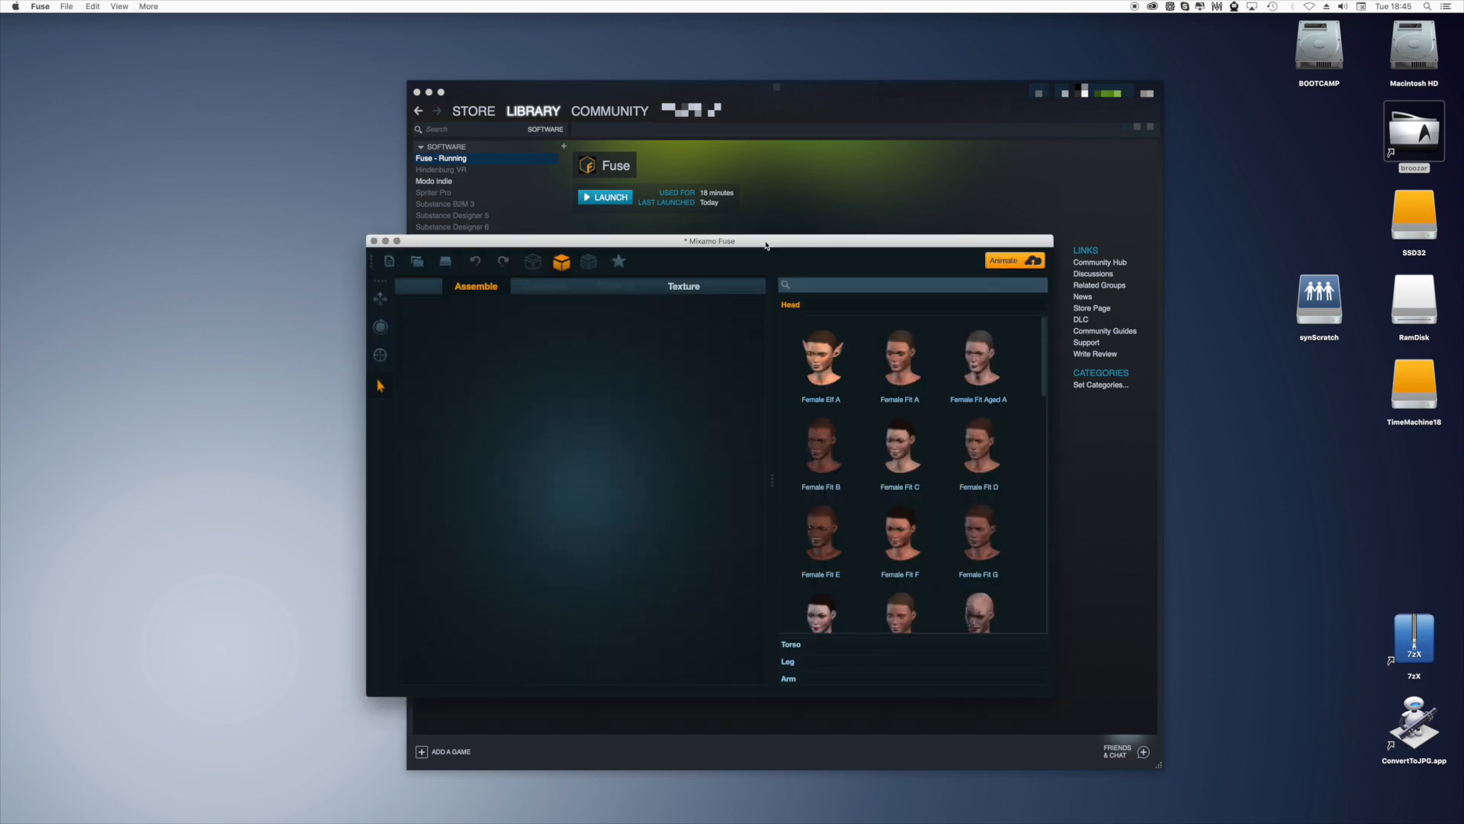
Step: Minimize the Steam window, then enlarge the Mixamo Fuse window and reposition it on the desktop
{"action": "left_click", "coordinate": [430, 92]}
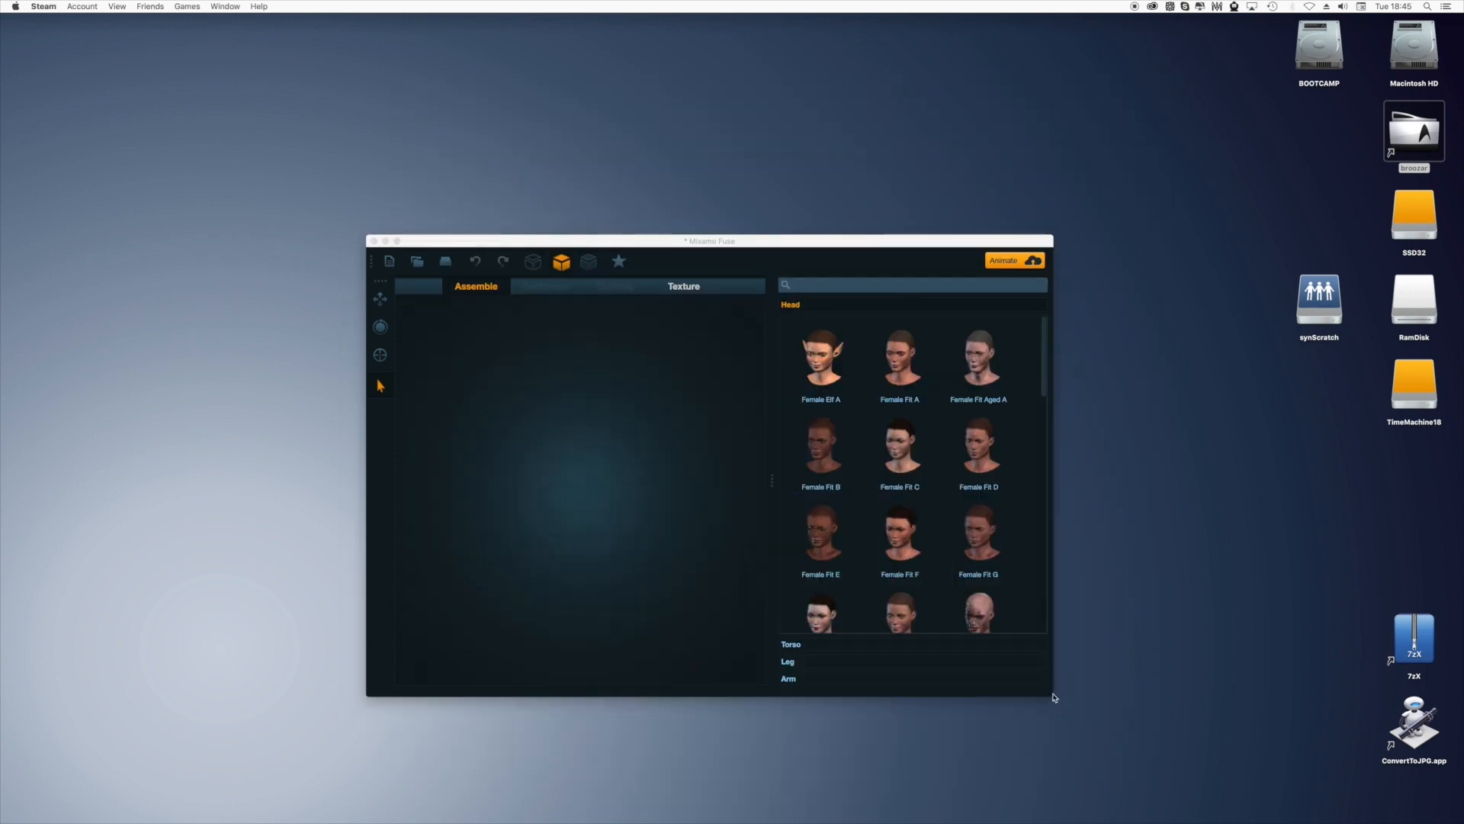
{"action": "left_click_drag", "start_coordinate": [1054, 697], "coordinate": [1216, 810]}
{"action": "left_click_drag", "start_coordinate": [899, 258], "coordinate": [730, 135]}
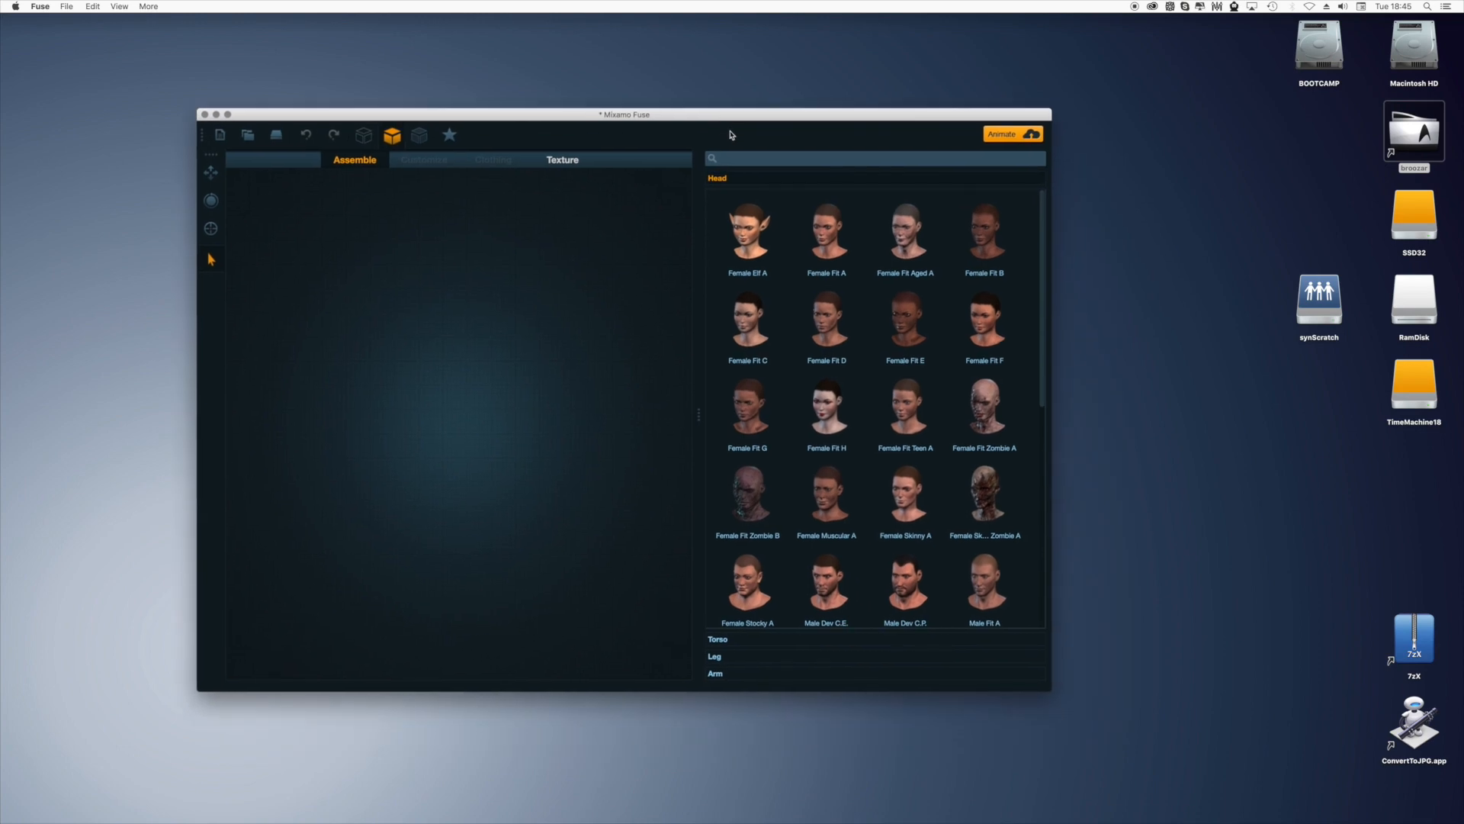
Step: Assemble a male character from a short-haired male head, a male torso, Male Dev C.P. legs and Male Stocky A arms
{"action": "left_click", "coordinate": [748, 582]}
{"action": "left_click", "coordinate": [750, 316]}
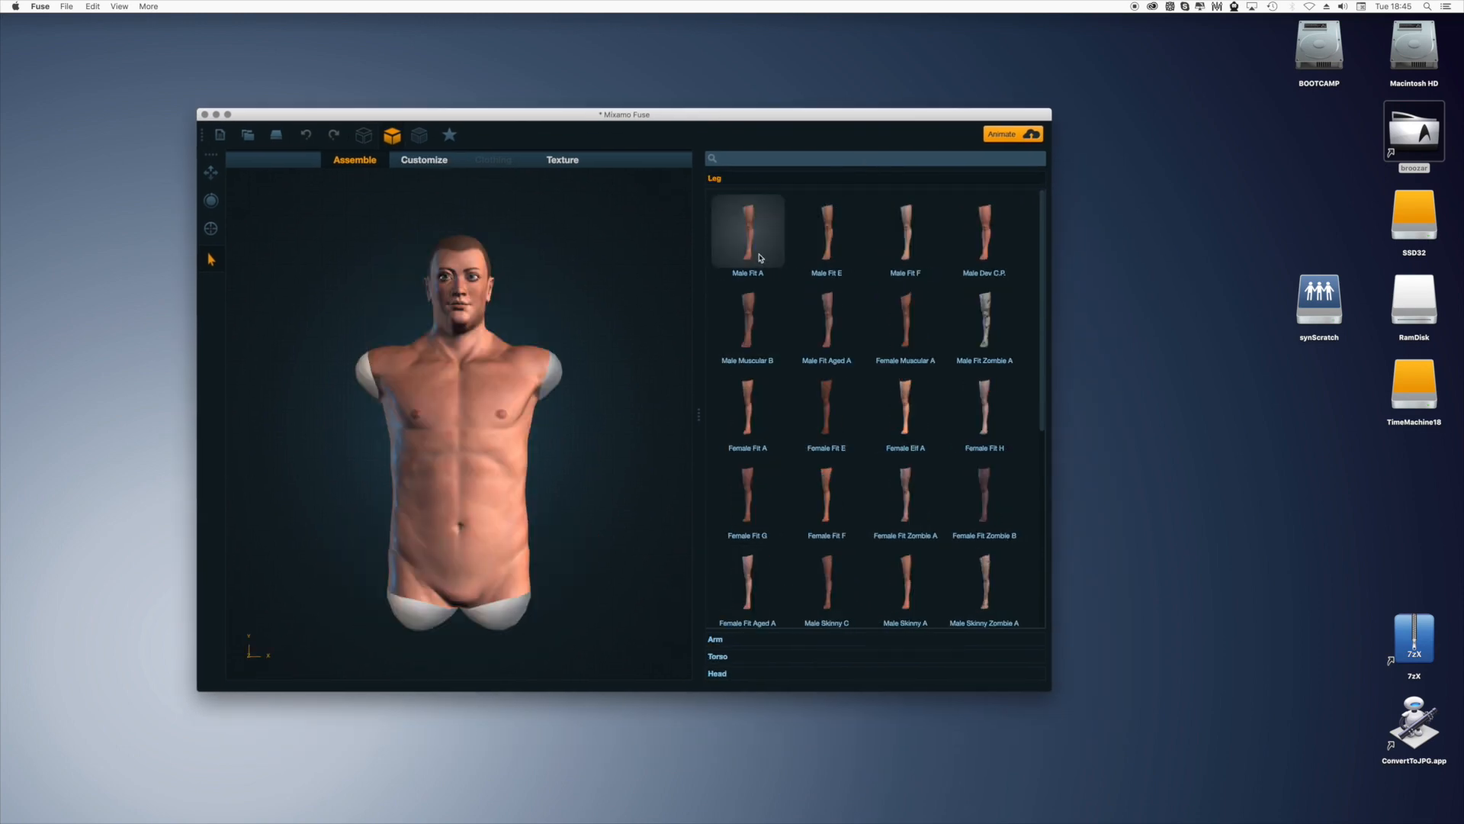
{"action": "left_click", "coordinate": [986, 235]}
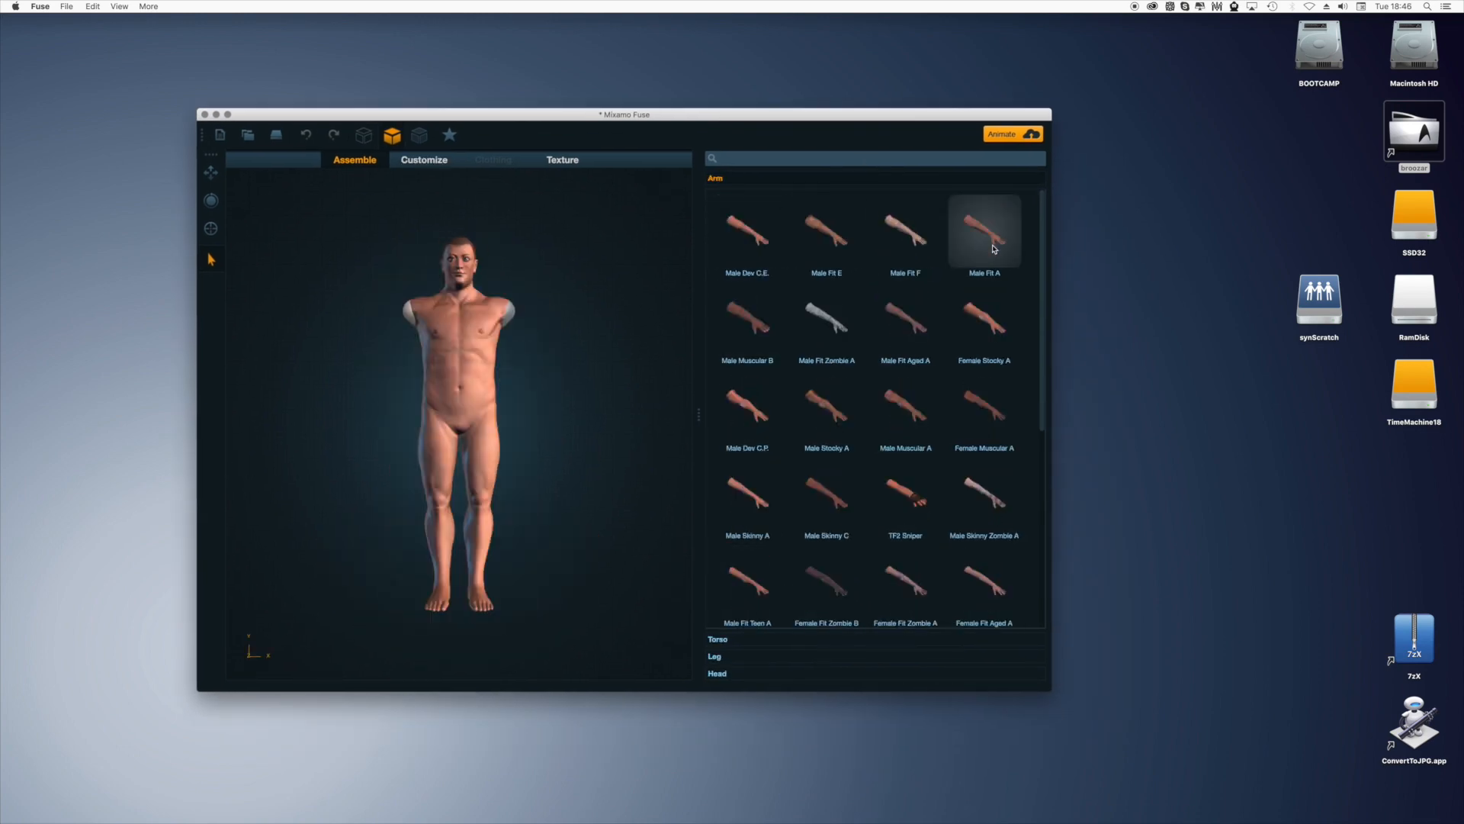
{"action": "left_click", "coordinate": [840, 425]}
Step: Dress the character in a hooded camouflage jacket and dark uniform trousers
{"action": "left_click", "coordinate": [504, 162]}
{"action": "left_click", "coordinate": [984, 323]}
{"action": "left_click", "coordinate": [984, 496]}
{"action": "left_click", "coordinate": [725, 536]}
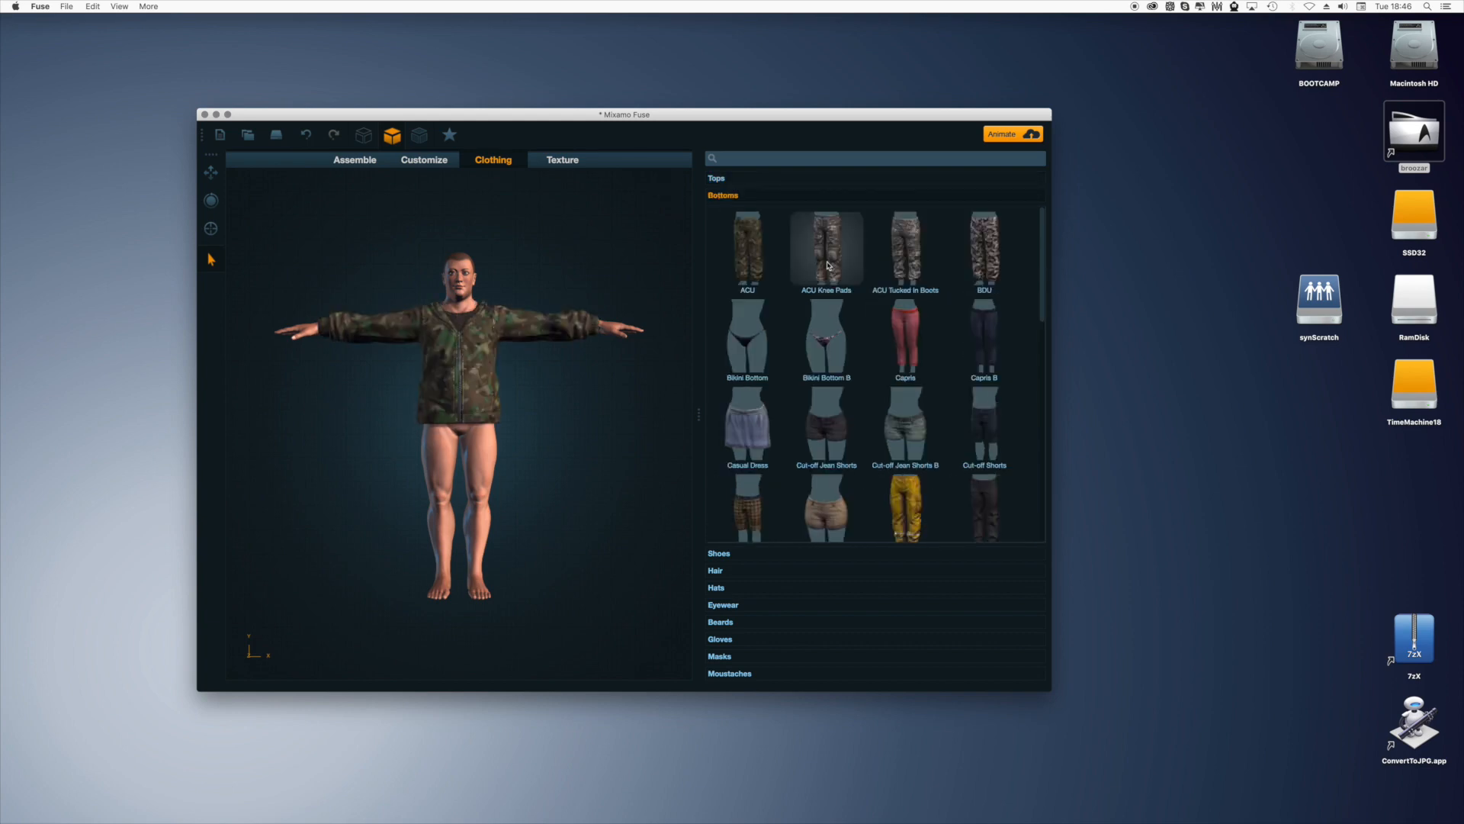
{"action": "left_click", "coordinate": [827, 265]}
Step: Try tall dark boots on the character, then replace them with the Boots 1 footwear
{"action": "left_click", "coordinate": [766, 522]}
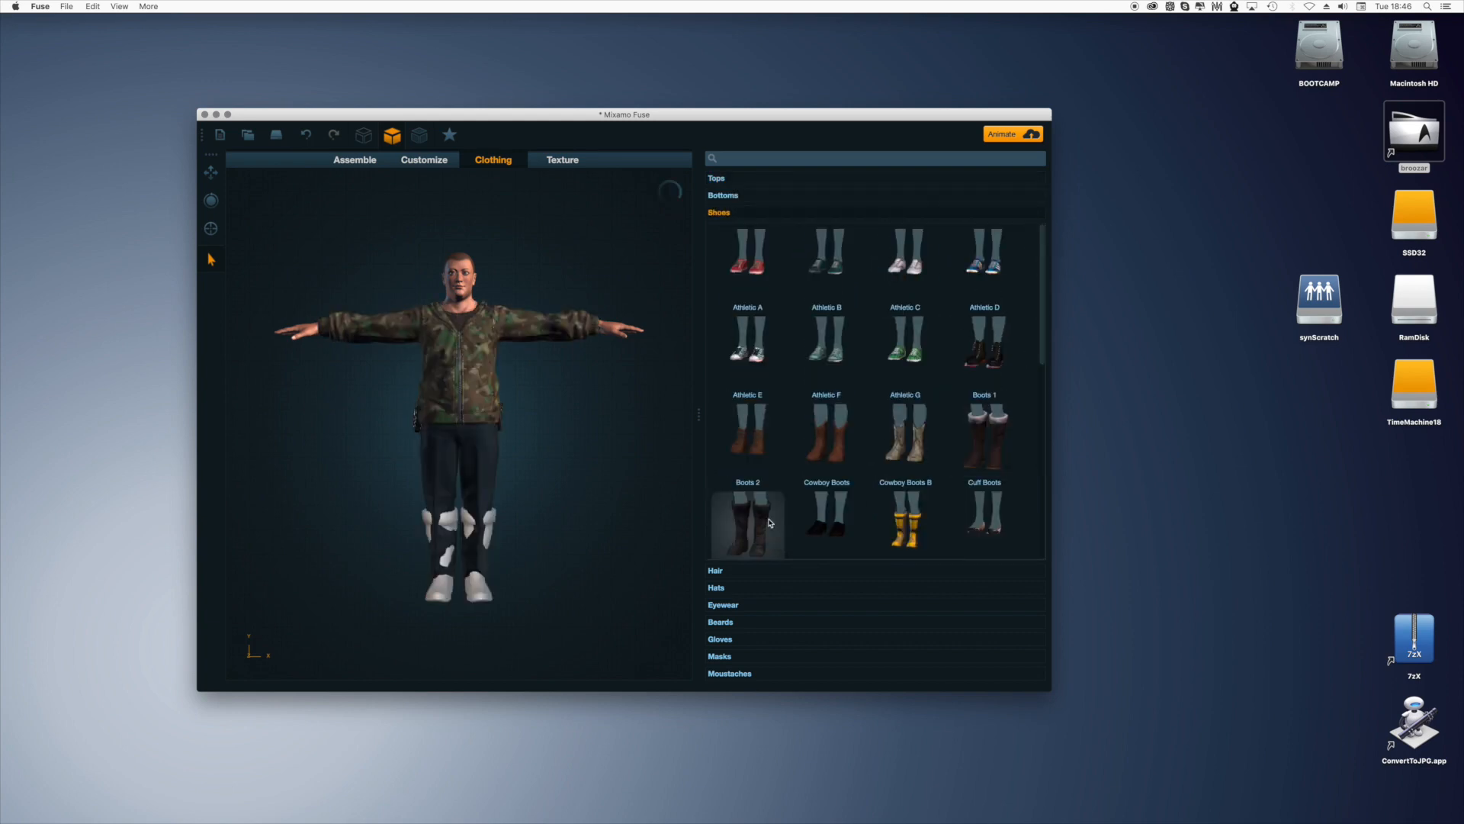
{"action": "scroll", "coordinate": [571, 510], "scroll_direction": "up", "scroll_amount": 5}
{"action": "middle_click_drag", "start_coordinate": [572, 510], "coordinate": [565, 305]}
{"action": "left_click_drag", "start_coordinate": [347, 467], "coordinate": [549, 468]}
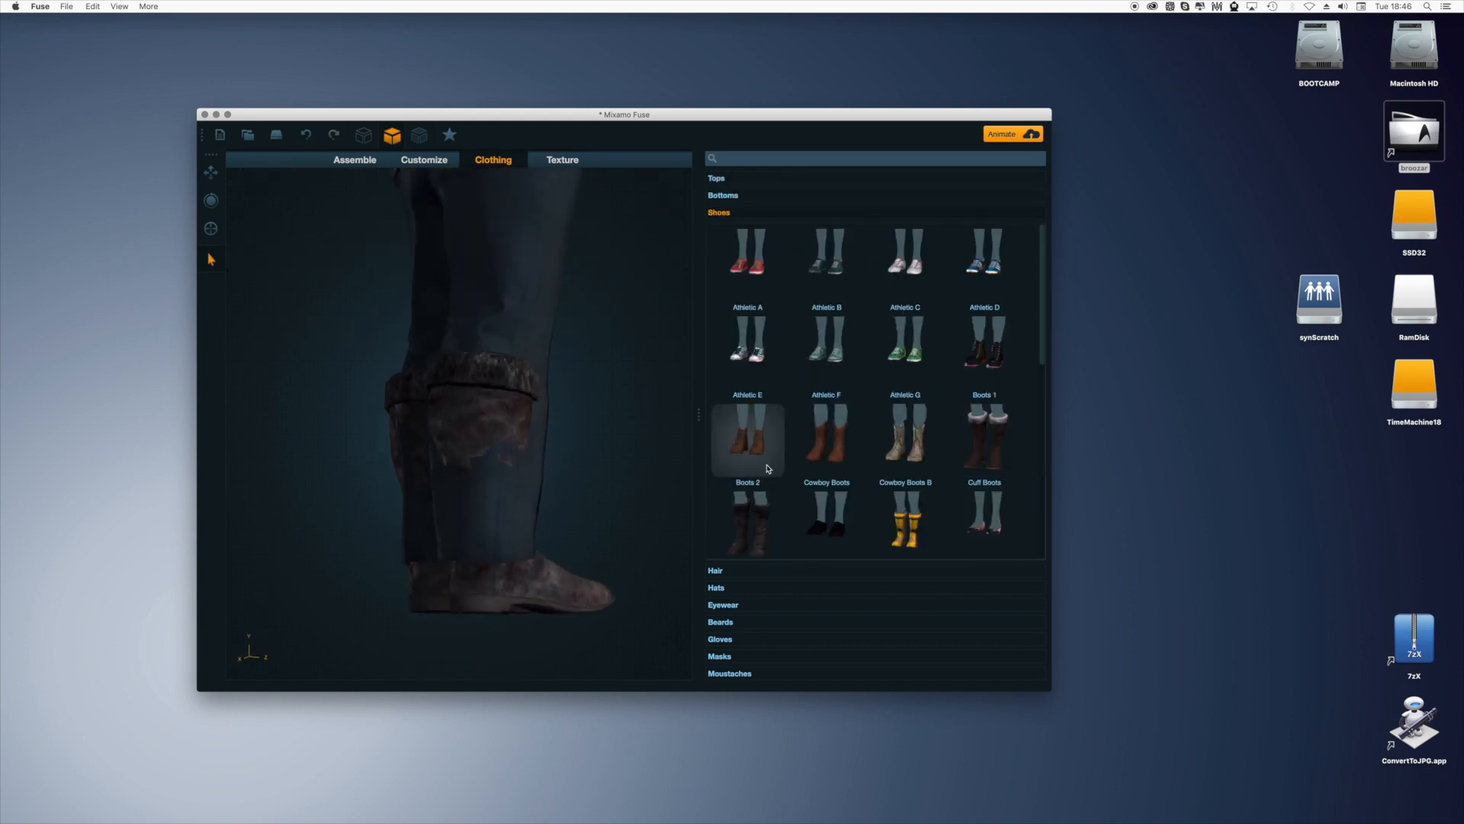
{"action": "left_click", "coordinate": [982, 258]}
{"action": "left_click", "coordinate": [980, 334]}
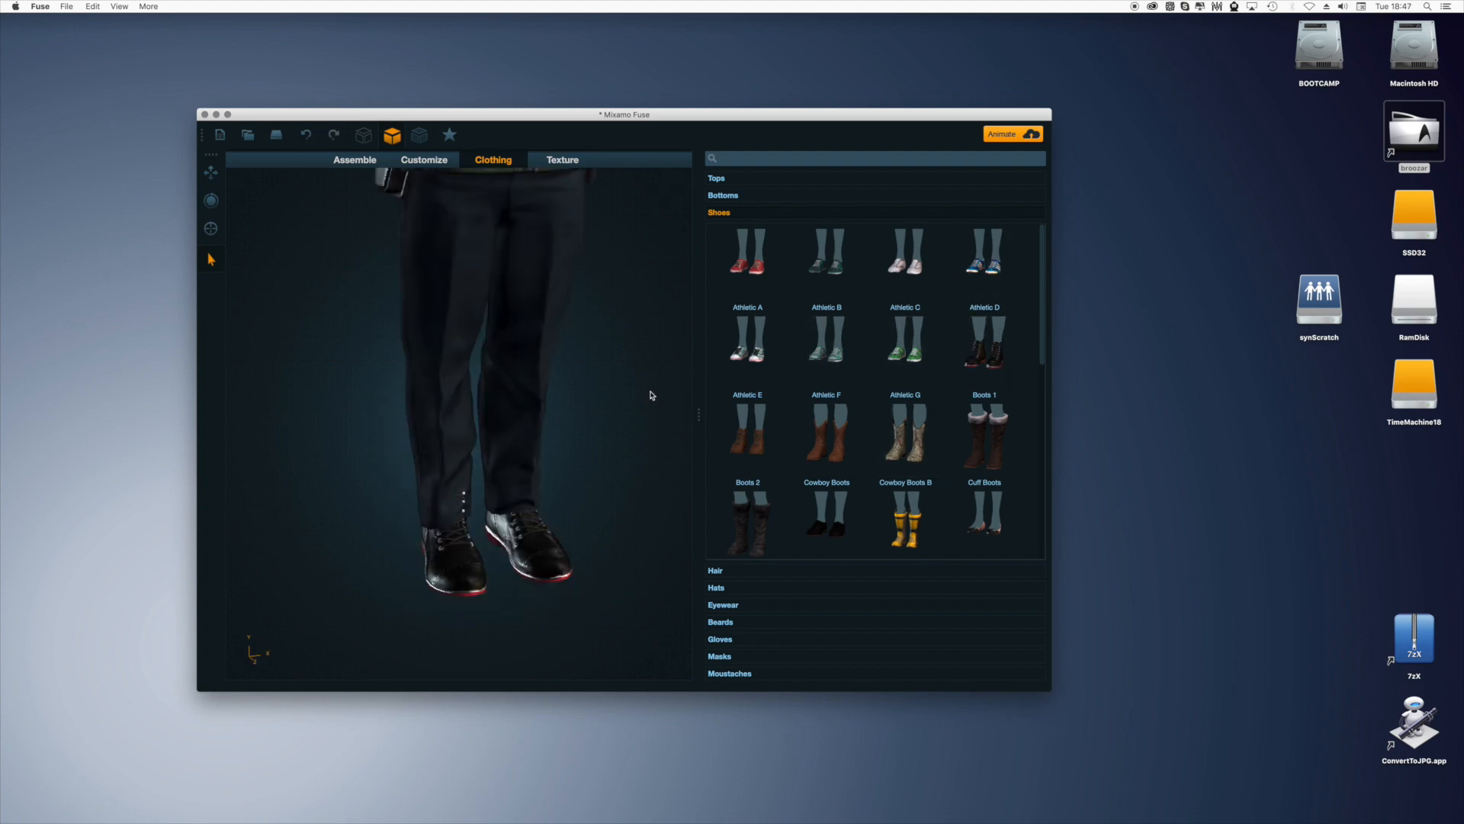
Step: Give the character the reddish Alpha Short Swept hairstyle
{"action": "scroll", "coordinate": [477, 402], "scroll_direction": "down", "scroll_amount": 5}
{"action": "left_click_drag", "start_coordinate": [473, 401], "coordinate": [446, 404]}
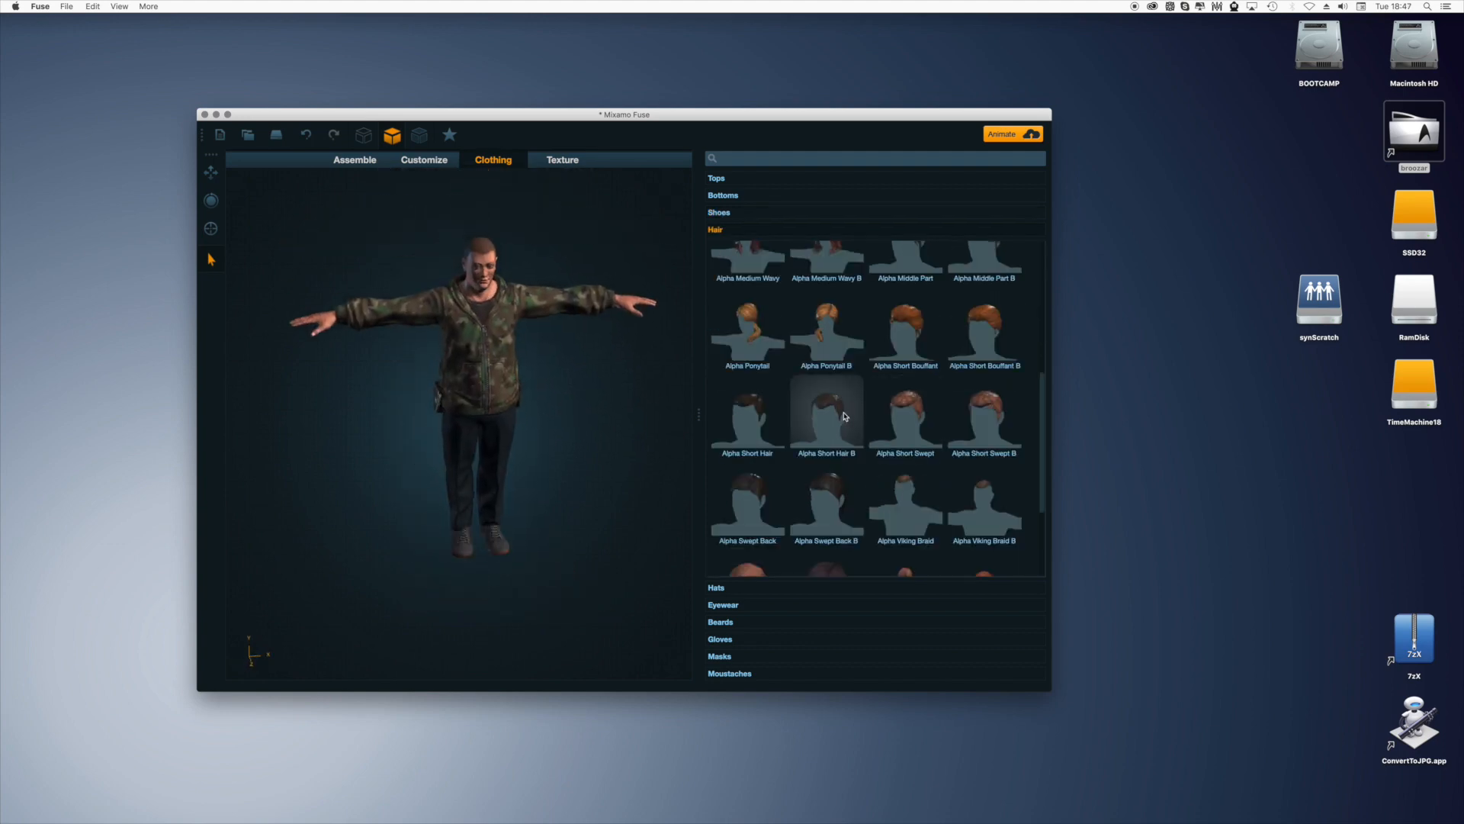
{"action": "left_click", "coordinate": [905, 416]}
{"action": "left_click_drag", "start_coordinate": [549, 381], "coordinate": [638, 376]}
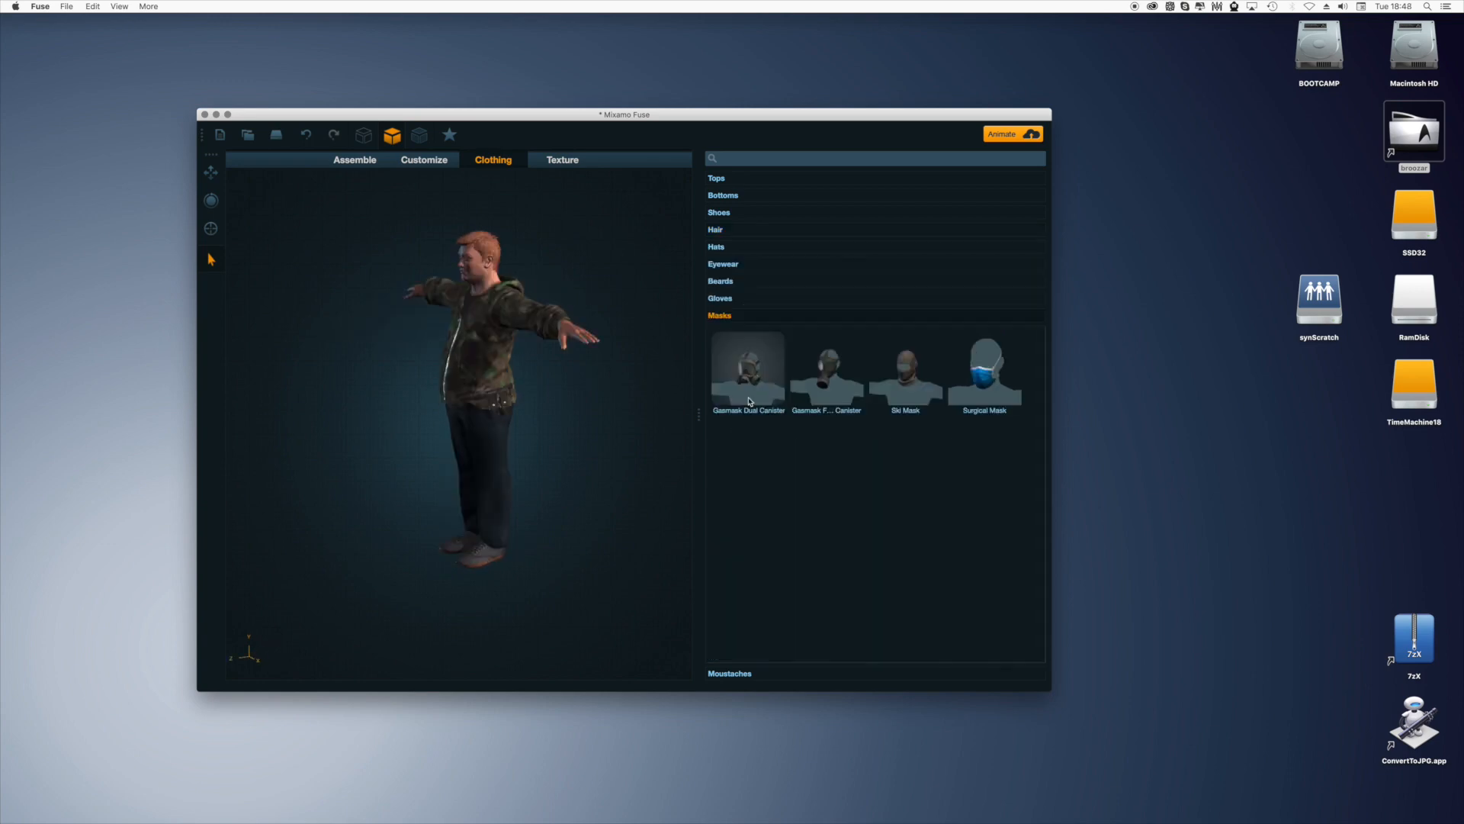
Step: Put the Gasmask Dual Canister mask on the character and check how it fits with the jacket
{"action": "left_click", "coordinate": [749, 402]}
{"action": "left_click_drag", "start_coordinate": [679, 442], "coordinate": [653, 446]}
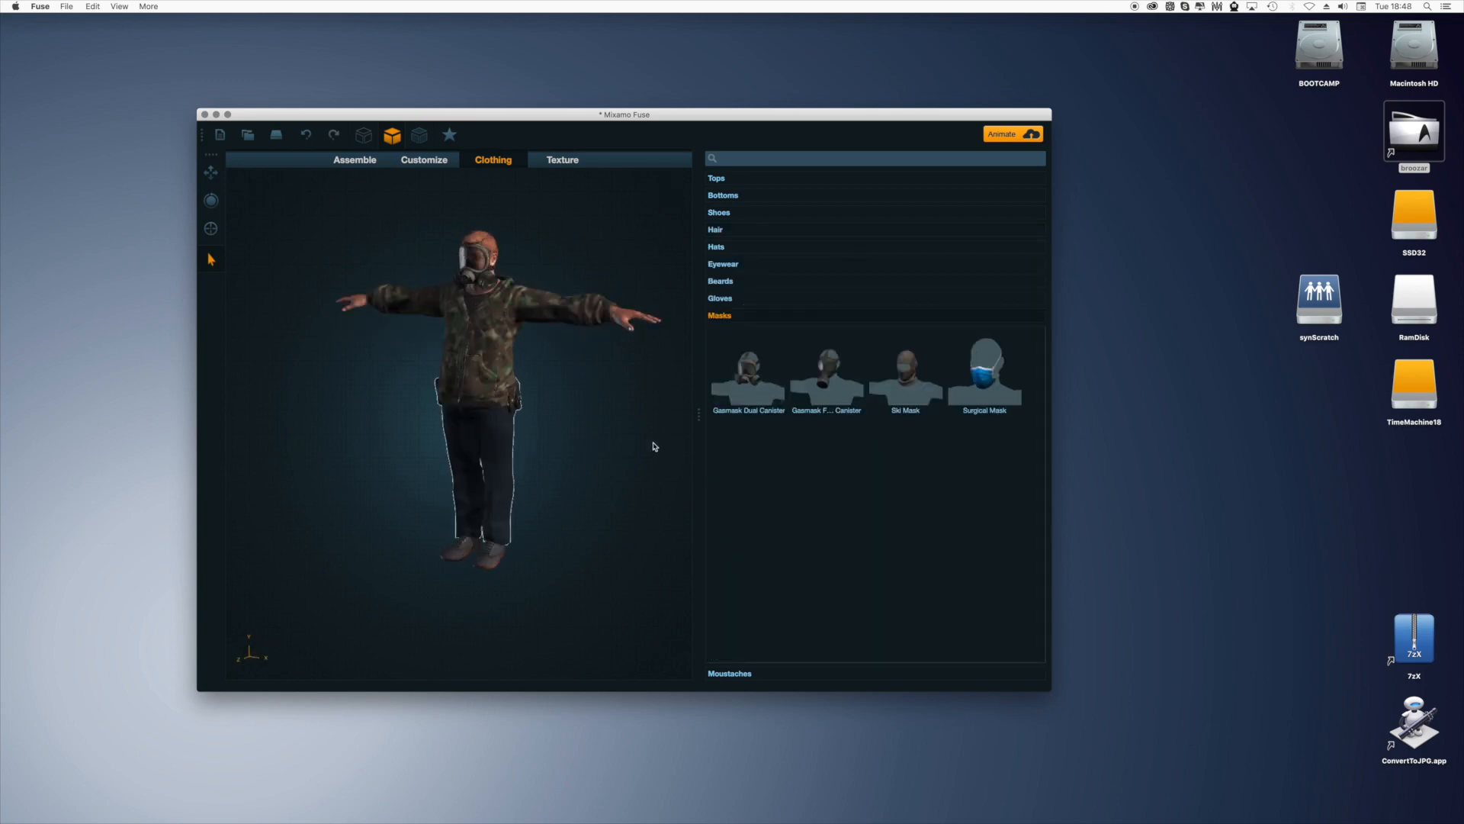
{"action": "scroll", "coordinate": [638, 457], "scroll_direction": "up", "scroll_amount": 5}
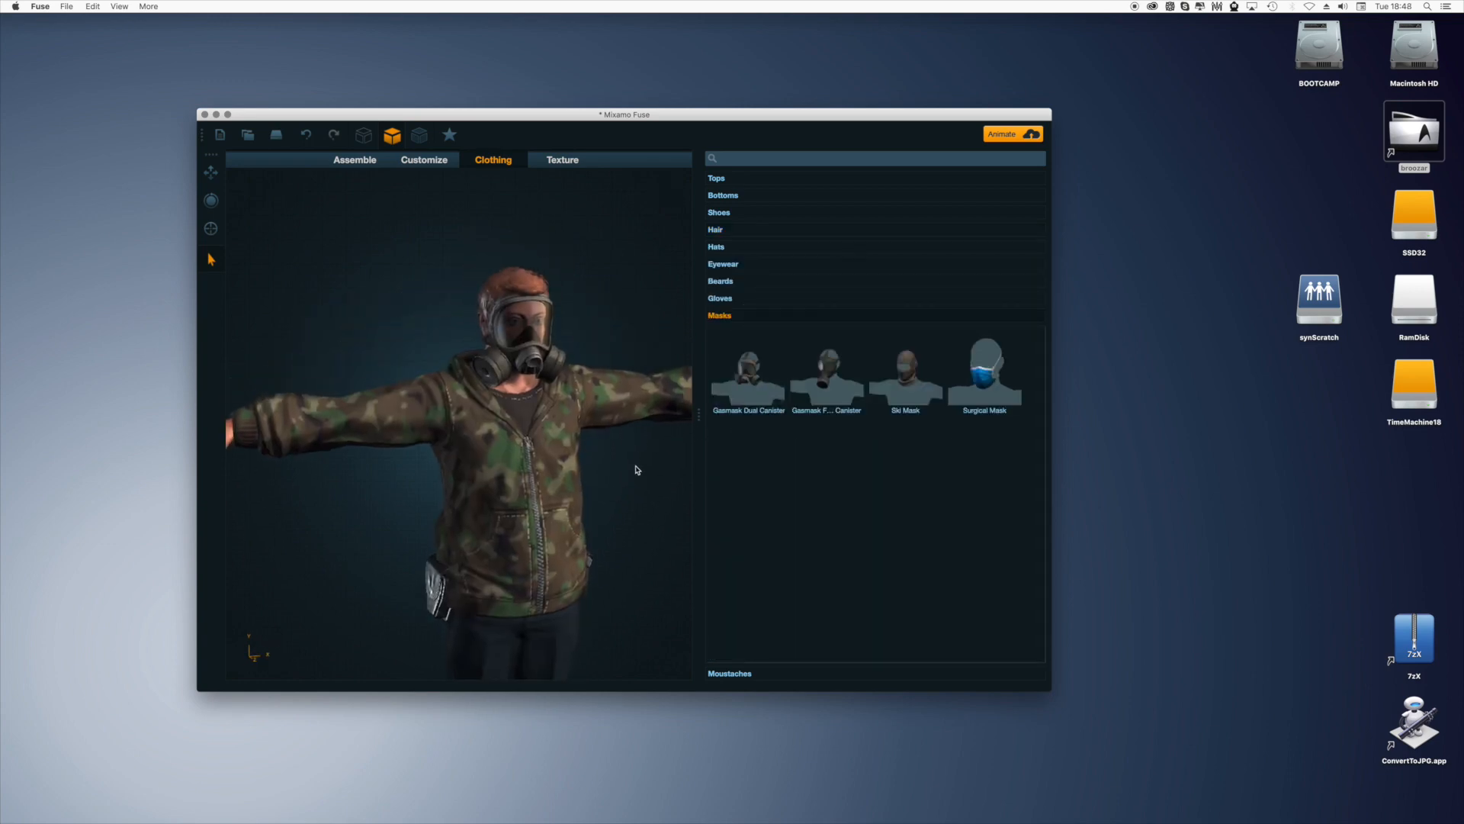
{"action": "left_click", "coordinate": [513, 460]}
{"action": "mouse_move", "coordinate": [412, 348]}
{"action": "left_mouse_down"}
{"action": "mouse_move", "coordinate": [543, 347]}
{"action": "mouse_move", "coordinate": [424, 344]}
{"action": "left_mouse_up"}
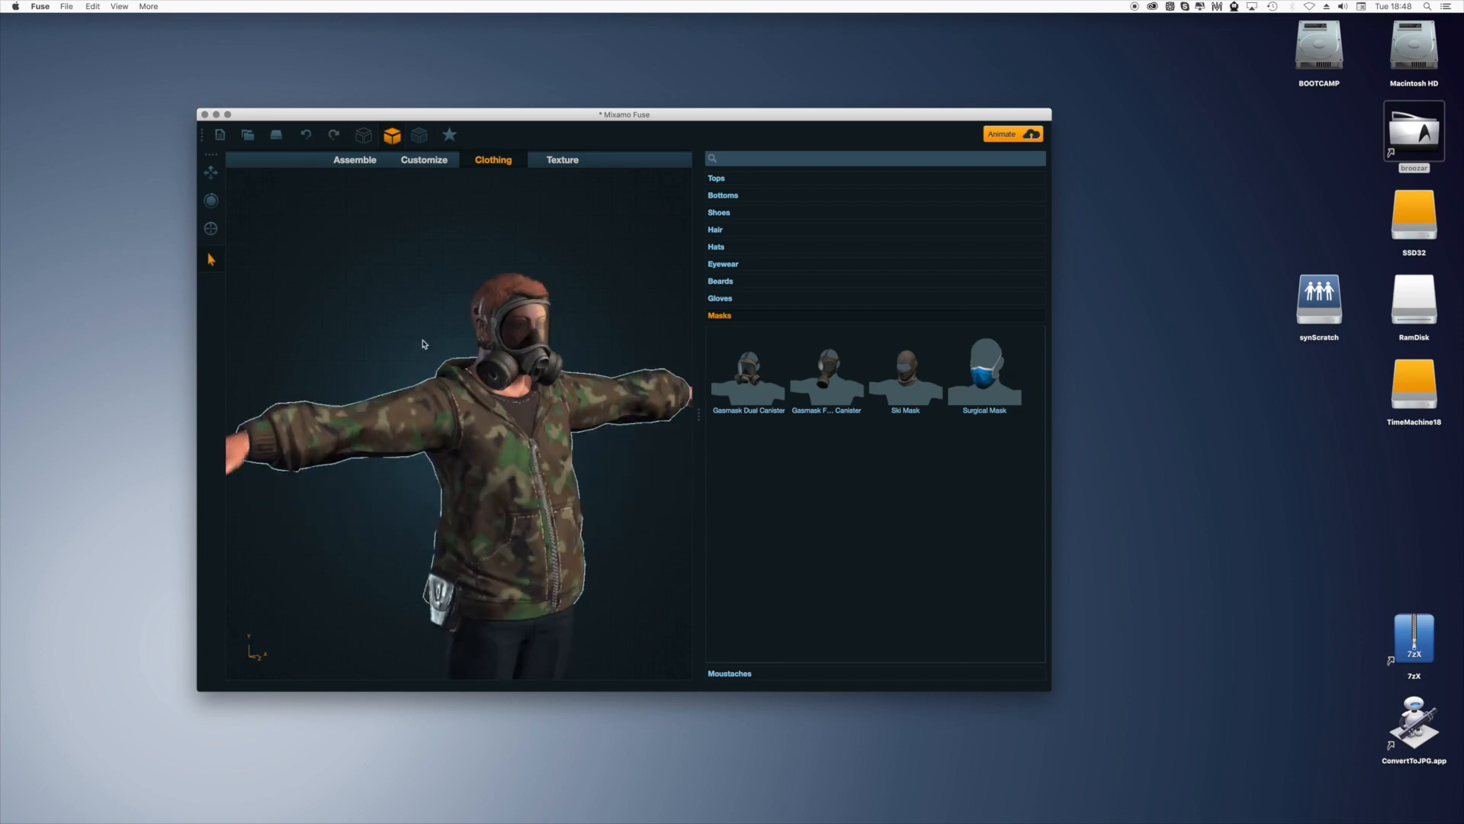
Step: Enlarge the character's belly by setting Stomach Out / In to -77 and Stomach Down / Up to 23
{"action": "scroll", "coordinate": [424, 344], "scroll_direction": "down", "scroll_amount": 5}
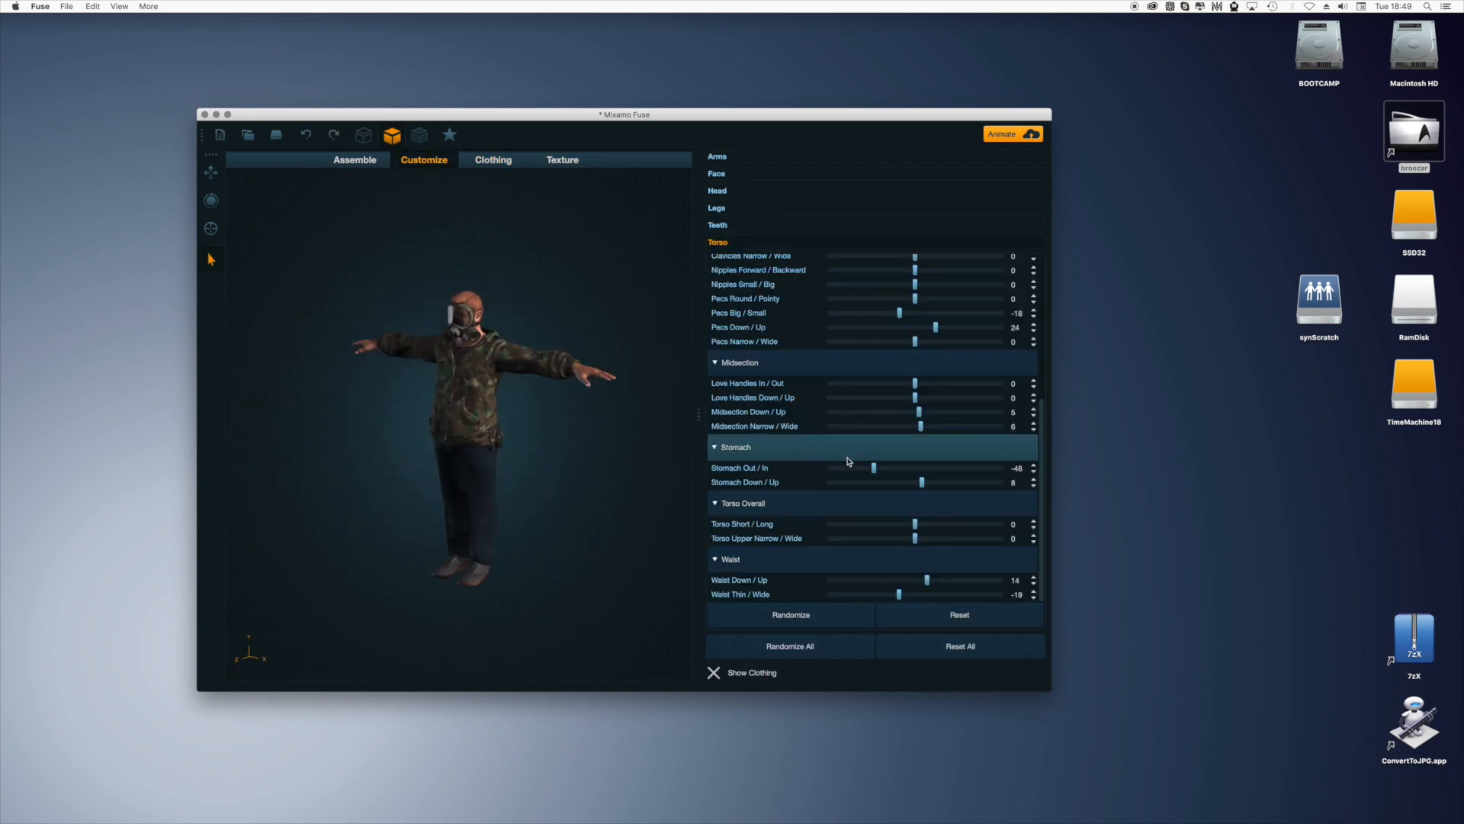
{"action": "left_click_drag", "start_coordinate": [874, 468], "coordinate": [781, 467]}
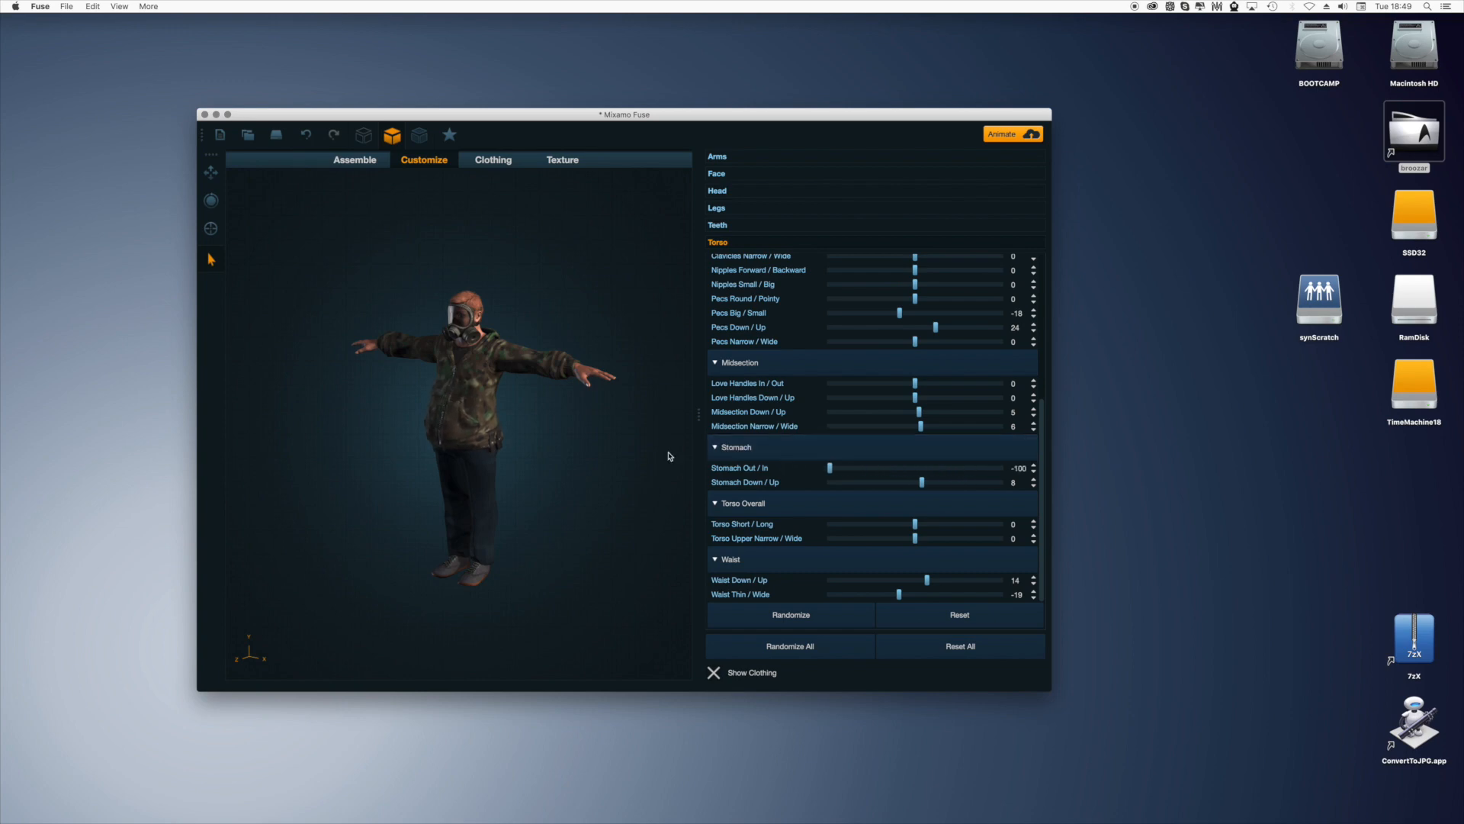
{"action": "left_click_drag", "start_coordinate": [556, 448], "coordinate": [761, 430]}
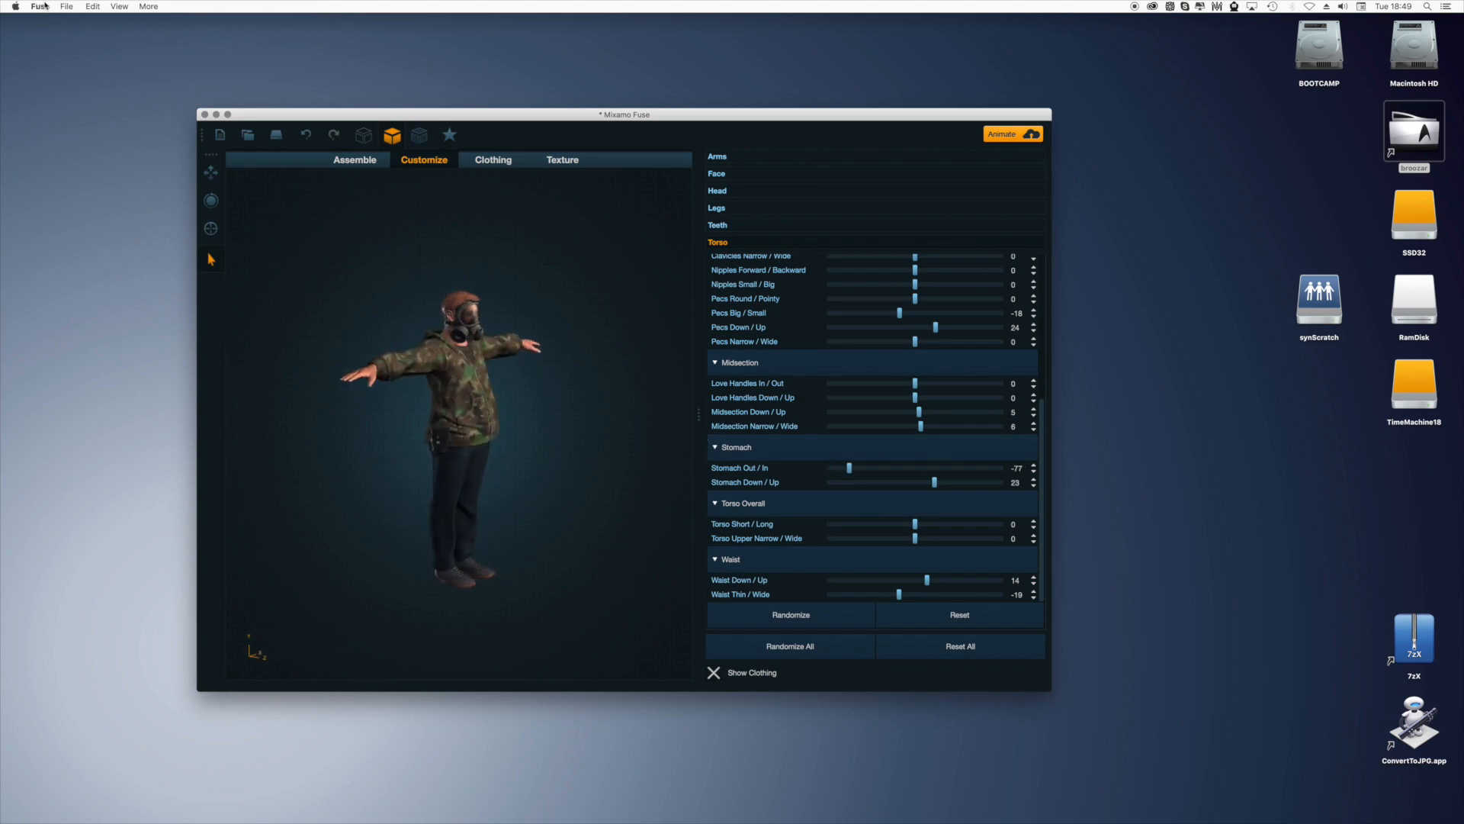
Step: Export the character as an OBJ model named MaskedCharacter to the RamDisk volume
{"action": "left_click", "coordinate": [67, 6]}
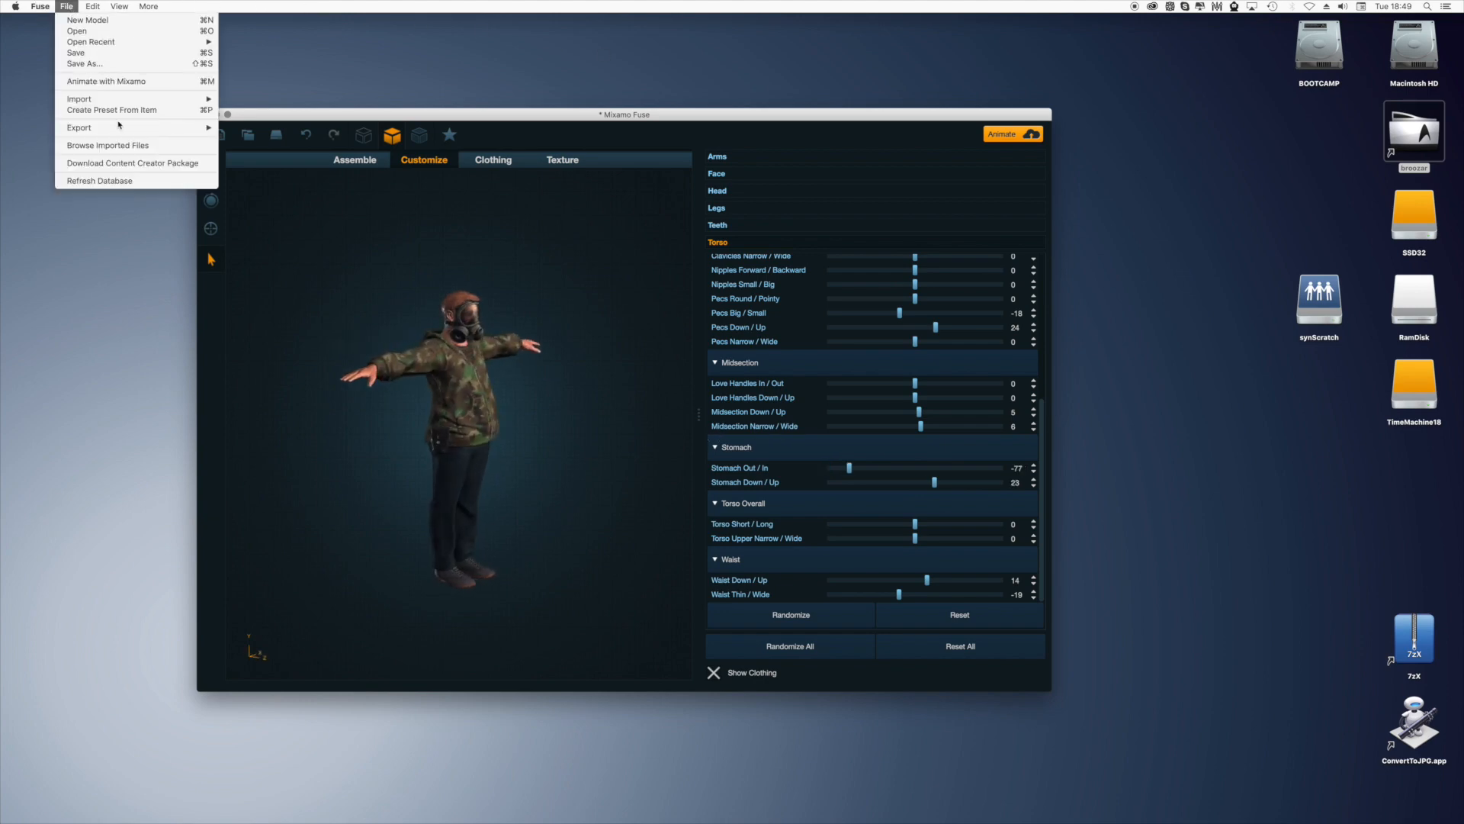
{"action": "mouse_move", "coordinate": [122, 129]}
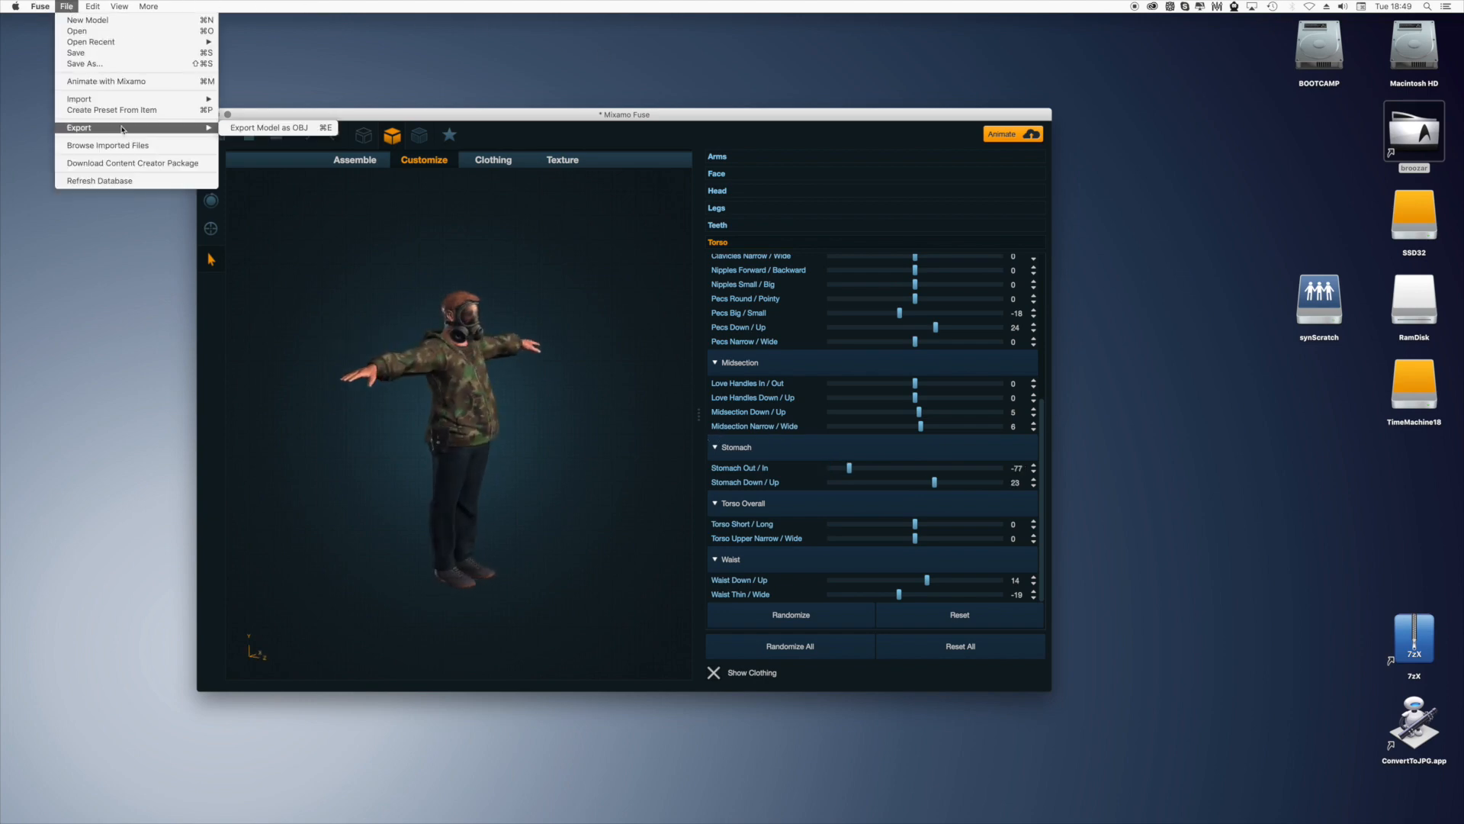
{"action": "left_click", "coordinate": [266, 128]}
{"action": "left_click", "coordinate": [534, 354]}
{"action": "left_click", "coordinate": [526, 460]}
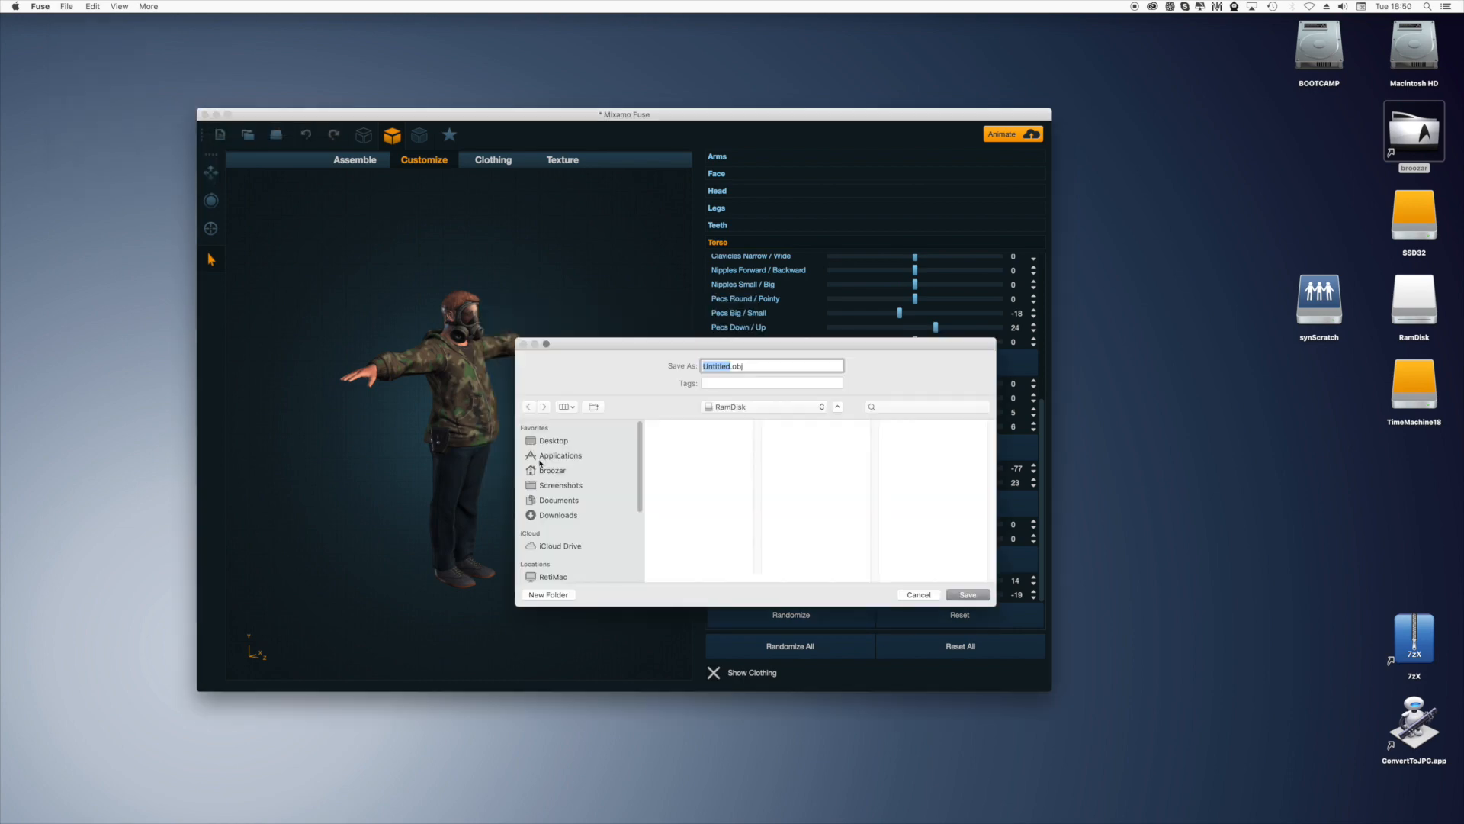
{"action": "type", "text": "MaskedCharacter"}
{"action": "key", "text": "Return"}
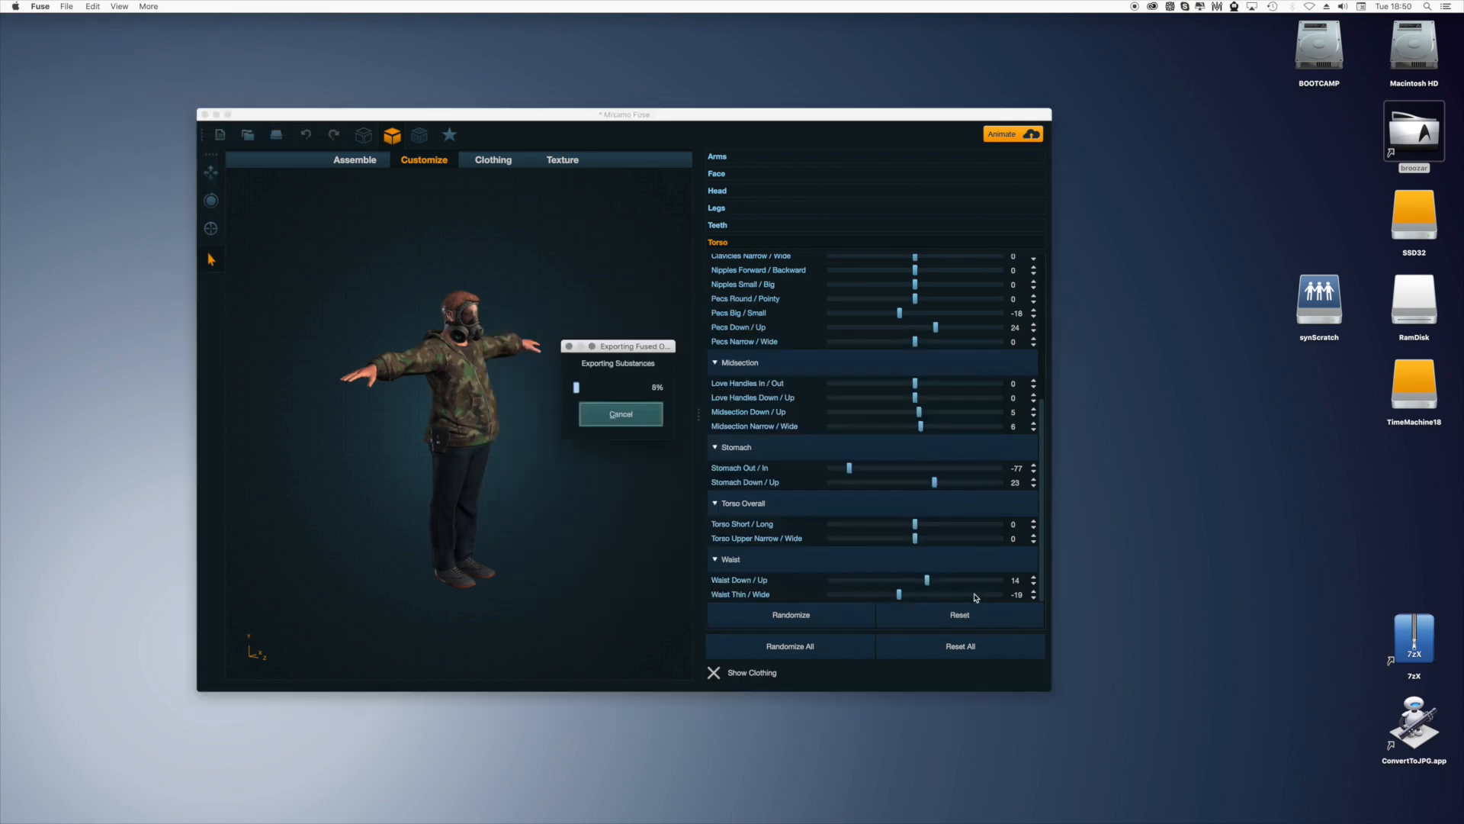
Step: Open the exported MaskedCharacter folder on the RamDisk and preview its body and bottom texture images
{"action": "double_click", "coordinate": [1438, 321]}
{"action": "double_click", "coordinate": [643, 154]}
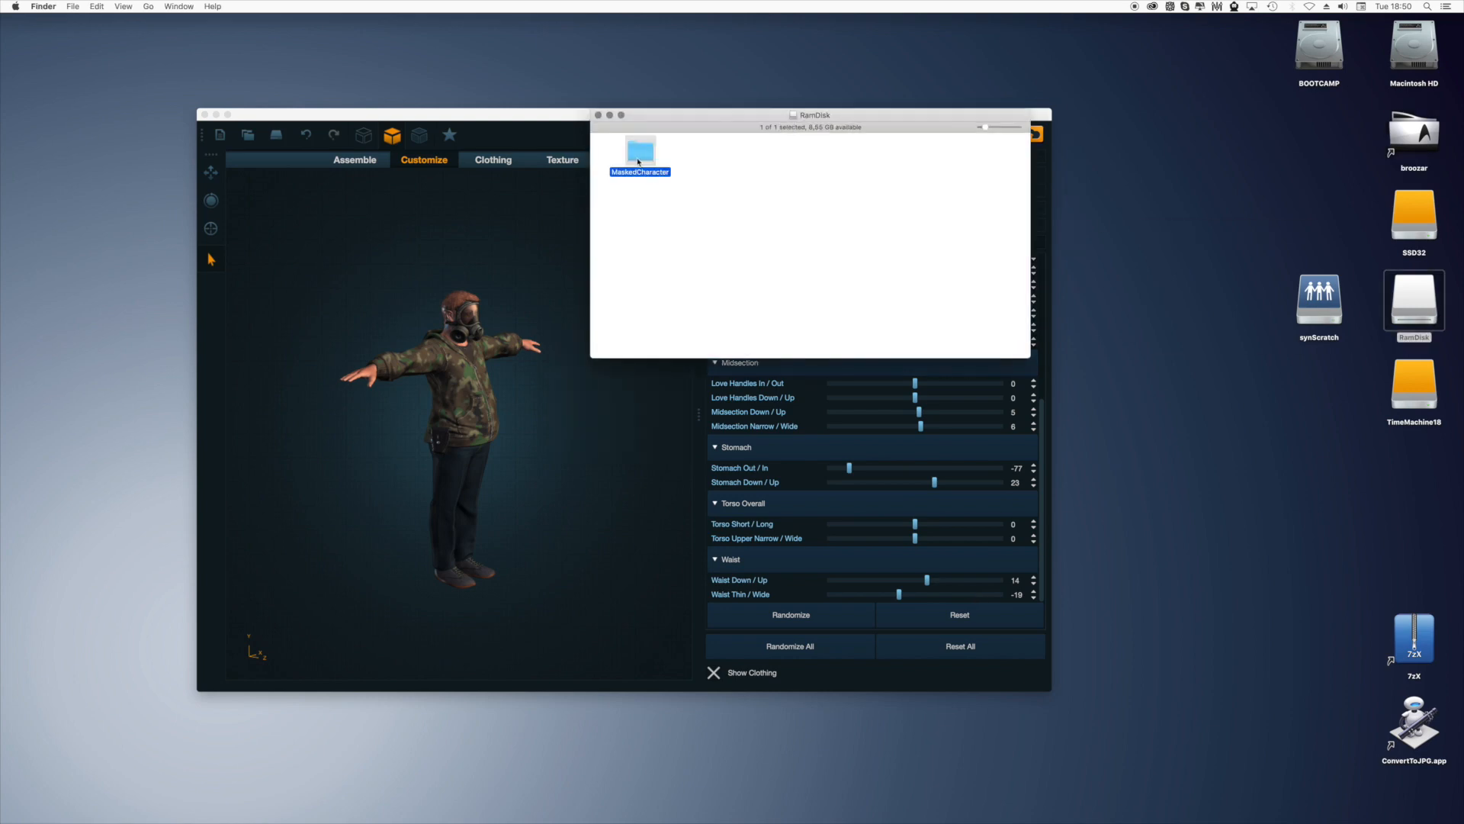
{"action": "left_click", "coordinate": [747, 164]}
{"action": "key", "text": "space"}
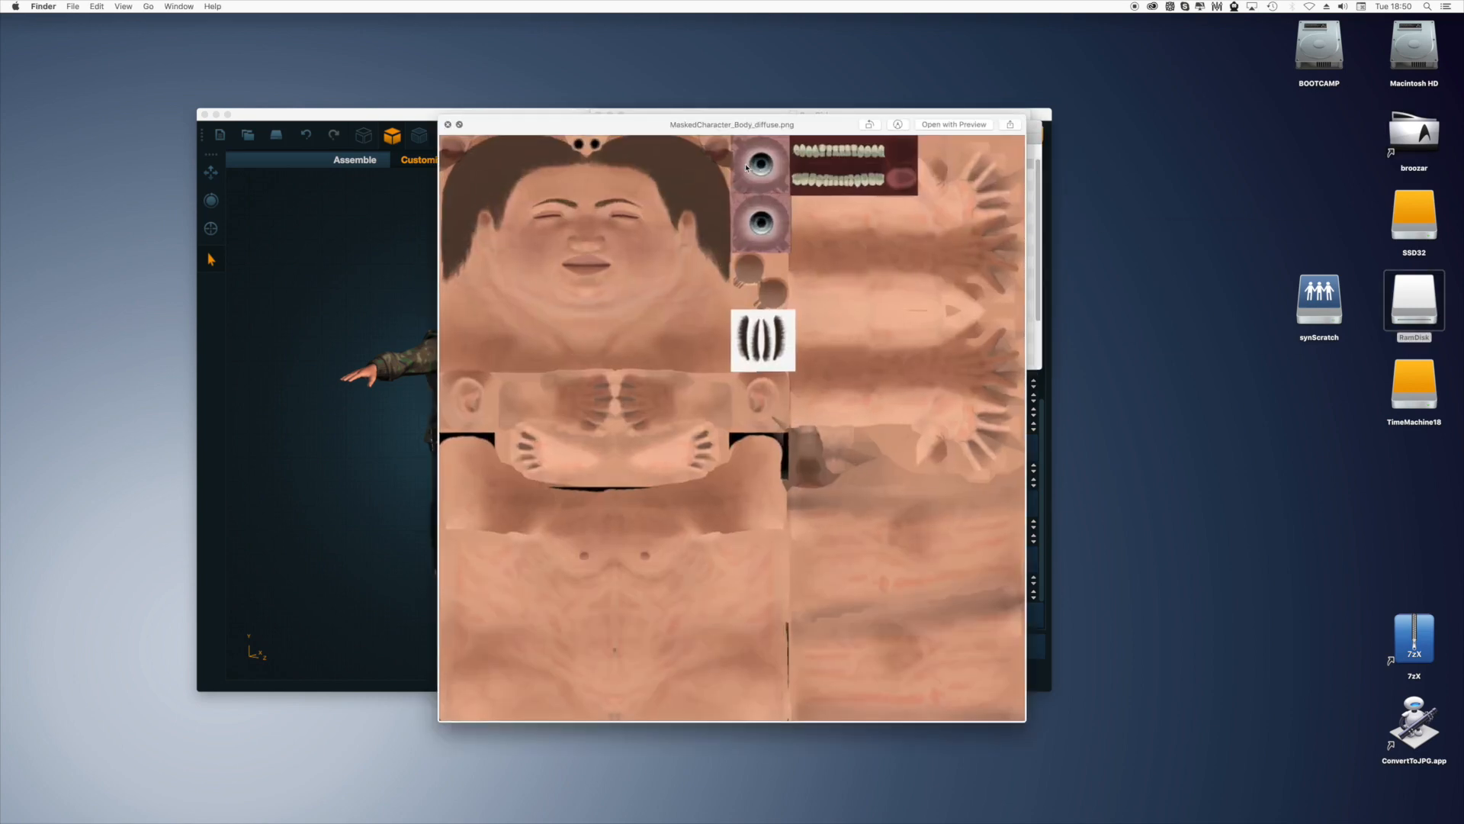
{"action": "key", "text": "Down"}
{"action": "key", "text": "Down"}
{"action": "key", "text": "Down"}
{"action": "key", "text": "Down"}
{"action": "key", "text": "Down"}
{"action": "key", "text": "Down"}
{"action": "key", "text": "space"}
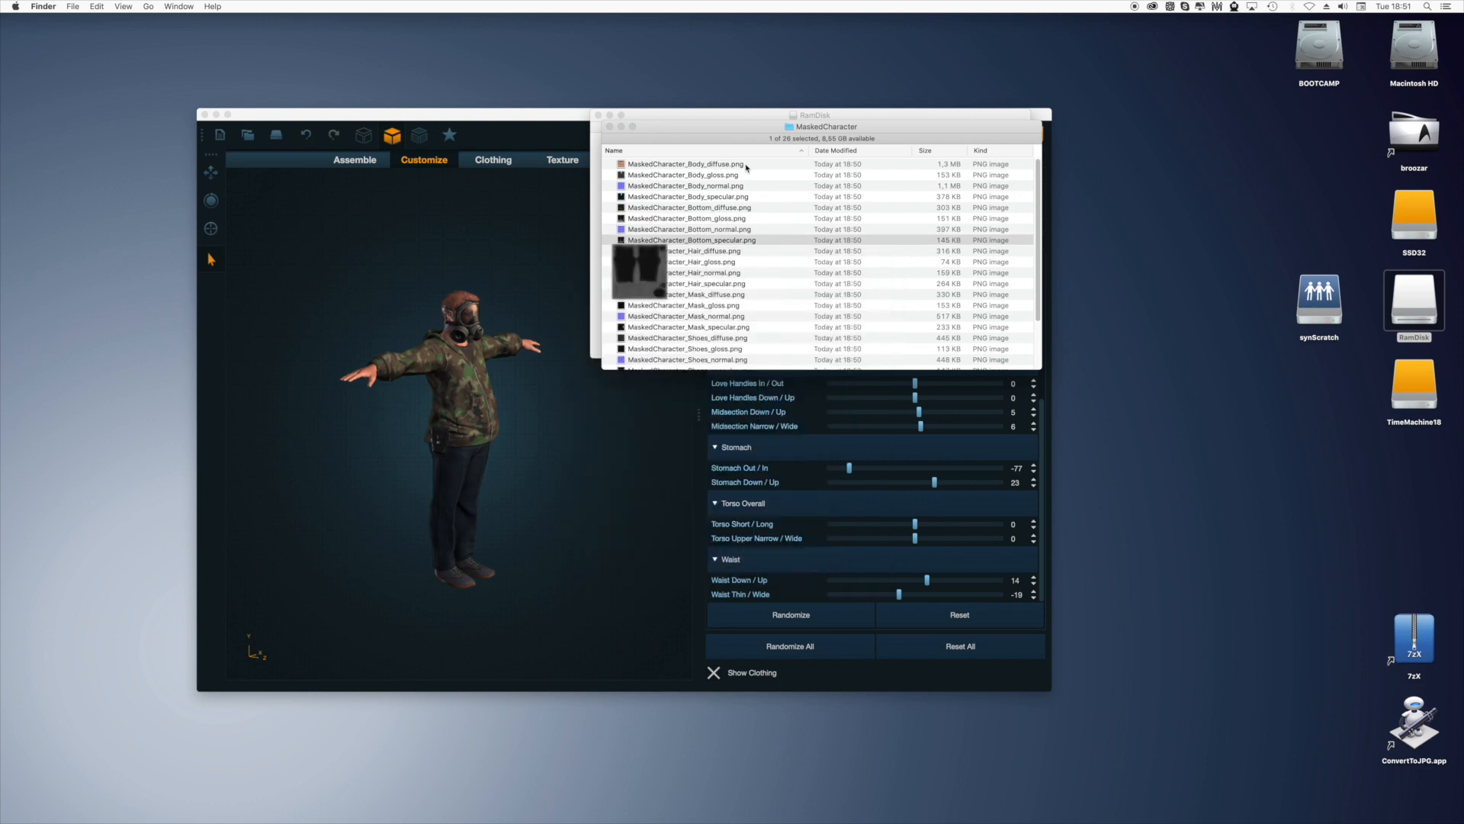
Step: Open the exported MaskedCharacter.obj file in Cheetah3D (7.3.1)
{"action": "scroll", "coordinate": [763, 289], "scroll_direction": "down", "scroll_amount": 4}
{"action": "right_click", "coordinate": [717, 363]}
{"action": "mouse_move", "coordinate": [789, 380]}
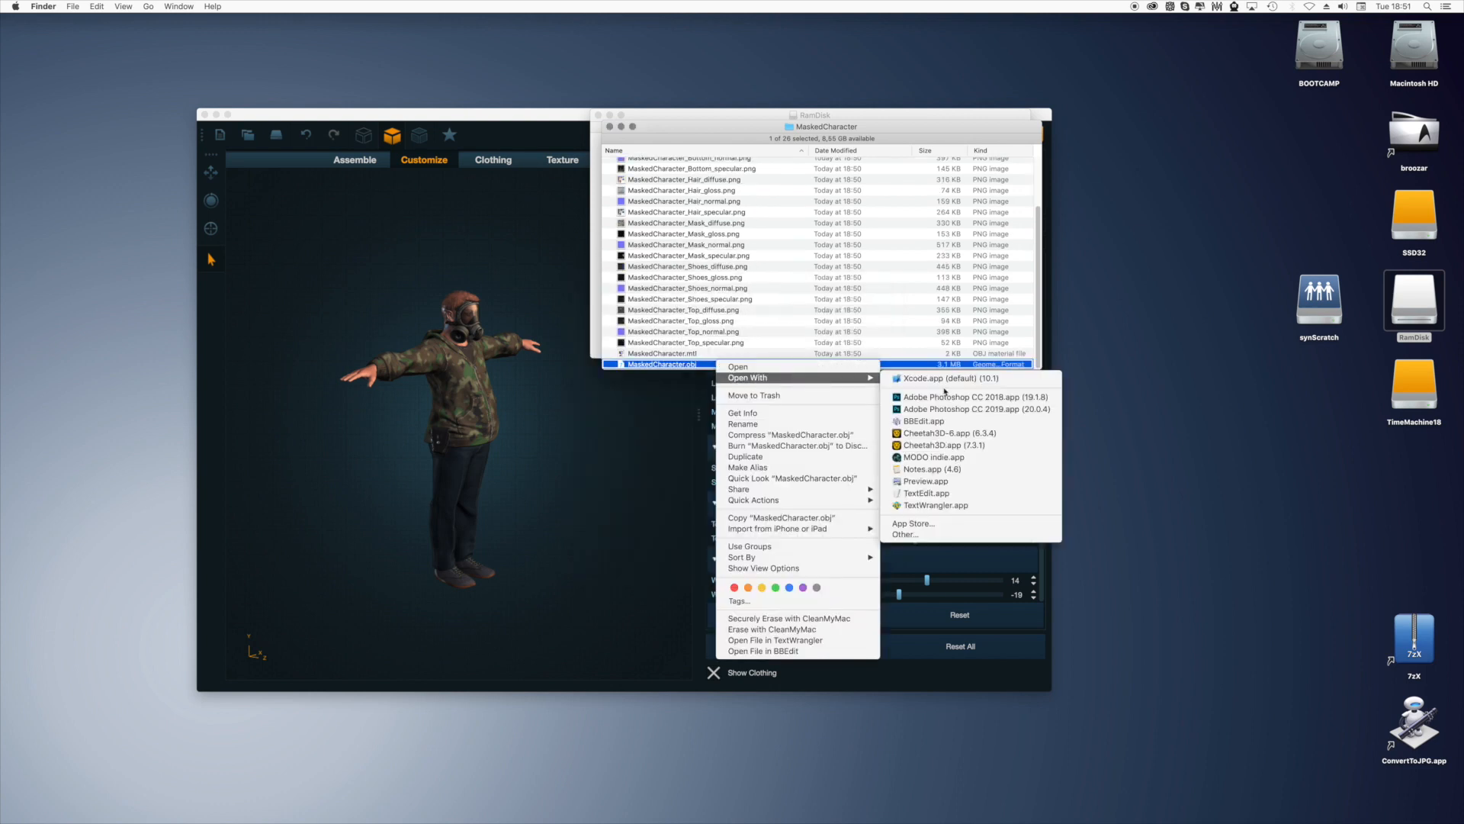
{"action": "left_click", "coordinate": [942, 444]}
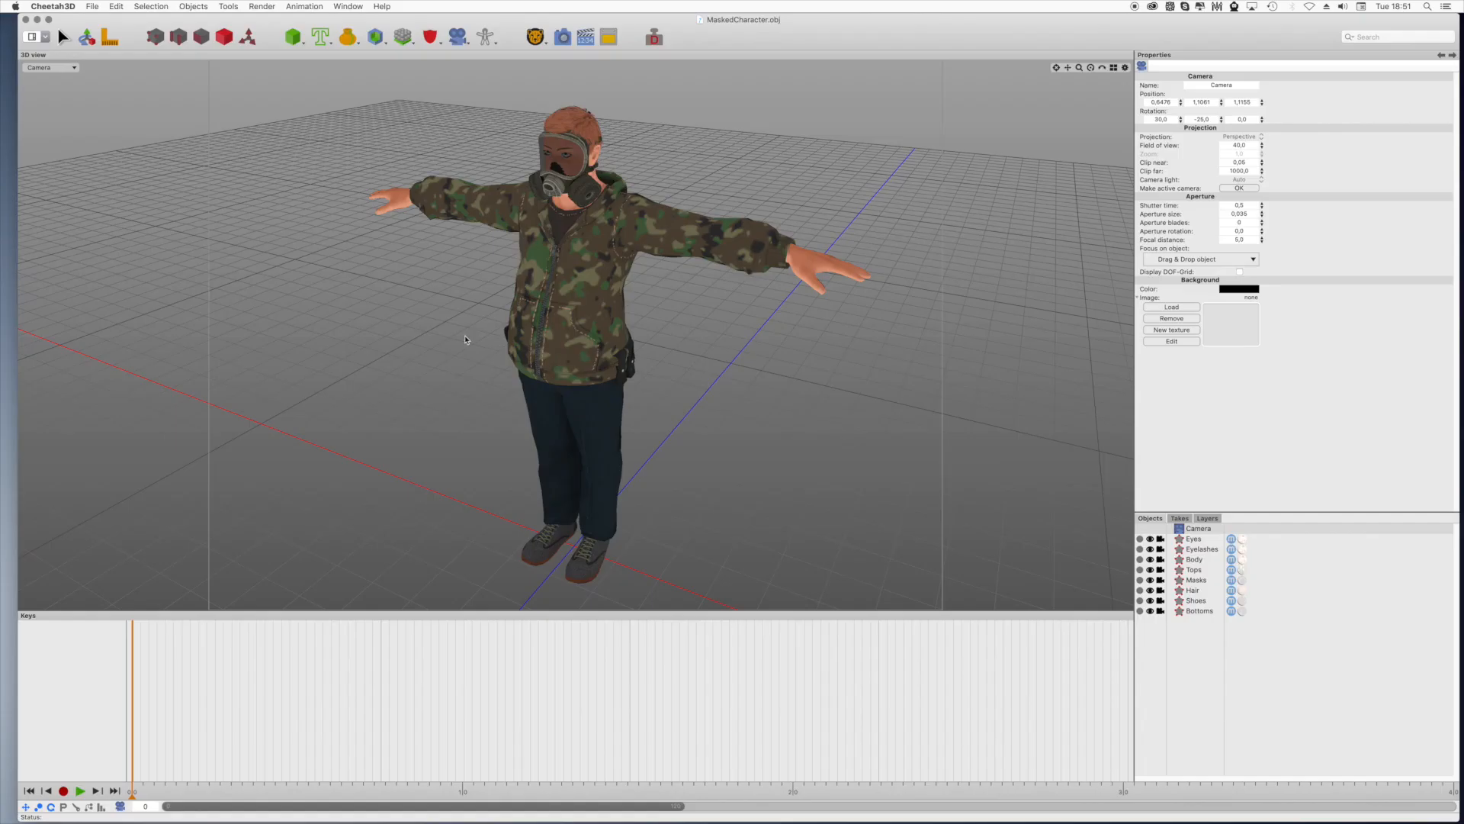
Step: Examine the imported character in the 3D view and its separate meshes from Eyes to Bottoms
{"action": "mouse_move", "coordinate": [465, 339]}
{"action": "middle_mouse_down"}
{"action": "mouse_move", "coordinate": [621, 320]}
{"action": "mouse_move", "coordinate": [709, 328]}
{"action": "mouse_move", "coordinate": [455, 339]}
{"action": "middle_mouse_up"}
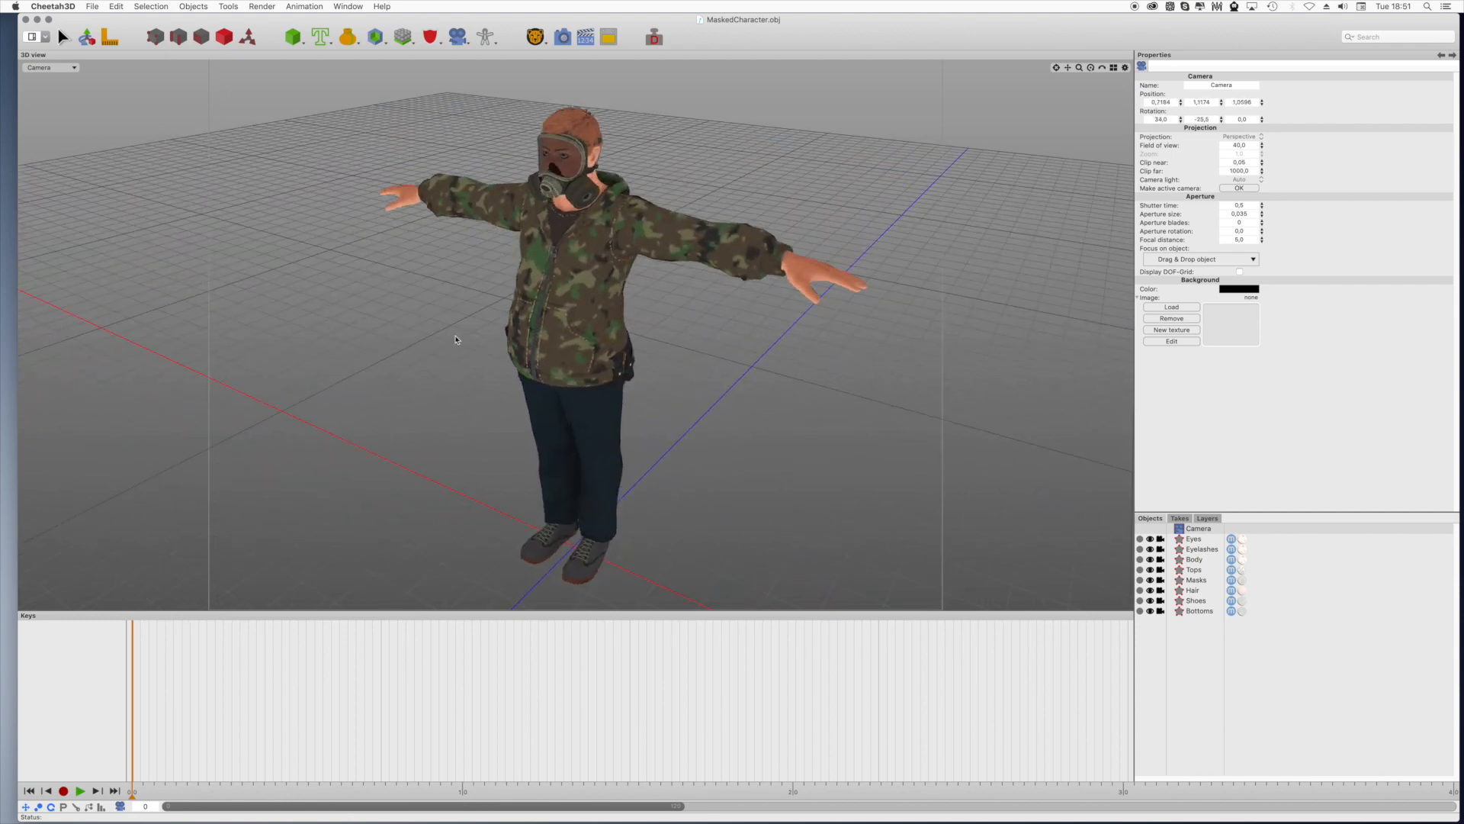
{"action": "scroll", "coordinate": [663, 351], "scroll_direction": "up", "scroll_amount": 5}
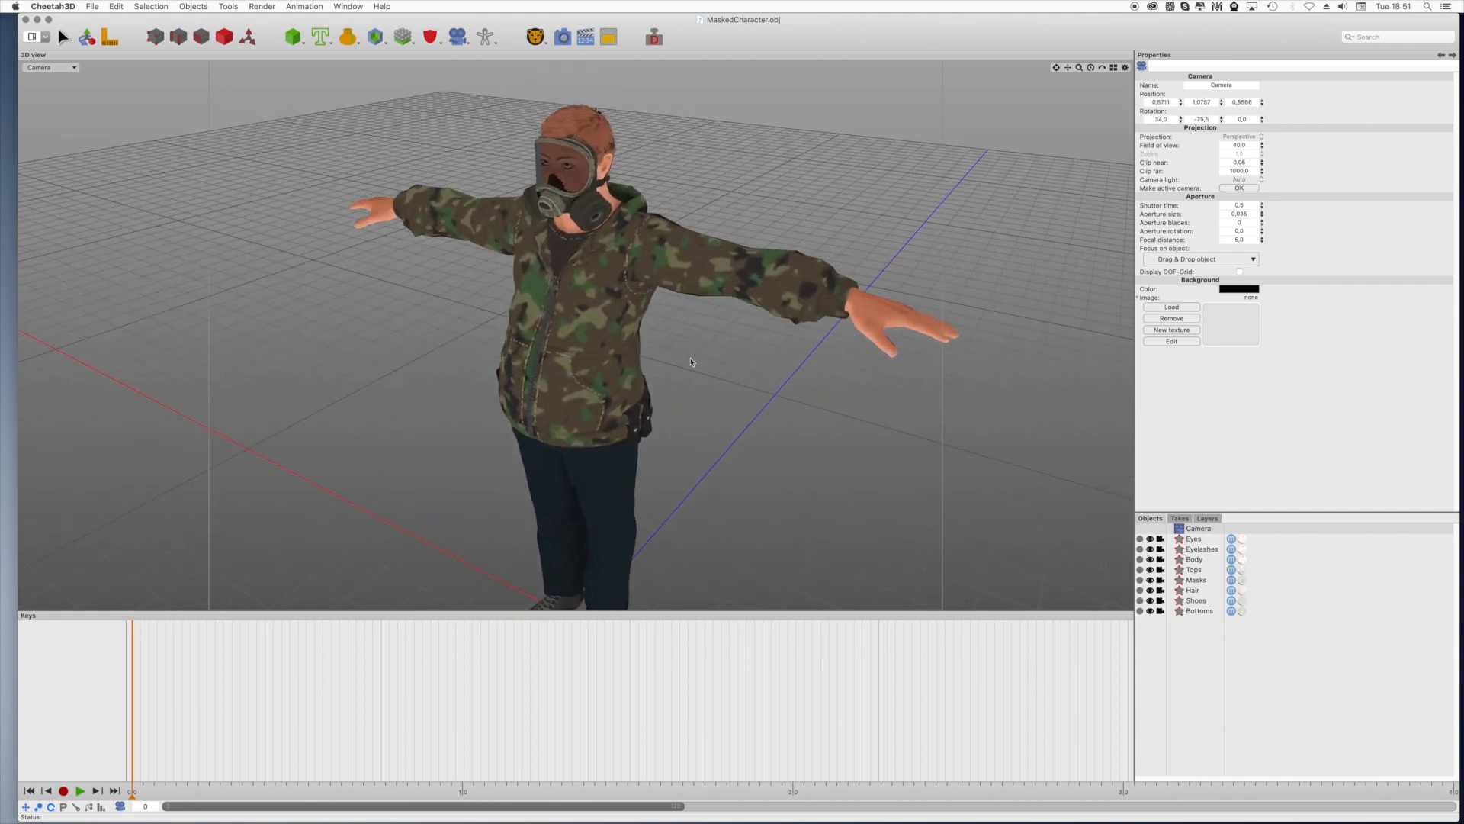
{"action": "left_click", "coordinate": [1194, 538]}
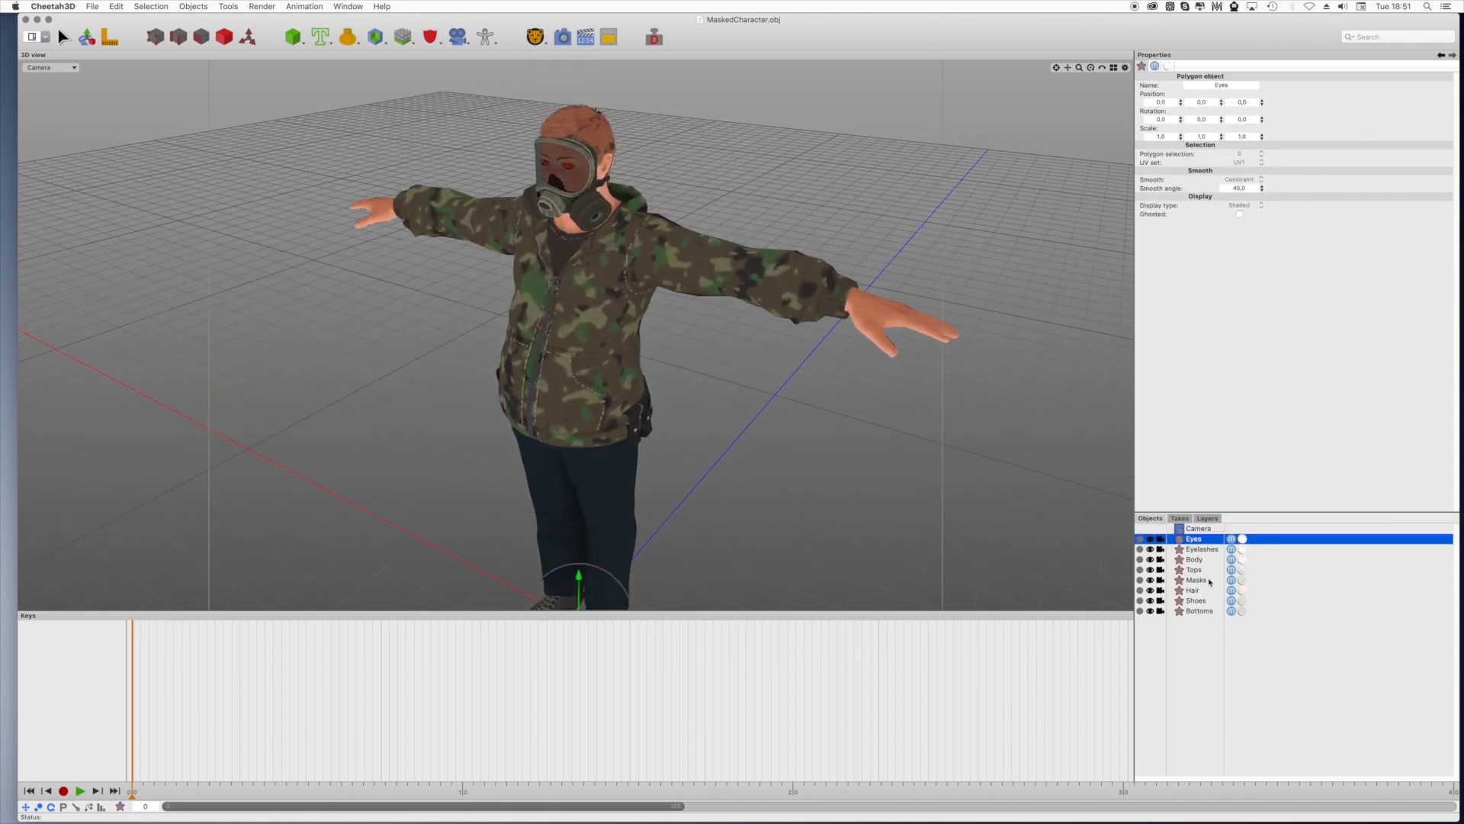
{"action": "left_click", "coordinate": [1199, 611], "text": "shift"}
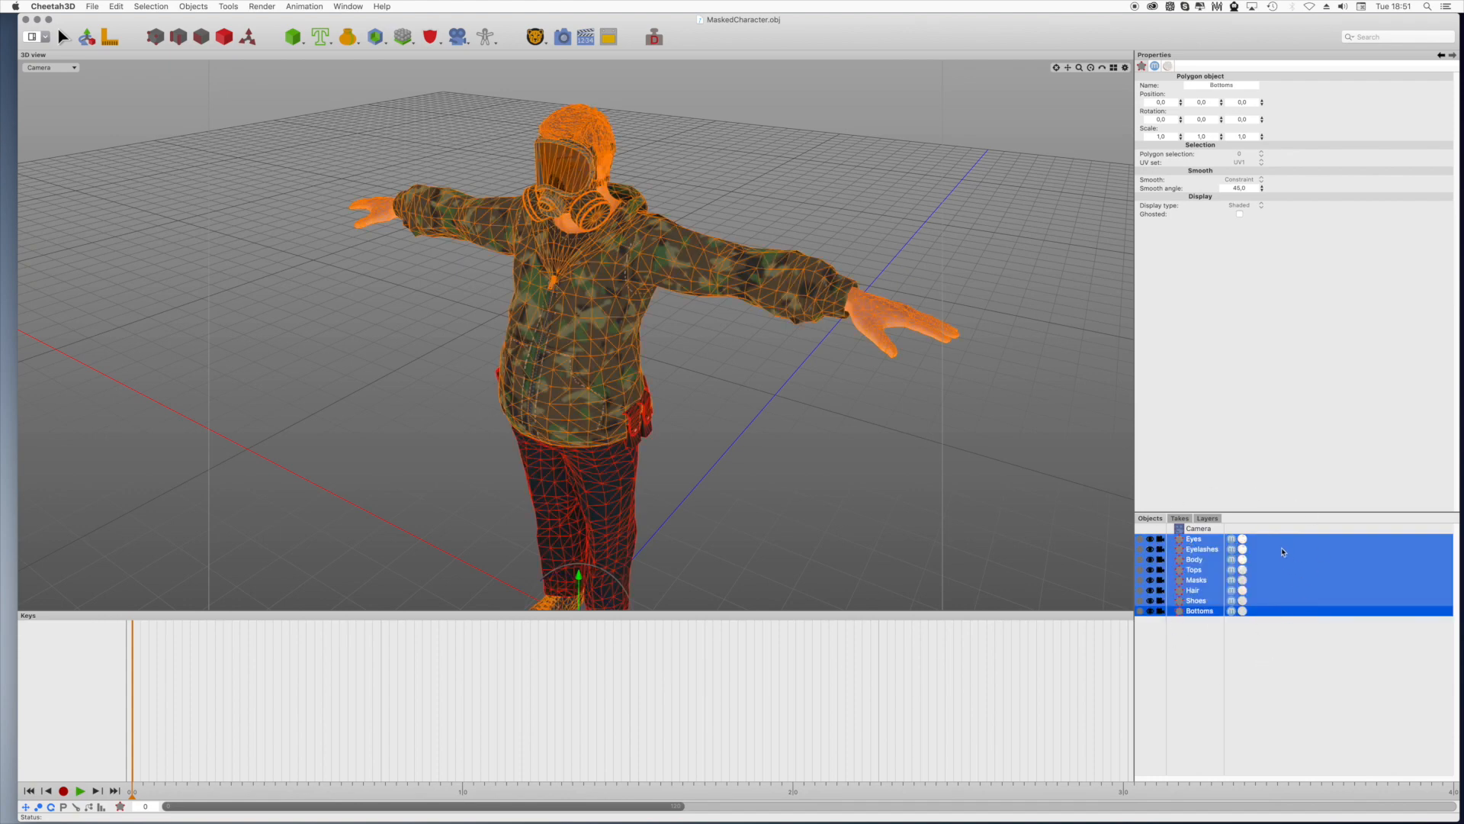
{"action": "left_click", "coordinate": [1284, 529]}
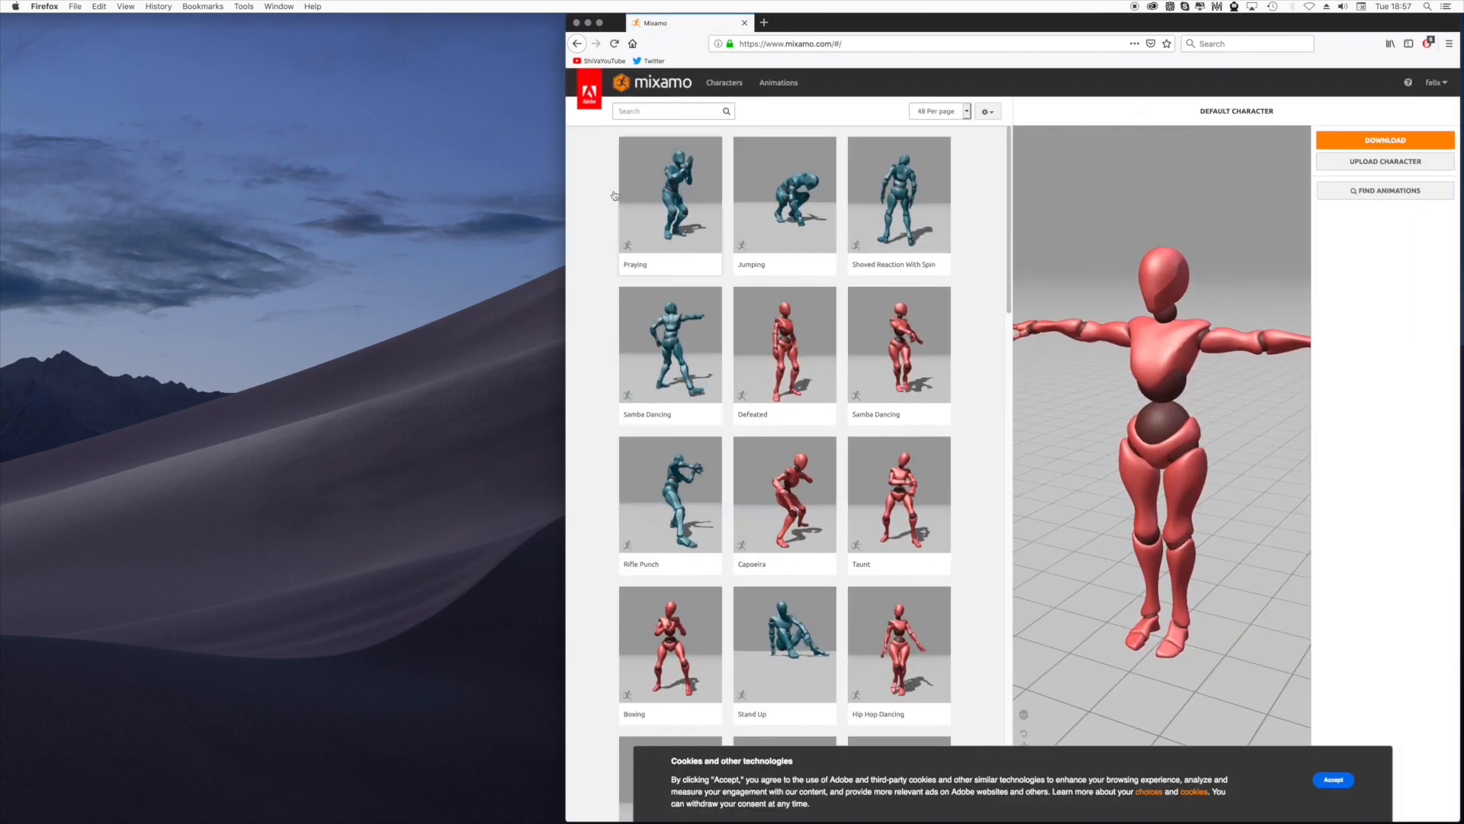
Step: Upload the MaskedCharacter model from the RamDisk to the Mixamo website in Firefox
{"action": "left_click_drag", "start_coordinate": [565, 235], "coordinate": [162, 235]}
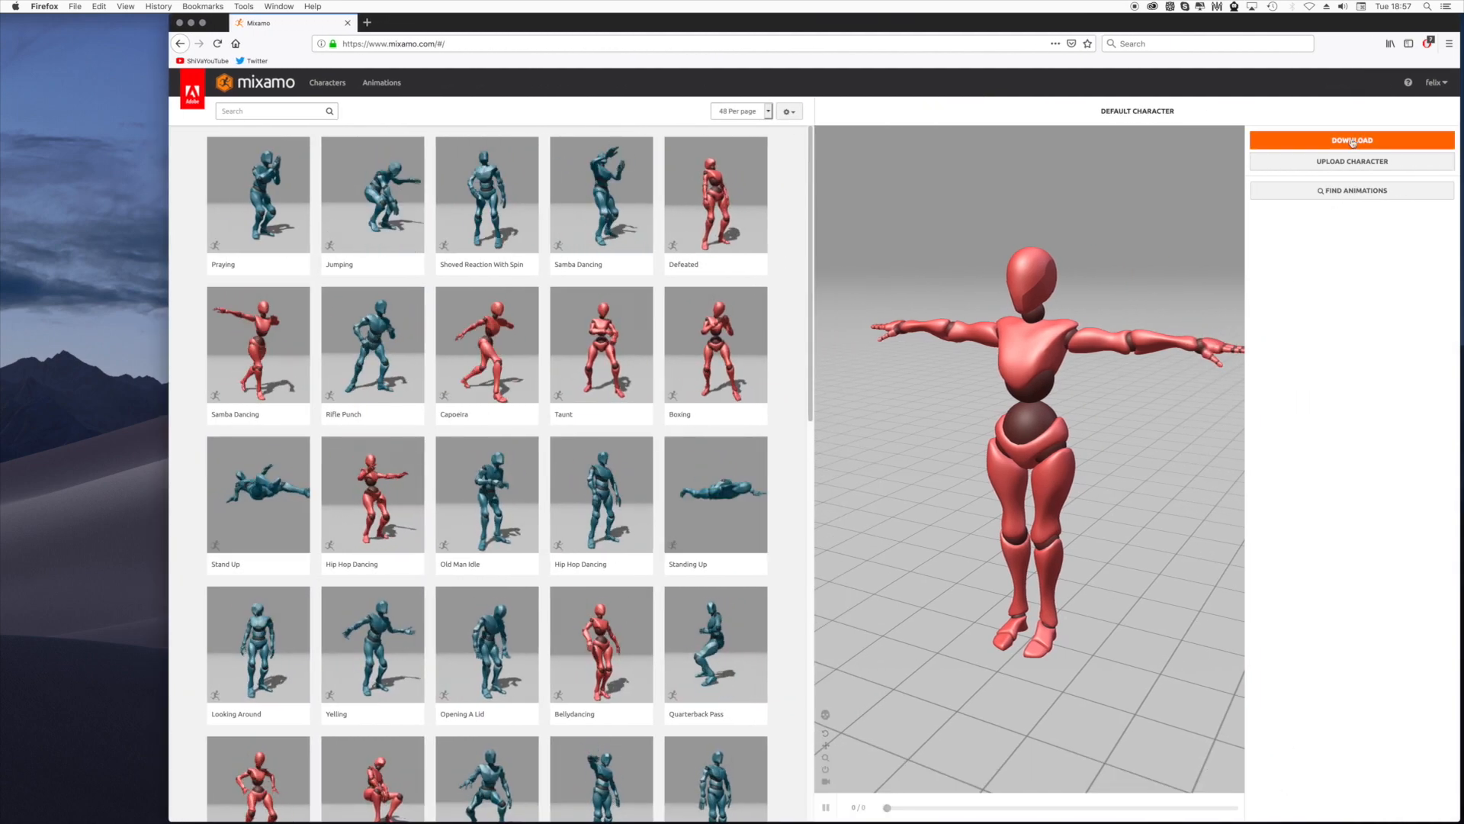
{"action": "left_click", "coordinate": [1355, 163]}
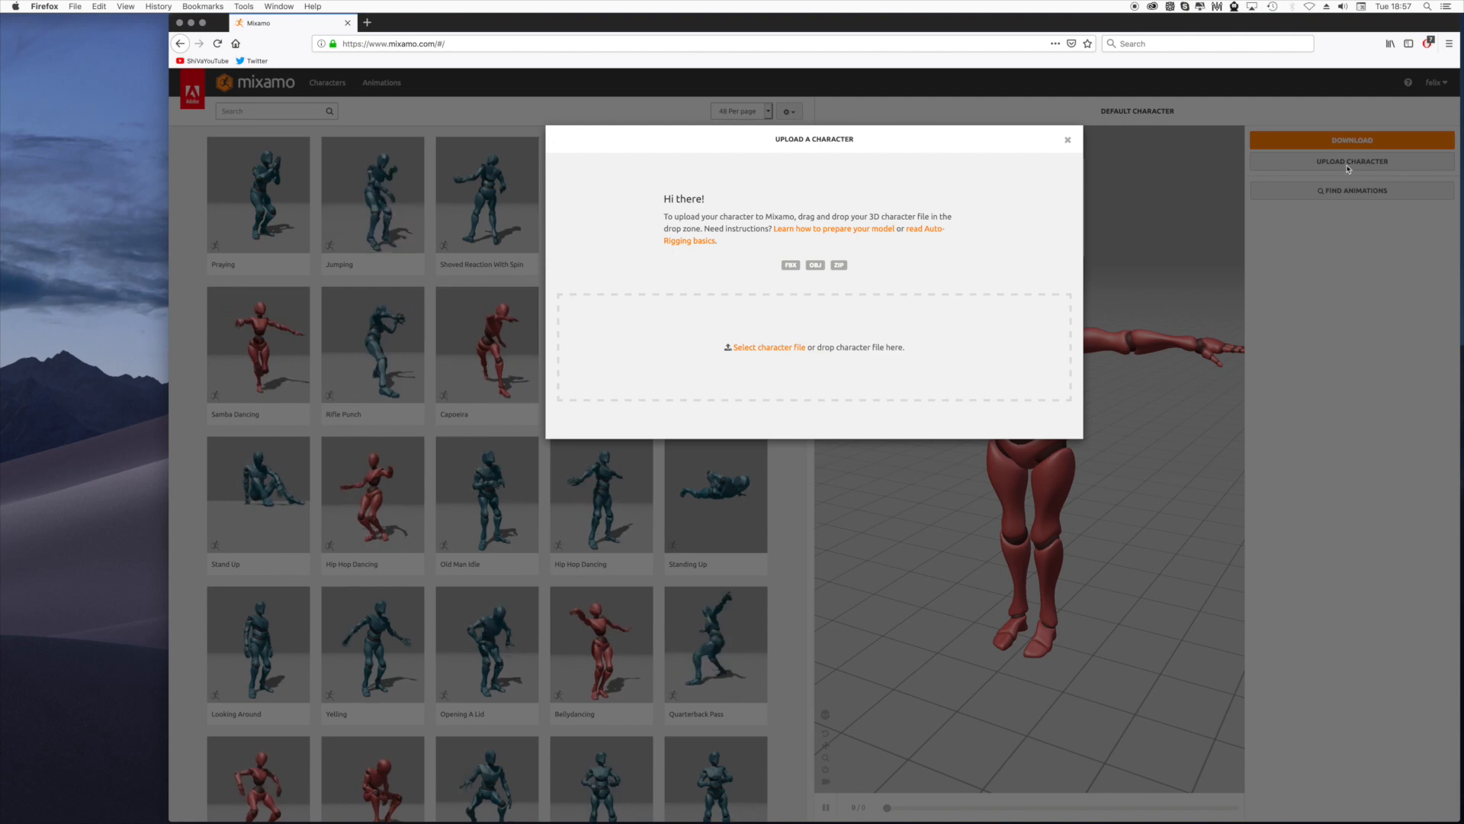
{"action": "left_click", "coordinate": [760, 348]}
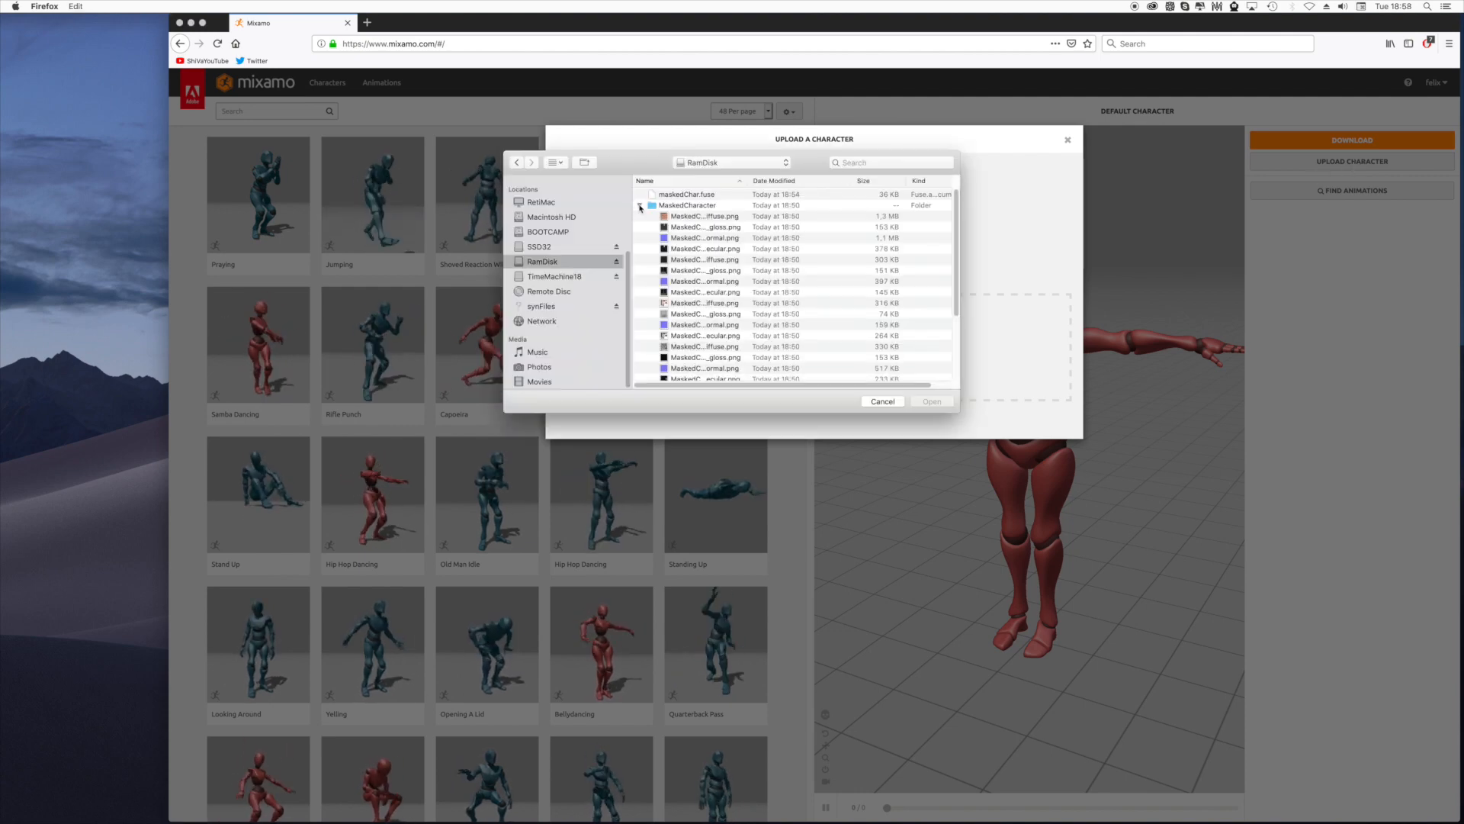
{"action": "left_click", "coordinate": [706, 375]}
{"action": "left_click", "coordinate": [932, 401]}
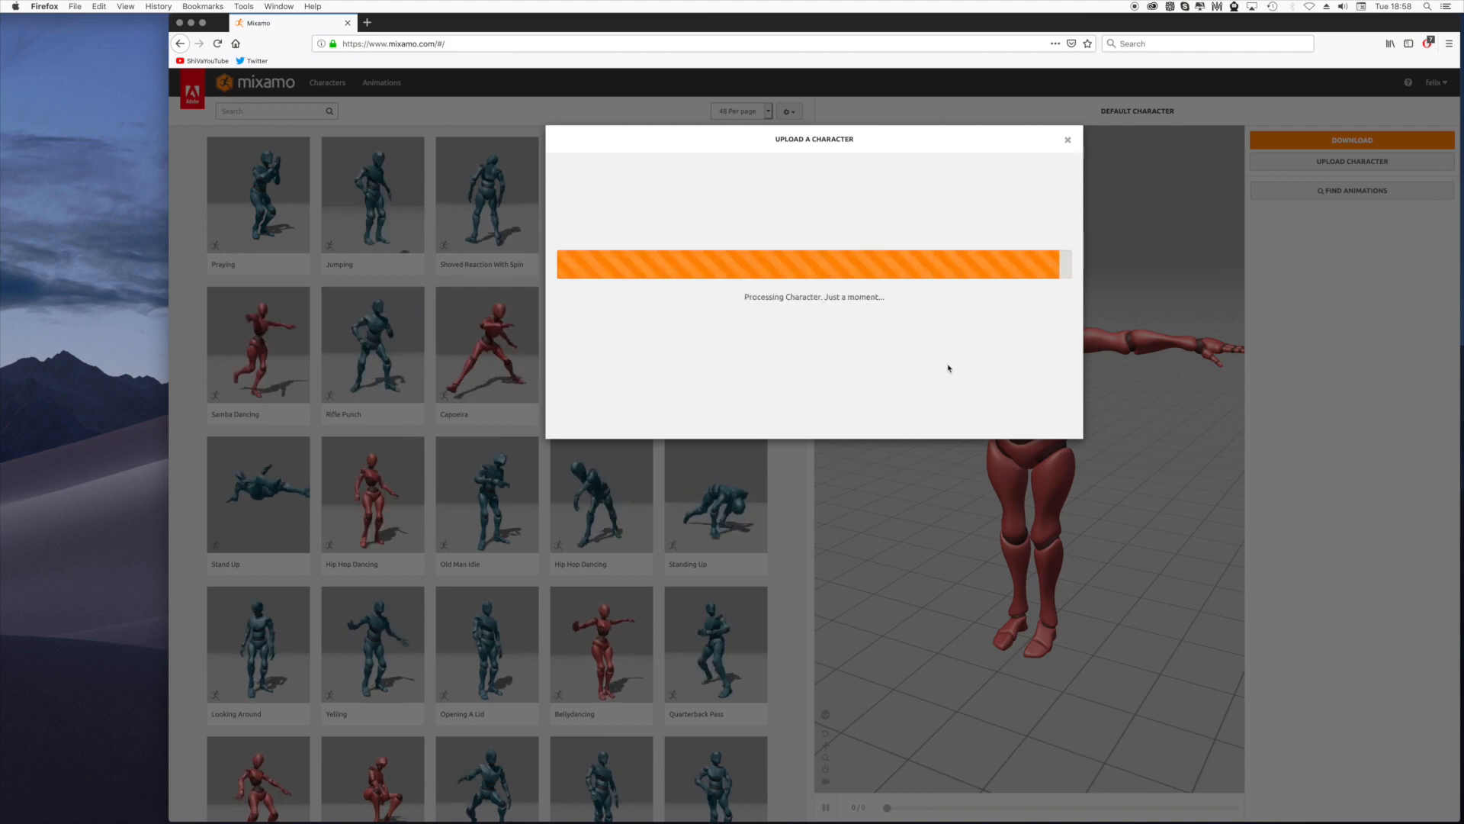
Step: Place the auto-rigger markers on the character's chin, wrists, elbows, knees and groin using symmetry
{"action": "mouse_move", "coordinate": [609, 295]}
{"action": "left_mouse_down"}
{"action": "mouse_move", "coordinate": [702, 272]}
{"action": "mouse_move", "coordinate": [743, 204]}
{"action": "left_mouse_up"}
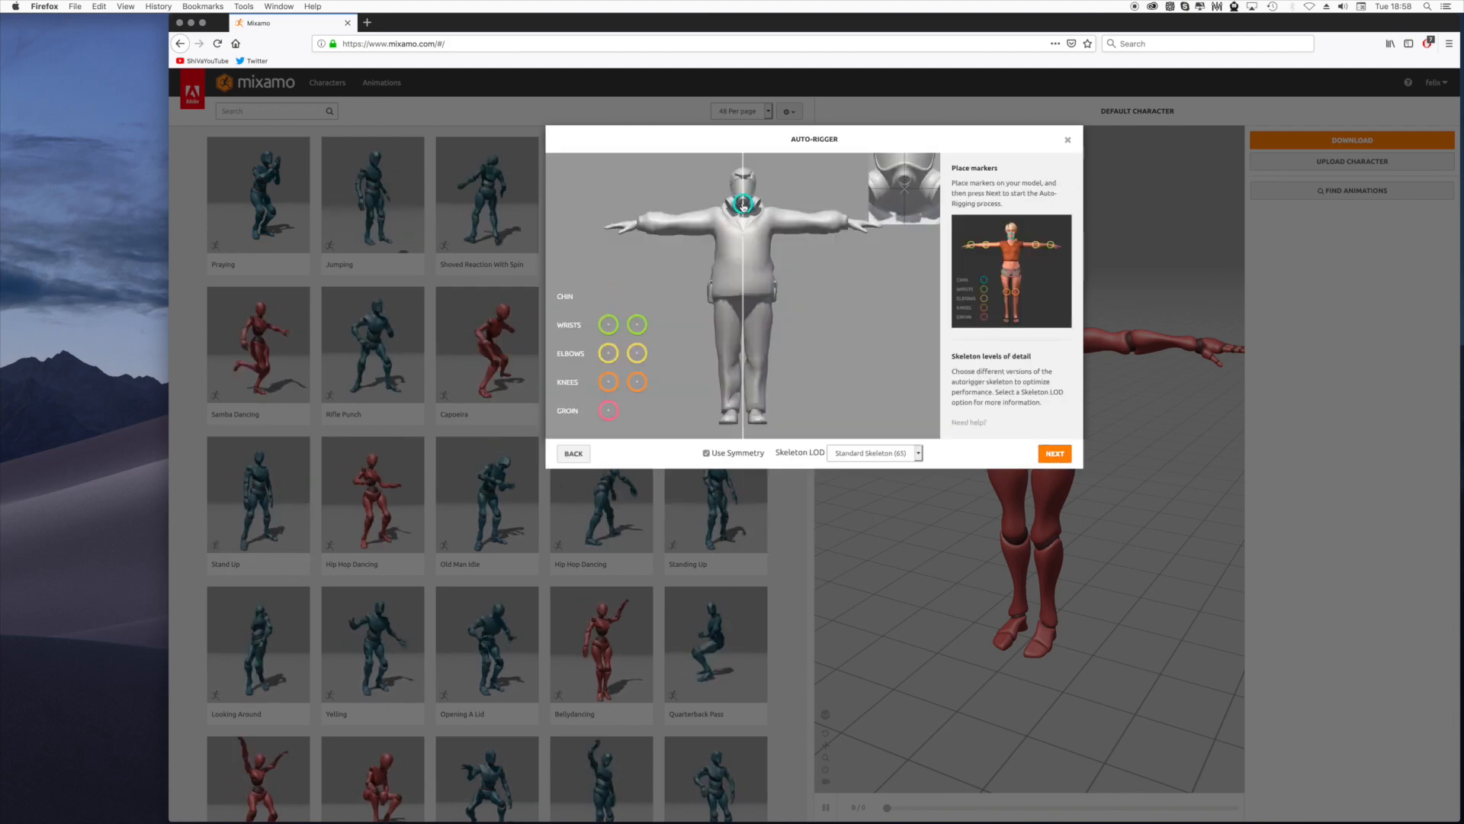
{"action": "left_click_drag", "start_coordinate": [608, 324], "coordinate": [638, 223]}
{"action": "left_click_drag", "start_coordinate": [609, 354], "coordinate": [682, 223]}
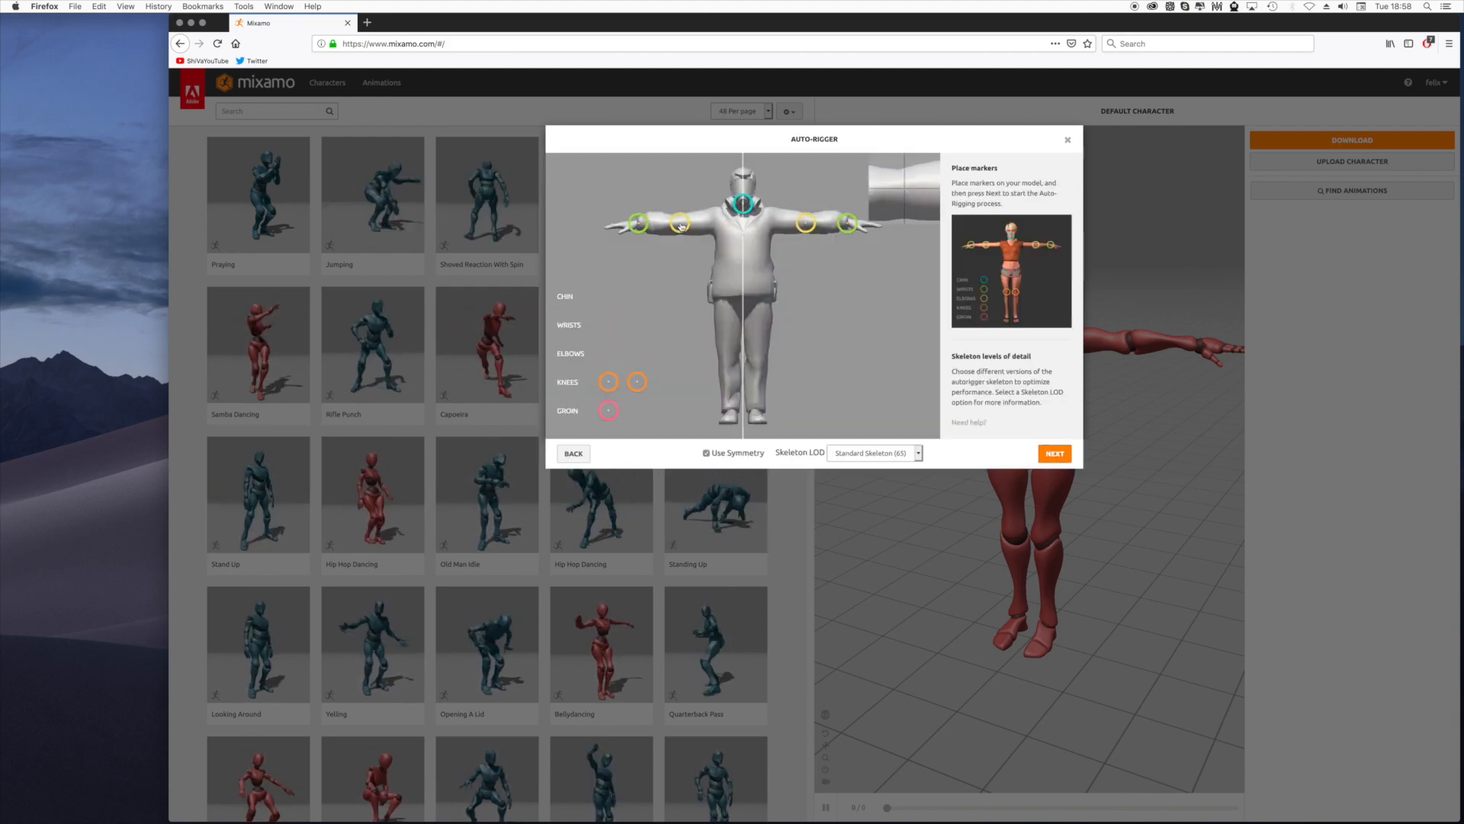
{"action": "left_click_drag", "start_coordinate": [609, 382], "coordinate": [726, 364]}
{"action": "mouse_move", "coordinate": [609, 410]}
{"action": "left_mouse_down"}
{"action": "mouse_move", "coordinate": [741, 340]}
{"action": "mouse_move", "coordinate": [743, 299]}
{"action": "left_mouse_up"}
Step: Auto-rig the character with the No Fingers (25) skeleton and review the rigged preview up close
{"action": "left_click", "coordinate": [918, 453]}
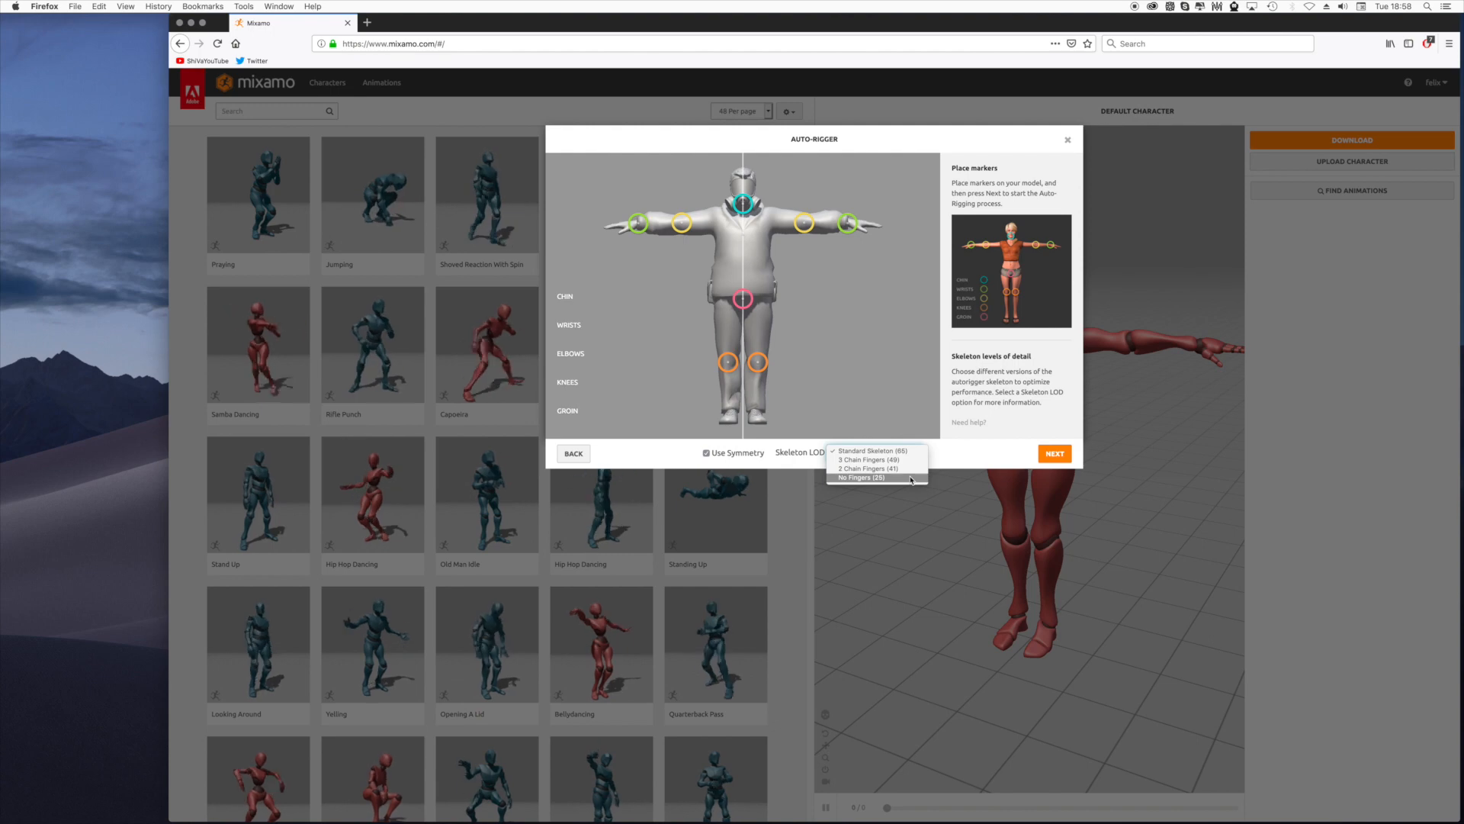
{"action": "left_click", "coordinate": [910, 478]}
{"action": "left_click", "coordinate": [1048, 456]}
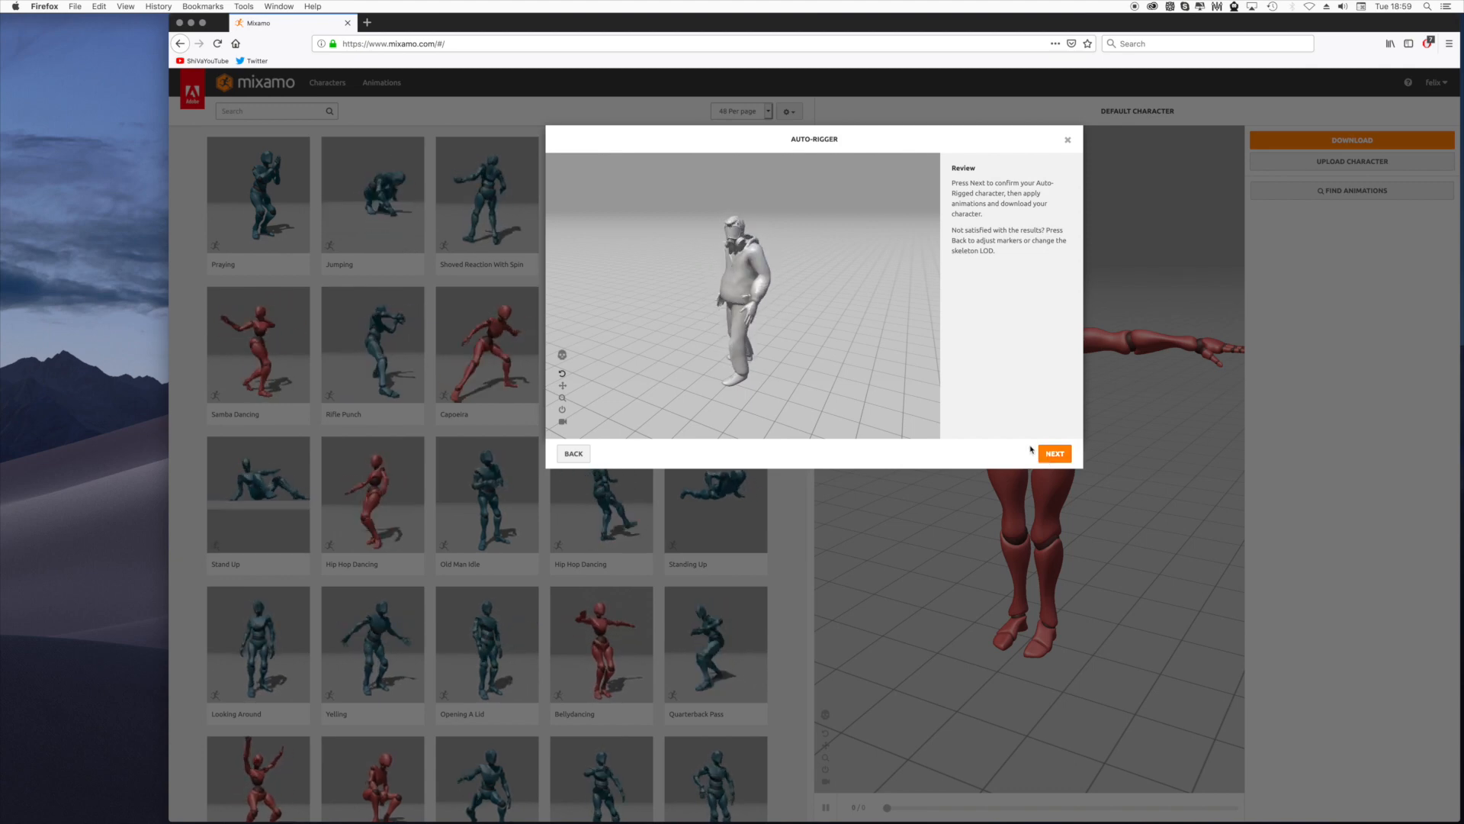
{"action": "scroll", "coordinate": [839, 259], "scroll_direction": "up", "scroll_amount": 5}
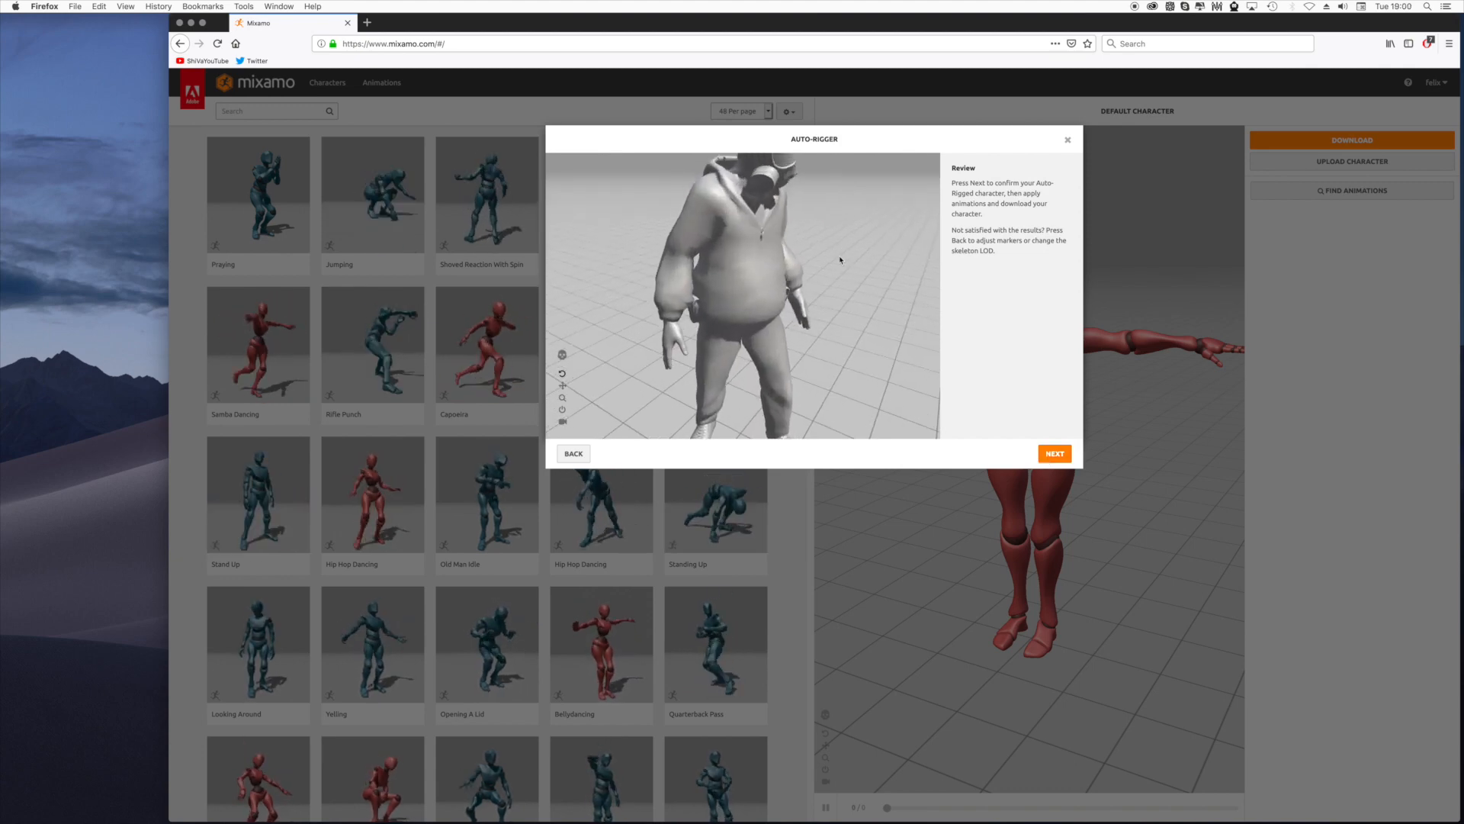
{"action": "left_click_drag", "start_coordinate": [839, 258], "coordinate": [645, 329]}
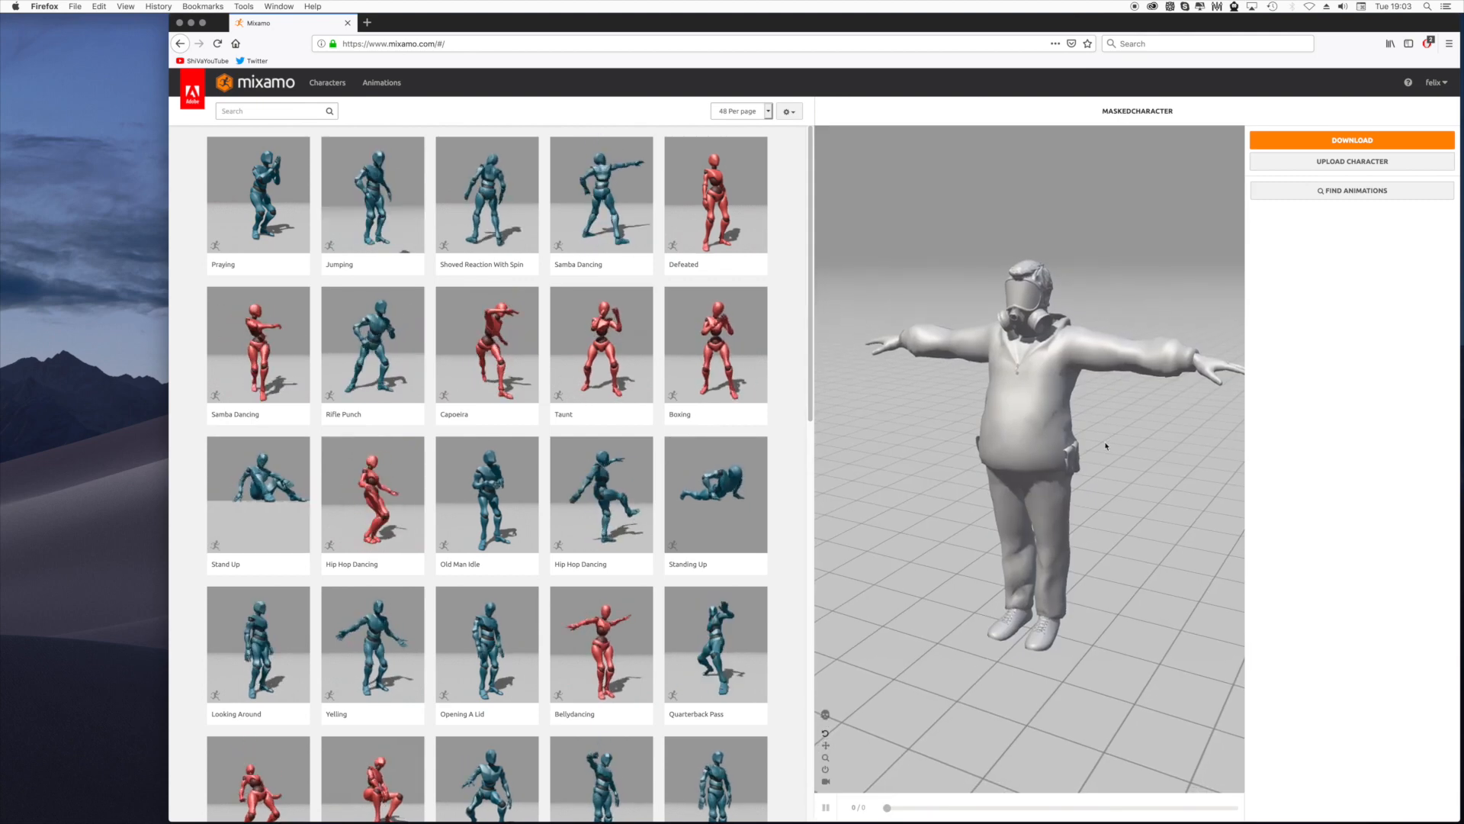
Step: Search the animations for "walking" and apply an in-place Walking animation to the character
{"action": "left_click", "coordinate": [279, 107]}
{"action": "type", "text": "walking"}
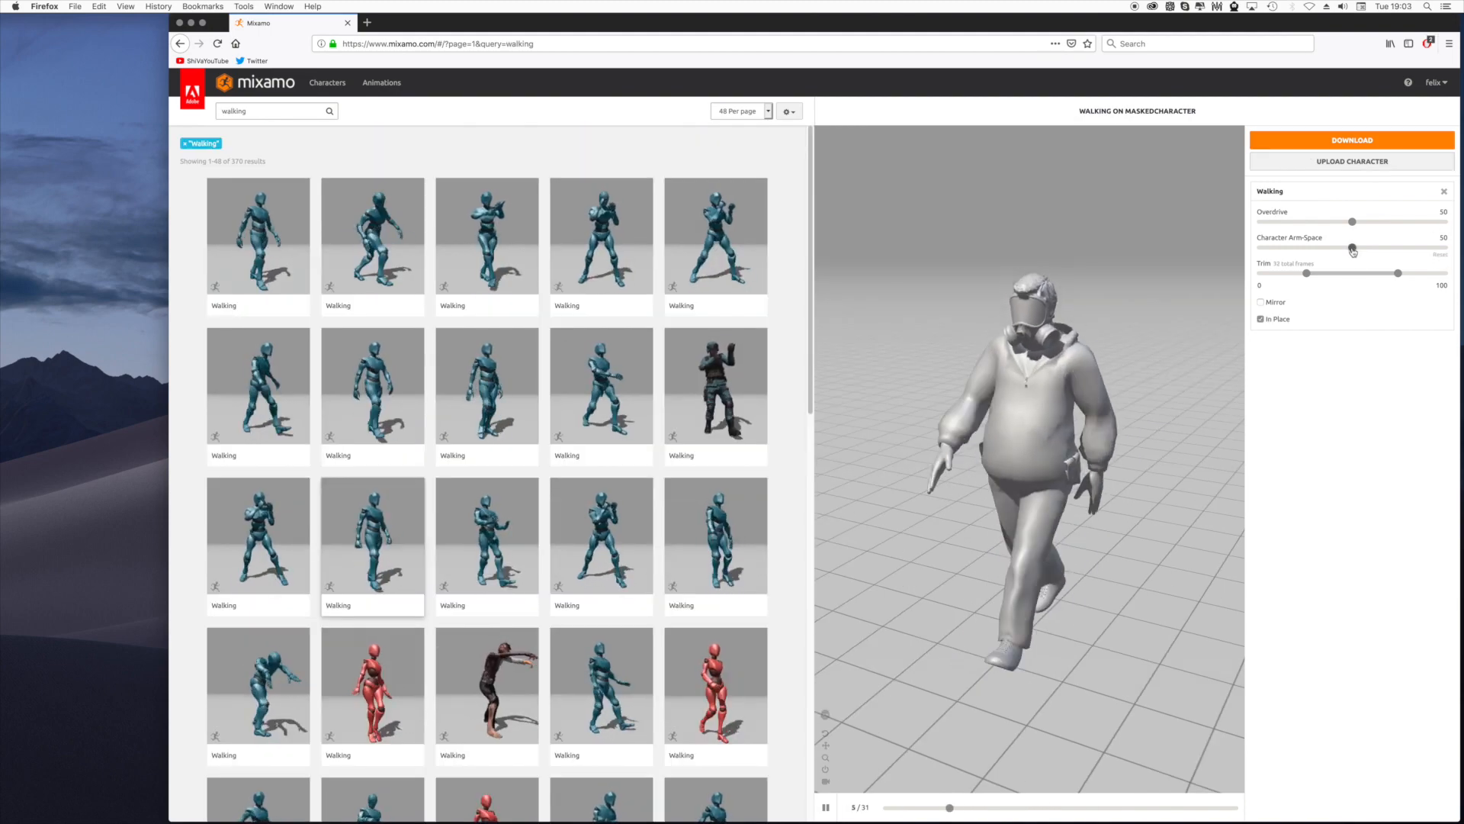
Step: Try wider and narrower arm spacing on the walking animation, then set Character Arm-Space to 55 and Overdrive to 46
{"action": "left_click_drag", "start_coordinate": [1352, 247], "coordinate": [1403, 254]}
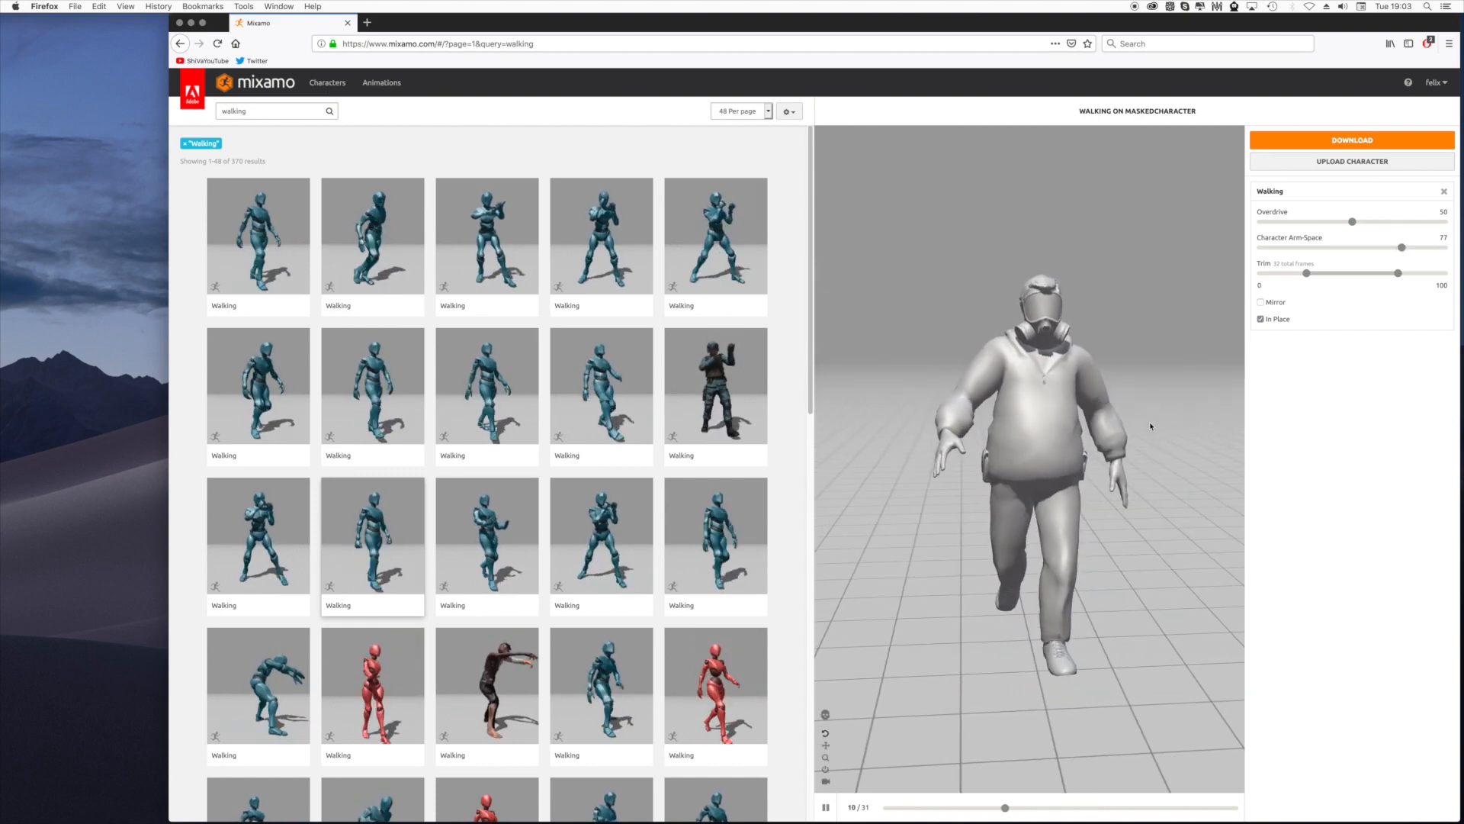
{"action": "left_click_drag", "start_coordinate": [1401, 247], "coordinate": [1354, 248]}
{"action": "left_click", "coordinate": [1310, 248]}
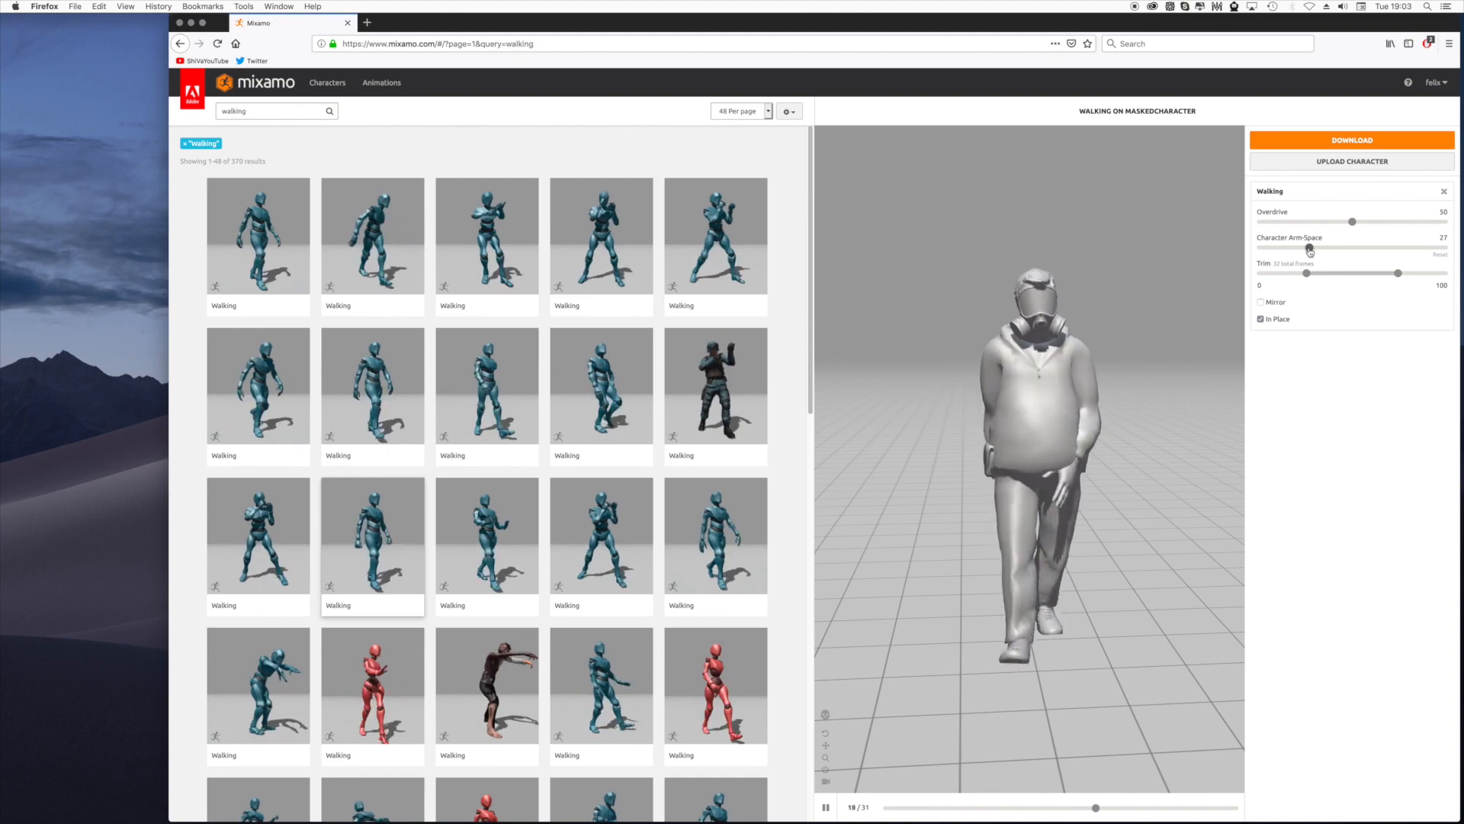
{"action": "left_click", "coordinate": [1322, 248]}
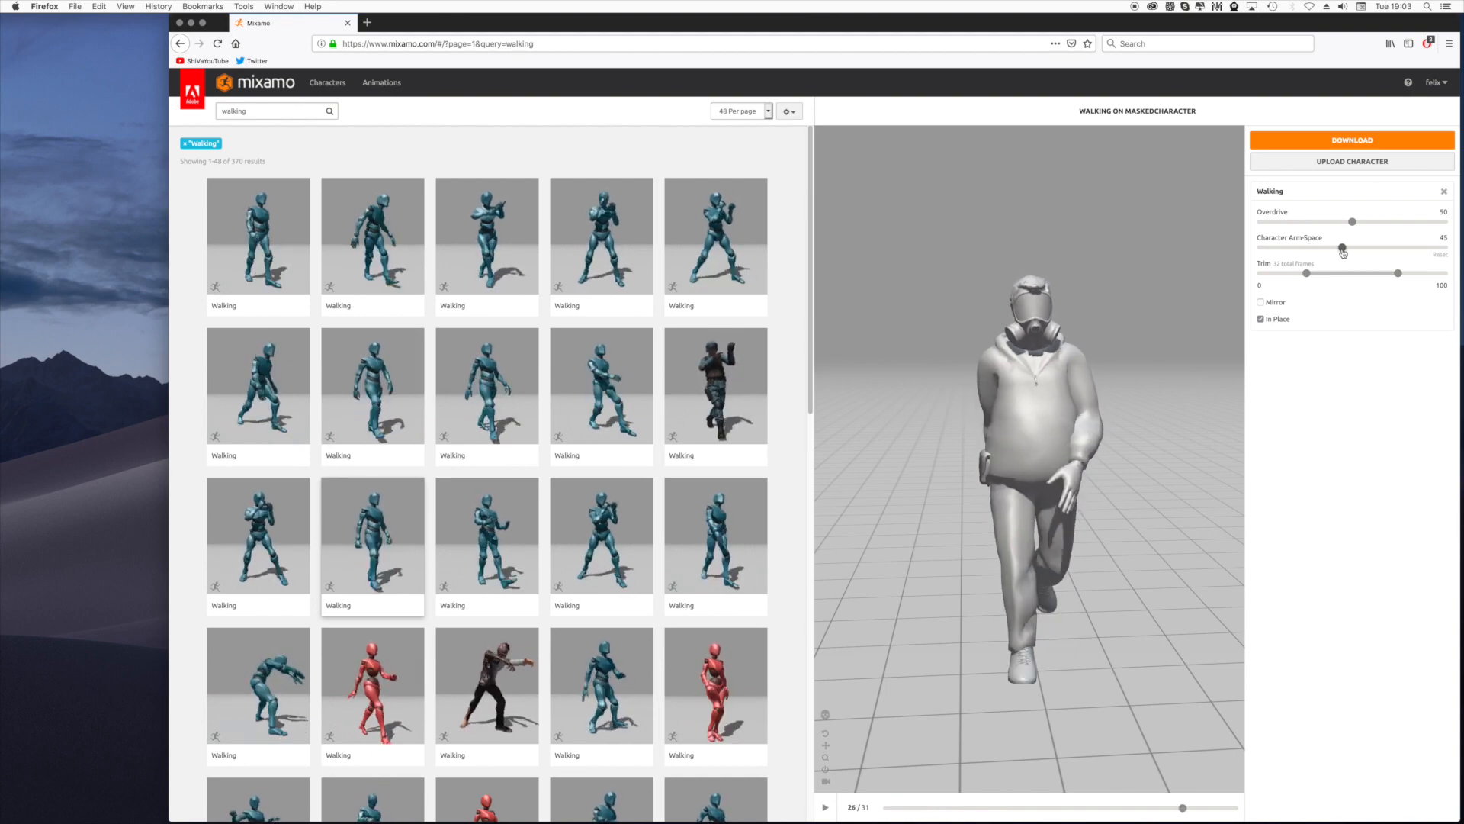
{"action": "left_click_drag", "start_coordinate": [1342, 248], "coordinate": [1361, 247]}
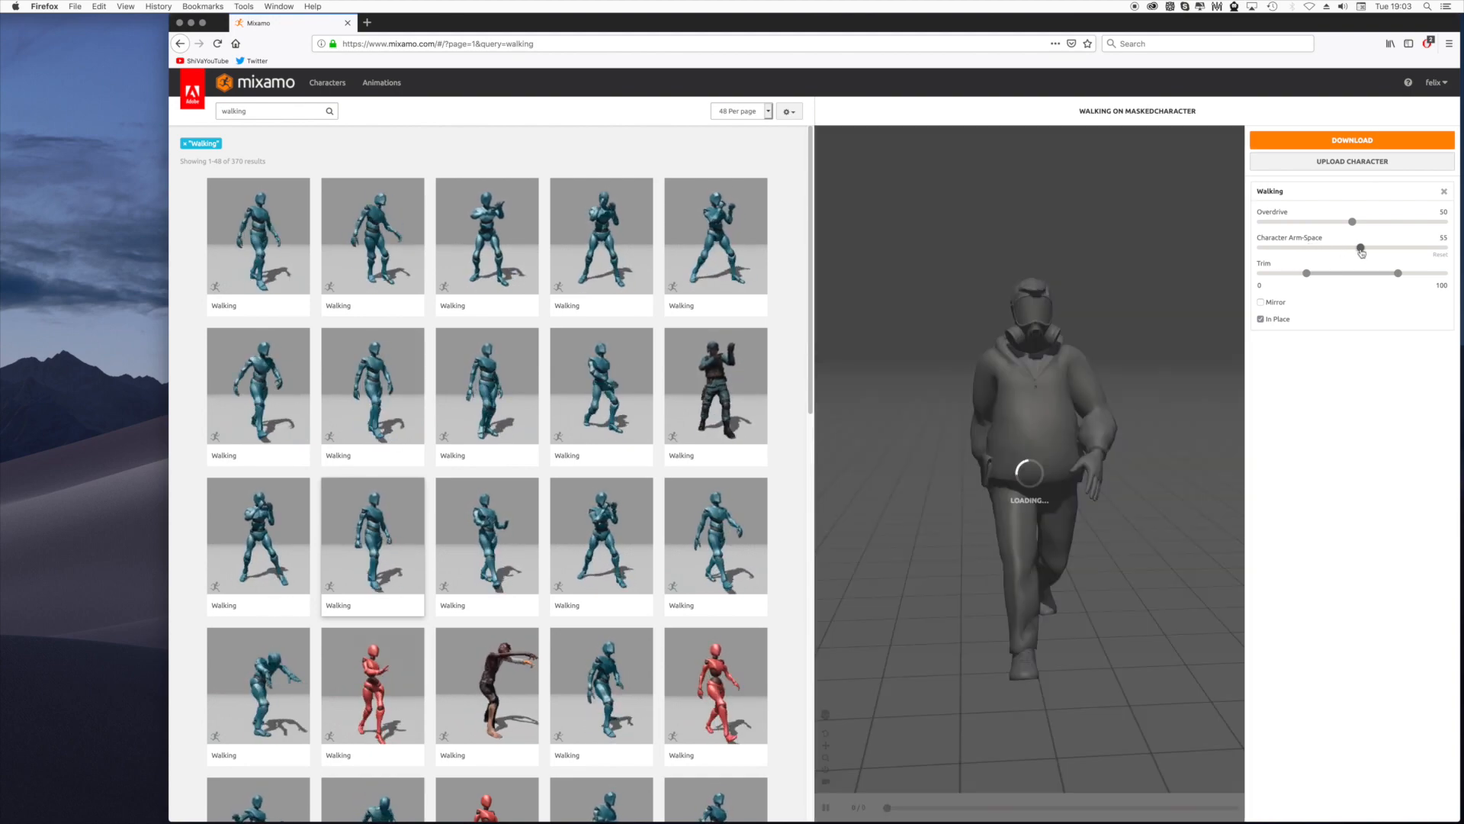
Step: Download the walking character as FBX (.fbx) with skin, at 30 frames per second and without keyframe reduction
{"action": "left_click", "coordinate": [1354, 142]}
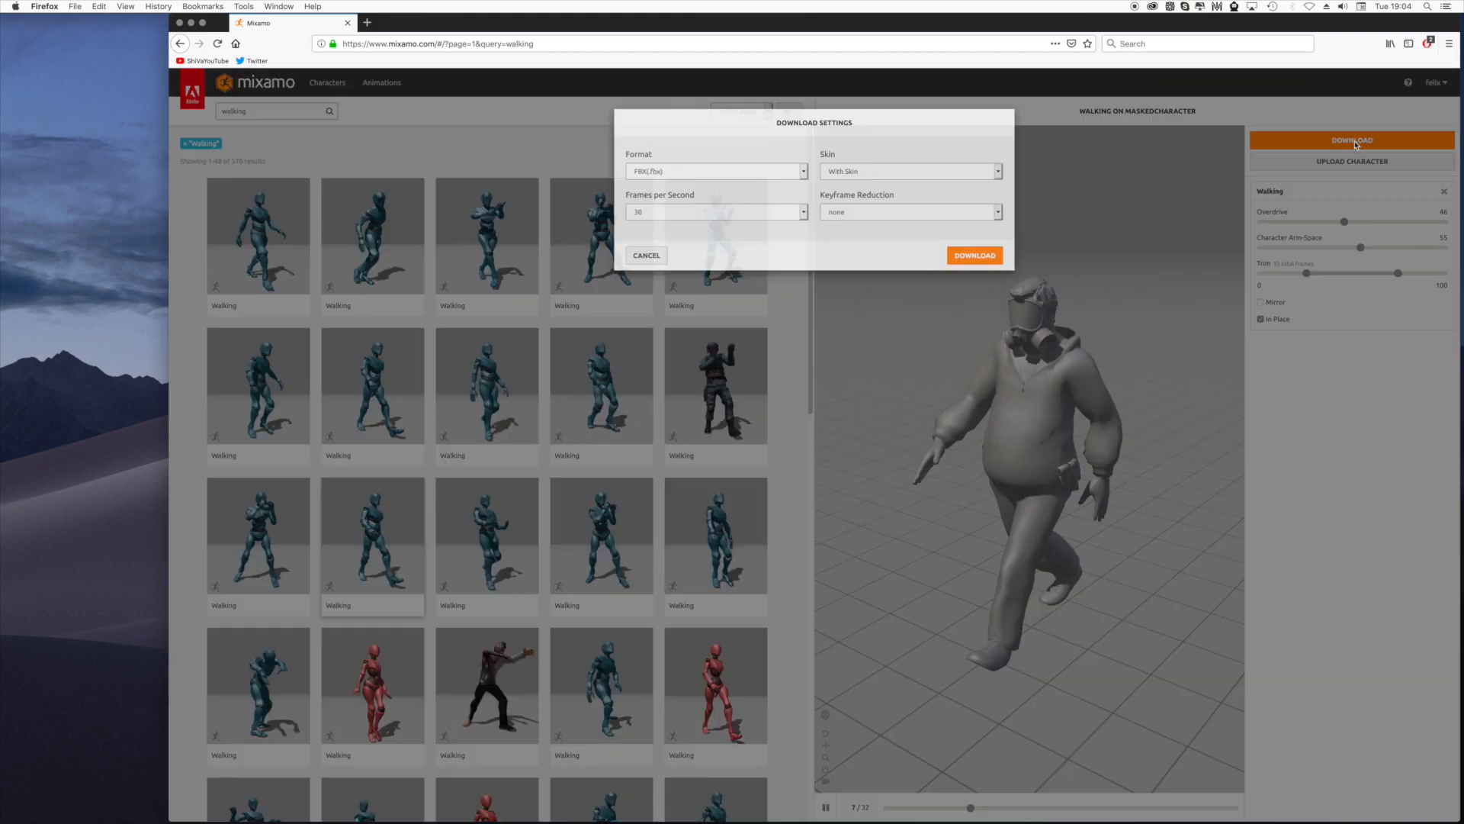
{"action": "left_click", "coordinate": [804, 189]}
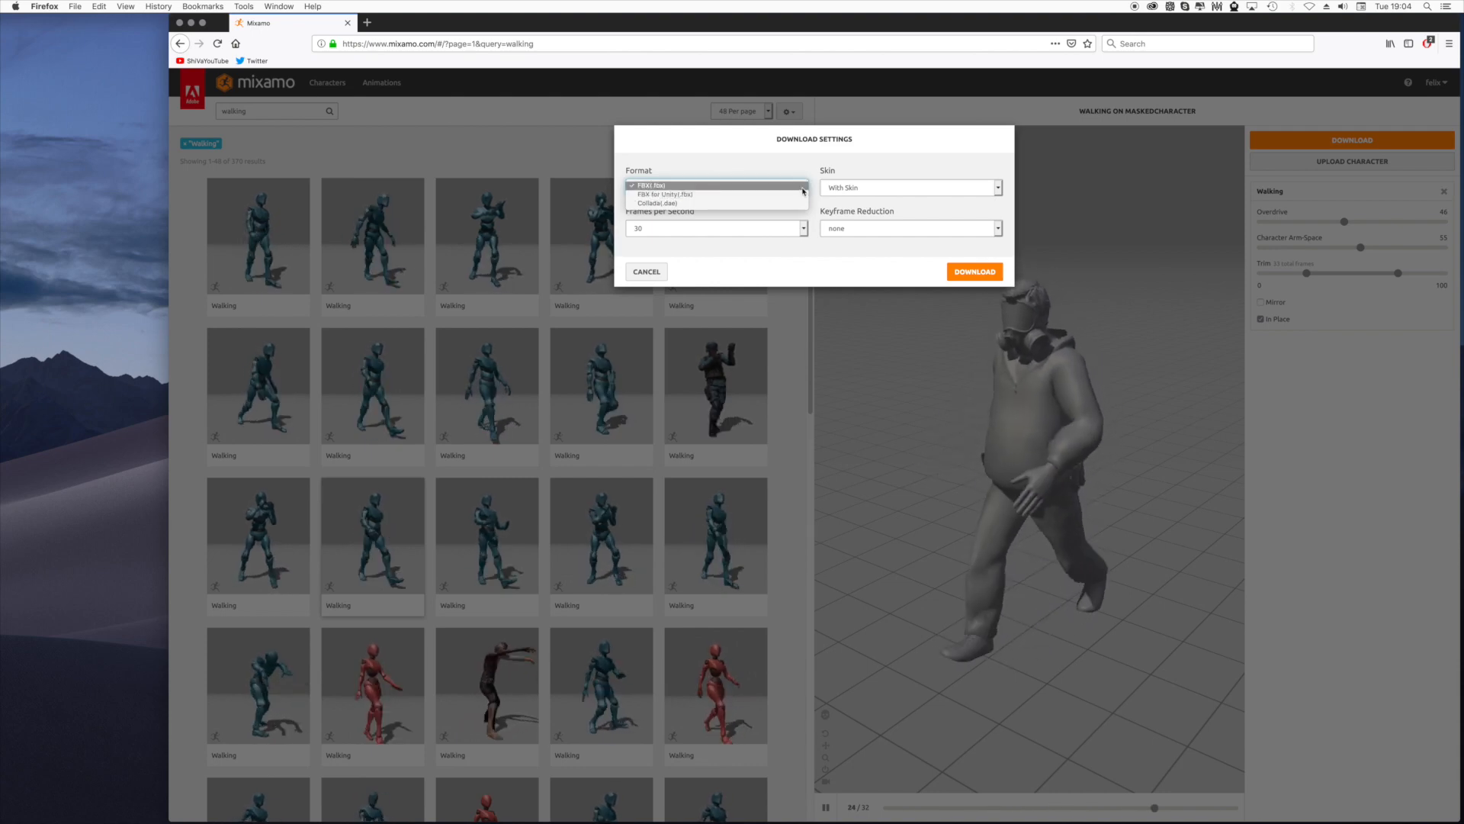
{"action": "left_click", "coordinate": [804, 190]}
{"action": "left_click", "coordinate": [887, 189]}
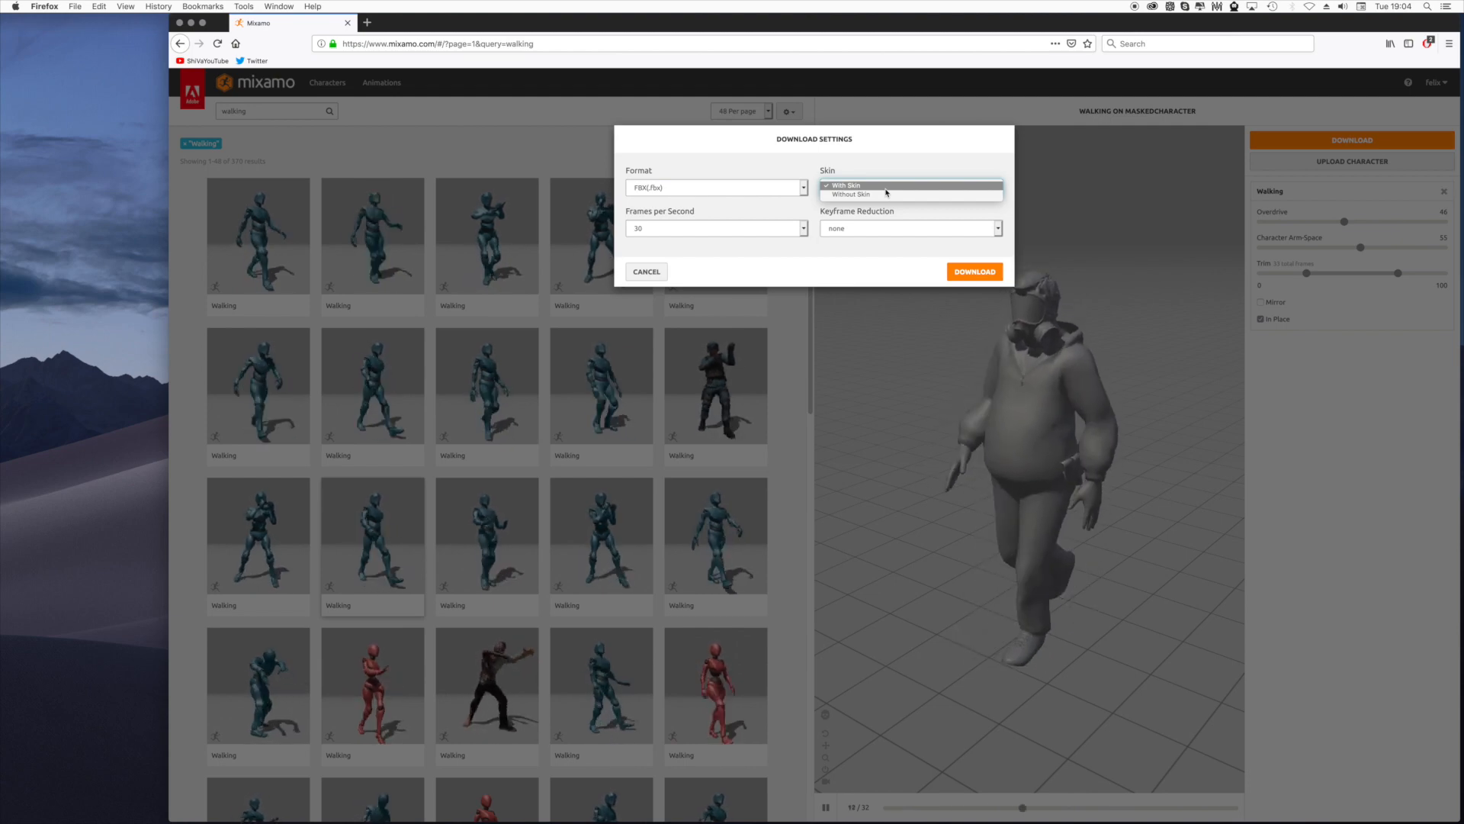
{"action": "left_click", "coordinate": [887, 189]}
{"action": "left_click", "coordinate": [974, 272]}
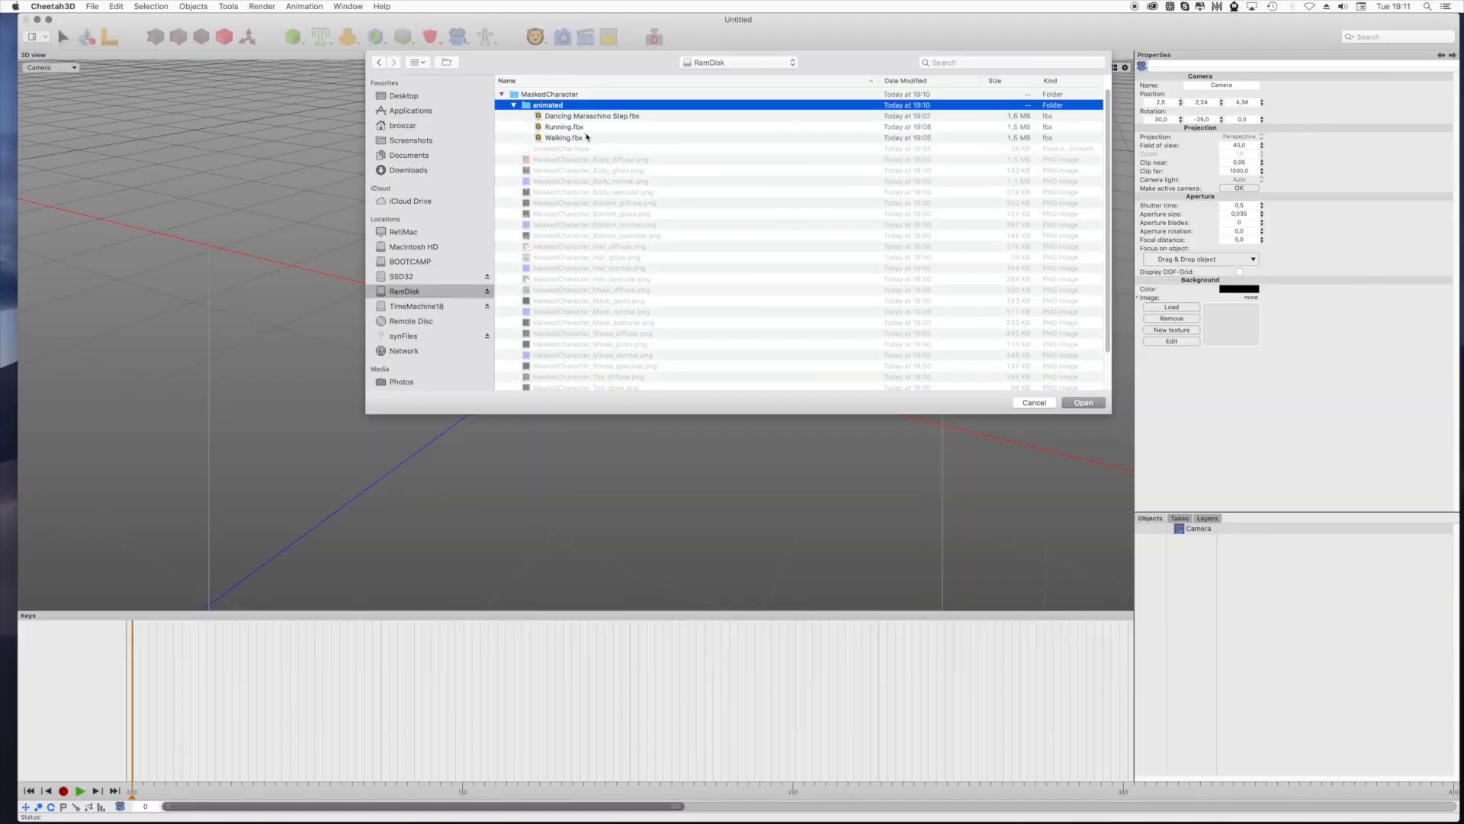
Step: In Cheetah3D, open Walking.fbx from the MaskedCharacter animated folder and play its animation
{"action": "left_click", "coordinate": [586, 138]}
{"action": "left_click", "coordinate": [1083, 403]}
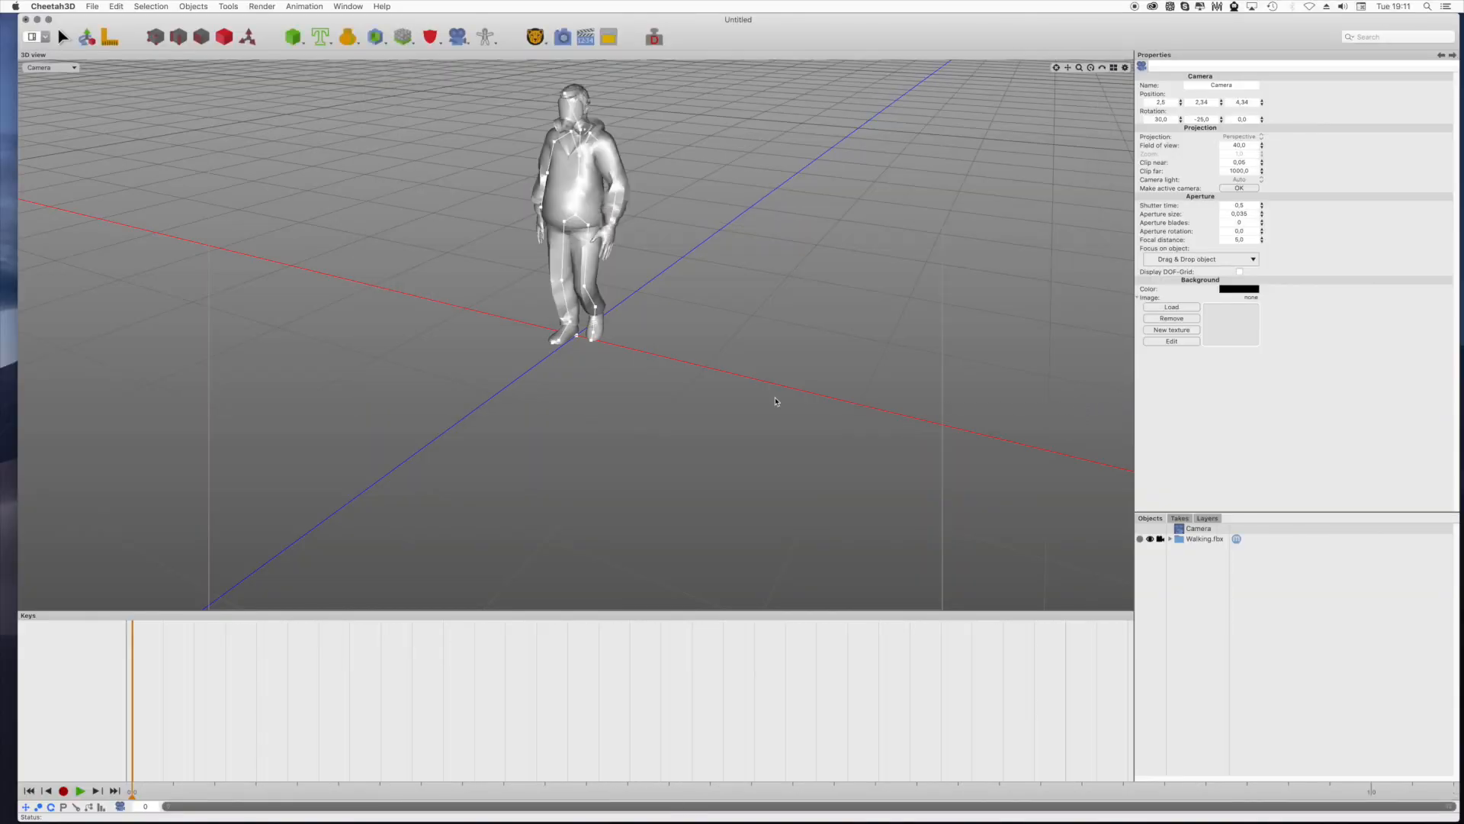
{"action": "left_click", "coordinate": [82, 791]}
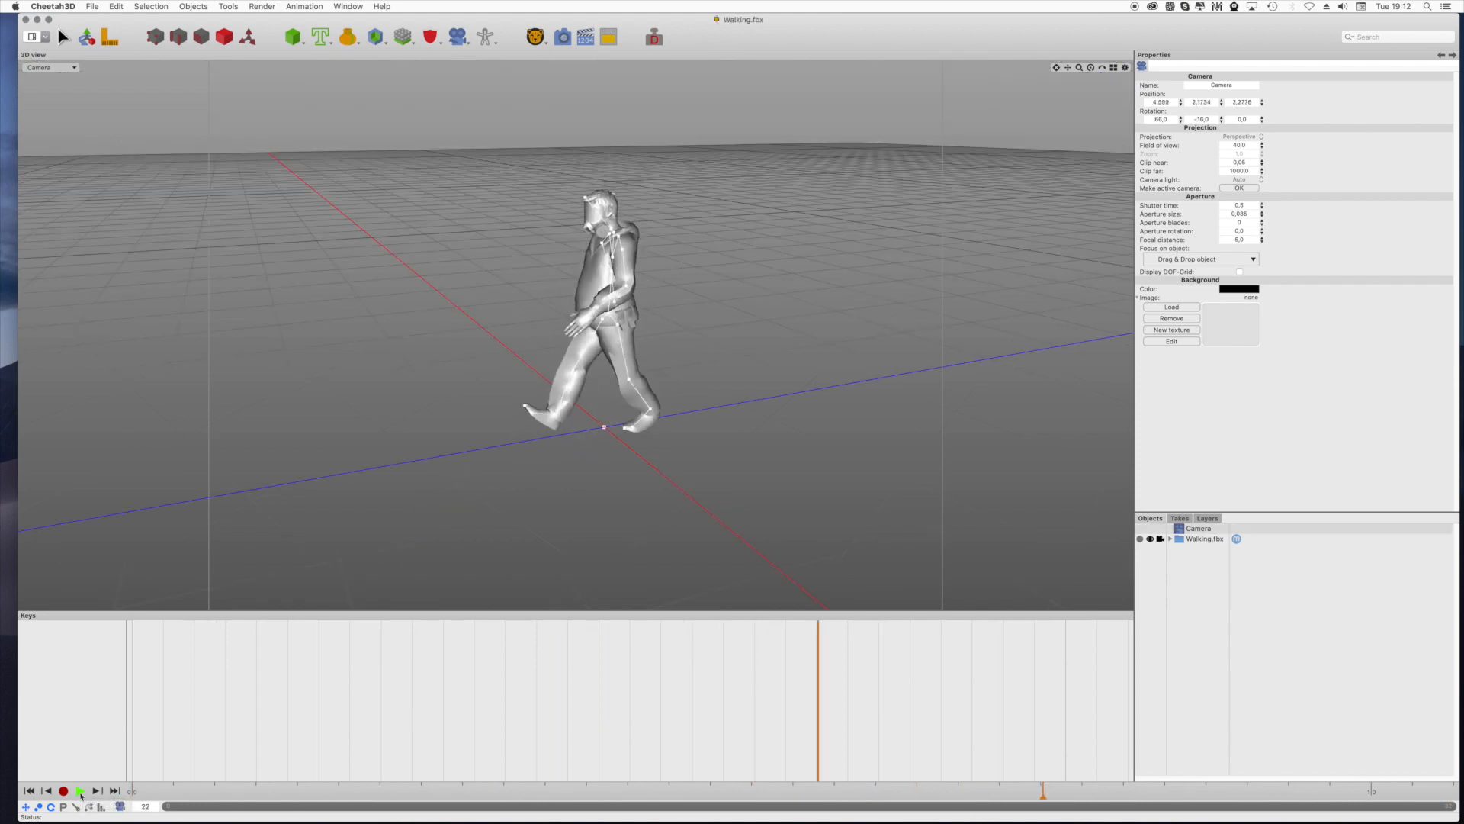
Step: Expand the Walking.fbx hierarchy down to the mixamorig:Spine1 joint and examine its rotation keyframes during playback
{"action": "left_click", "coordinate": [1171, 539]}
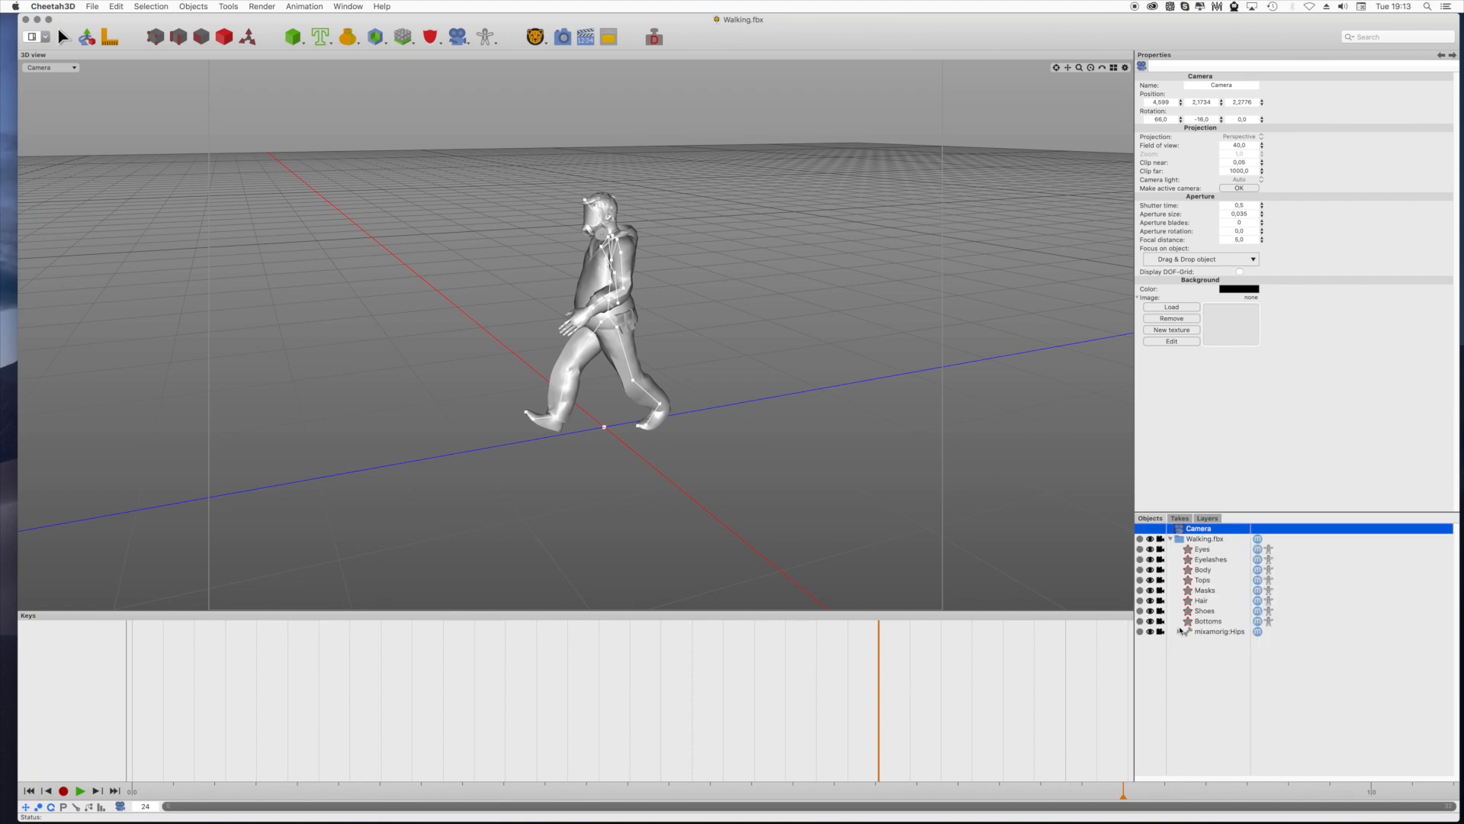
{"action": "left_click", "coordinate": [1179, 631]}
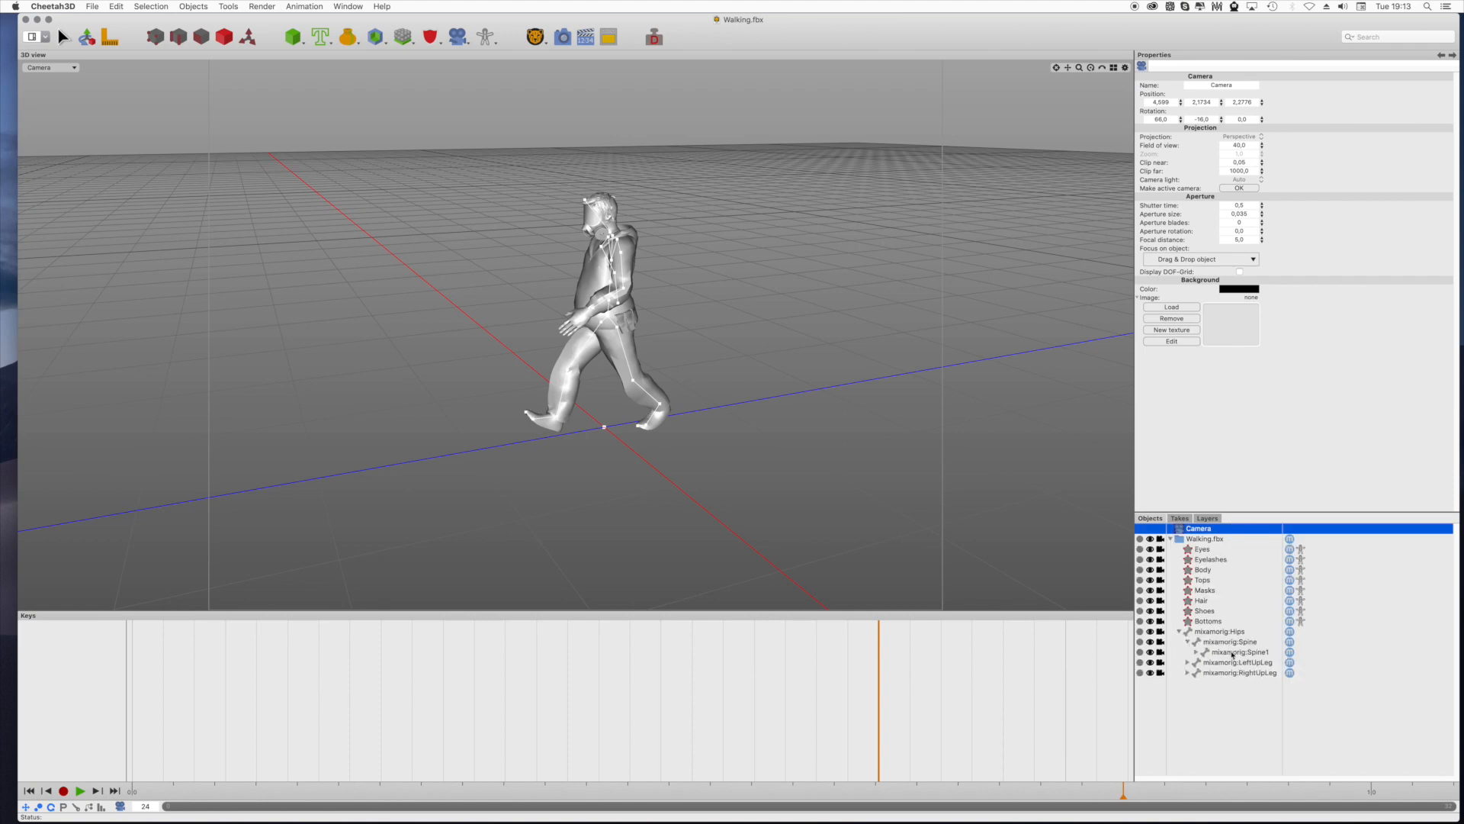
{"action": "left_click", "coordinate": [1233, 653]}
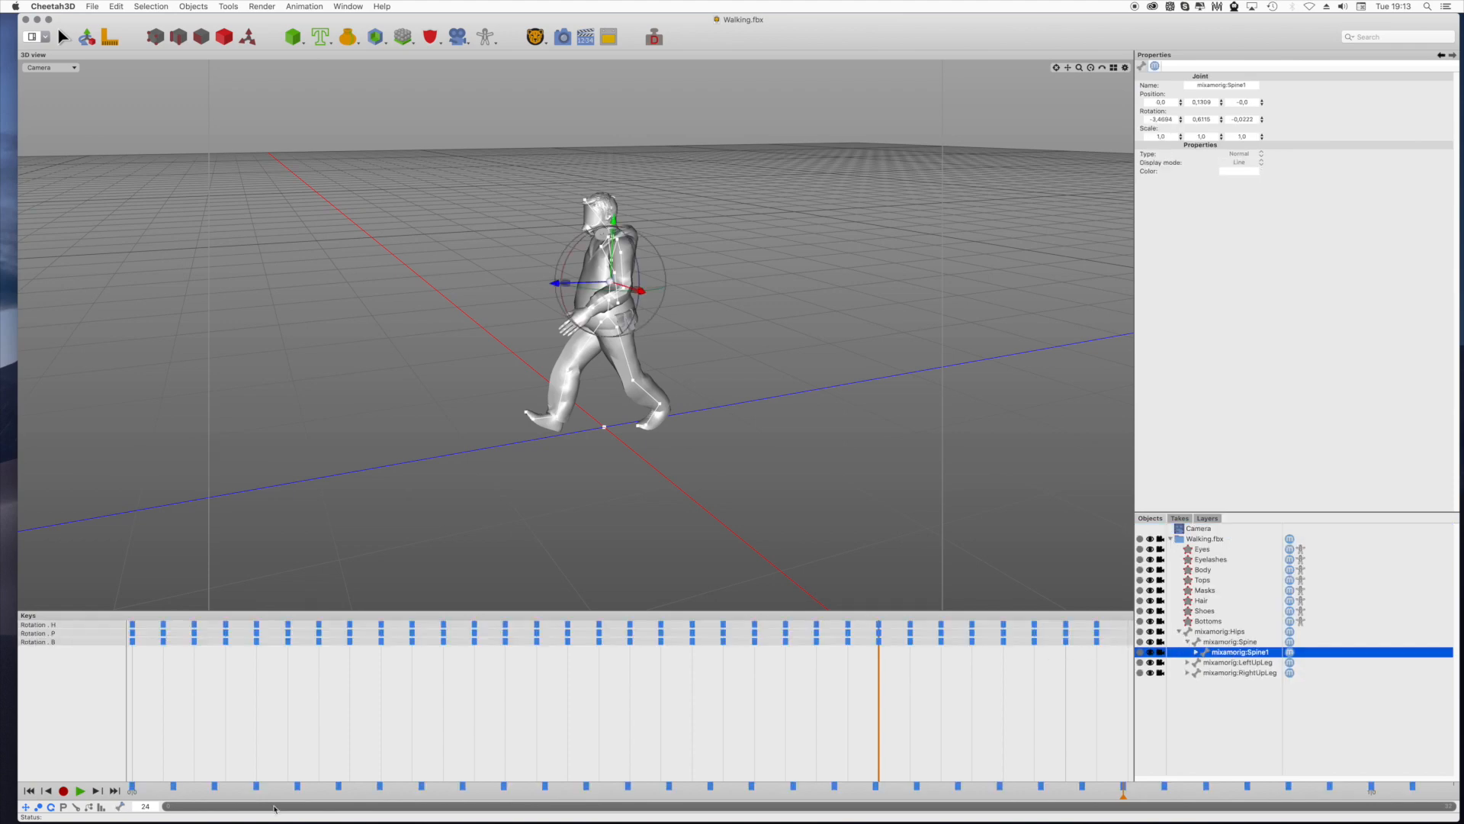
{"action": "left_click", "coordinate": [79, 792]}
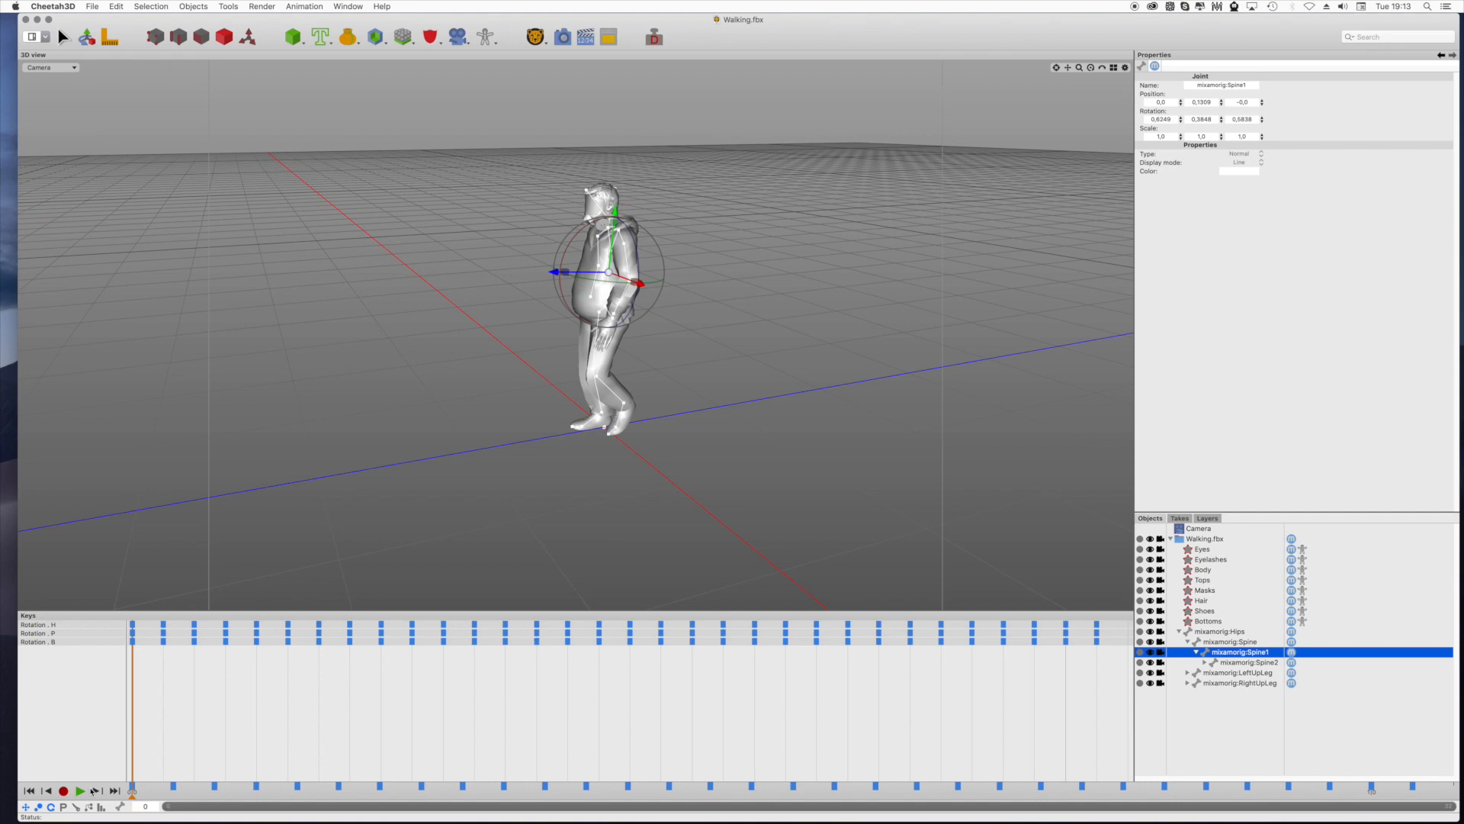
{"action": "left_click", "coordinate": [173, 787]}
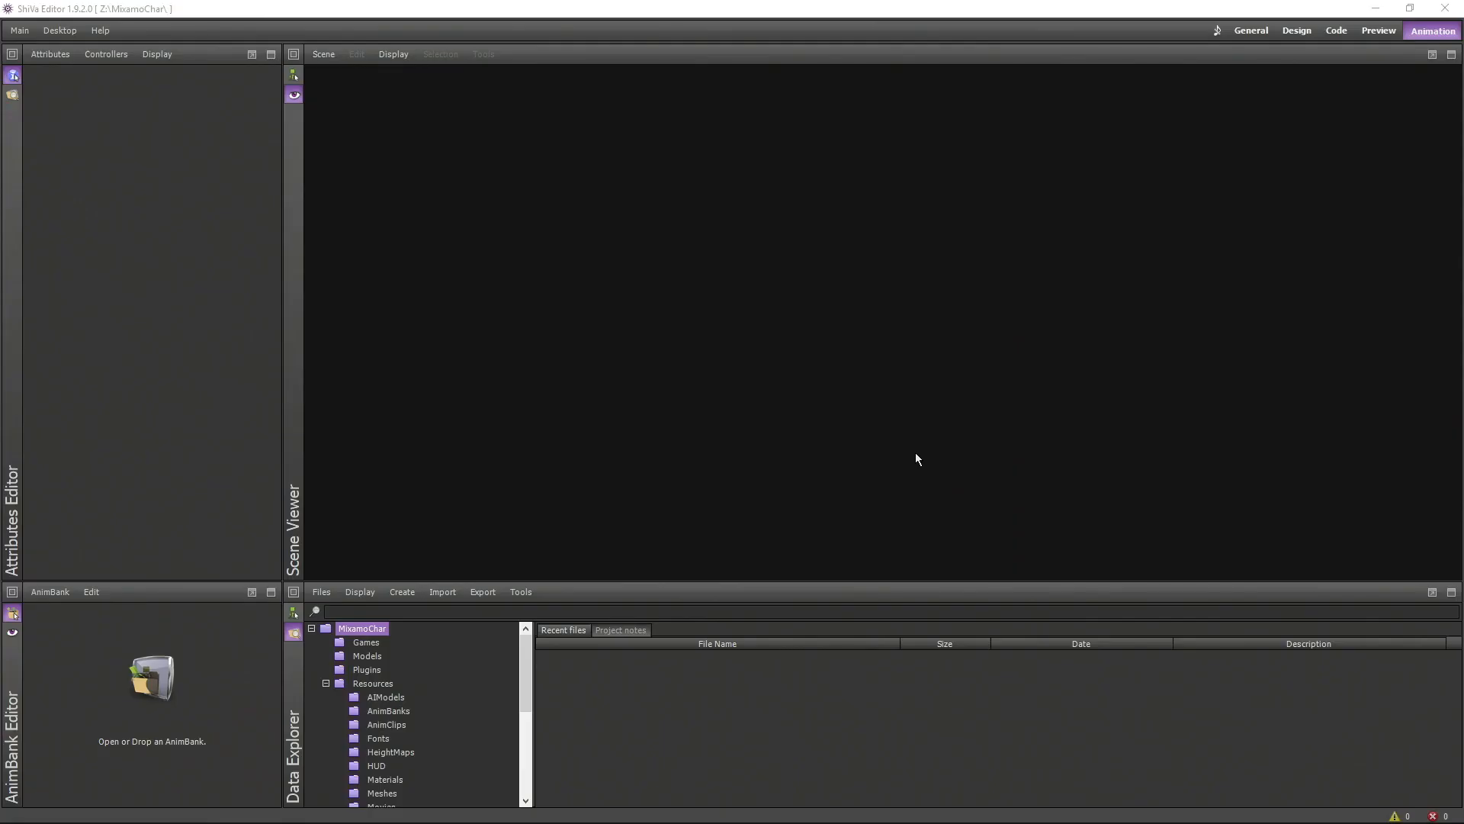
Step: Switch from ShiVa to File Explorer and select the three FBX files in the animated folder
{"action": "key", "text": "alt+Tab"}
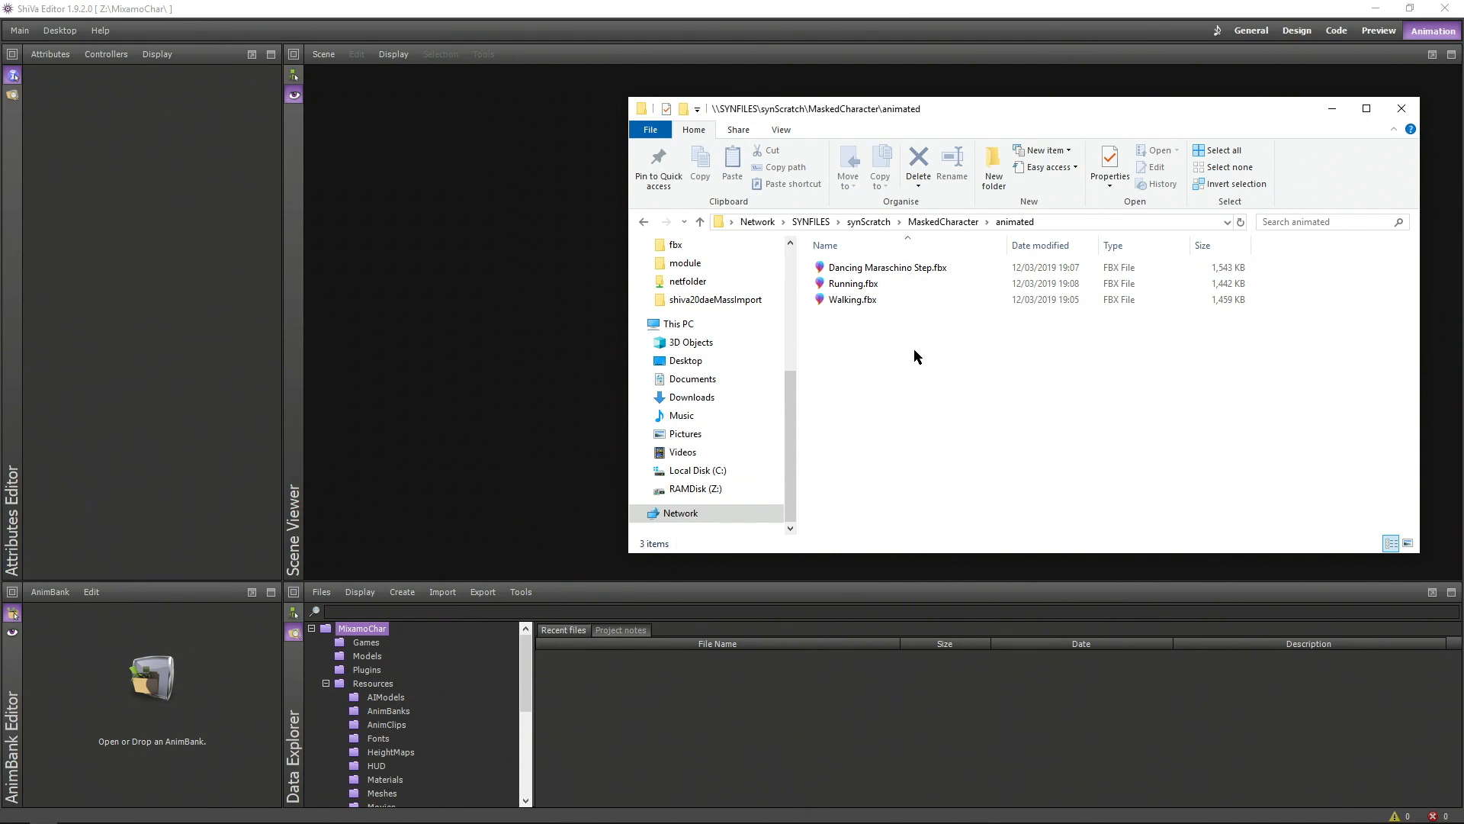
{"action": "left_click_drag", "start_coordinate": [860, 358], "coordinate": [874, 279]}
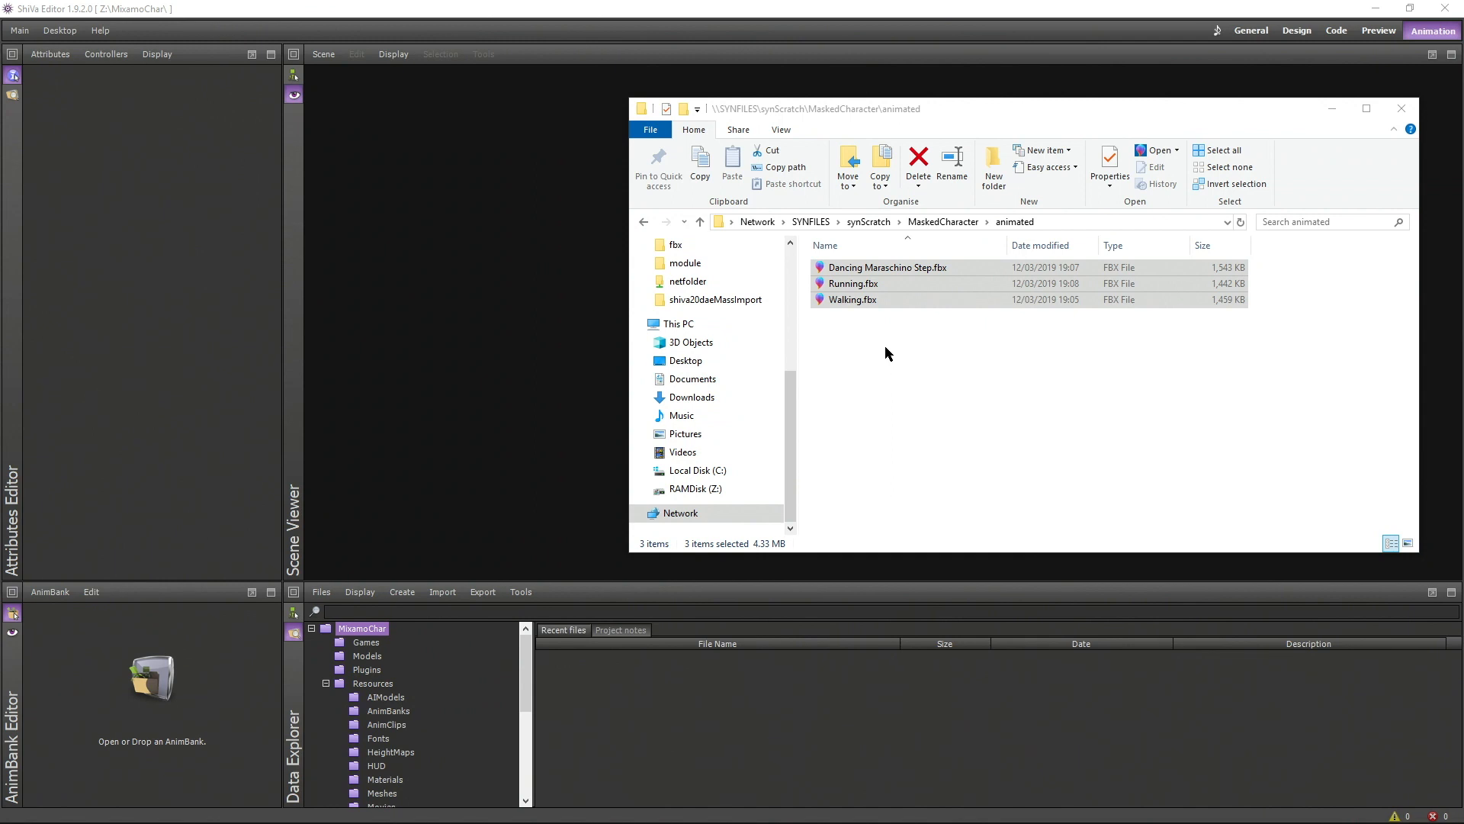
{"action": "mouse_move", "coordinate": [884, 822]}
{"action": "left_mouse_down"}
{"action": "mouse_move", "coordinate": [612, 171]}
{"action": "mouse_move", "coordinate": [644, 7]}
{"action": "left_mouse_up"}
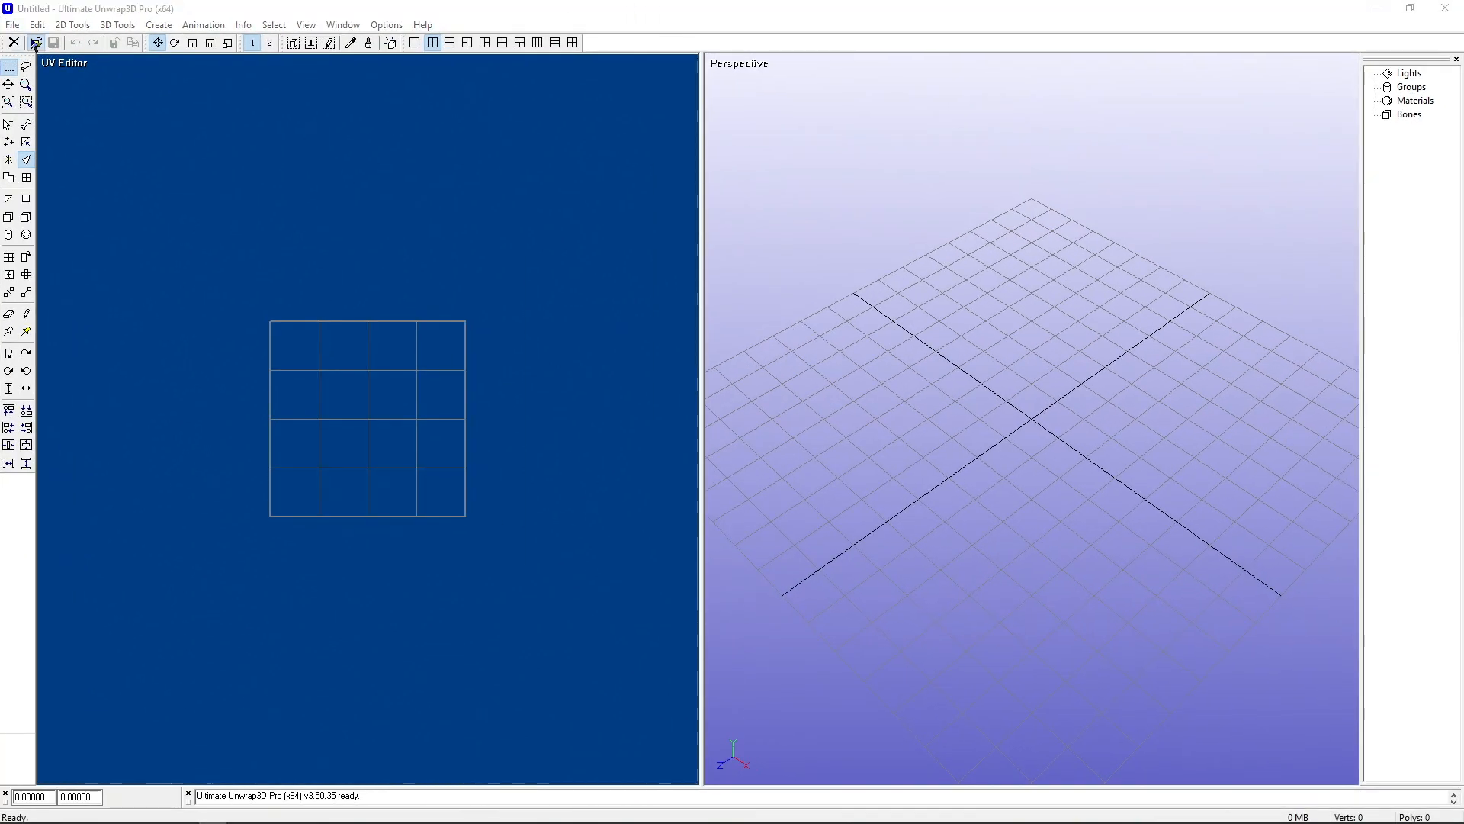
Step: In Ultimate Unwrap3D Pro, open Dancing Maraschino Step.fbx with the default FBX import options
{"action": "left_click", "coordinate": [34, 44]}
{"action": "double_click", "coordinate": [625, 328]}
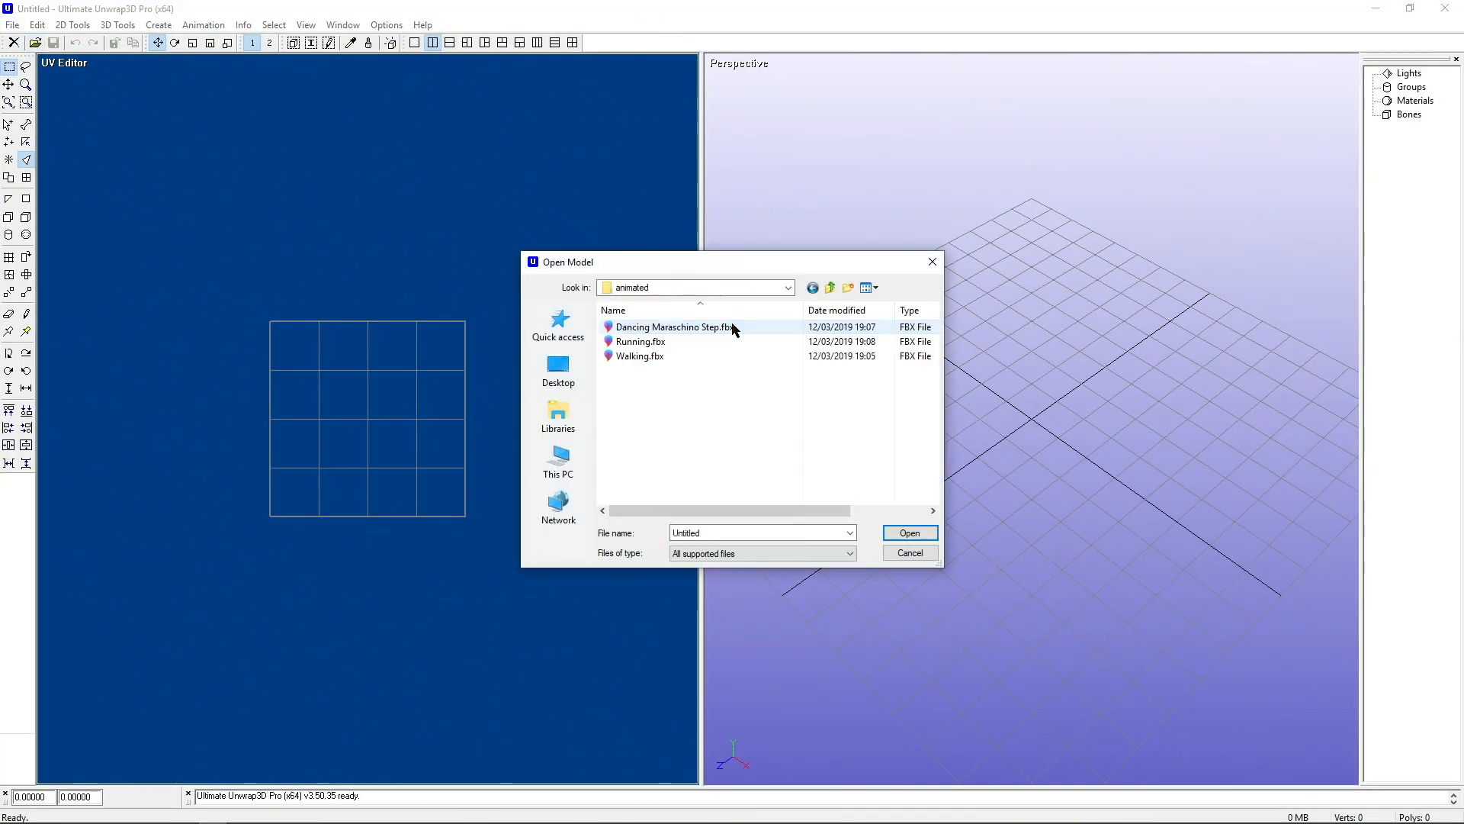
{"action": "left_click", "coordinate": [674, 328]}
{"action": "left_click", "coordinate": [910, 533]}
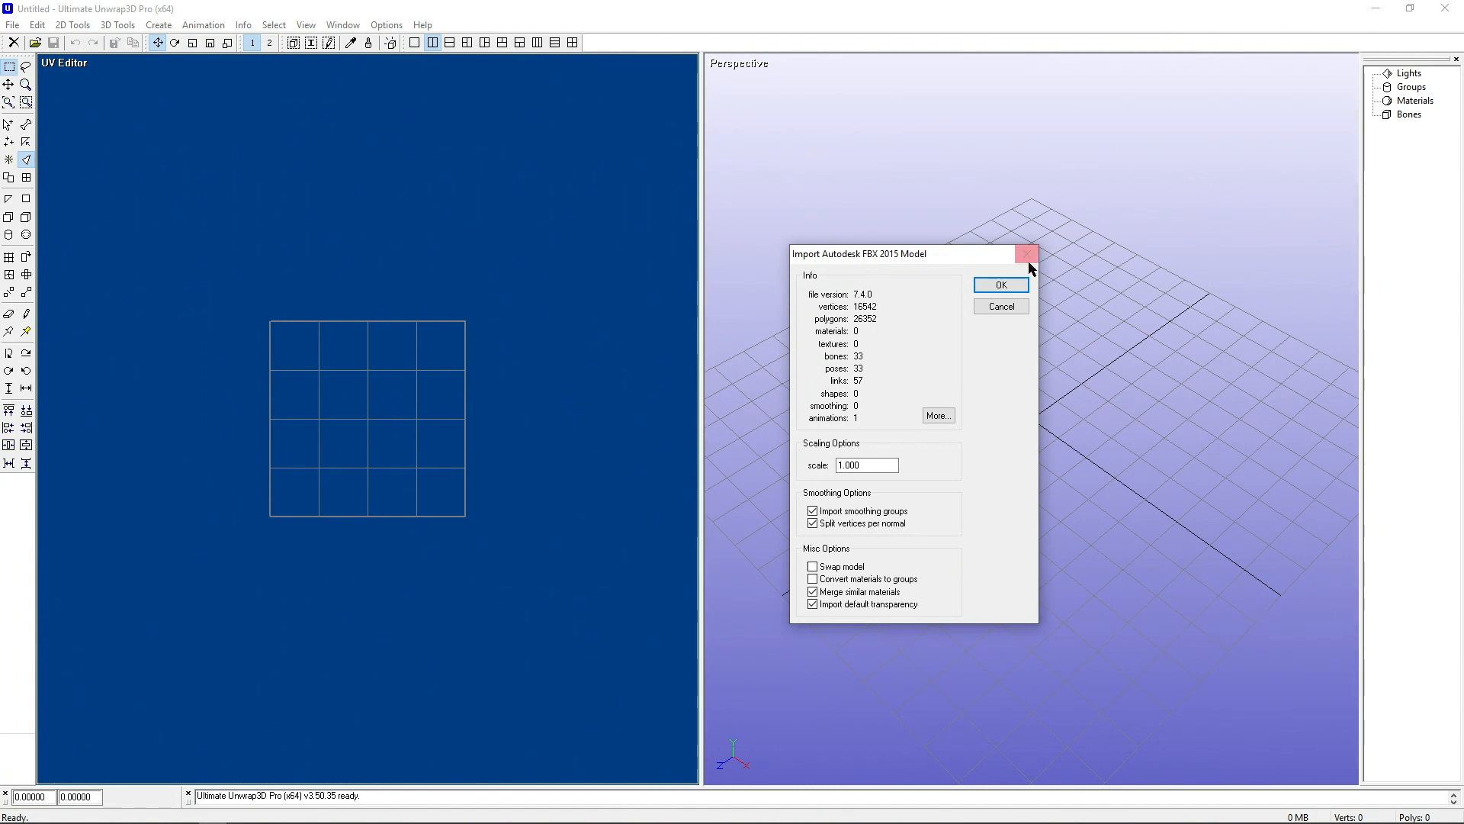
{"action": "left_click", "coordinate": [1015, 284]}
Step: Frame the whole imported character in the perspective view and play its dancing animation
{"action": "scroll", "coordinate": [1135, 356], "scroll_direction": "up", "scroll_amount": 3}
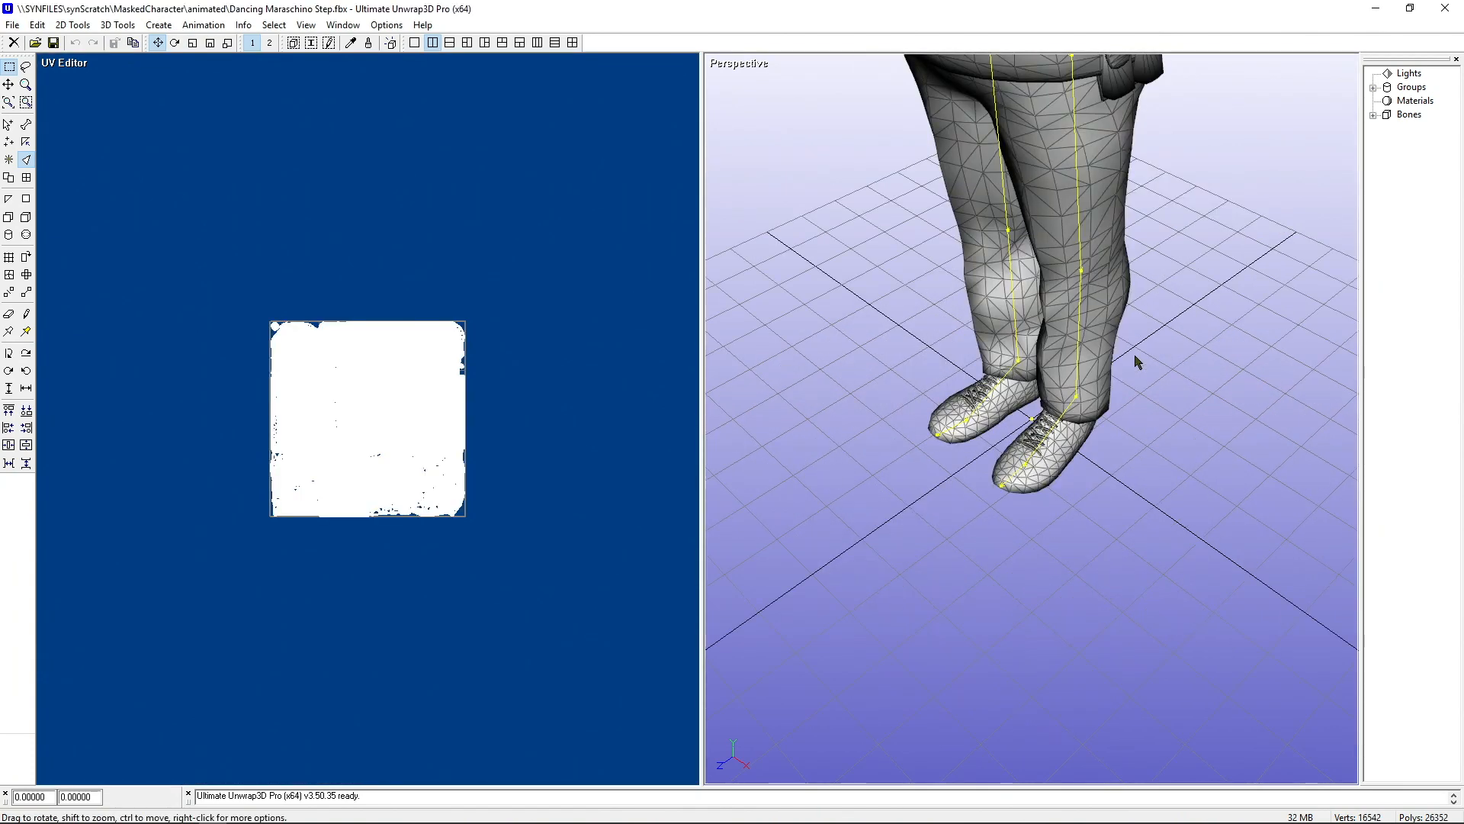
{"action": "scroll", "coordinate": [1136, 361], "scroll_direction": "down", "scroll_amount": 5}
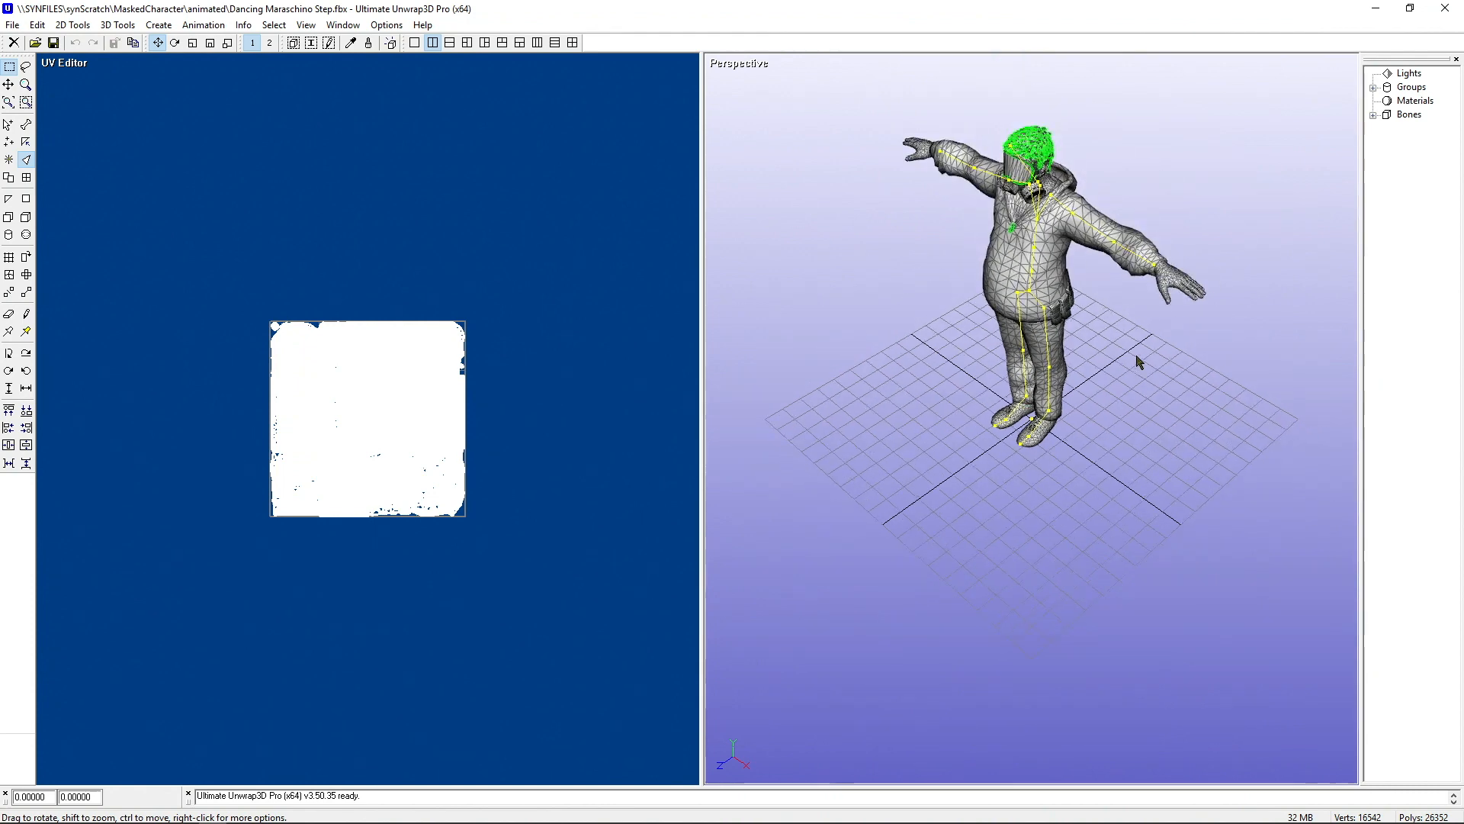
{"action": "left_click", "coordinate": [200, 26]}
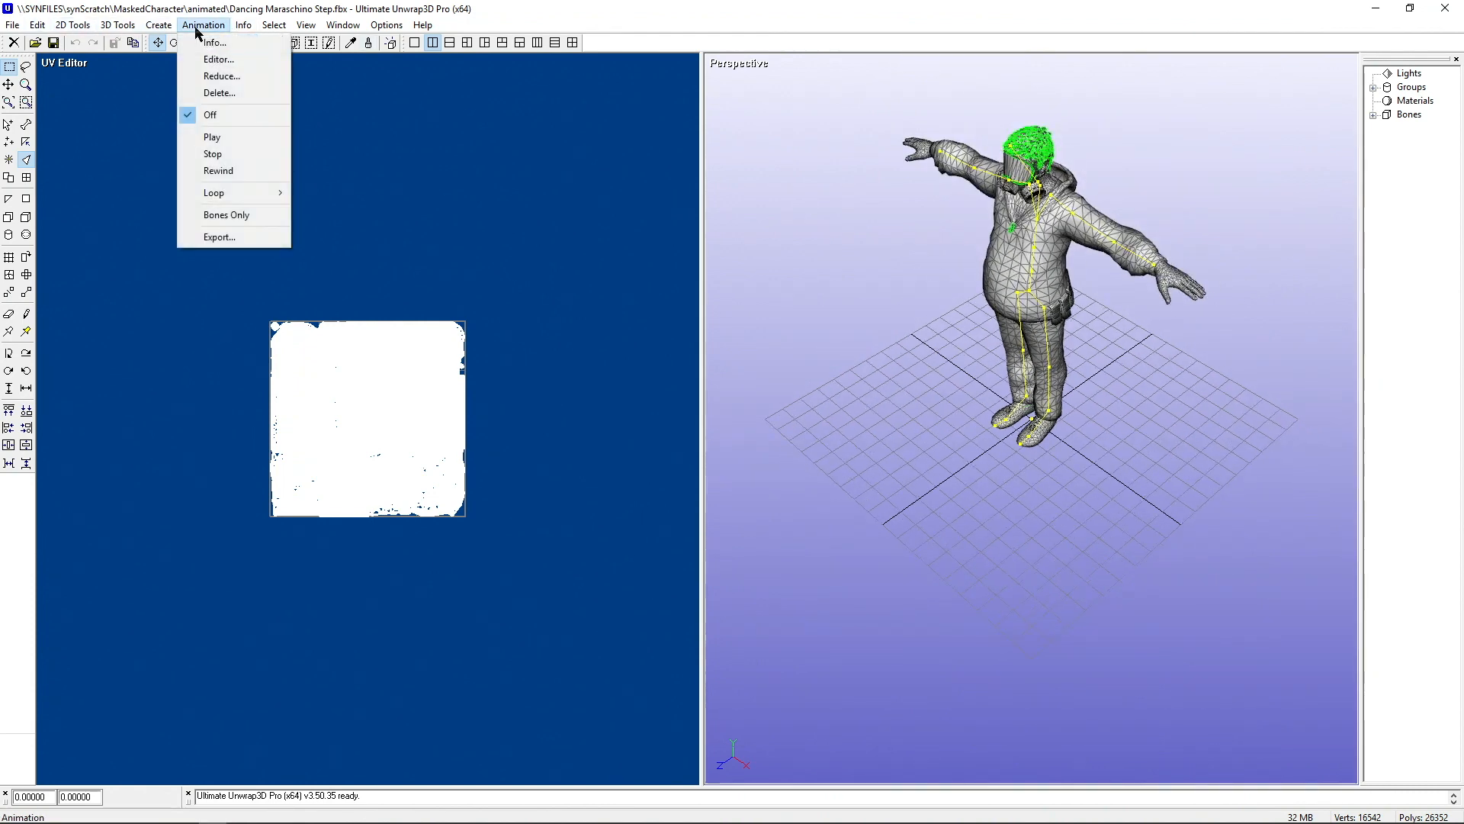
{"action": "left_click", "coordinate": [215, 136]}
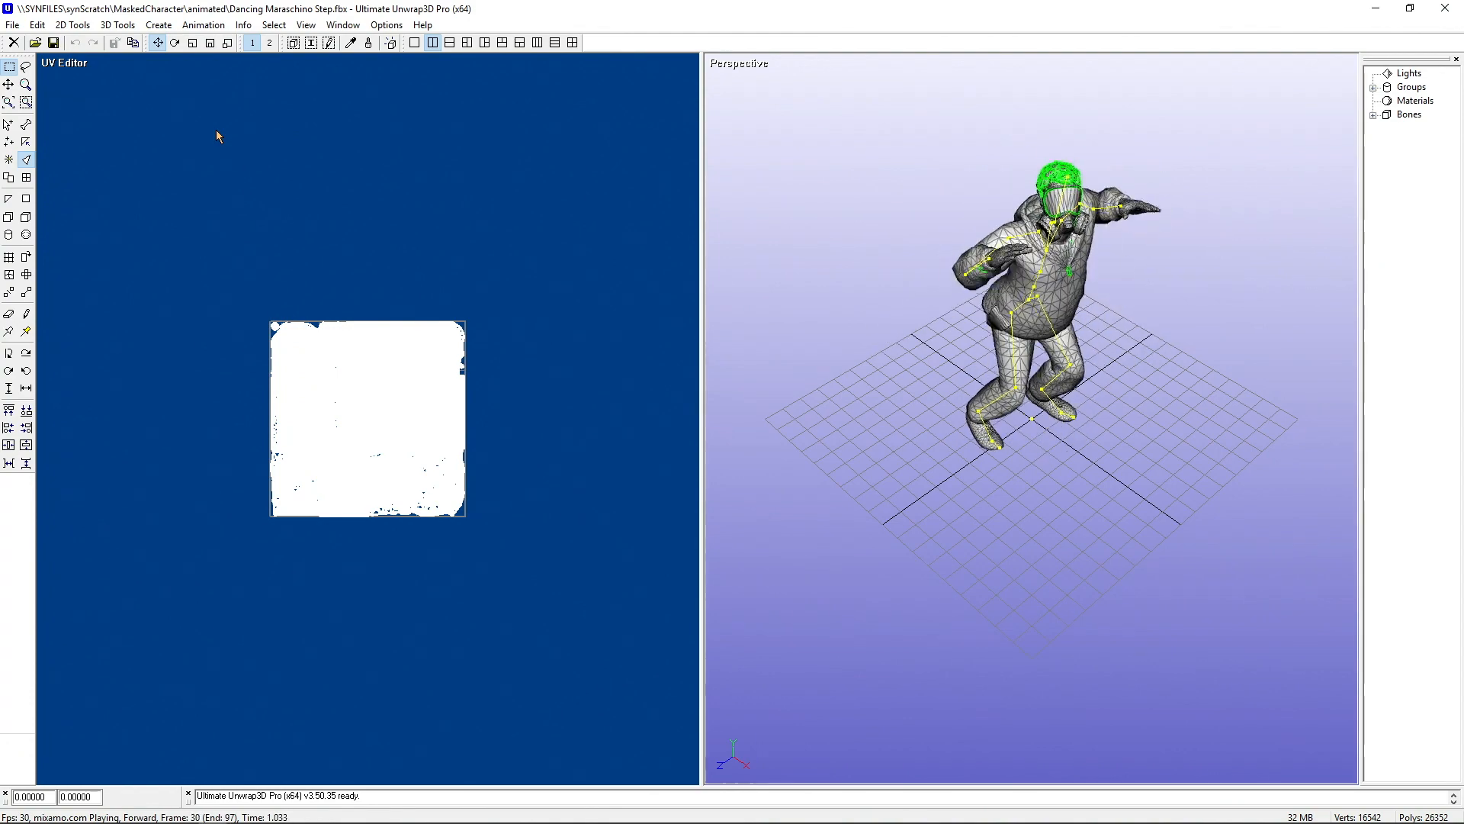
Step: Save the dancing model as an FCollada (.dae) file with animation, the default meter Y-axis target and texture filenames only
{"action": "left_click", "coordinate": [13, 20]}
{"action": "left_click", "coordinate": [15, 25]}
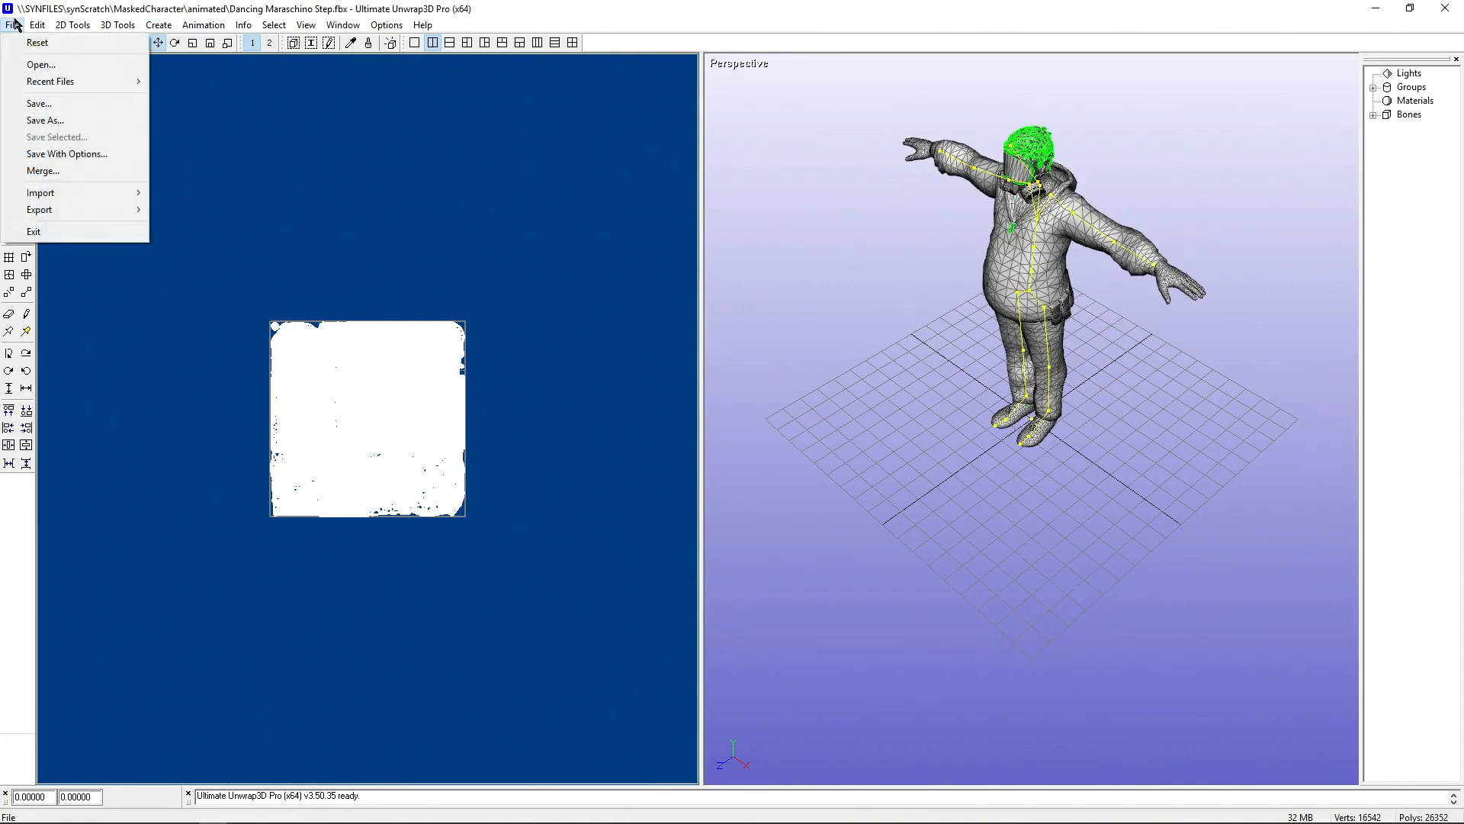
{"action": "left_click", "coordinate": [34, 119]}
{"action": "left_click", "coordinate": [839, 553]}
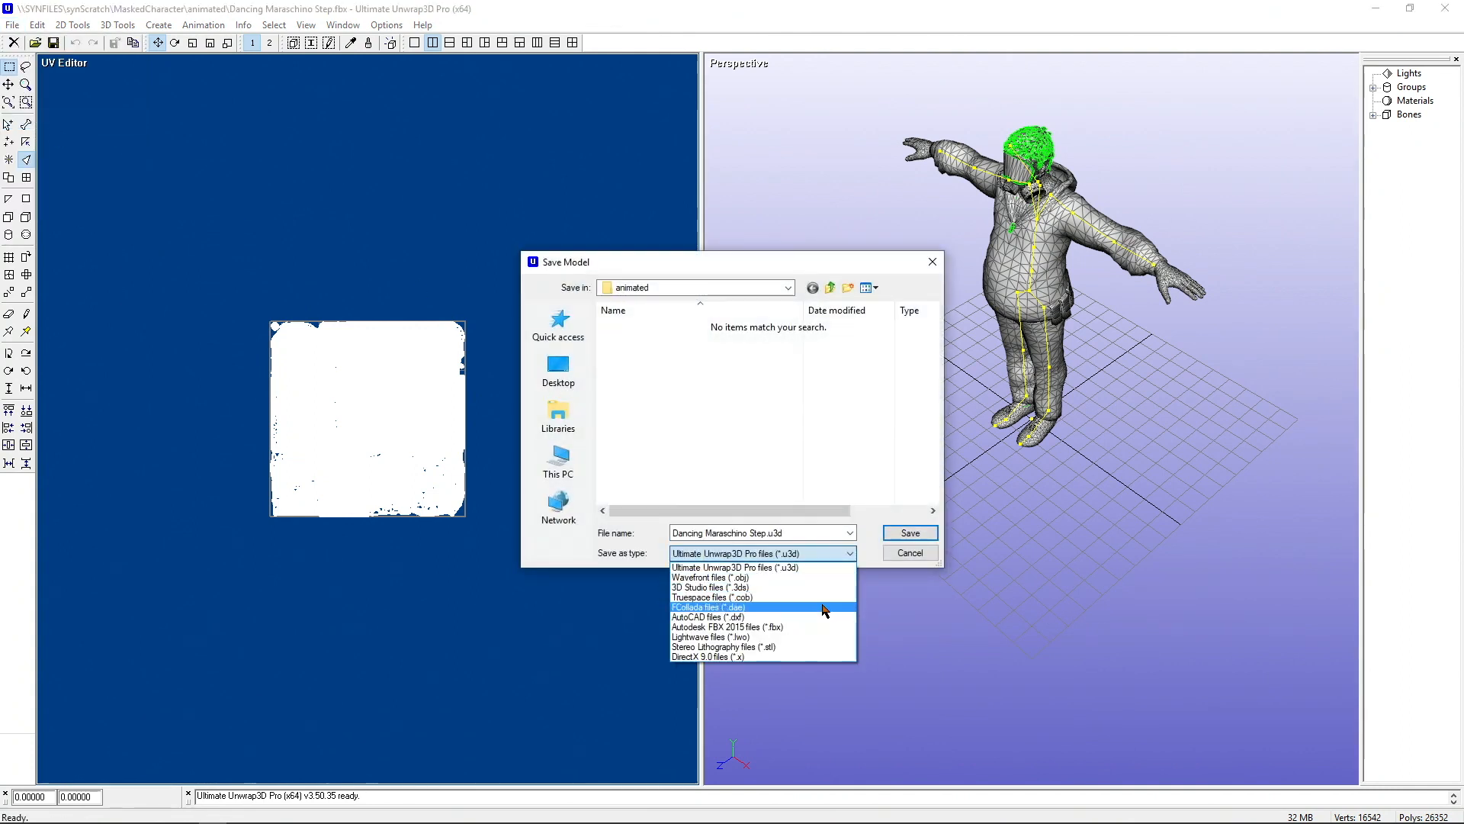
{"action": "left_click", "coordinate": [824, 610]}
{"action": "left_click", "coordinate": [910, 531]}
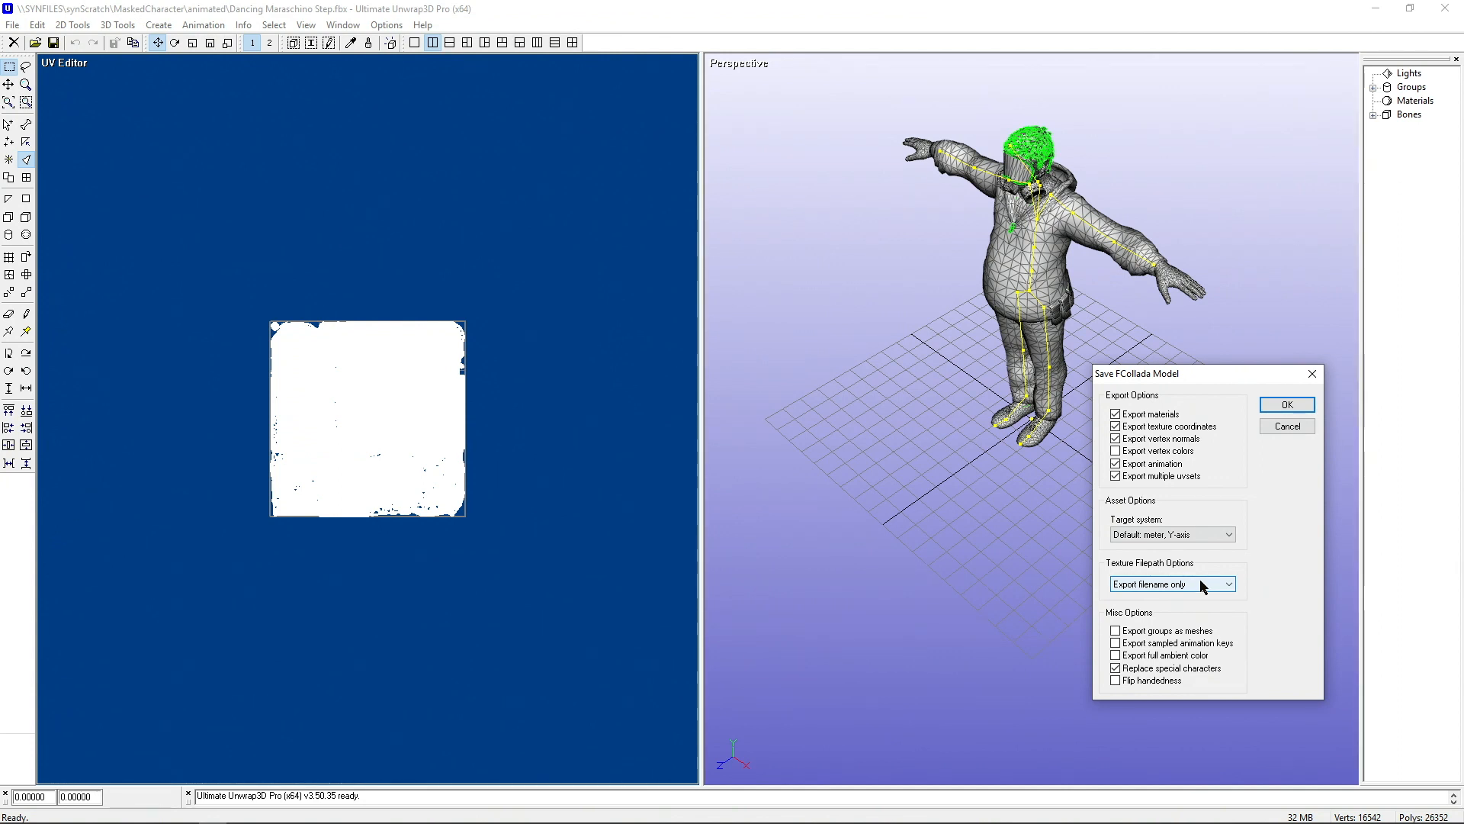
{"action": "left_click", "coordinate": [1287, 405]}
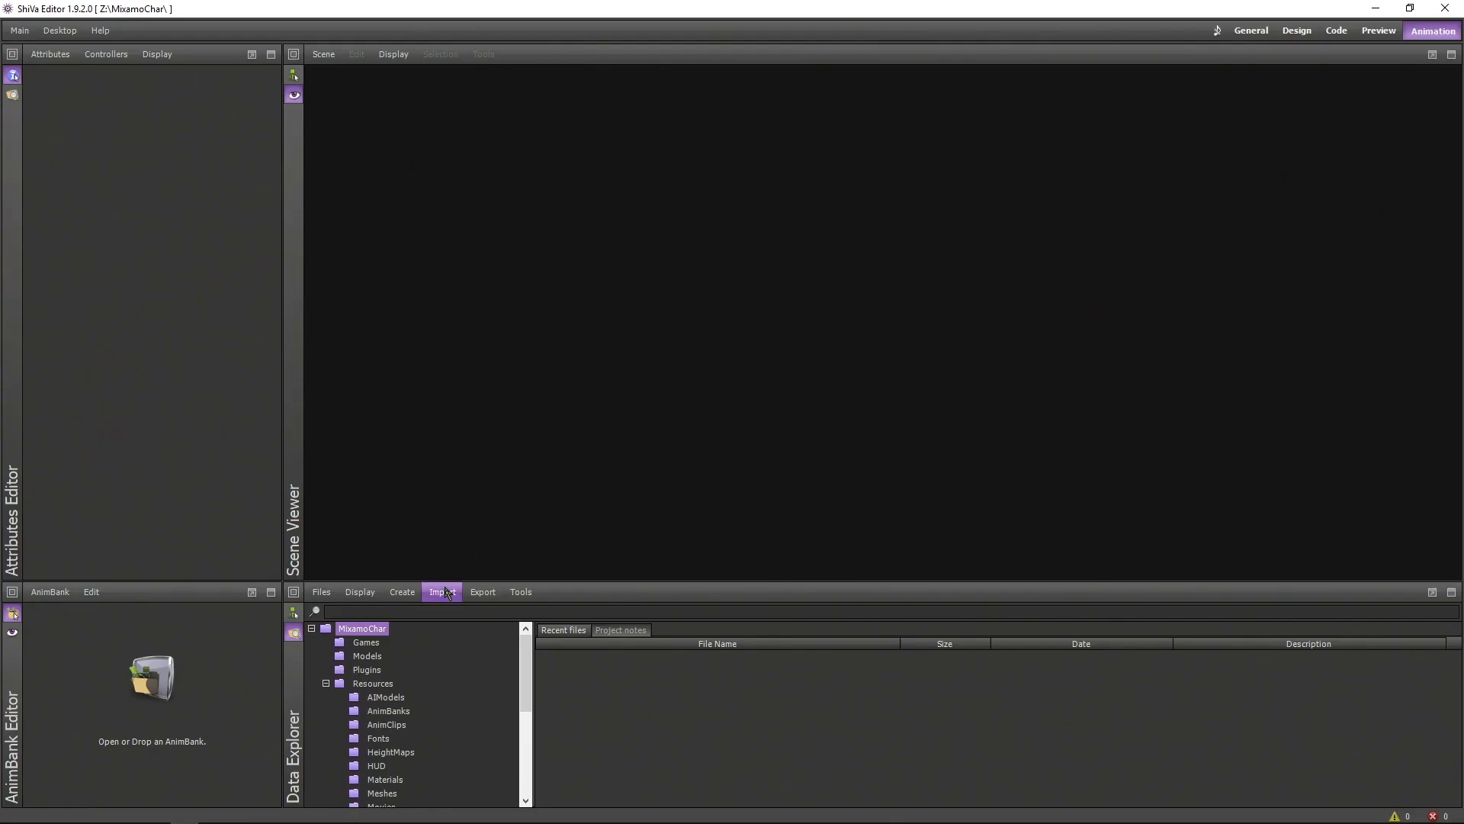
Step: Switch to ShiVa Editor and import the DAE from the MaskedCharacter folder as model Walking, scaled by 0.010 with prefix Walking_
{"action": "left_click", "coordinate": [442, 591]}
{"action": "left_click", "coordinate": [463, 630]}
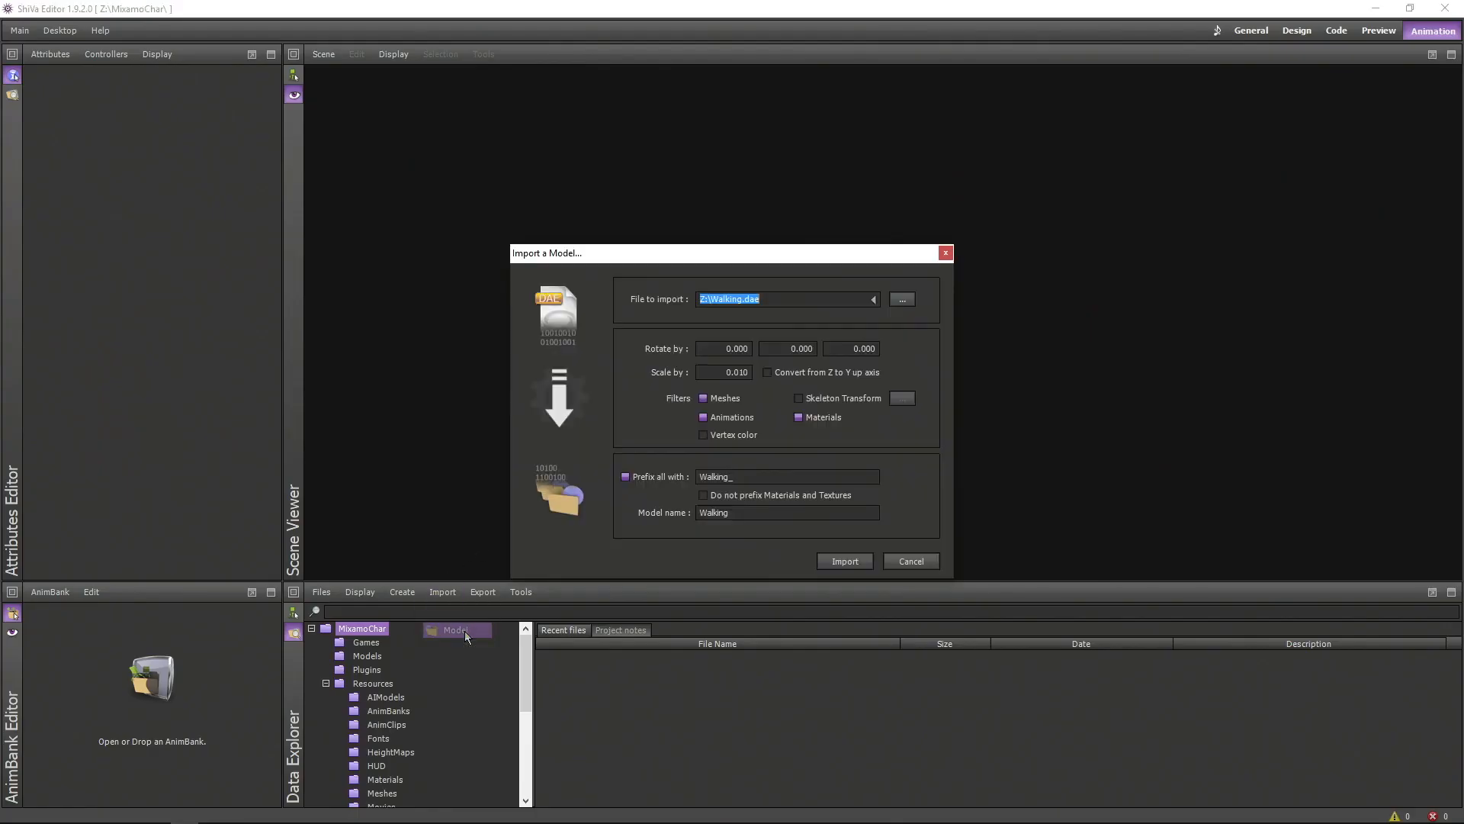
{"action": "left_click", "coordinate": [902, 299]}
{"action": "left_click", "coordinate": [912, 515]}
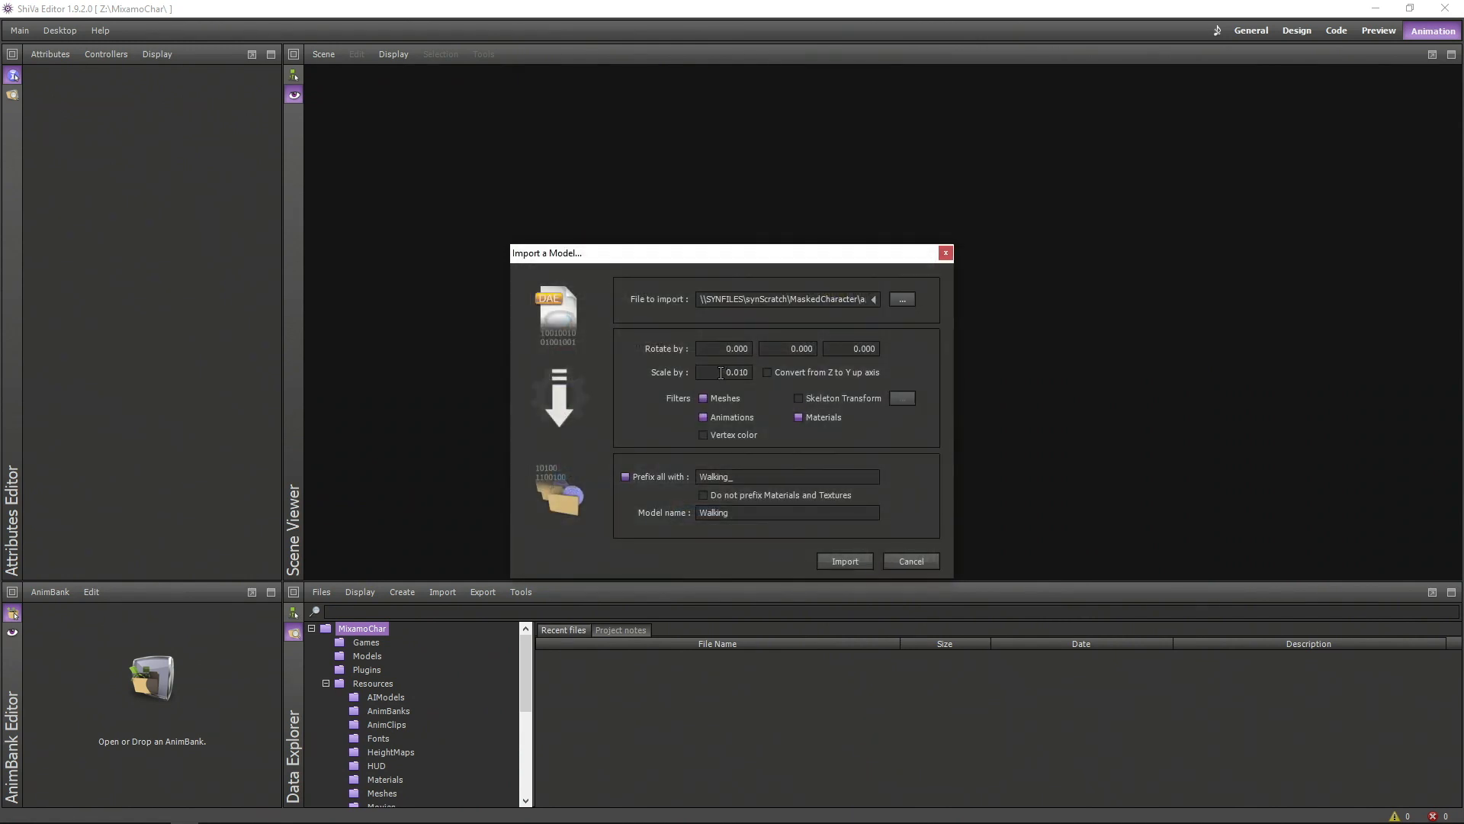
{"action": "left_click", "coordinate": [846, 561]}
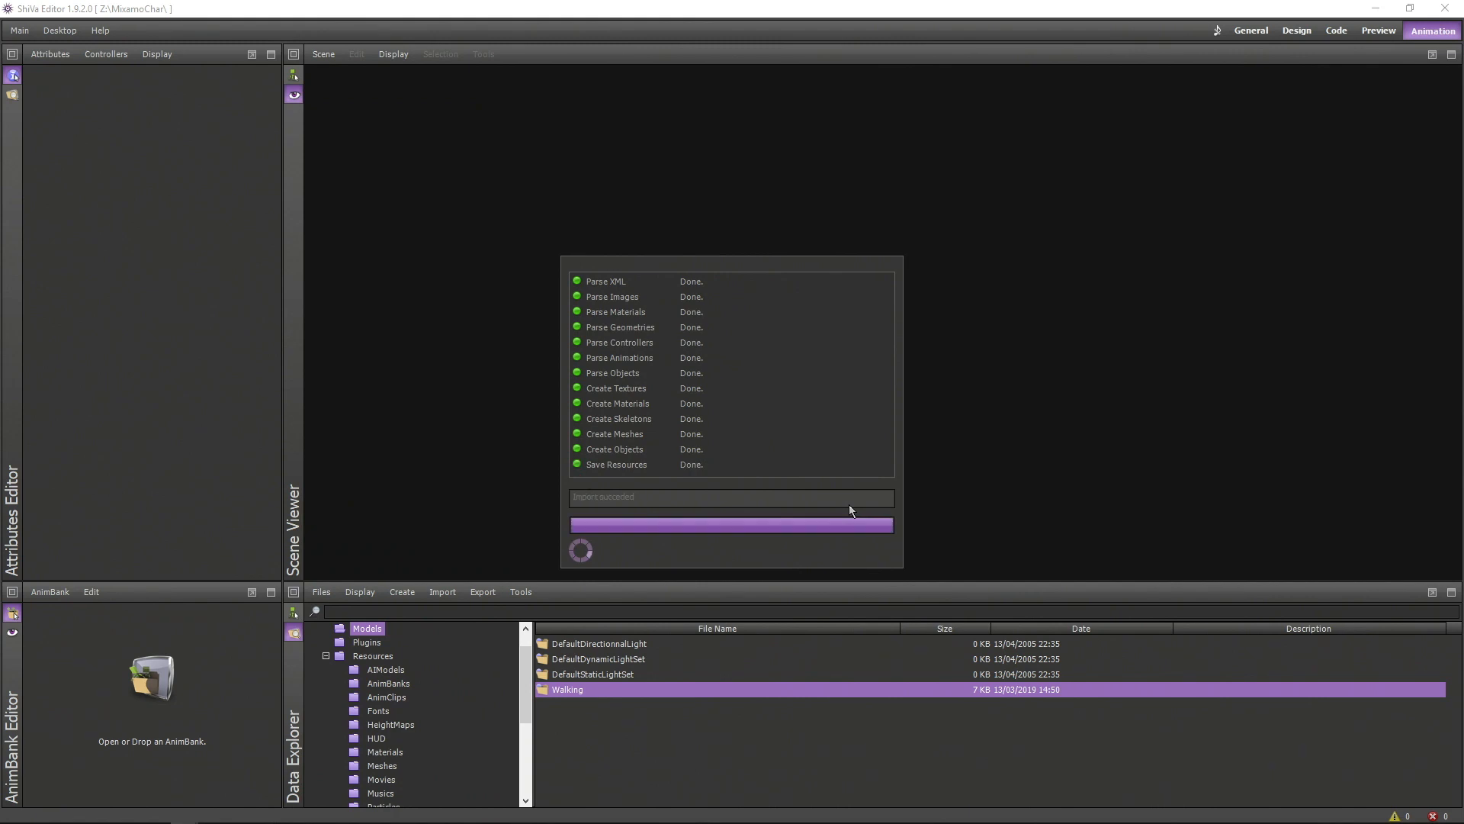
Step: Open the Walking model in the scene and expand its object hierarchy in the Scene Explorer
{"action": "double_click", "coordinate": [601, 689]}
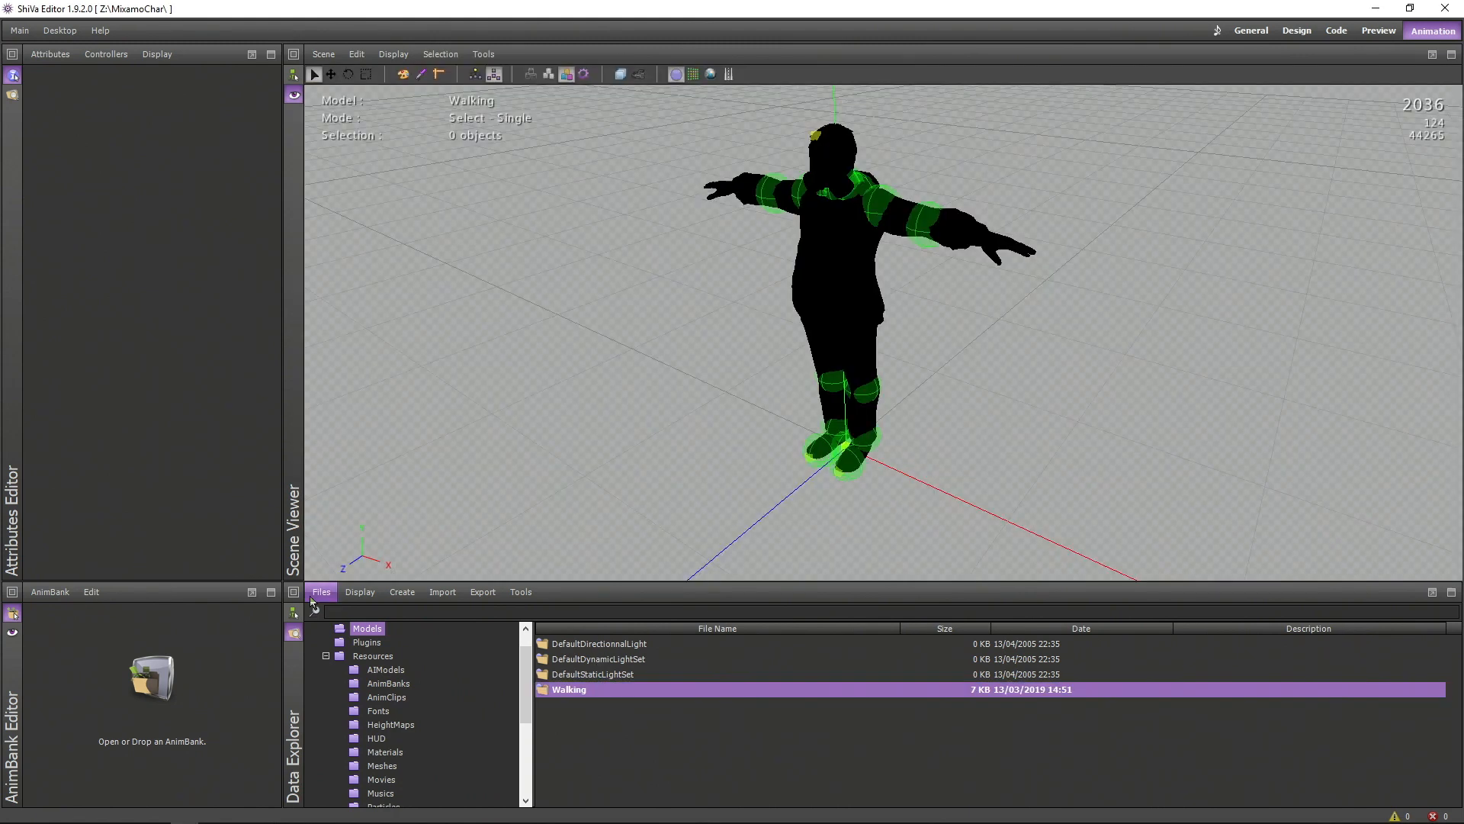
{"action": "left_click", "coordinate": [294, 591]}
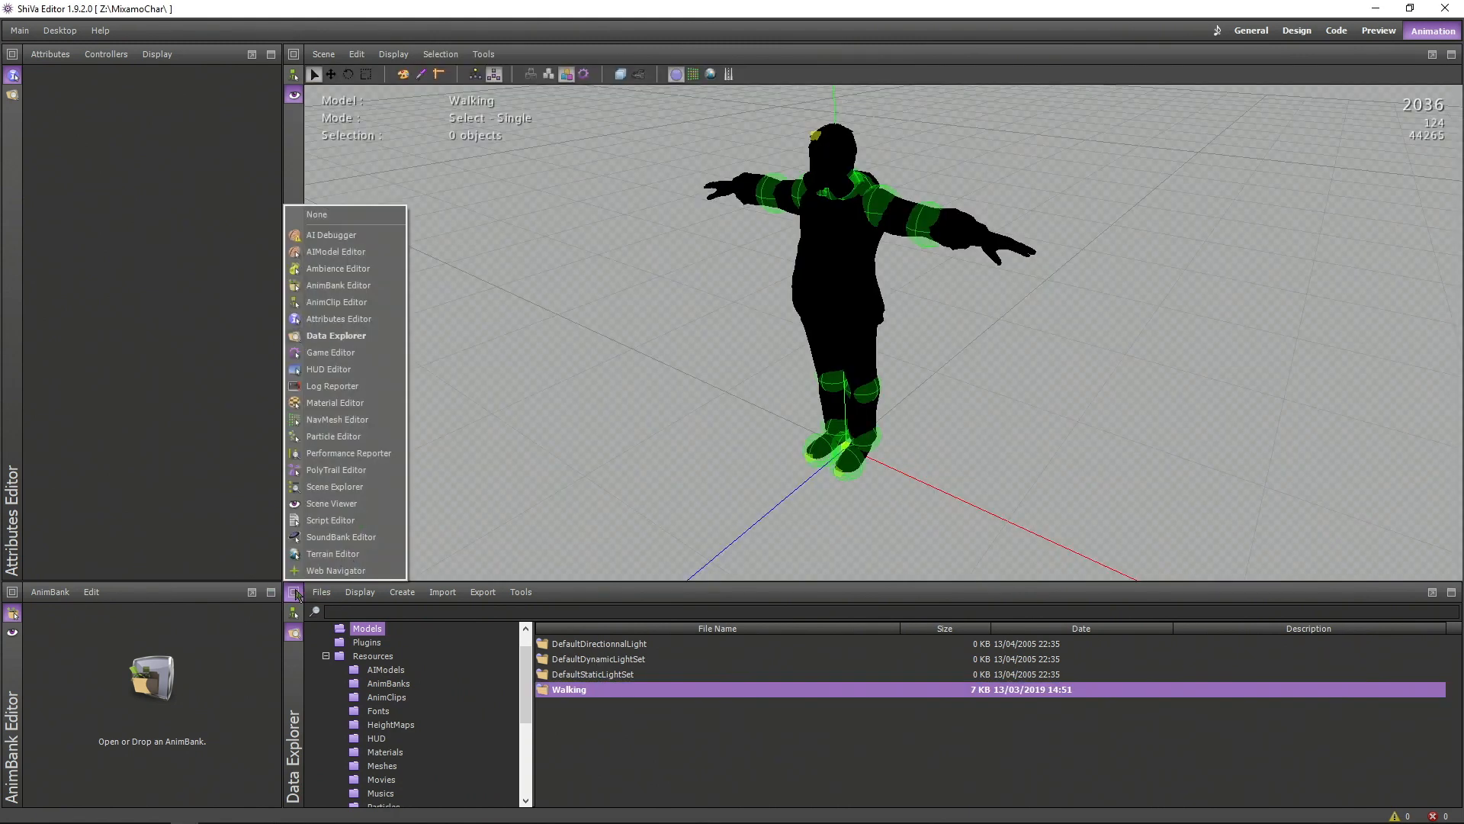
{"action": "left_click", "coordinate": [328, 487]}
{"action": "left_click", "coordinate": [370, 676]}
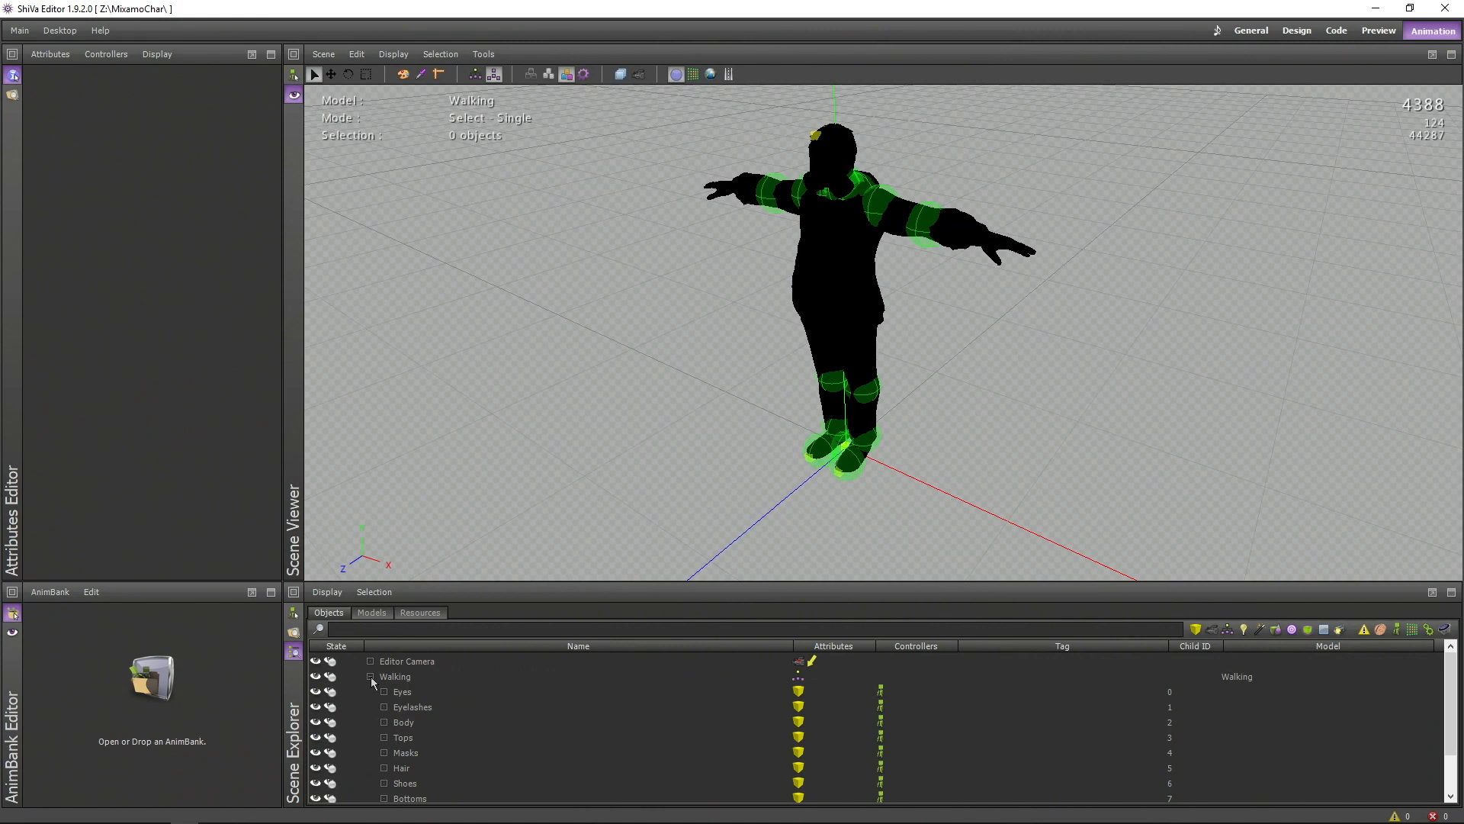
Step: Delete the eight helper objects from Eyes through Bottoms in the Walking model
{"action": "left_click", "coordinate": [502, 691]}
{"action": "scroll", "coordinate": [514, 692], "scroll_direction": "down", "scroll_amount": 1}
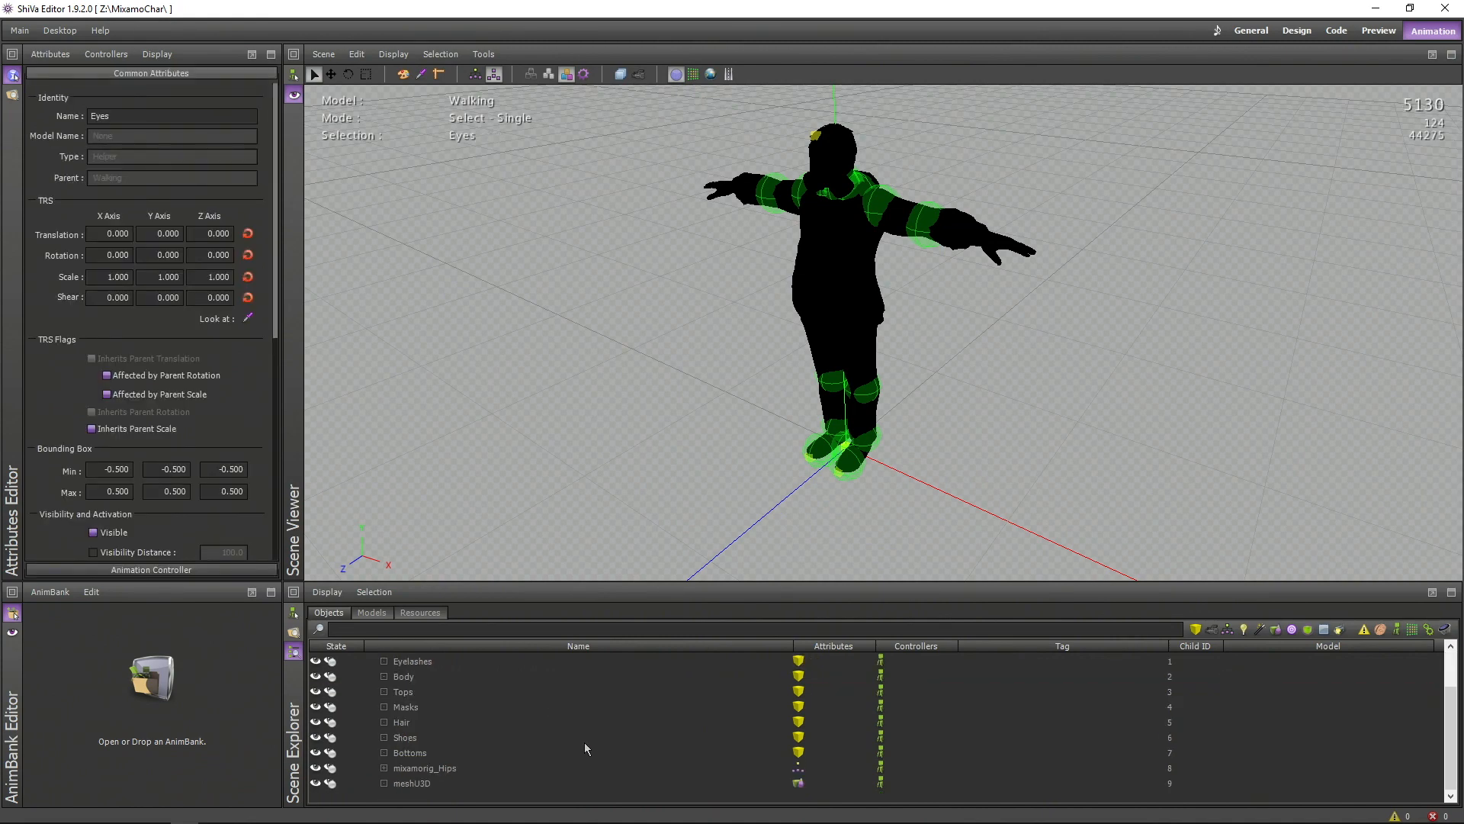
{"action": "left_click", "coordinate": [516, 751], "text": "shift"}
{"action": "key", "text": "Delete"}
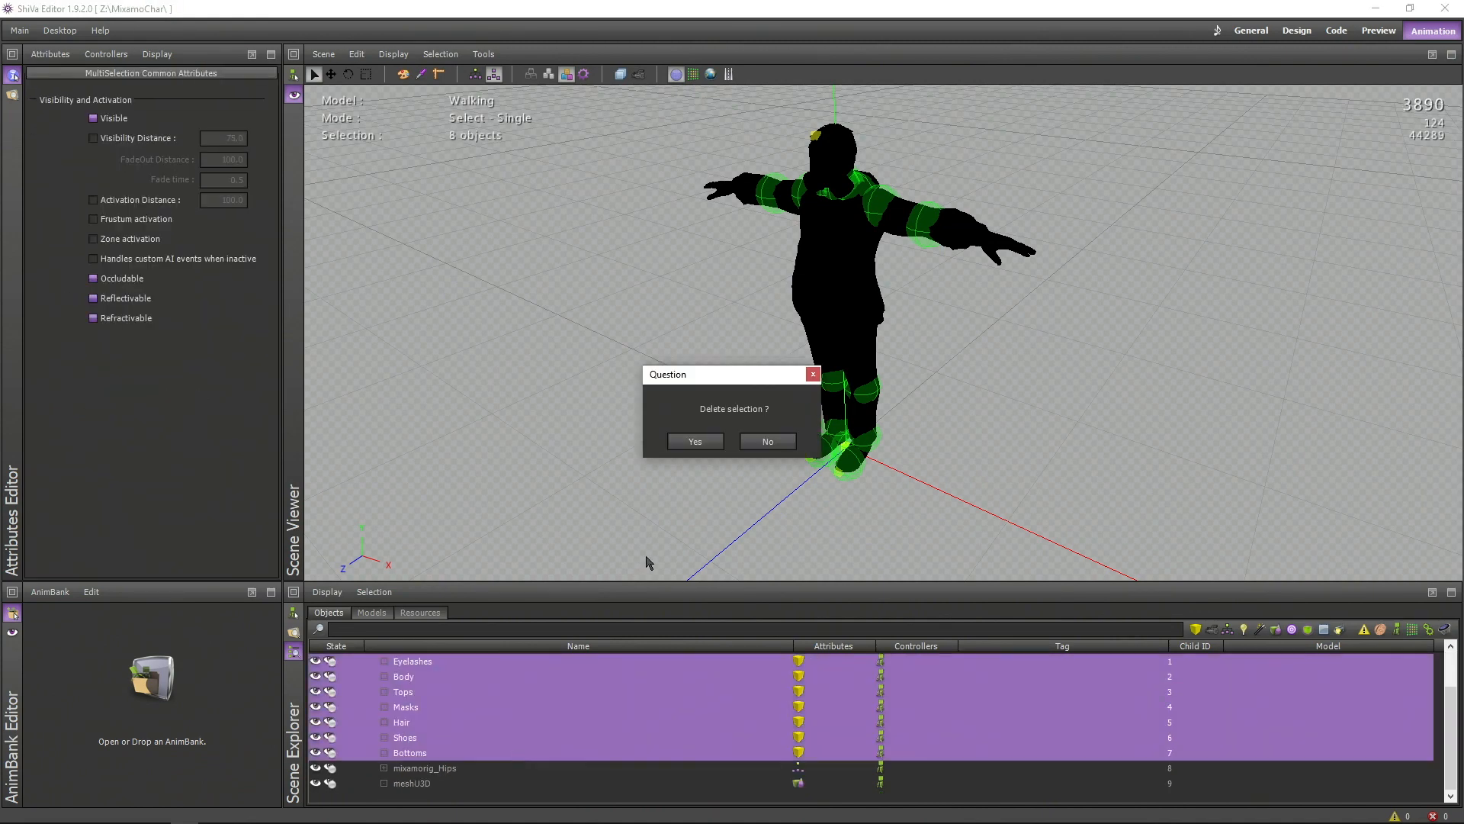
{"action": "left_click", "coordinate": [713, 447]}
Step: Delete the mixamorig_Hips group from the Walking model and select the meshU3D object
{"action": "left_click", "coordinate": [467, 690]}
{"action": "key", "text": "Delete"}
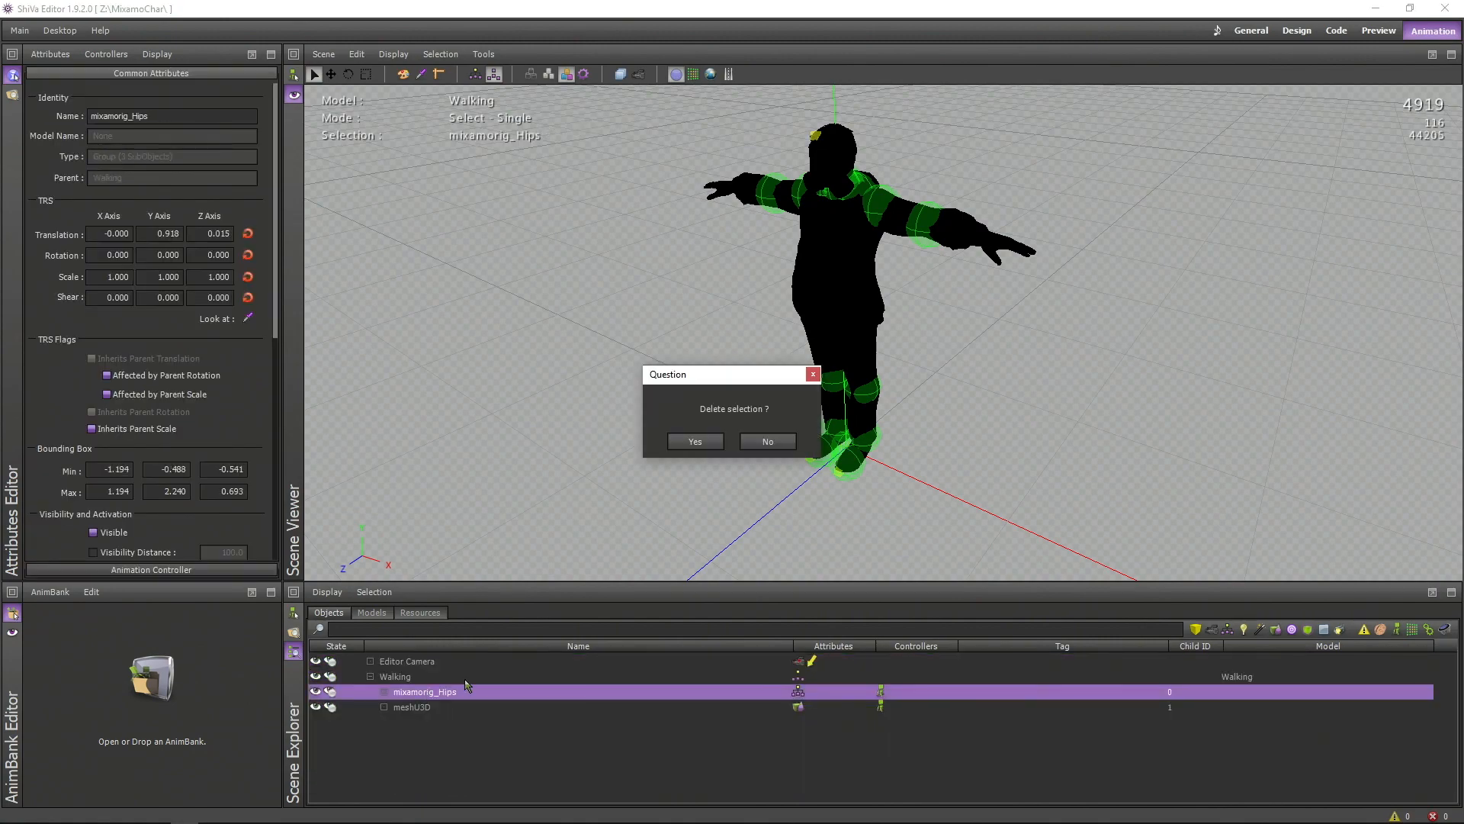
{"action": "left_click", "coordinate": [696, 442]}
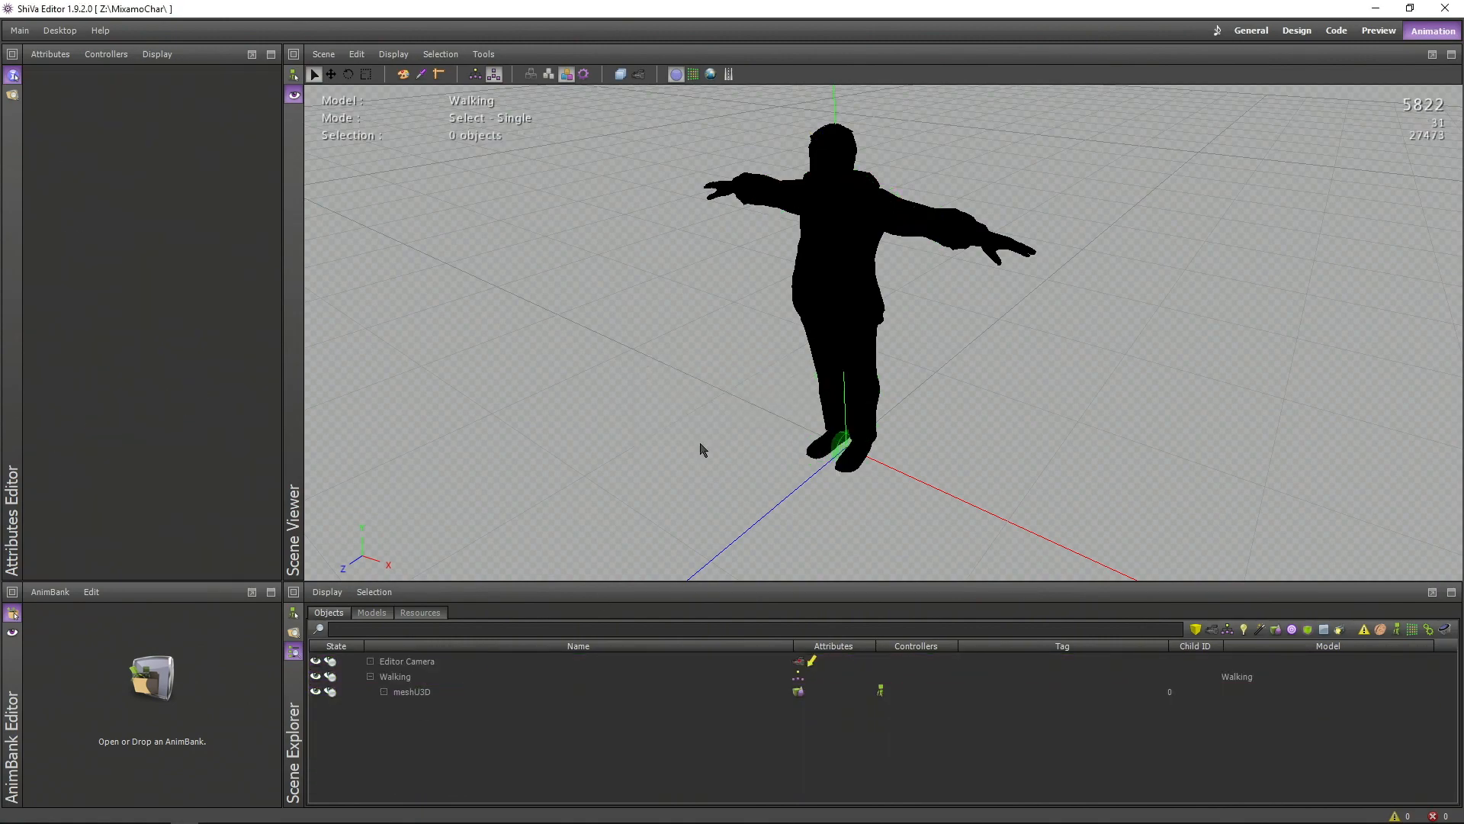
{"action": "left_click", "coordinate": [473, 689]}
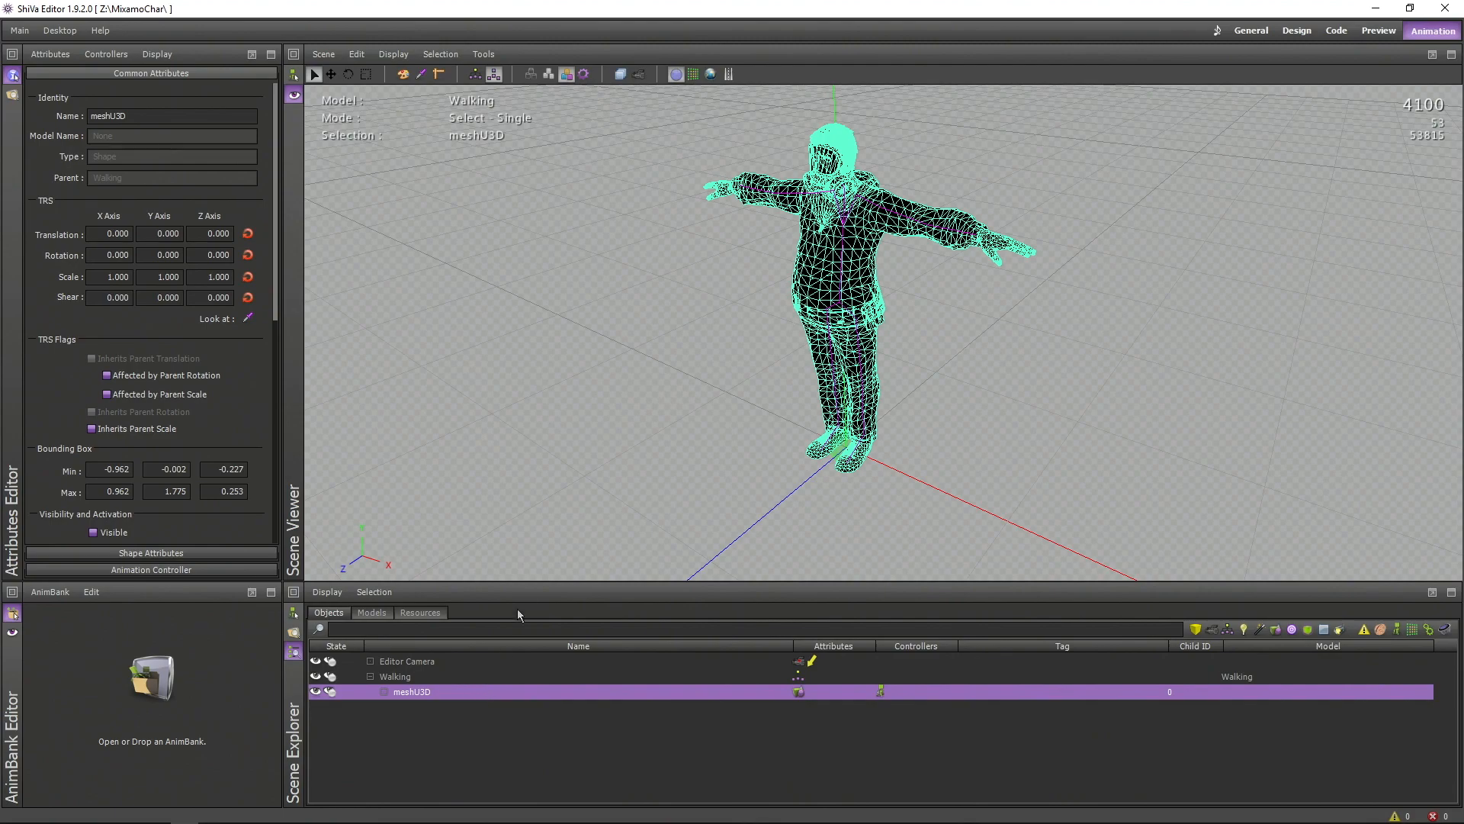
Step: Switch to Ultimate Unwrap3D Pro and save the walking model again as an FCollada file with groups exported as meshes
{"action": "left_click", "coordinate": [598, 464]}
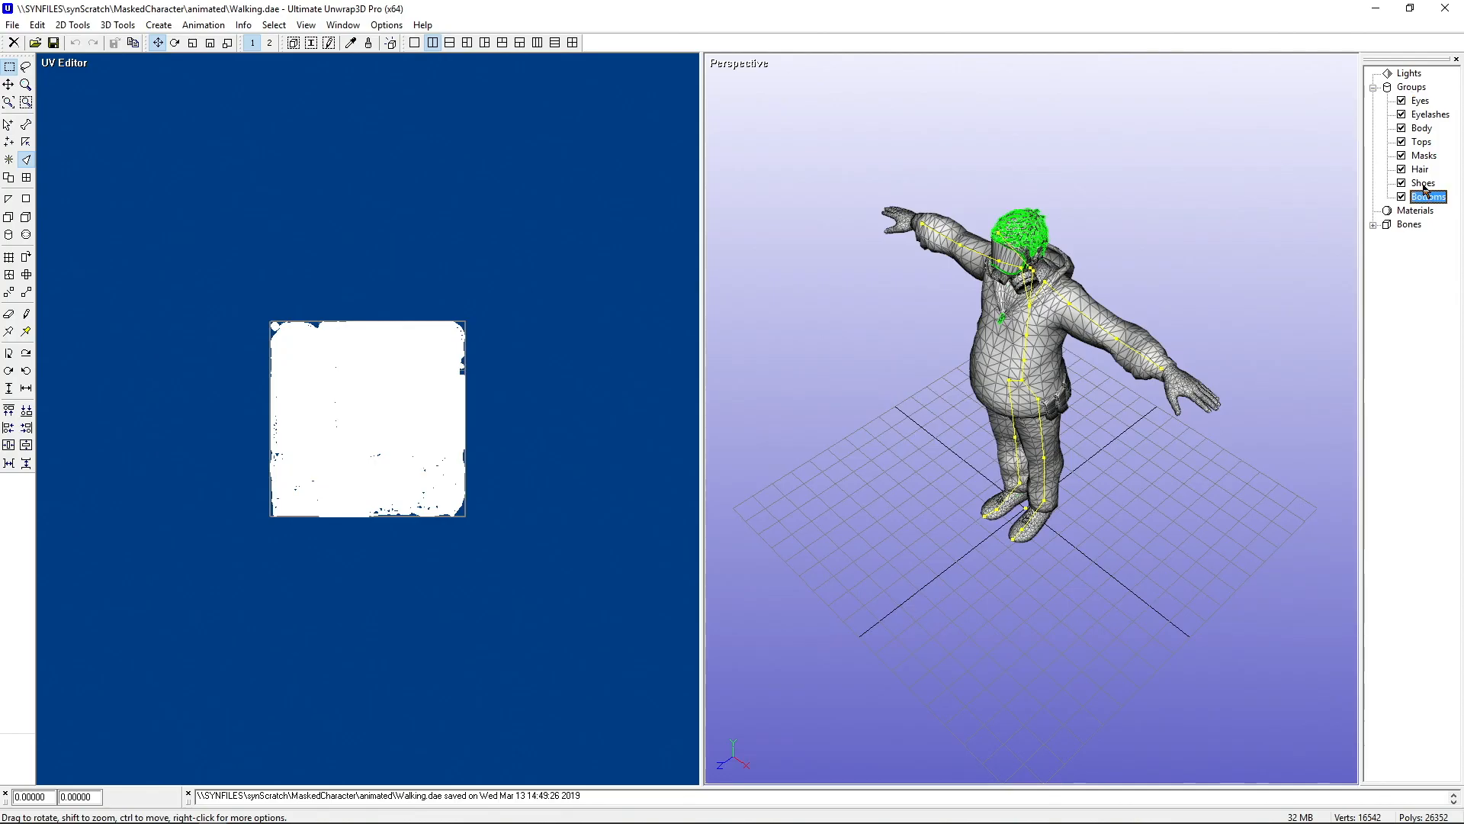
{"action": "left_click", "coordinate": [1402, 197]}
{"action": "left_click", "coordinate": [1402, 196]}
{"action": "left_click", "coordinate": [13, 25]}
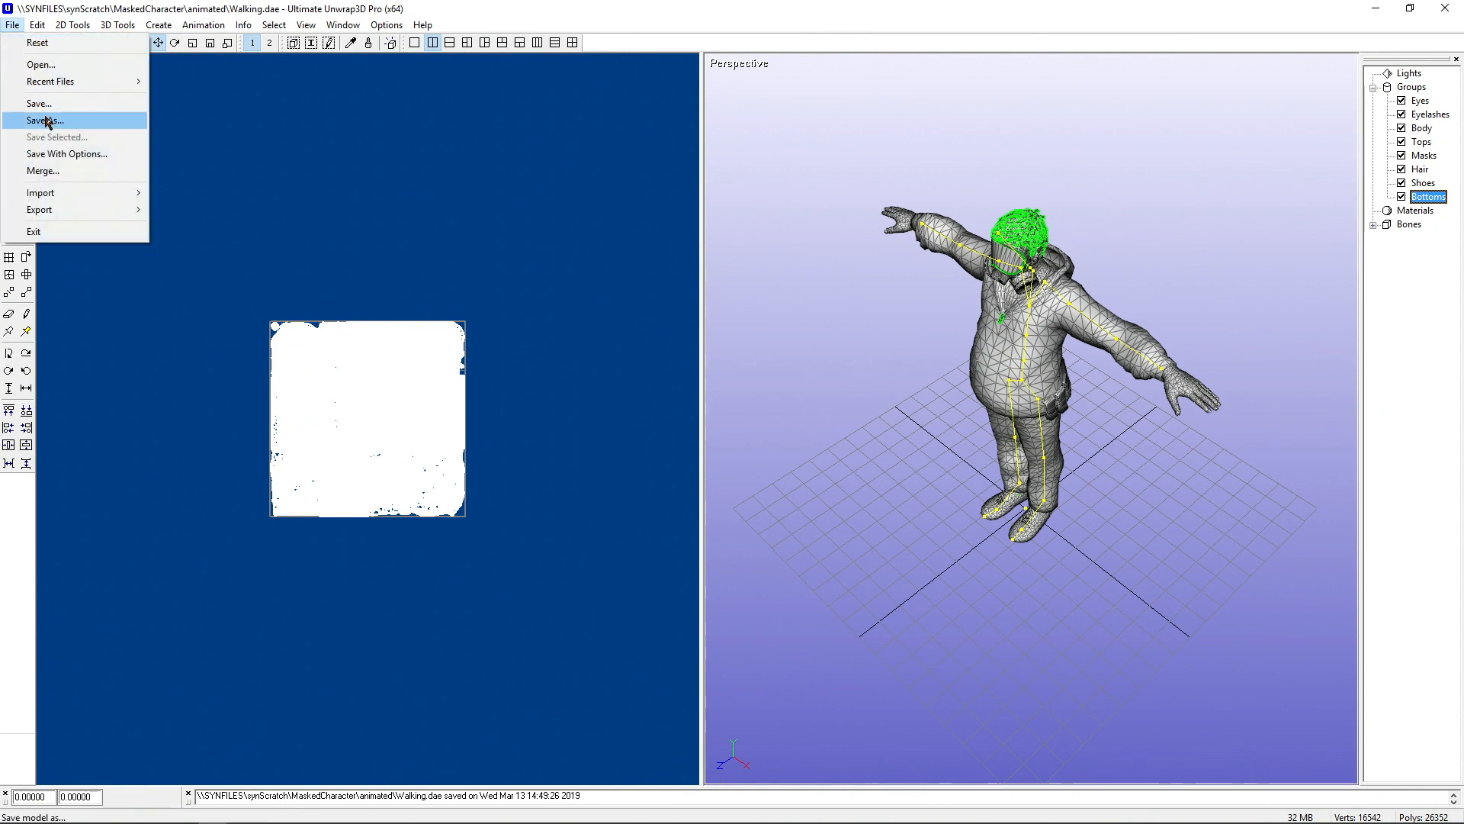
{"action": "left_click", "coordinate": [50, 121]}
{"action": "left_click", "coordinate": [753, 532]}
{"action": "key", "text": "Return"}
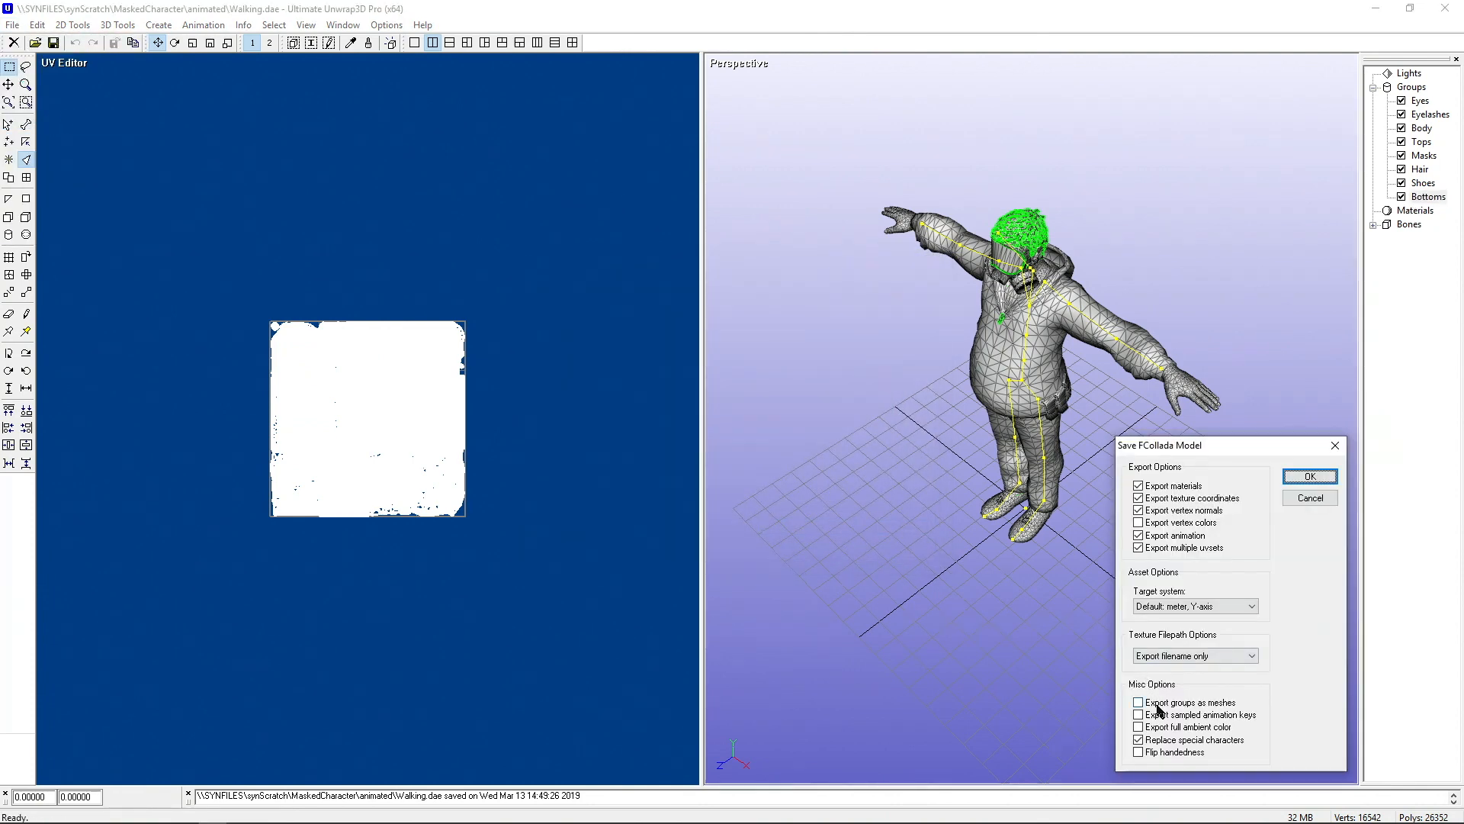
{"action": "left_click", "coordinate": [1158, 704]}
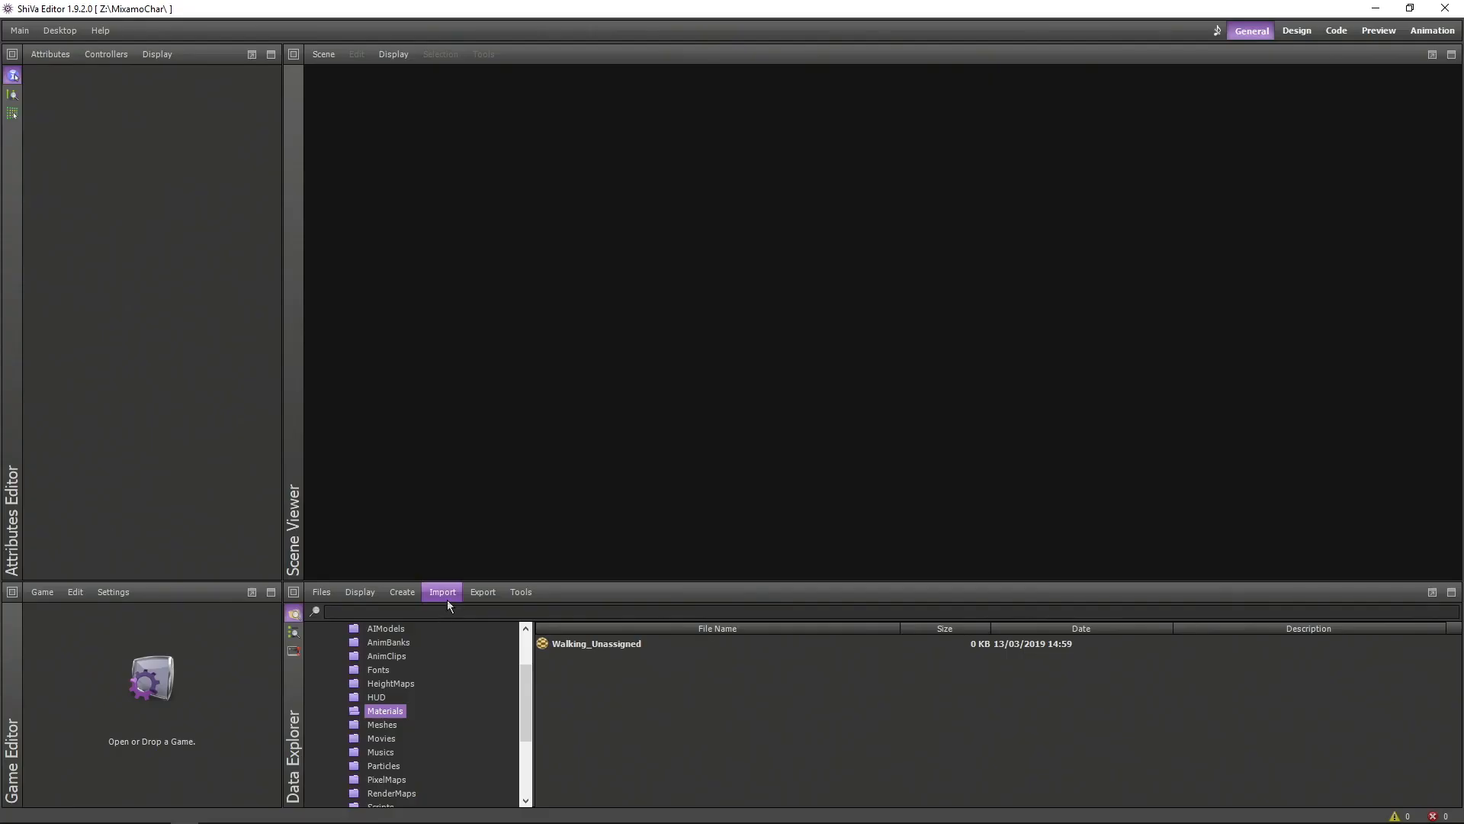
Step: Switch to ShiVa Editor and import the re-exported DAE as model Walking with prefix Walking2_
{"action": "left_click", "coordinate": [442, 593]}
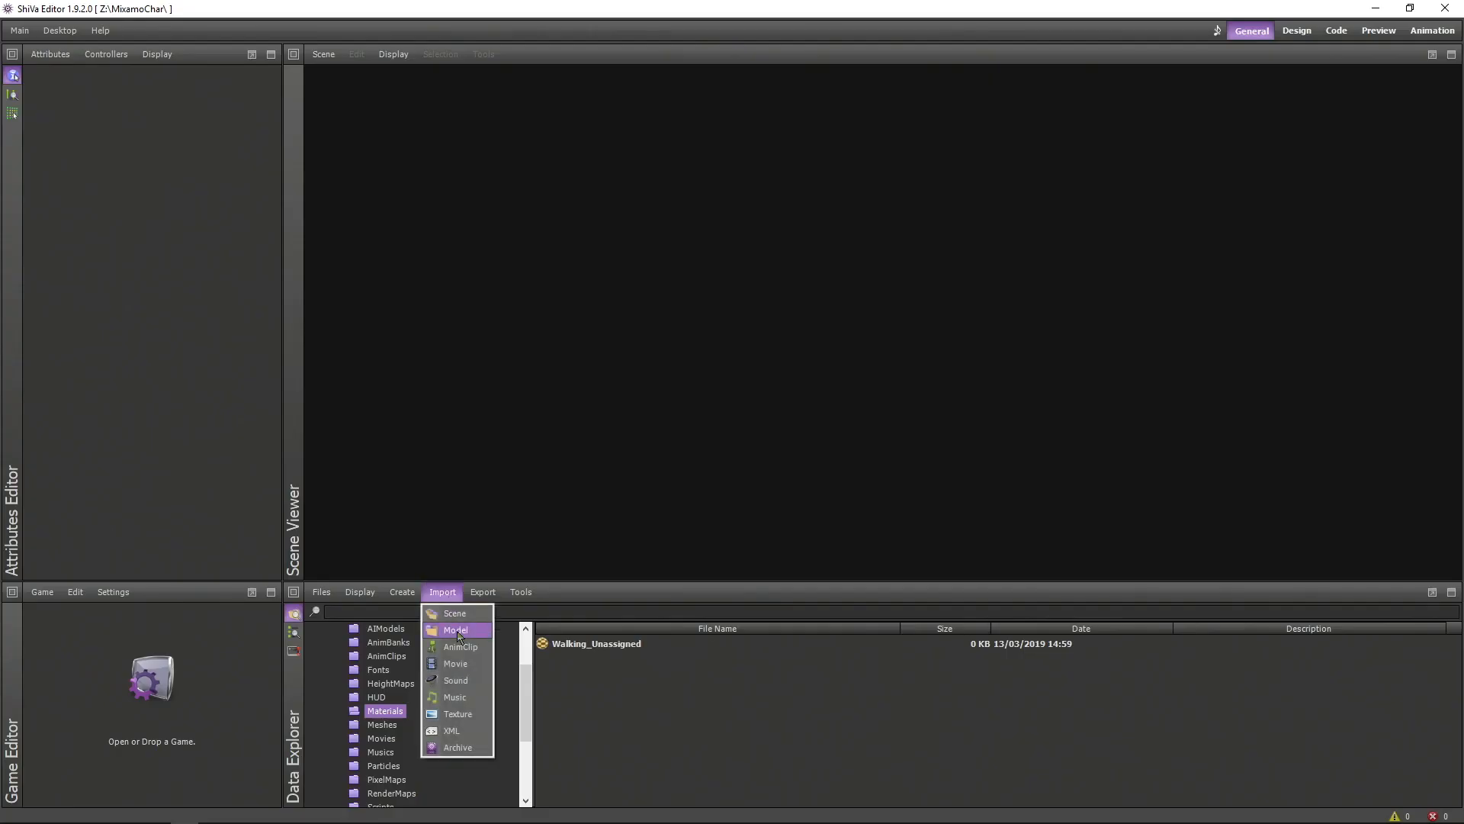
{"action": "left_click", "coordinate": [454, 627]}
{"action": "left_click", "coordinate": [867, 560]}
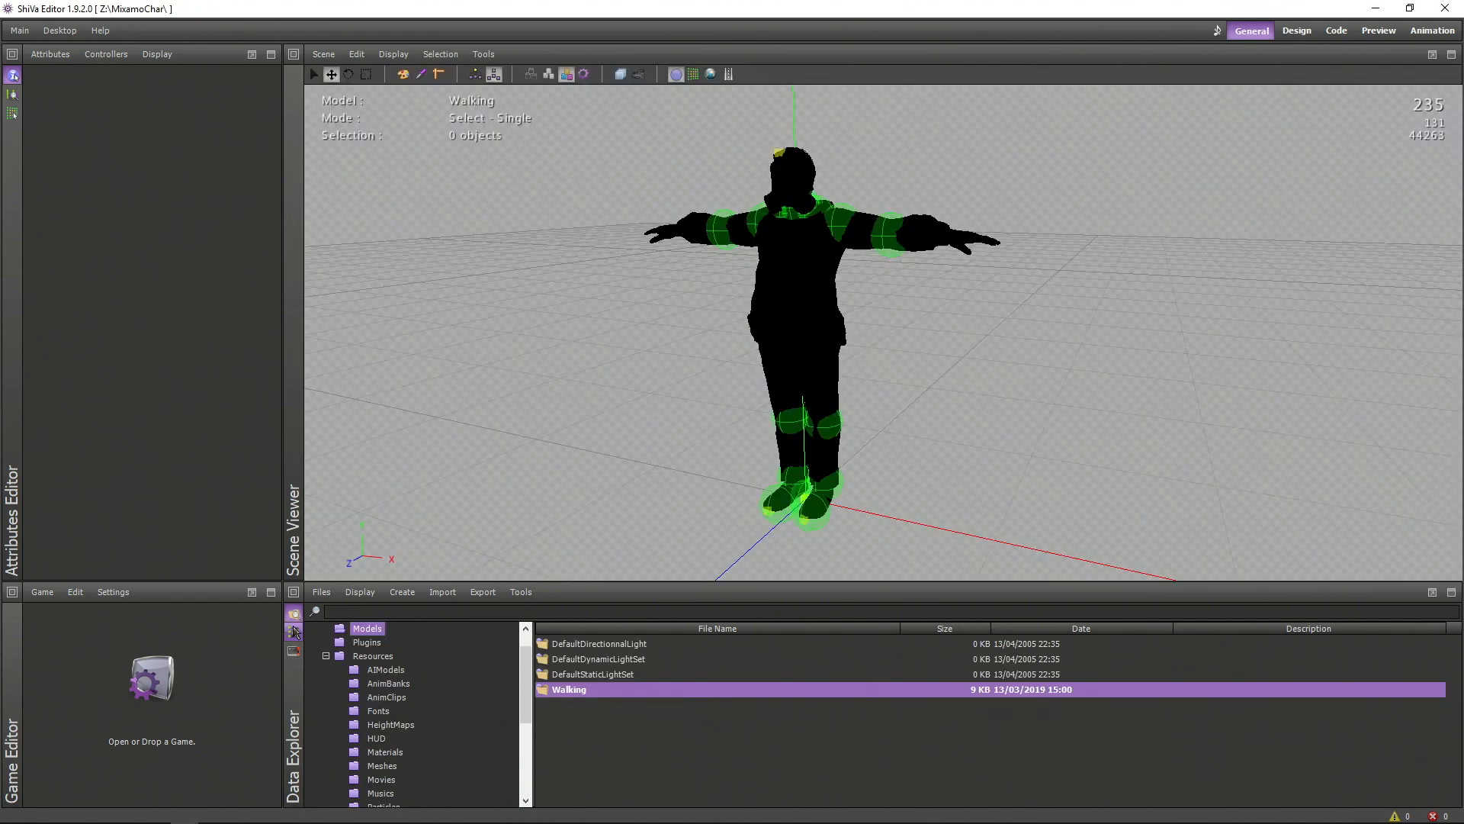
Step: Delete the eight helper objects from Eyes through Bottoms and the mixamorig_Hips group from the Walking model
{"action": "left_click", "coordinate": [295, 632]}
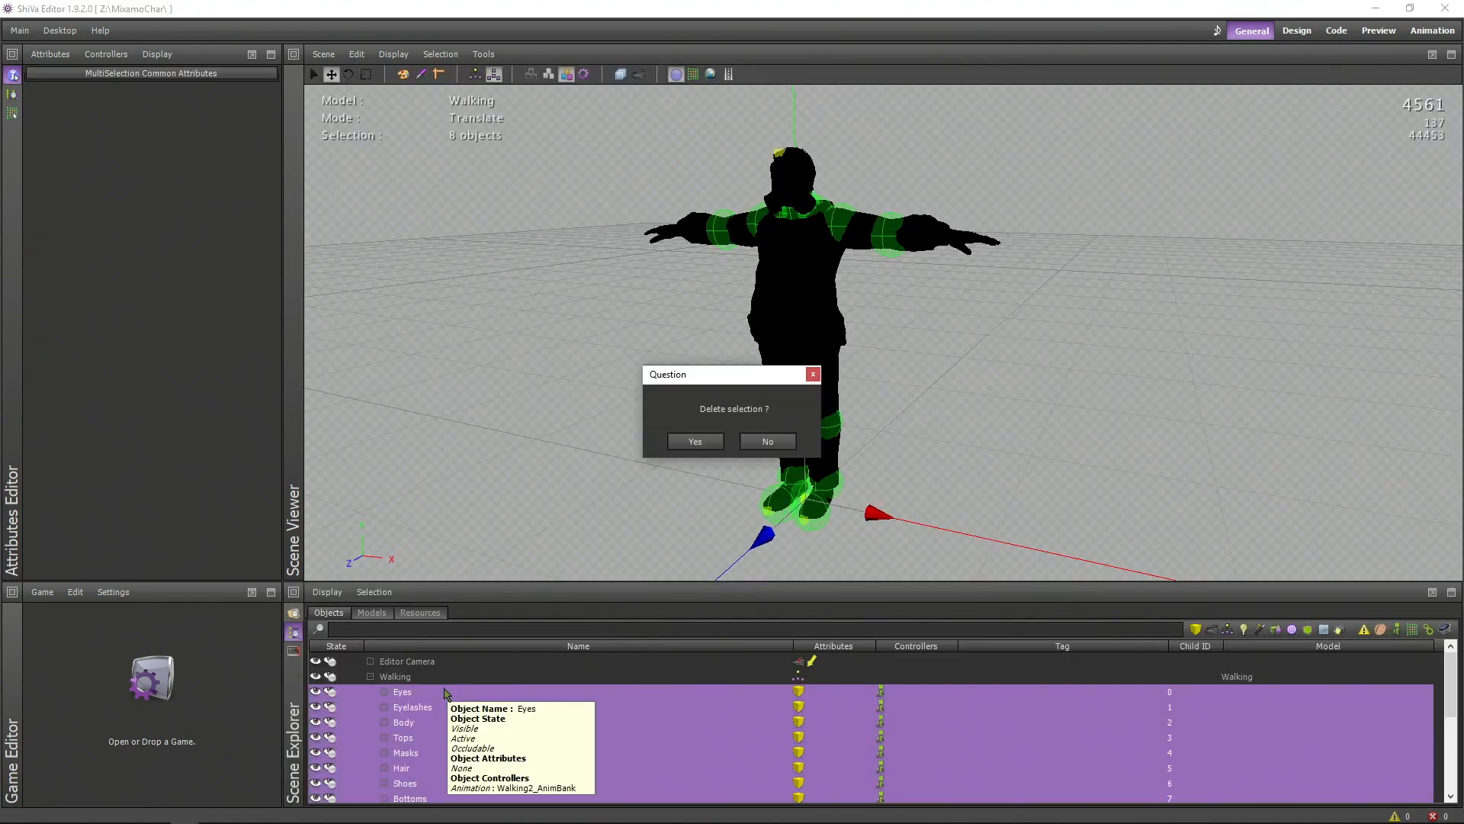
{"action": "key", "text": "Return"}
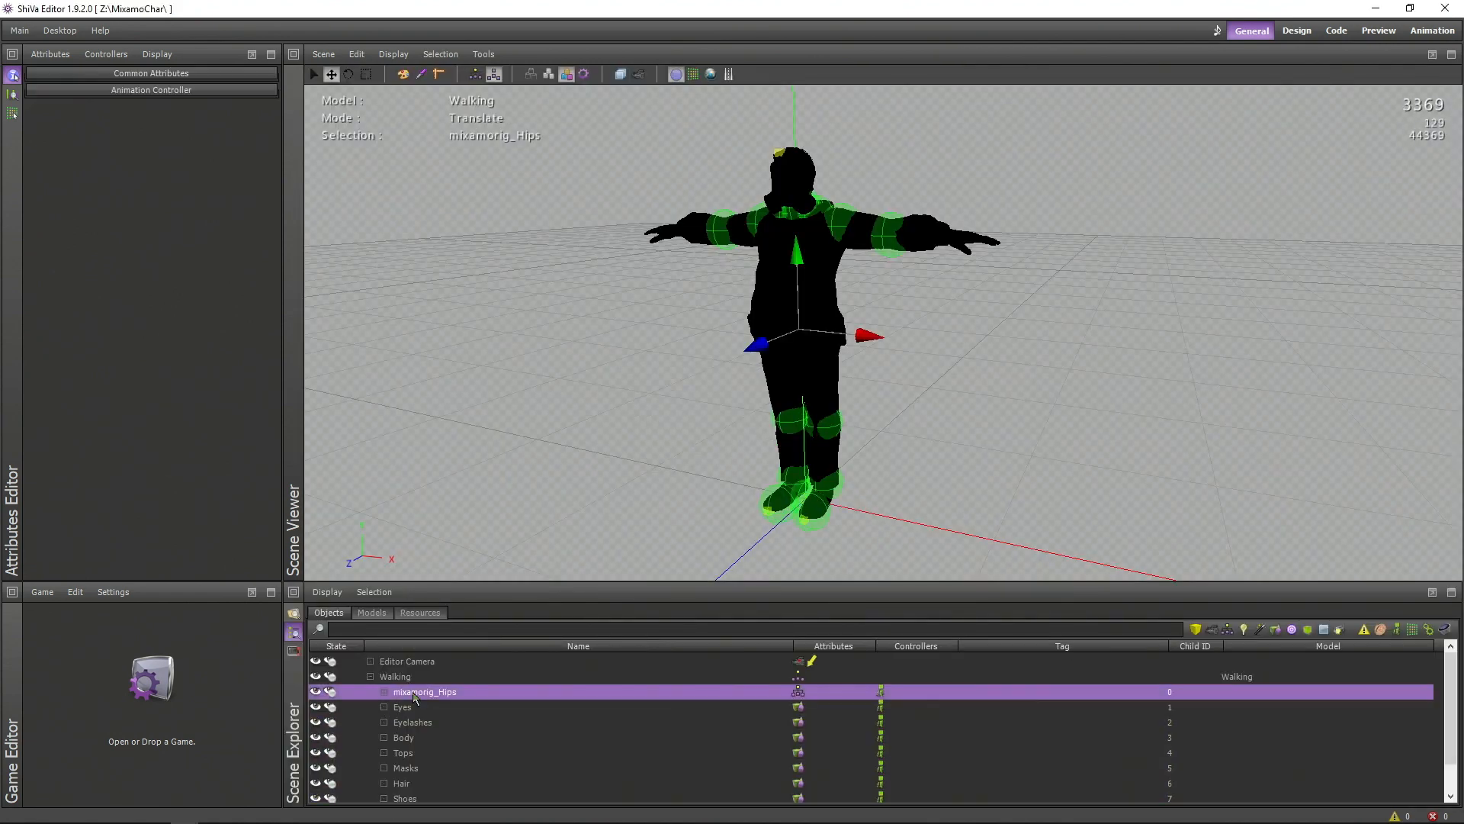
{"action": "key", "text": "Delete"}
{"action": "key", "text": "Return"}
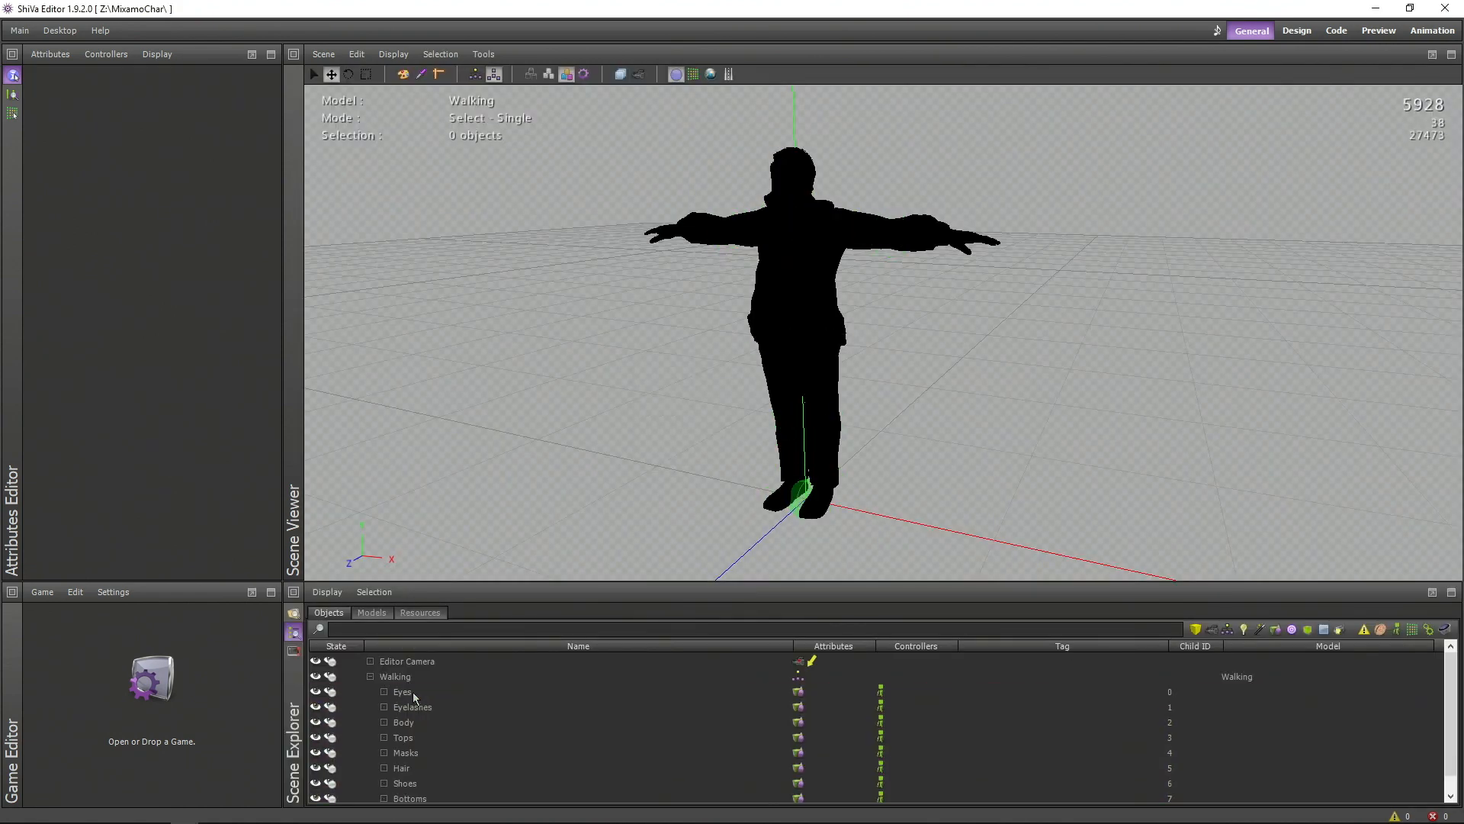
Step: Select the Eyes, Eyelashes, Body, Tops, Masks and Hair meshes one by one to examine the model's separate parts
{"action": "left_click", "coordinate": [450, 692]}
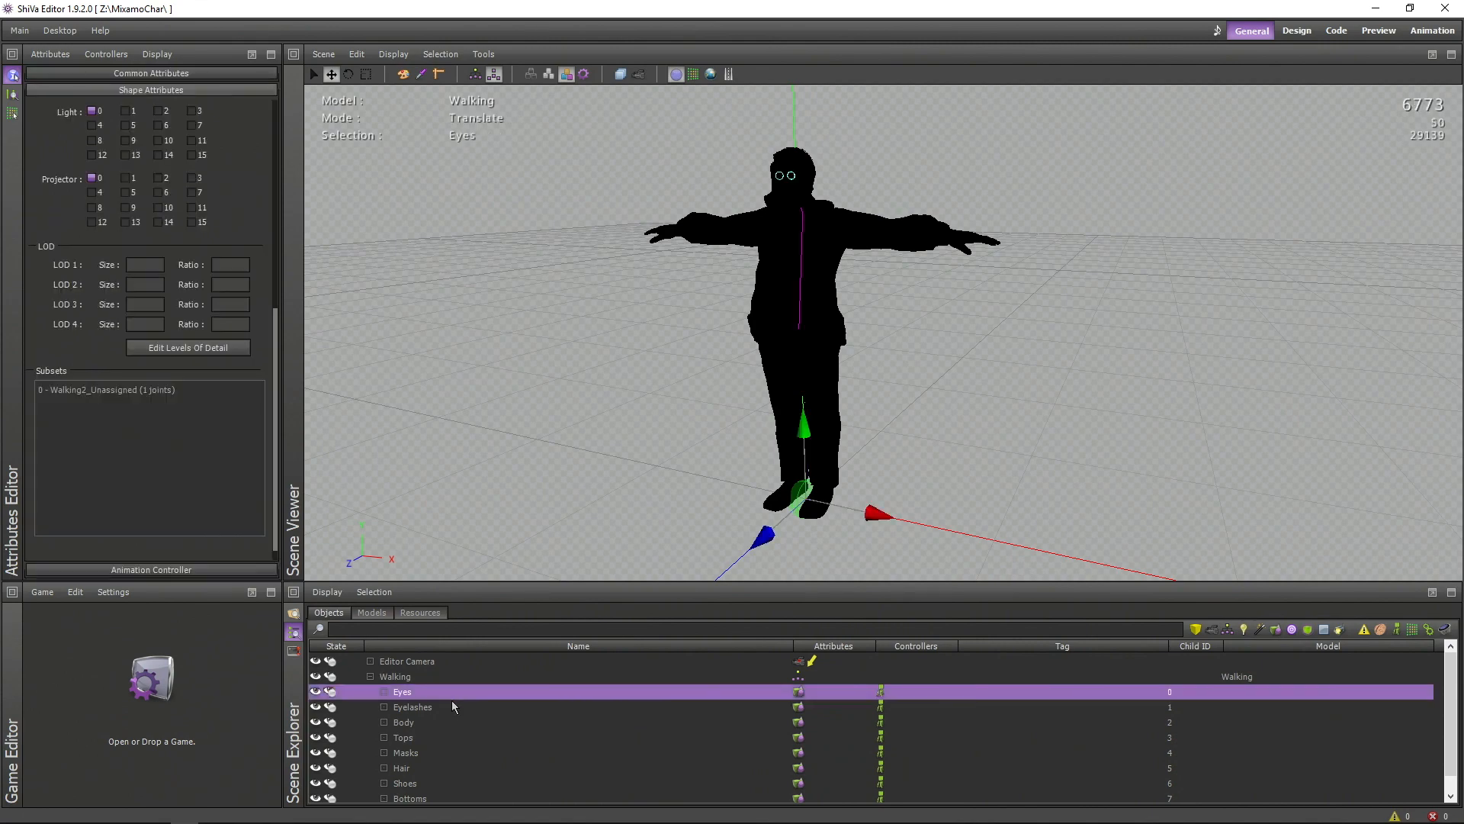
{"action": "left_click", "coordinate": [451, 706]}
{"action": "left_click", "coordinate": [452, 724]}
{"action": "left_click", "coordinate": [452, 740]}
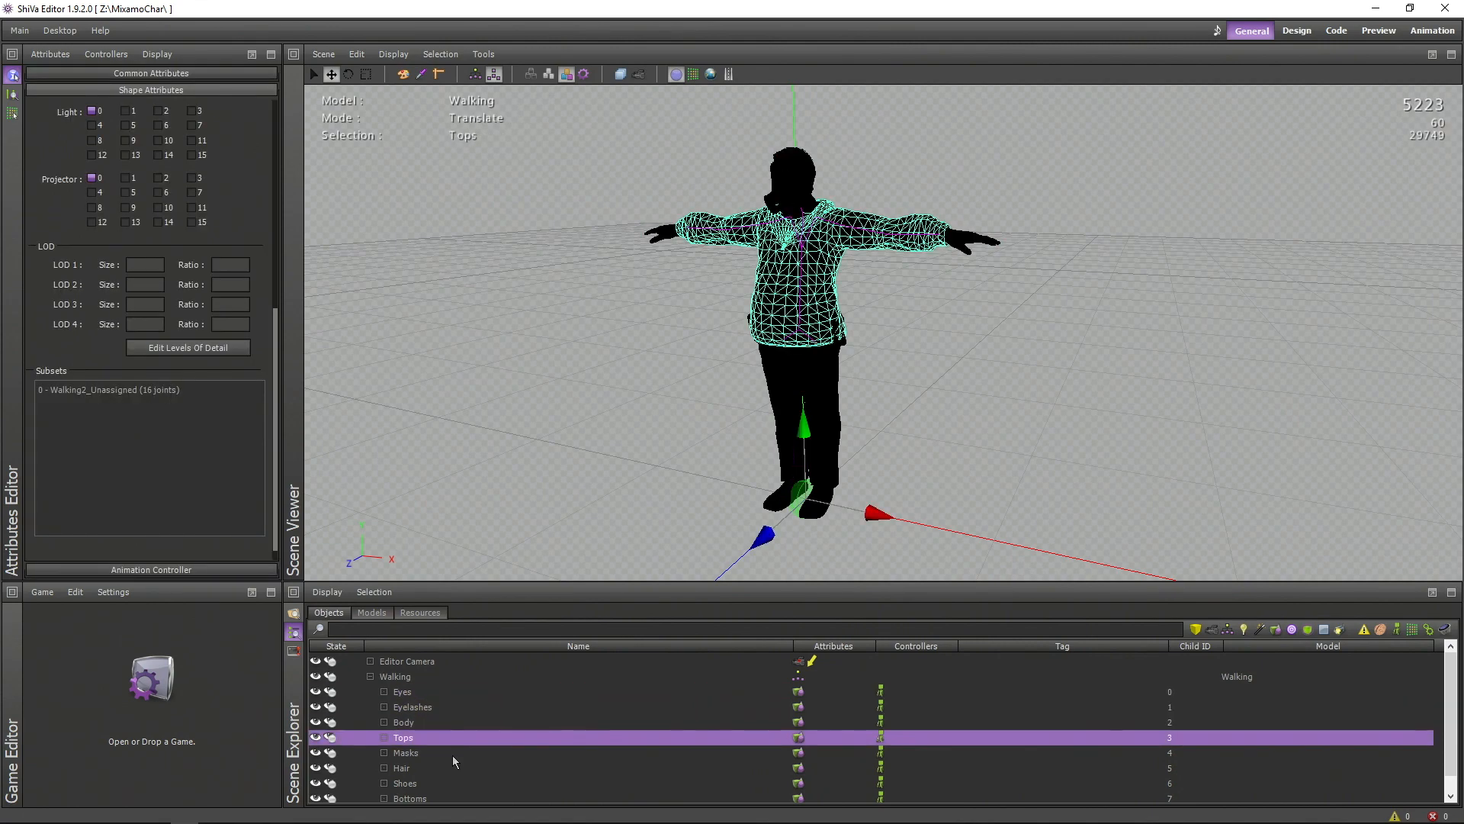
{"action": "left_click", "coordinate": [451, 754]}
{"action": "left_click", "coordinate": [453, 770]}
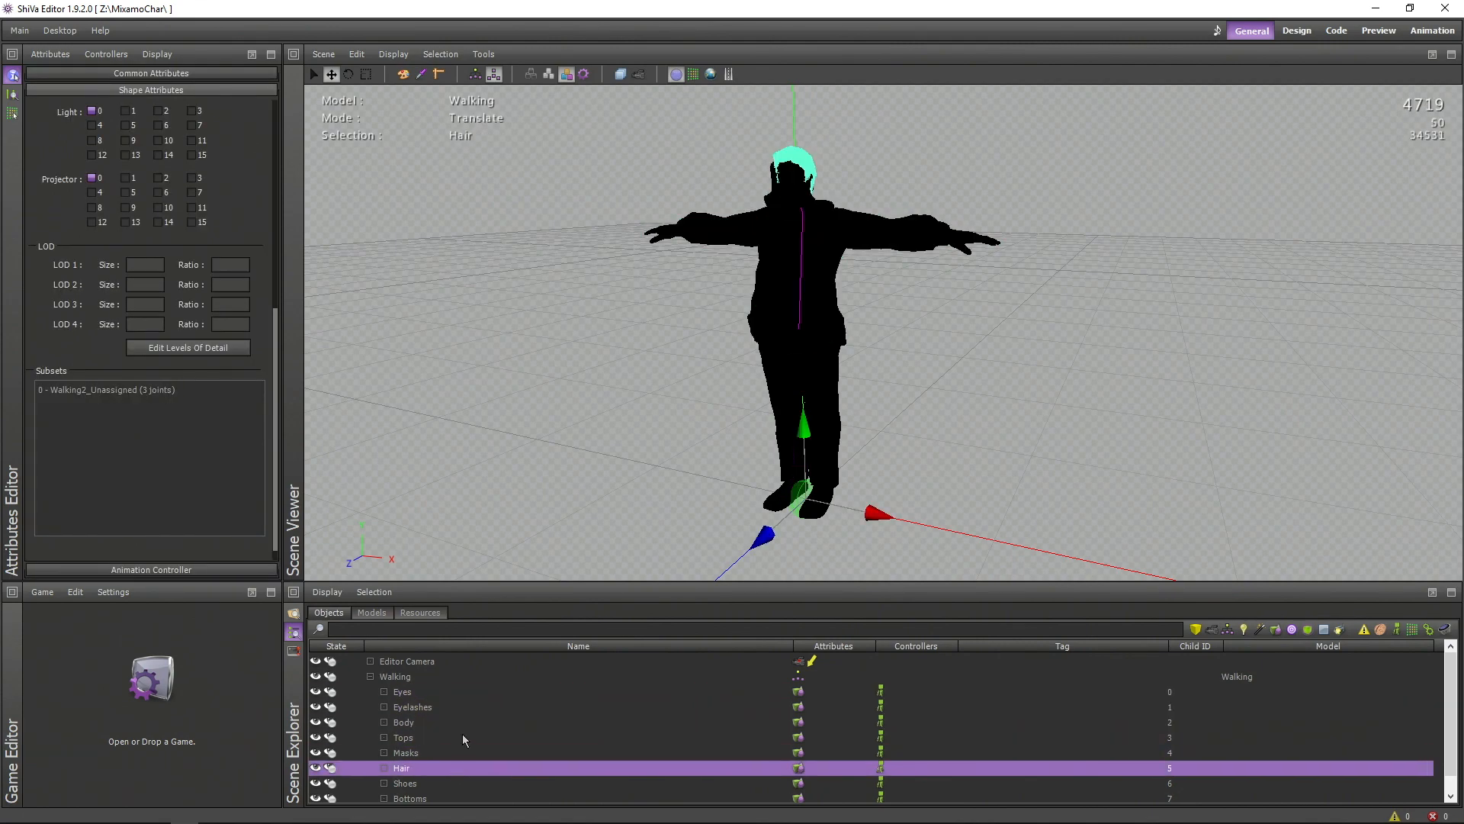
{"action": "scroll", "coordinate": [462, 734], "scroll_direction": "down", "scroll_amount": 1}
{"action": "scroll", "coordinate": [471, 721], "scroll_direction": "up", "scroll_amount": 1}
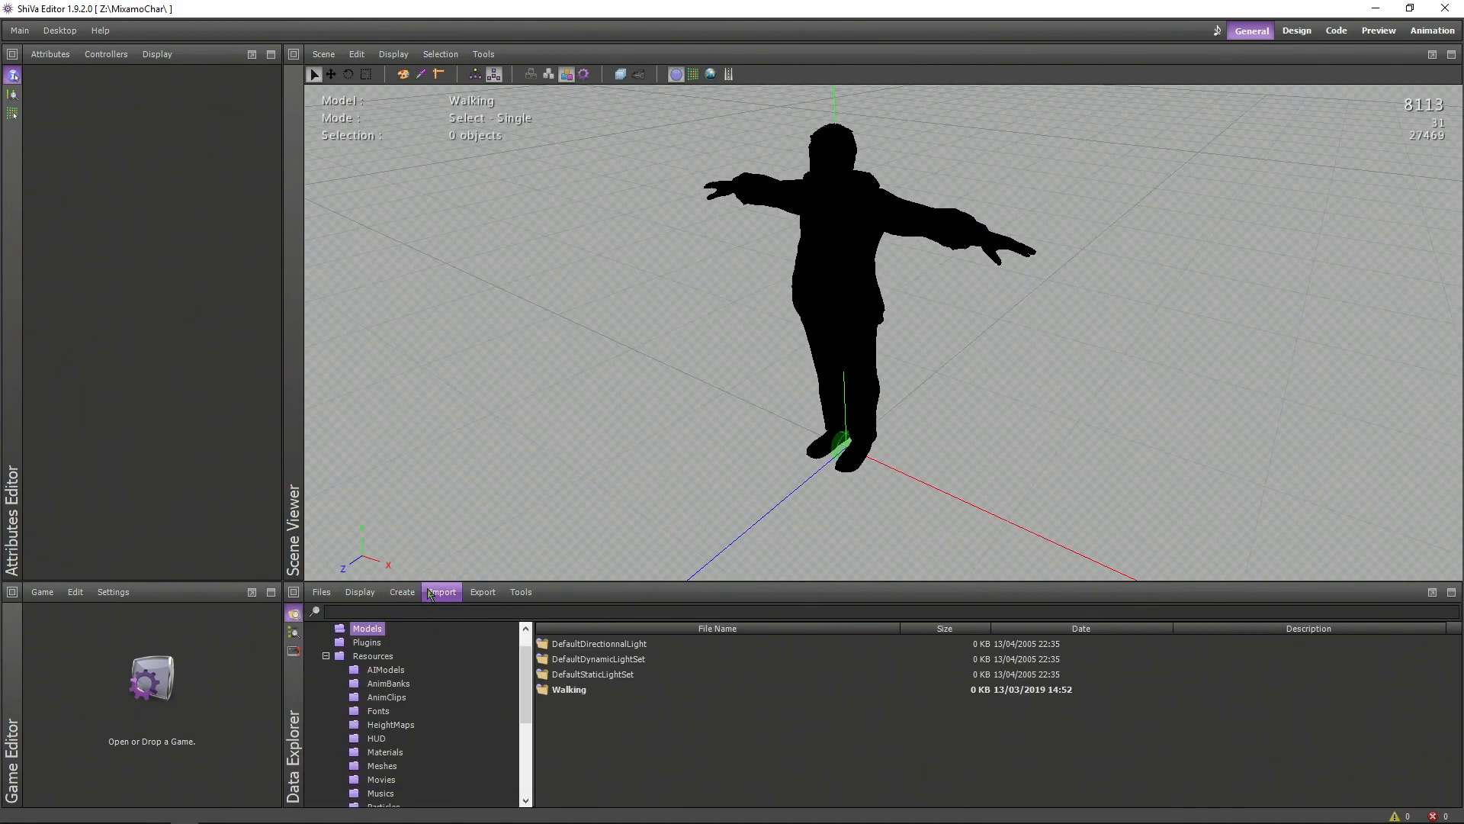
Step: Import all MaskedCharacter diffuse, gloss and specular PNG files together as textures, keeping their original size
{"action": "left_click", "coordinate": [442, 592]}
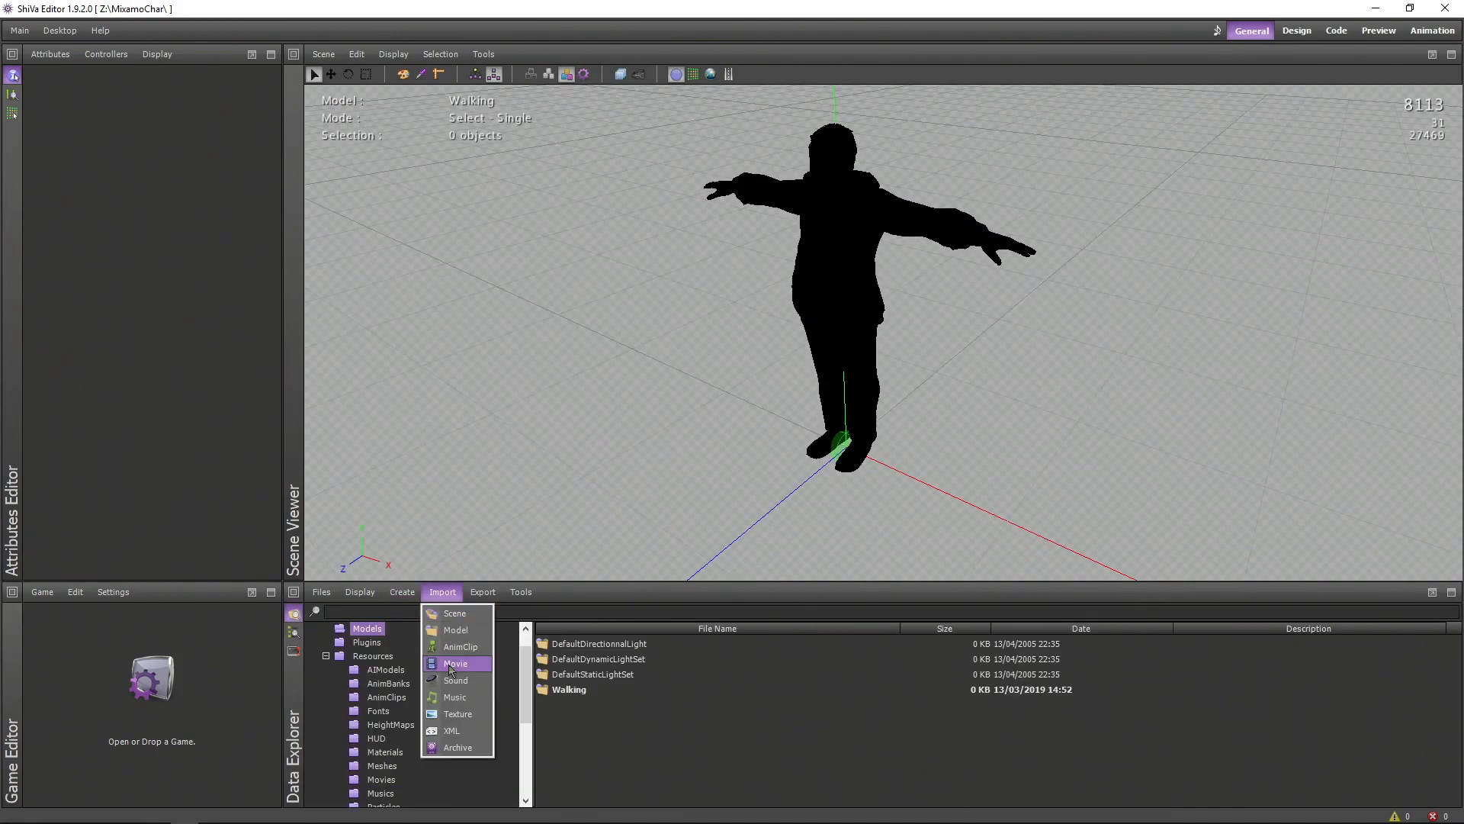
{"action": "left_click", "coordinate": [457, 713]}
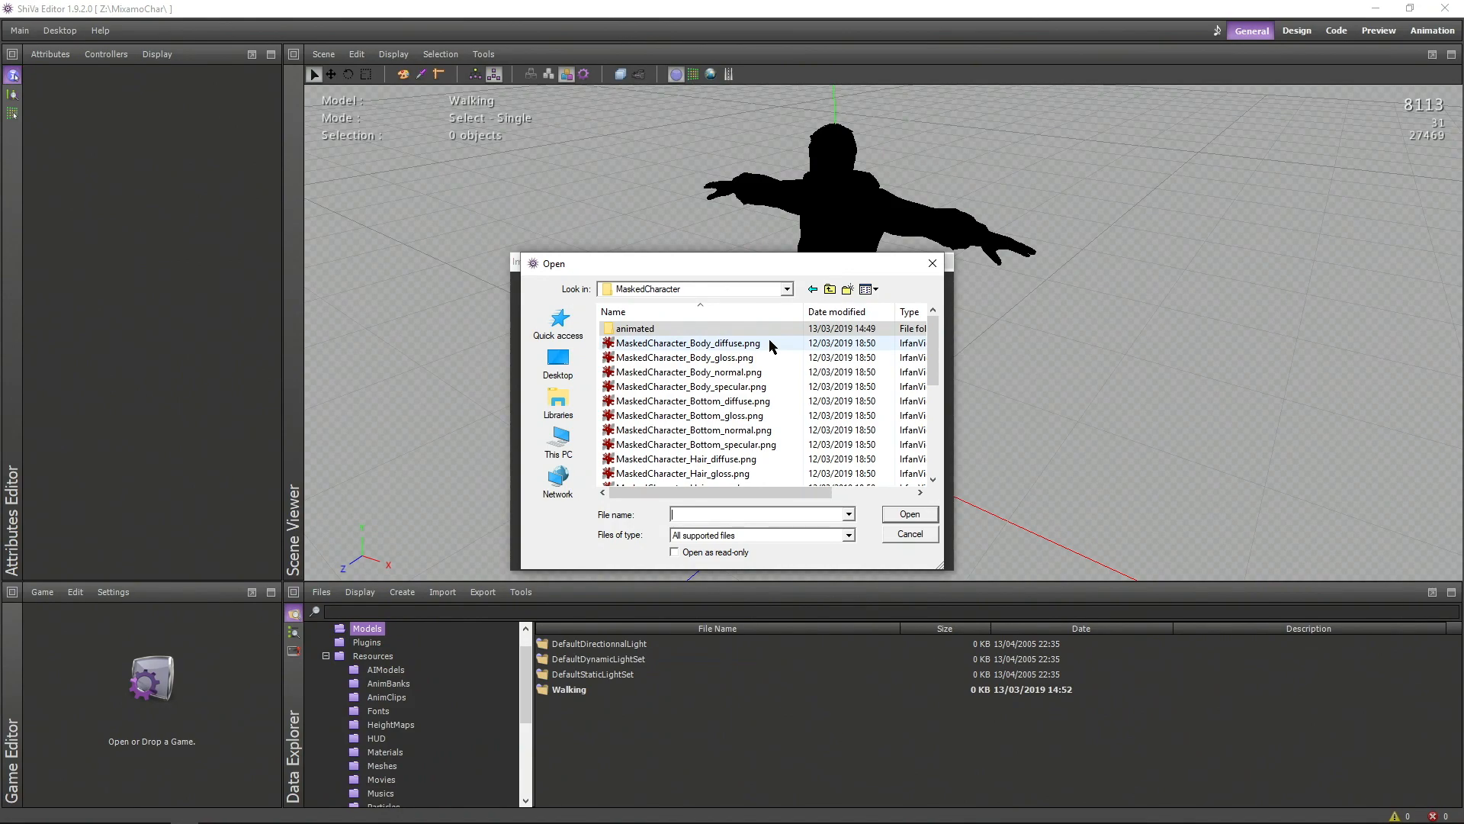
{"action": "left_click", "coordinate": [769, 340]}
{"action": "left_click", "coordinate": [767, 355], "text": "ctrl"}
{"action": "left_click", "coordinate": [772, 388], "text": "ctrl"}
{"action": "left_click", "coordinate": [771, 402], "text": "ctrl"}
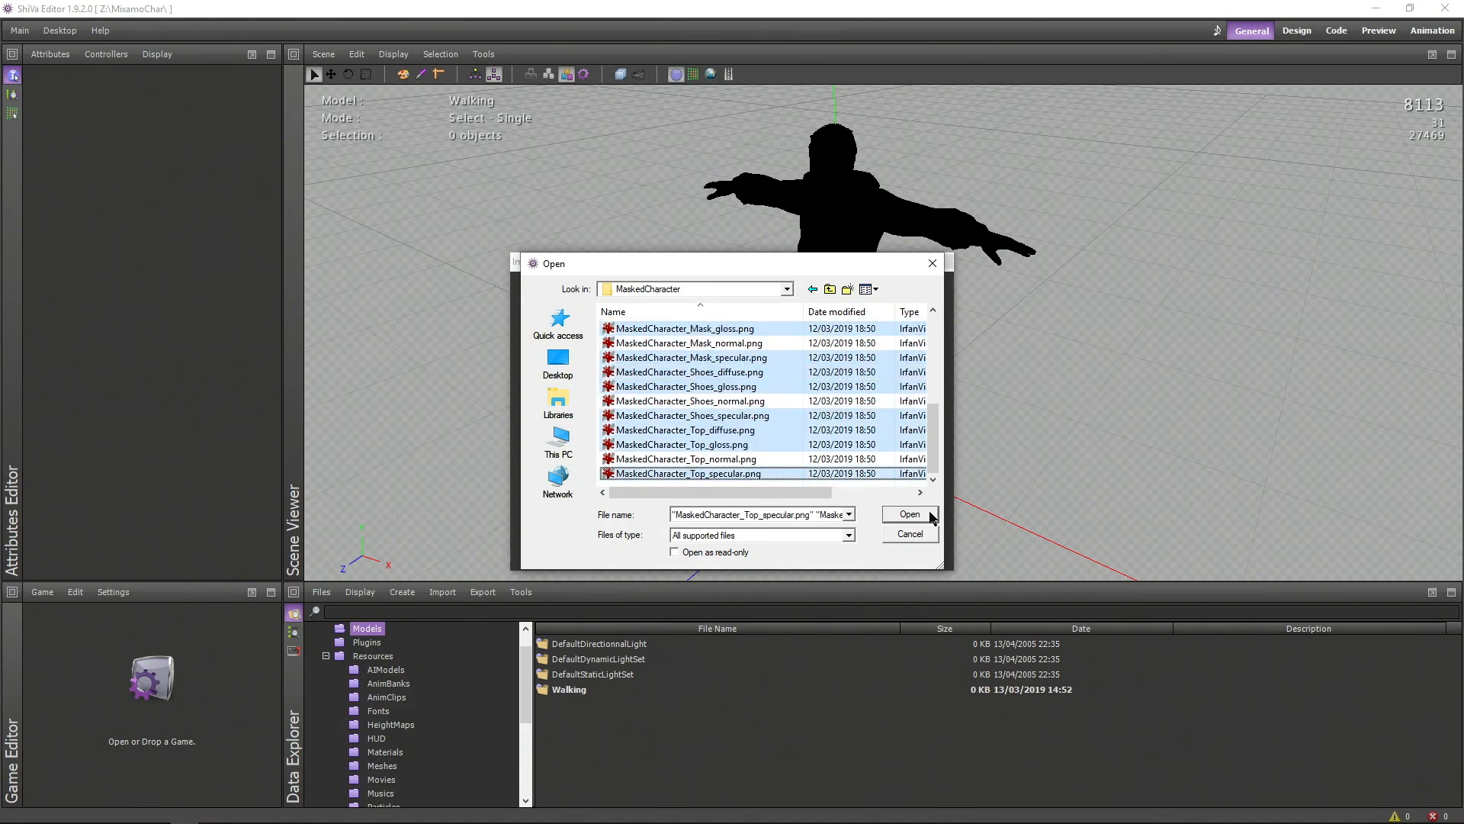
{"action": "left_click", "coordinate": [910, 514]}
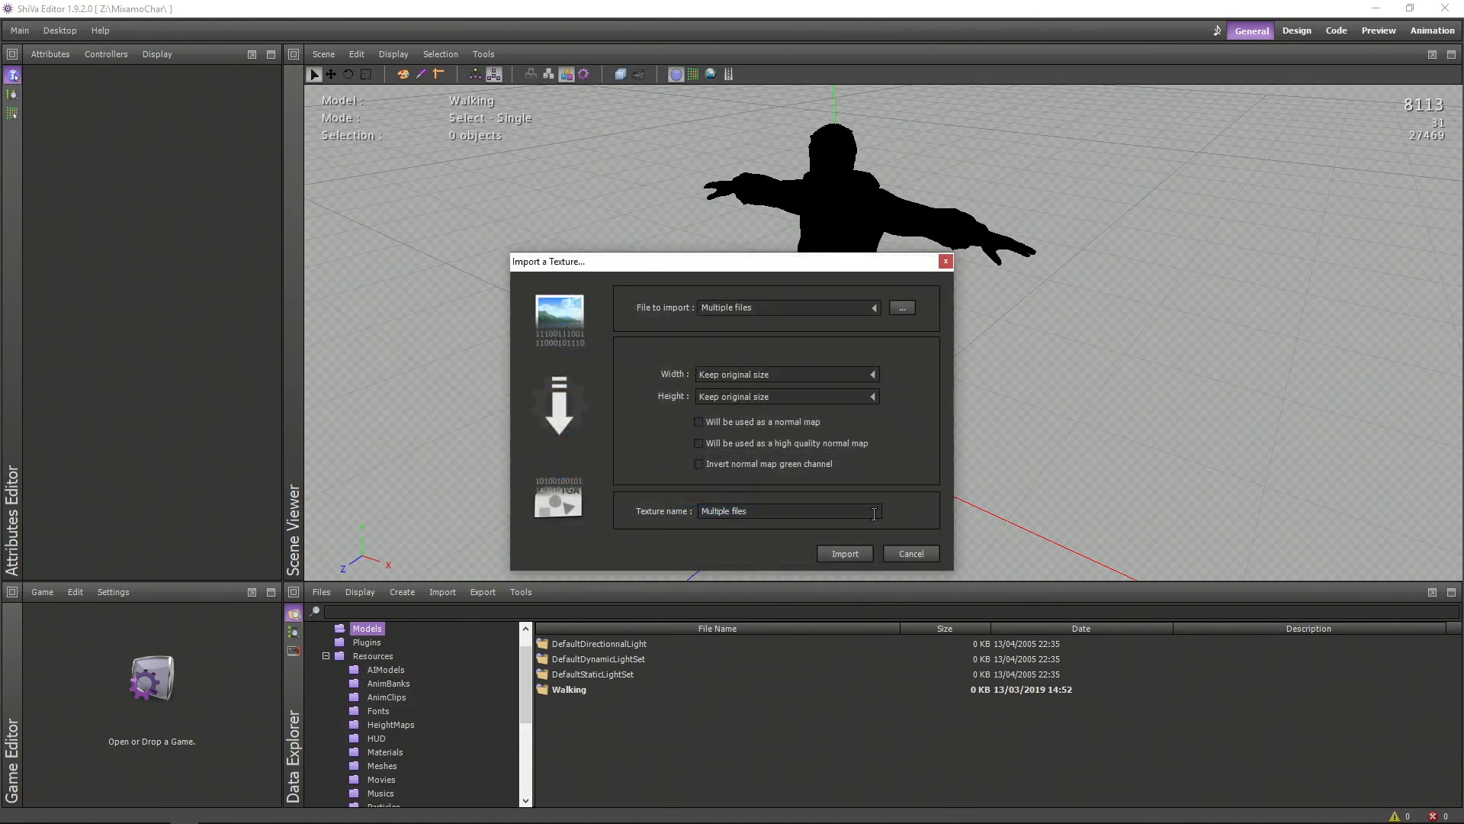
{"action": "left_click", "coordinate": [843, 553]}
Step: Import the MaskedCharacter normal PNG files as normal maps with the green channel inverted
{"action": "left_click", "coordinate": [441, 593]}
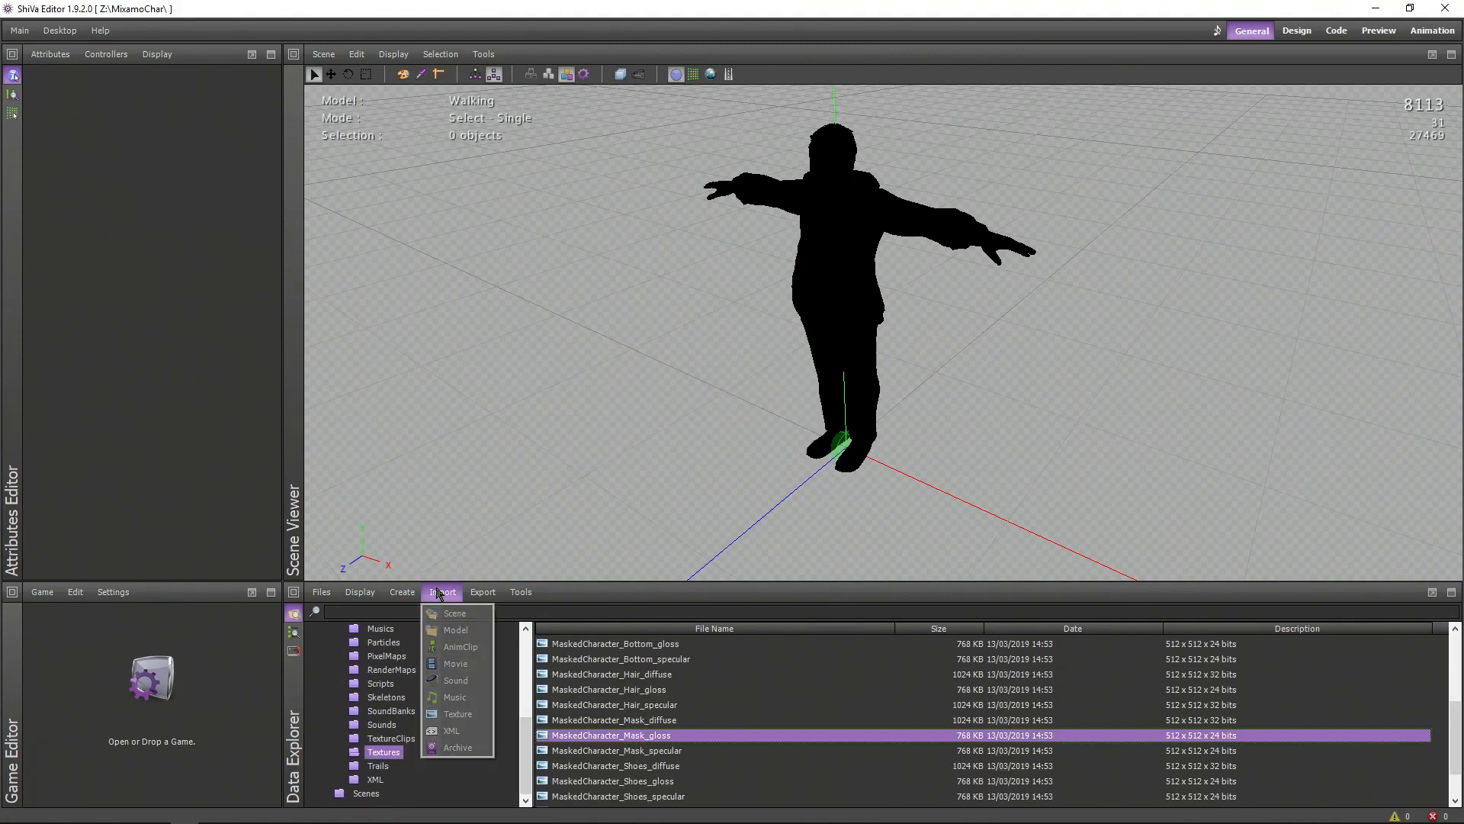
{"action": "left_click", "coordinate": [457, 713]}
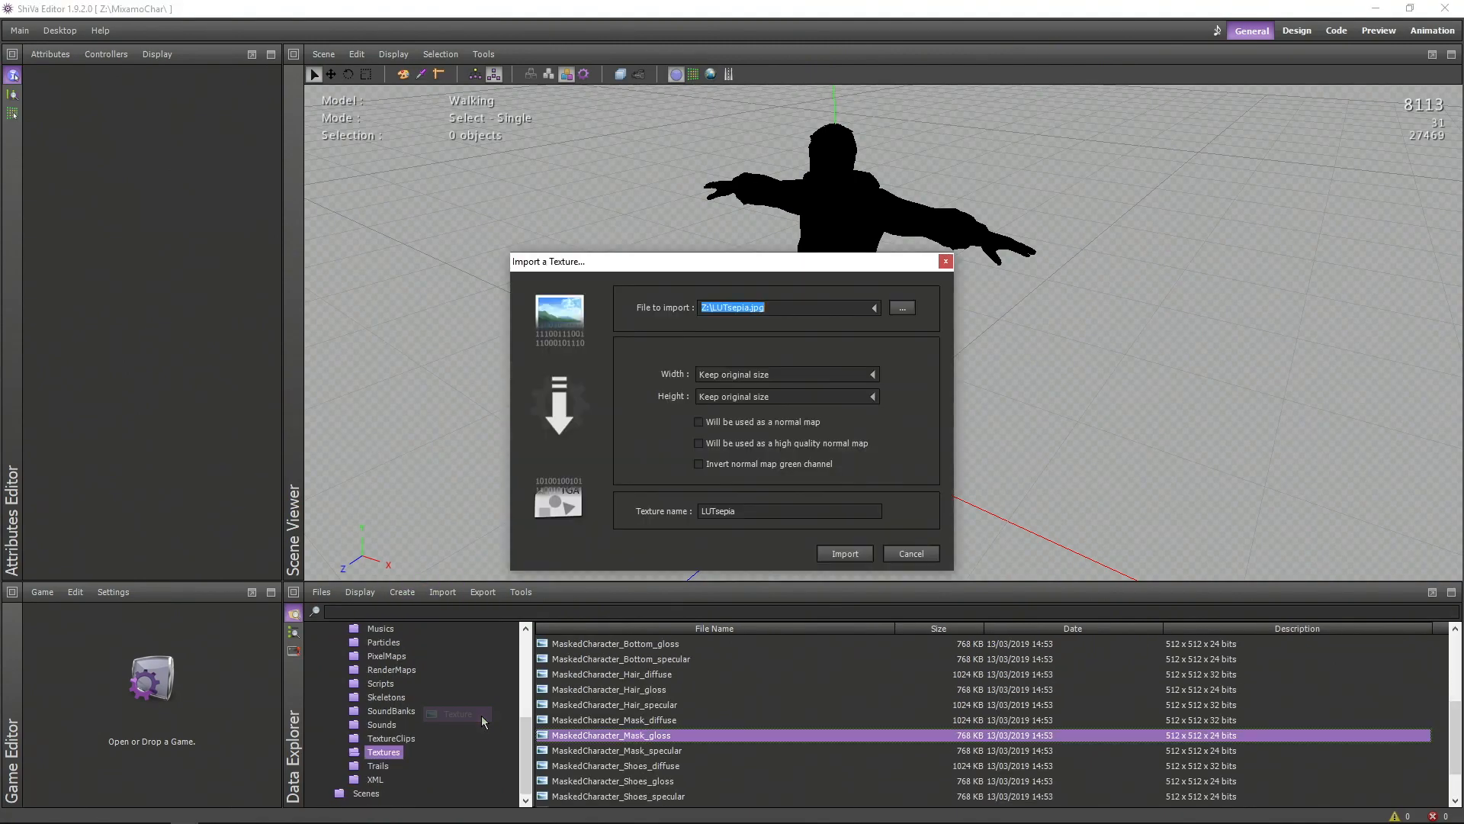
{"action": "left_click", "coordinate": [902, 308]}
{"action": "double_click", "coordinate": [772, 372]}
{"action": "left_click", "coordinate": [772, 372]}
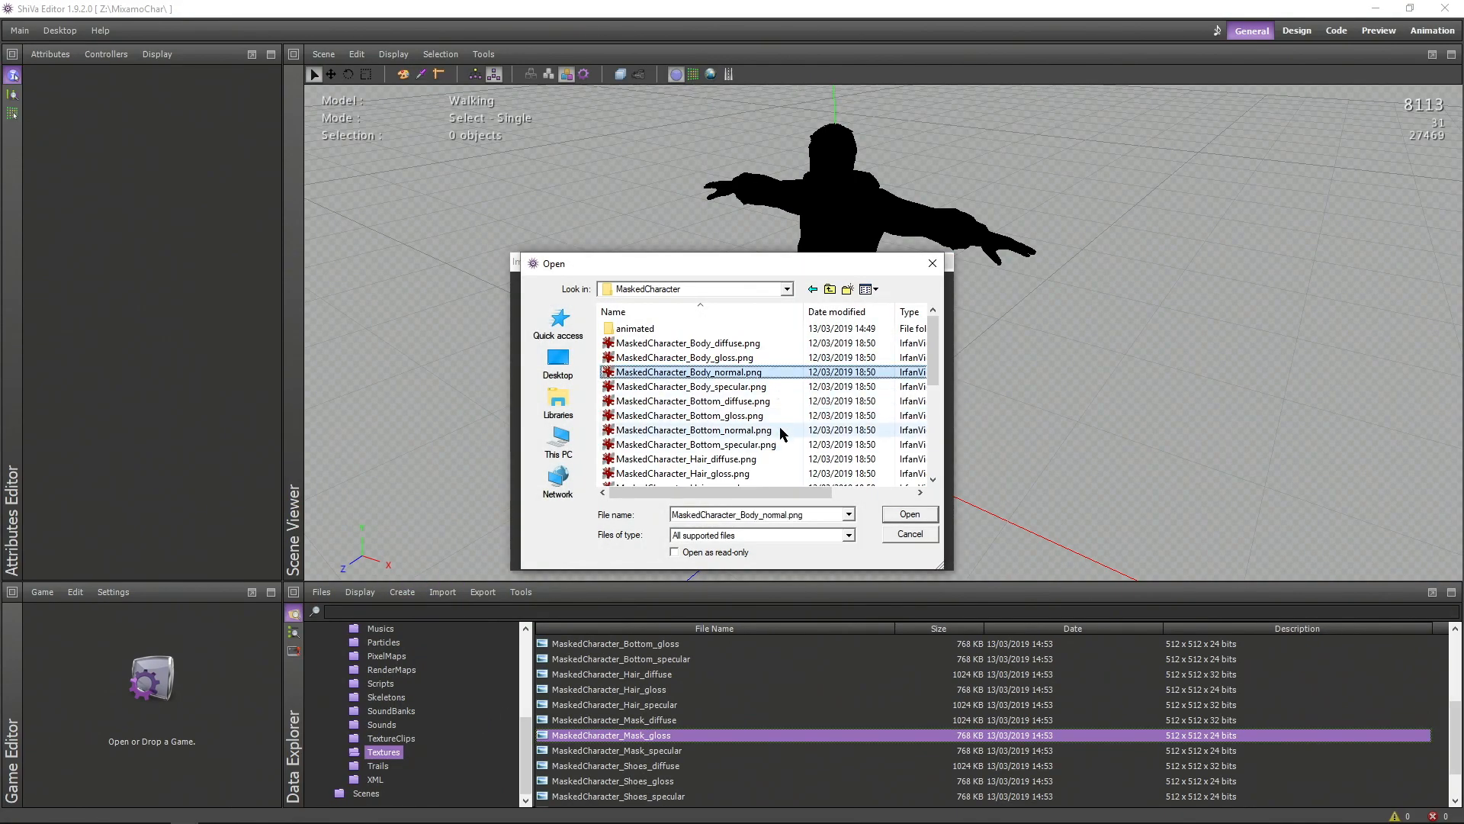
{"action": "left_click", "coordinate": [780, 429], "text": "ctrl"}
{"action": "key", "text": "Return"}
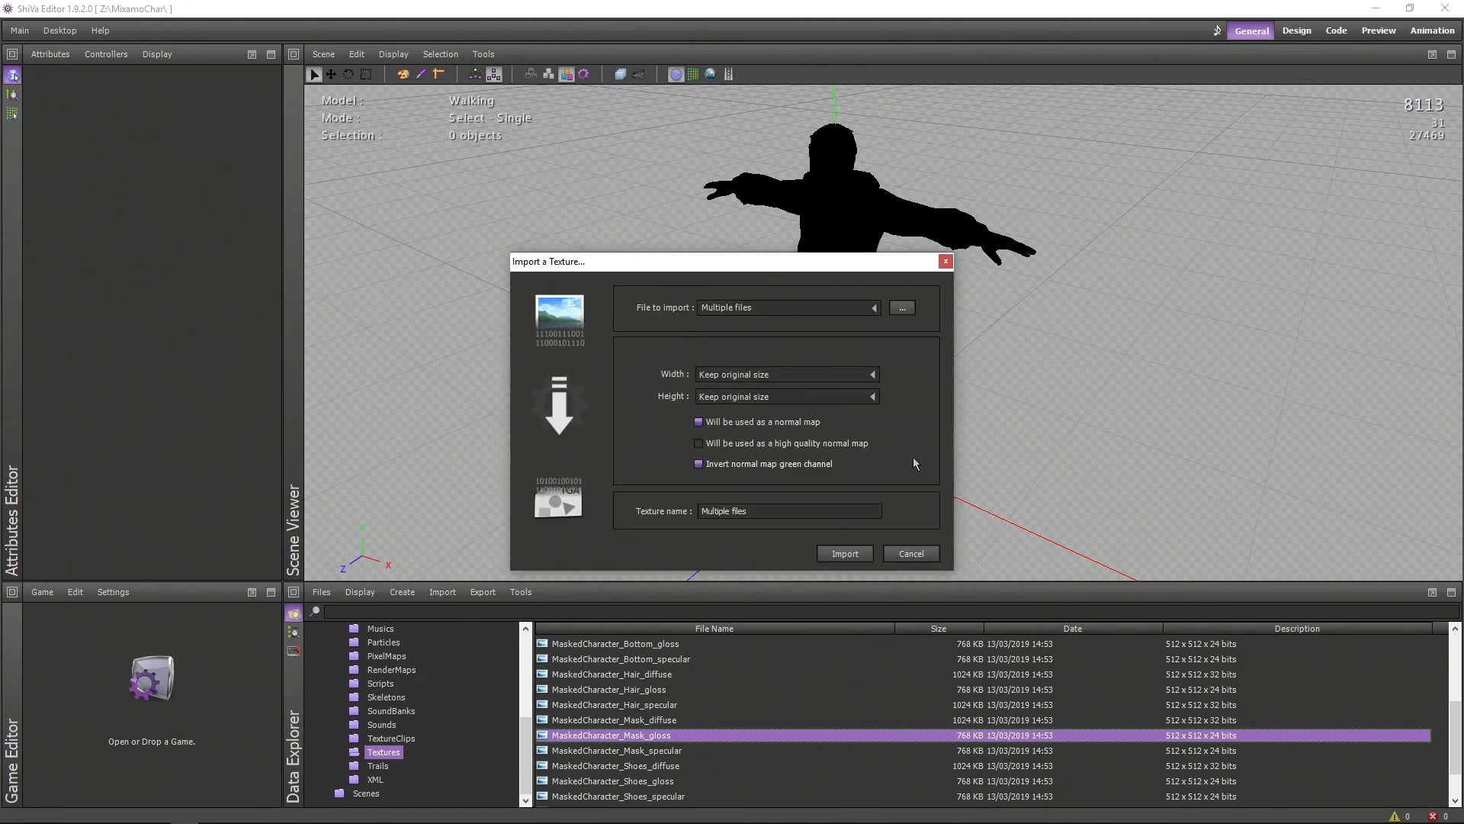
{"action": "left_click", "coordinate": [858, 555]}
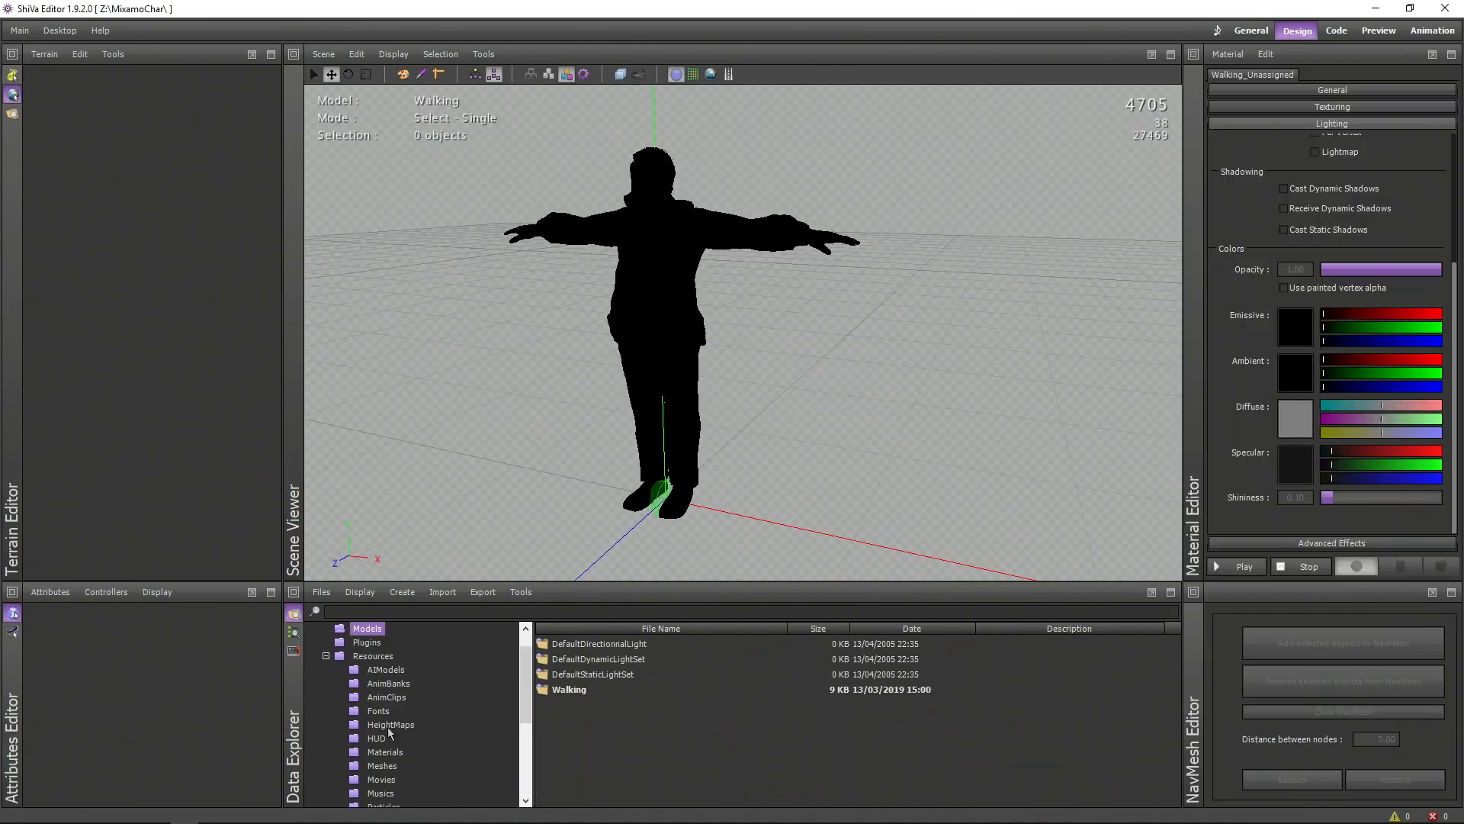
Step: Apply the Walking_Unassigned material to the Bottoms mesh and create a new material named Mix_trousers
{"action": "left_click", "coordinate": [385, 753]}
{"action": "left_click_drag", "start_coordinate": [595, 659], "coordinate": [663, 412]}
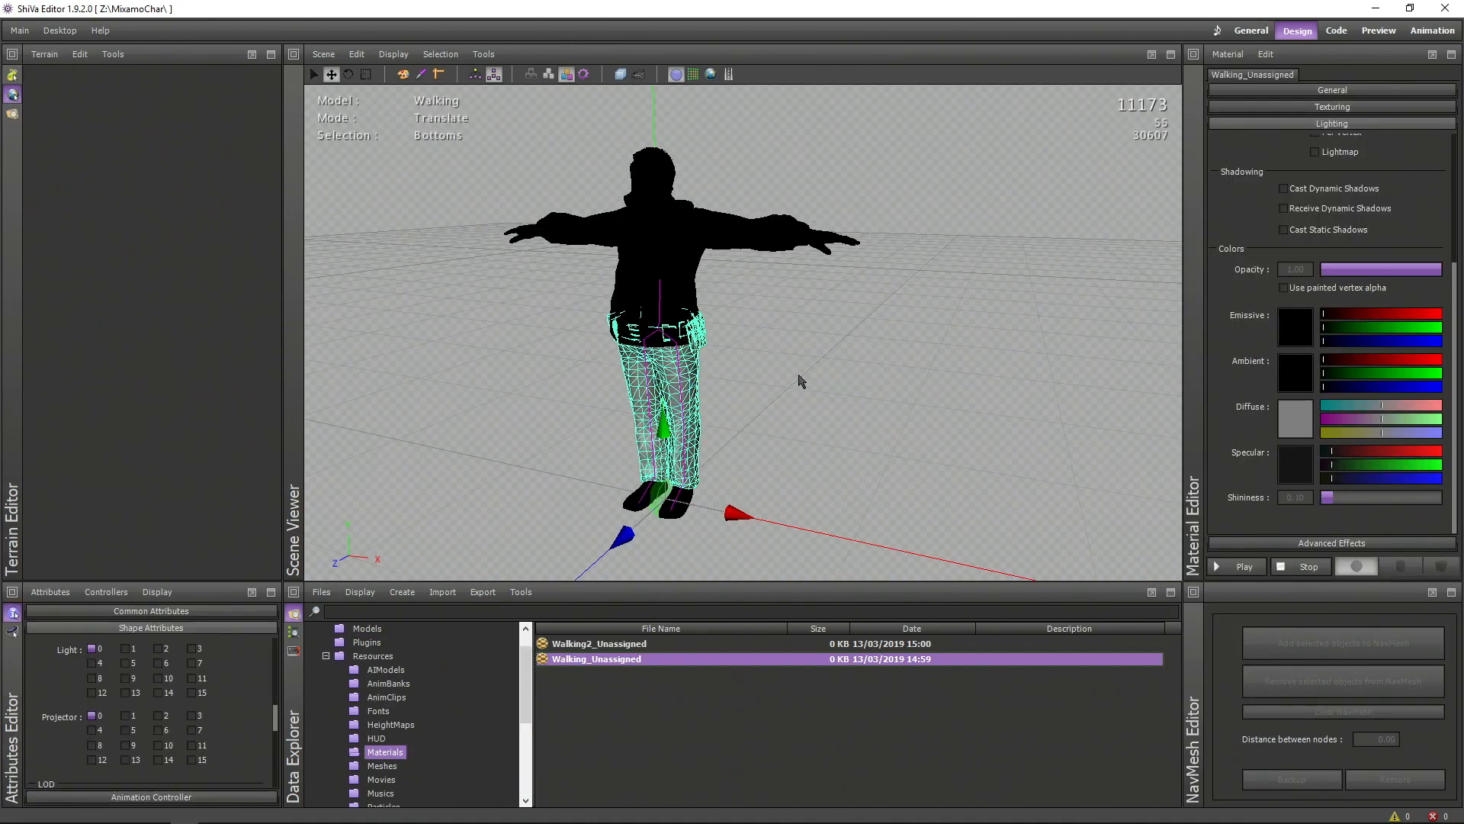
{"action": "left_click", "coordinate": [406, 596]}
{"action": "mouse_move", "coordinate": [426, 686]}
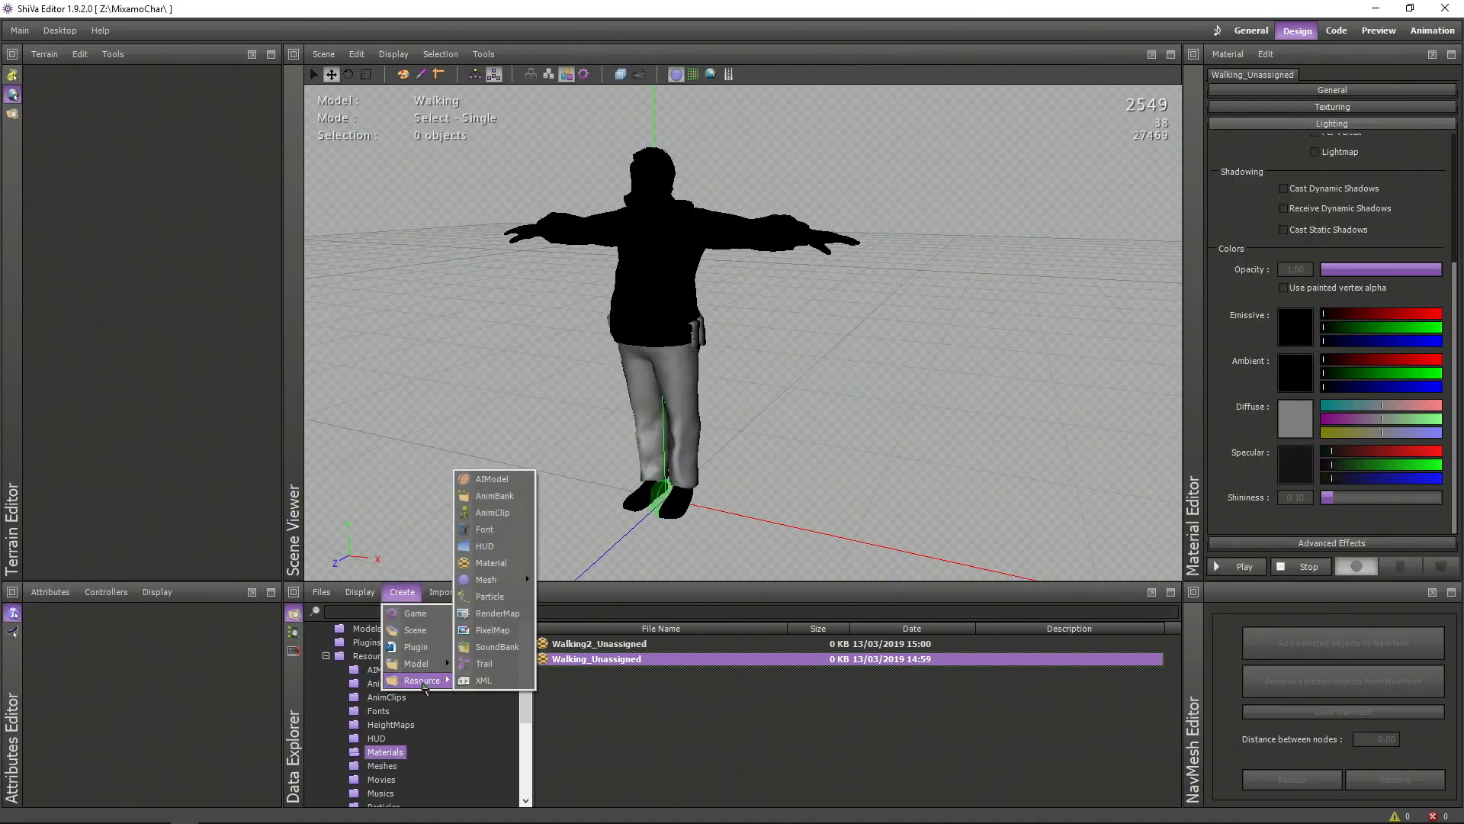
{"action": "left_click", "coordinate": [480, 571]}
{"action": "type", "text": "Mix_trousers"}
{"action": "key", "text": "Return"}
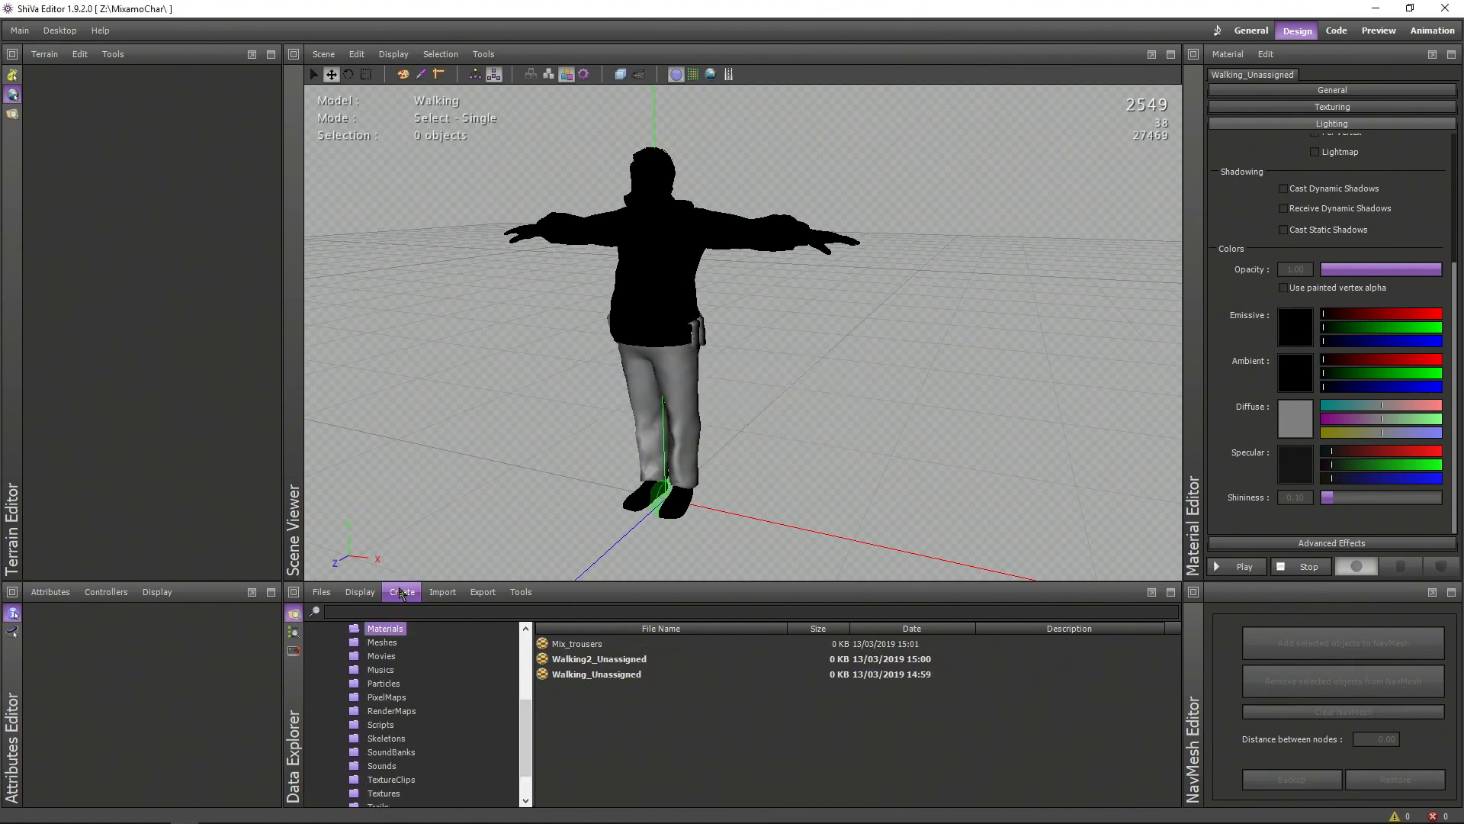
Step: Create a new material resource named Mix_shoes
{"action": "left_click", "coordinate": [402, 591]}
{"action": "mouse_move", "coordinate": [421, 679]}
{"action": "left_click", "coordinate": [491, 563]}
{"action": "type", "text": "Mi"}
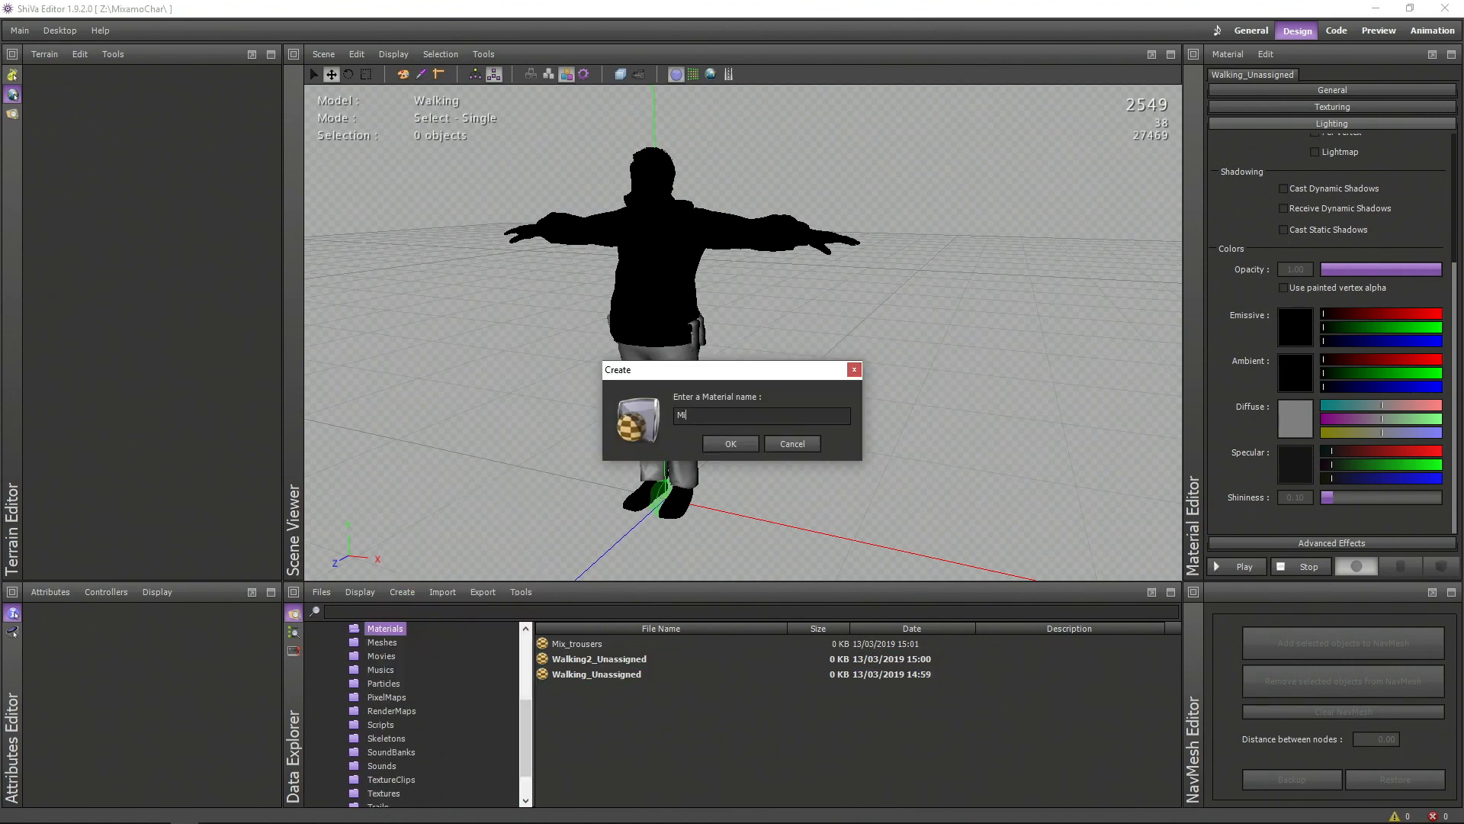
{"action": "type", "text": "x_shoes"}
{"action": "key", "text": "Return"}
Step: Create two more material resources named Mix_top and Mix_hair
{"action": "left_click", "coordinate": [405, 592]}
{"action": "mouse_move", "coordinate": [423, 682]}
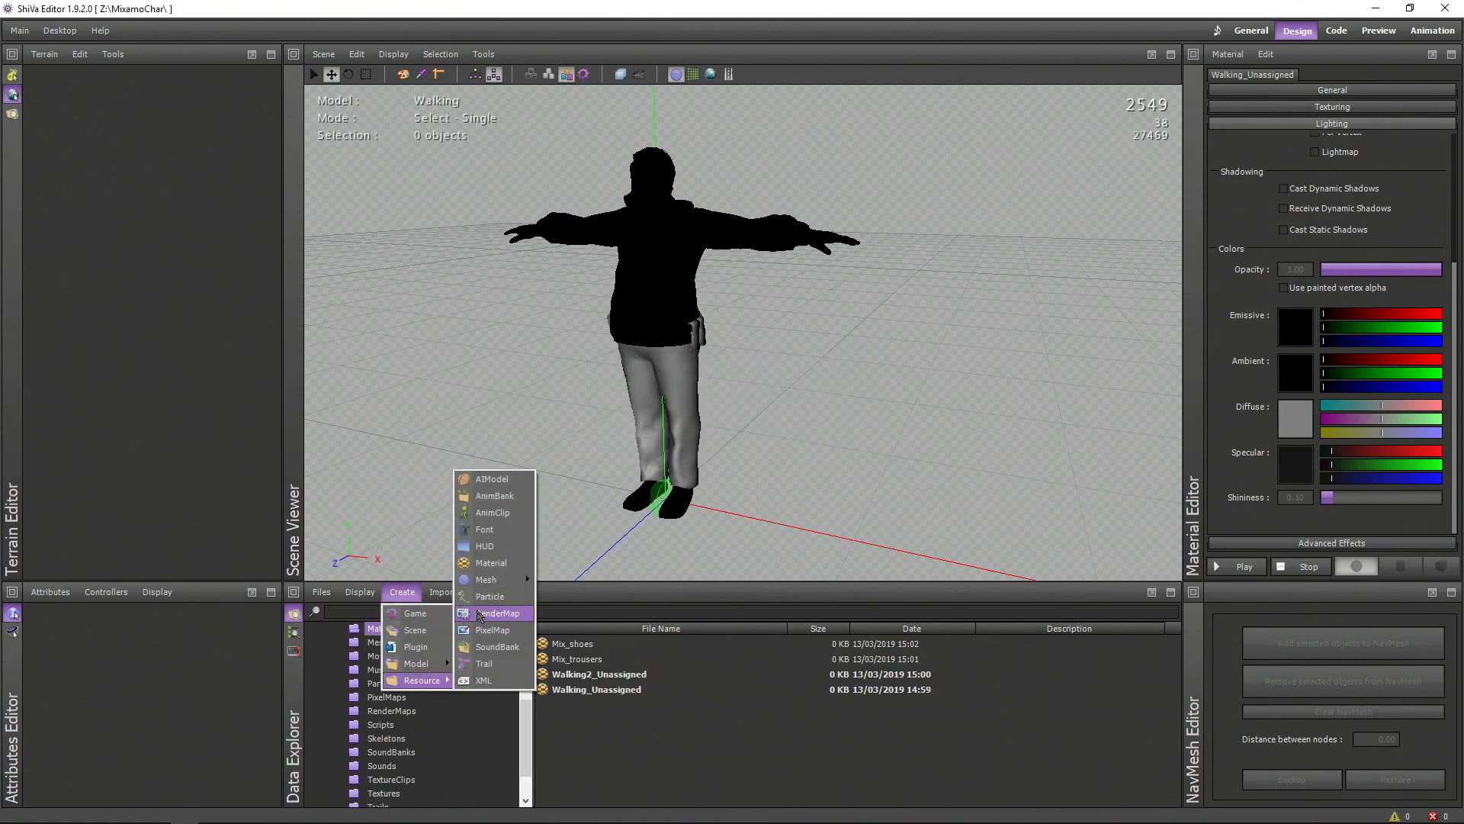
{"action": "left_click", "coordinate": [488, 568]}
{"action": "type", "text": "Mix_top"}
{"action": "key", "text": "Return"}
{"action": "left_click", "coordinate": [402, 592]}
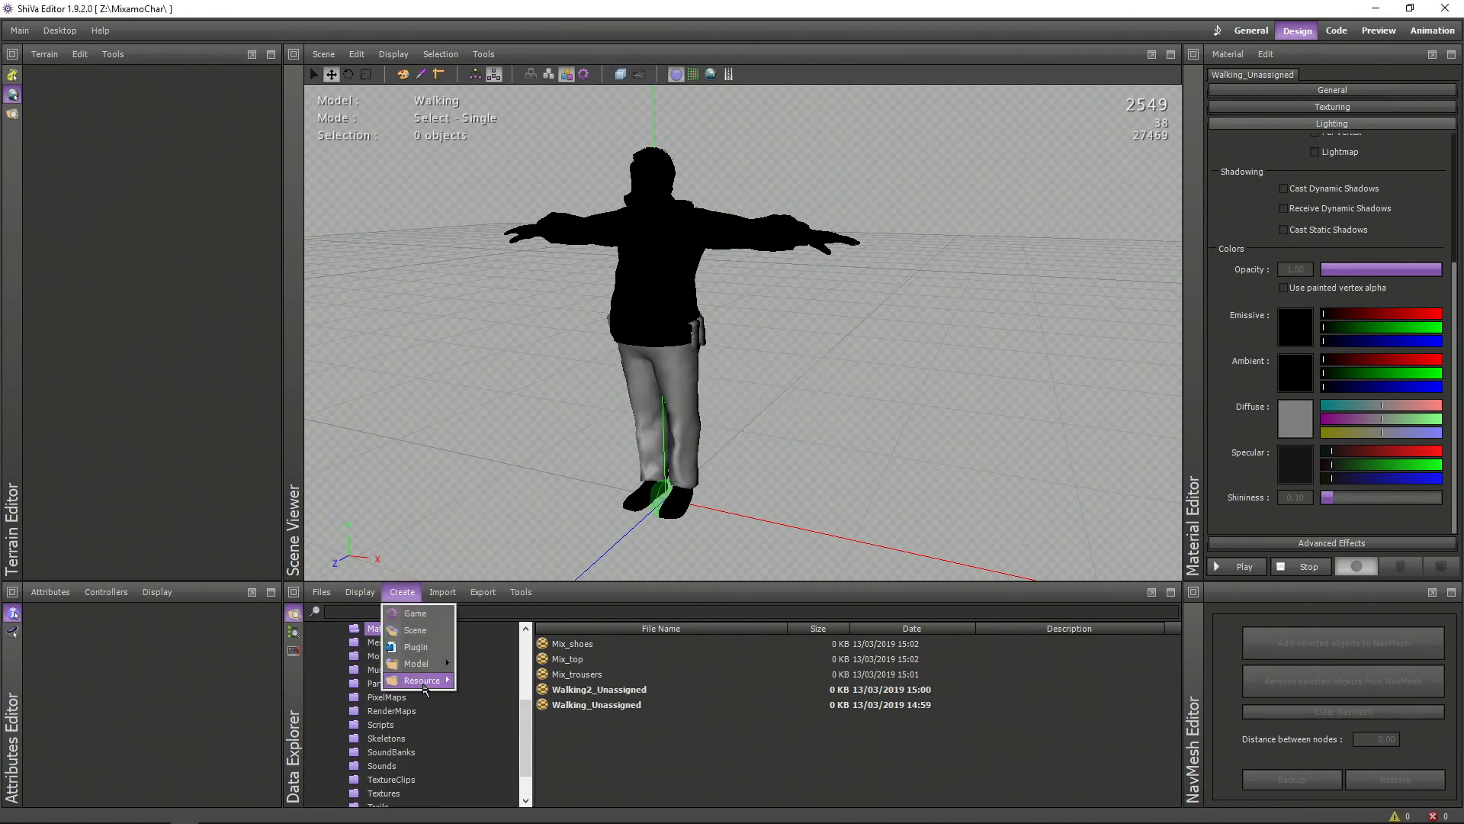
{"action": "left_click", "coordinate": [491, 562]}
{"action": "type", "text": "Mix_"}
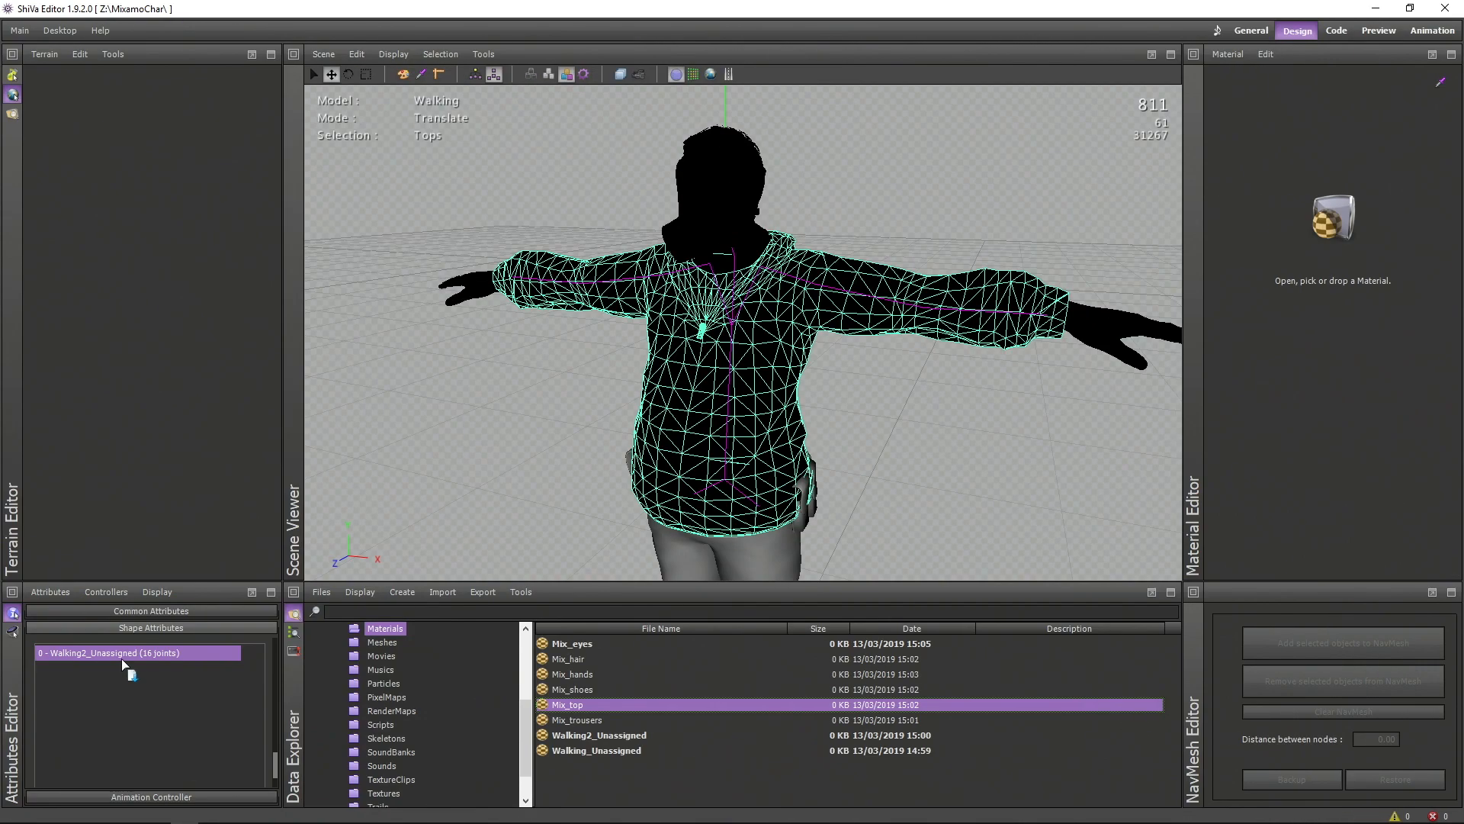
Step: Assign Mix_top to the Tops mesh and set MaskedCharacter_Top_diffuse as effect map 0, with the matching Top_specular and Top_normal maps
{"action": "left_click_drag", "start_coordinate": [121, 671], "coordinate": [126, 668]}
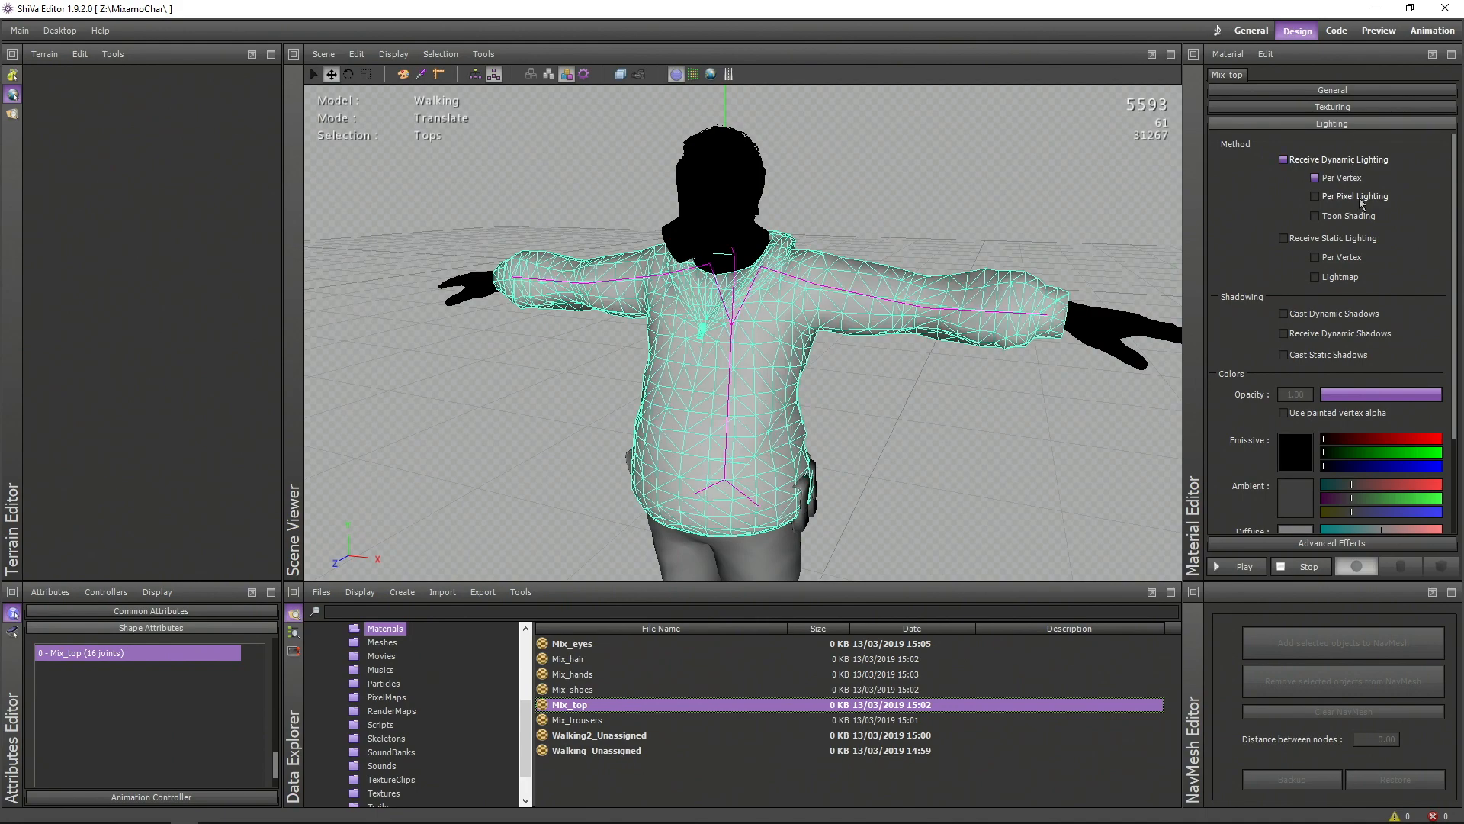
{"action": "left_click", "coordinate": [1328, 111]}
{"action": "left_click", "coordinate": [1424, 158]}
{"action": "left_click", "coordinate": [1396, 425]}
{"action": "left_click", "coordinate": [1424, 364]}
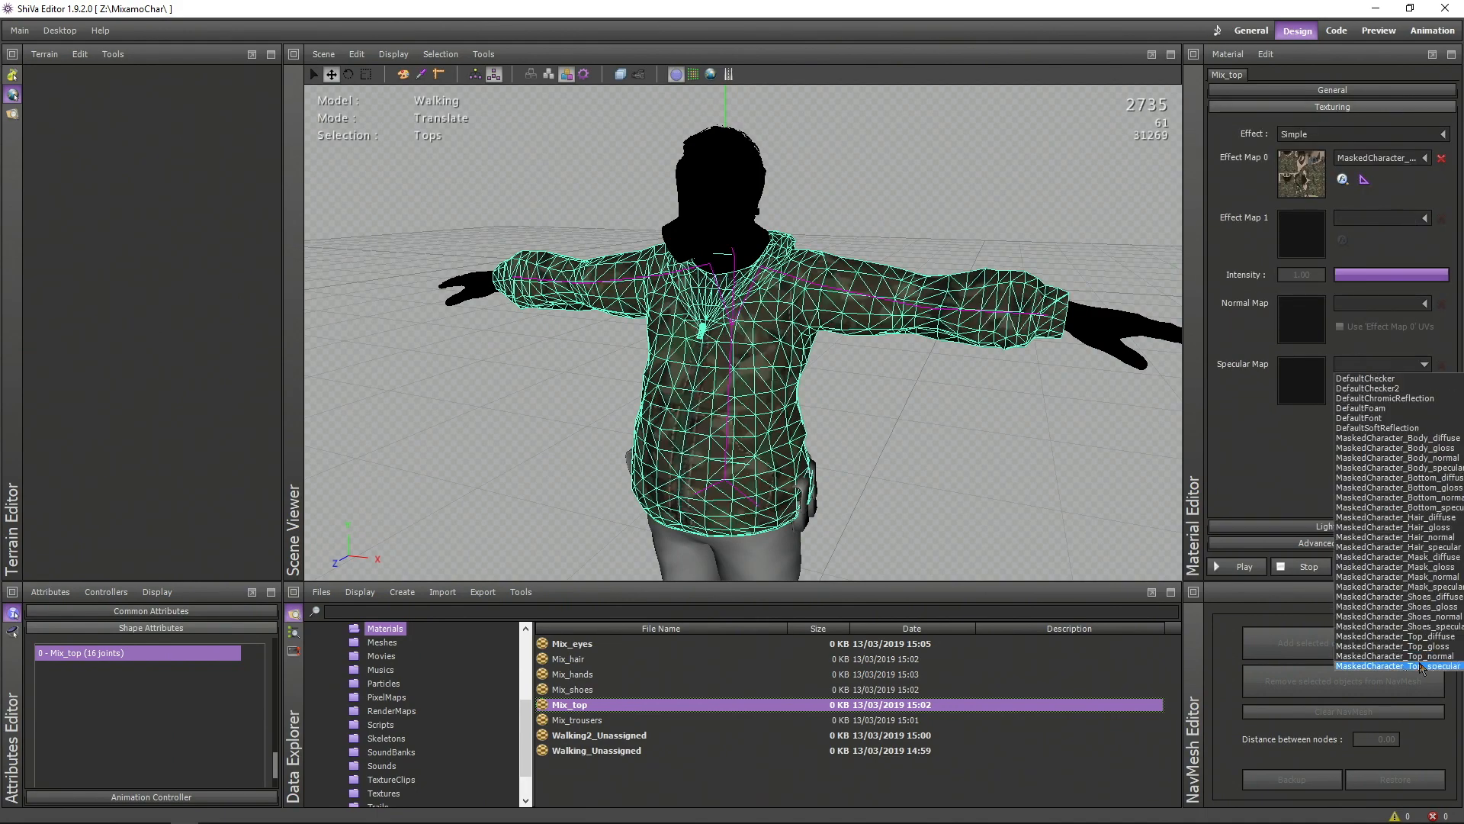
{"action": "left_click", "coordinate": [1395, 667]}
{"action": "left_click", "coordinate": [1397, 303]}
{"action": "left_click", "coordinate": [1395, 591]}
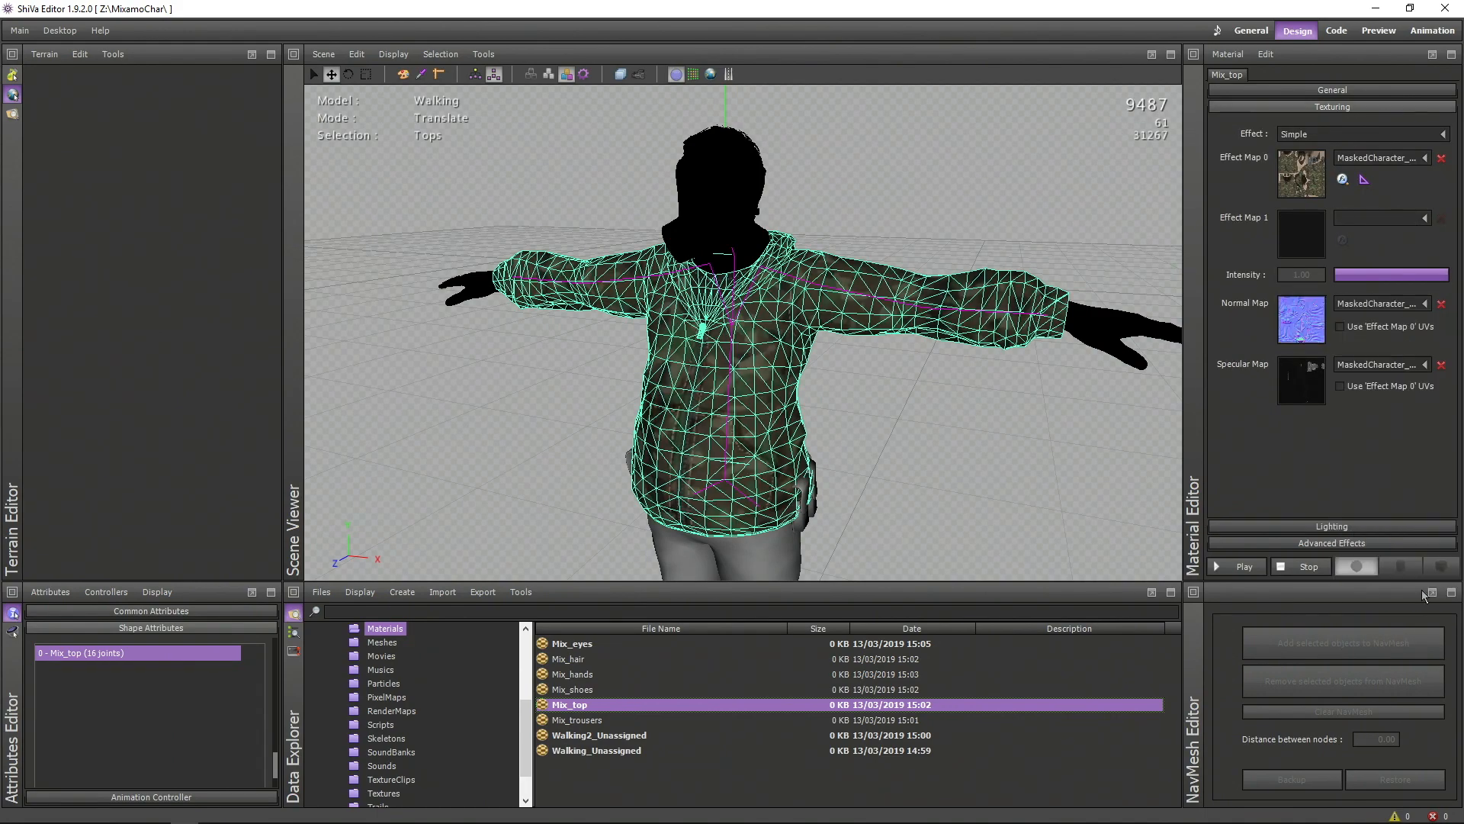
Step: Deselect the Tops mesh and set the Mix_top texturing effect to None to examine the jacket's normal-mapped shading without the diffuse texture
{"action": "left_click", "coordinate": [809, 395]}
{"action": "mouse_move", "coordinate": [808, 397]}
{"action": "left_mouse_down"}
{"action": "mouse_move", "coordinate": [945, 295]}
{"action": "mouse_move", "coordinate": [1096, 389]}
{"action": "mouse_move", "coordinate": [903, 419]}
{"action": "mouse_move", "coordinate": [807, 377]}
{"action": "left_mouse_up"}
{"action": "right_click_drag", "start_coordinate": [806, 376], "coordinate": [928, 529]}
{"action": "middle_click_drag", "start_coordinate": [928, 529], "coordinate": [834, 340]}
{"action": "right_click_drag", "start_coordinate": [833, 340], "coordinate": [902, 376]}
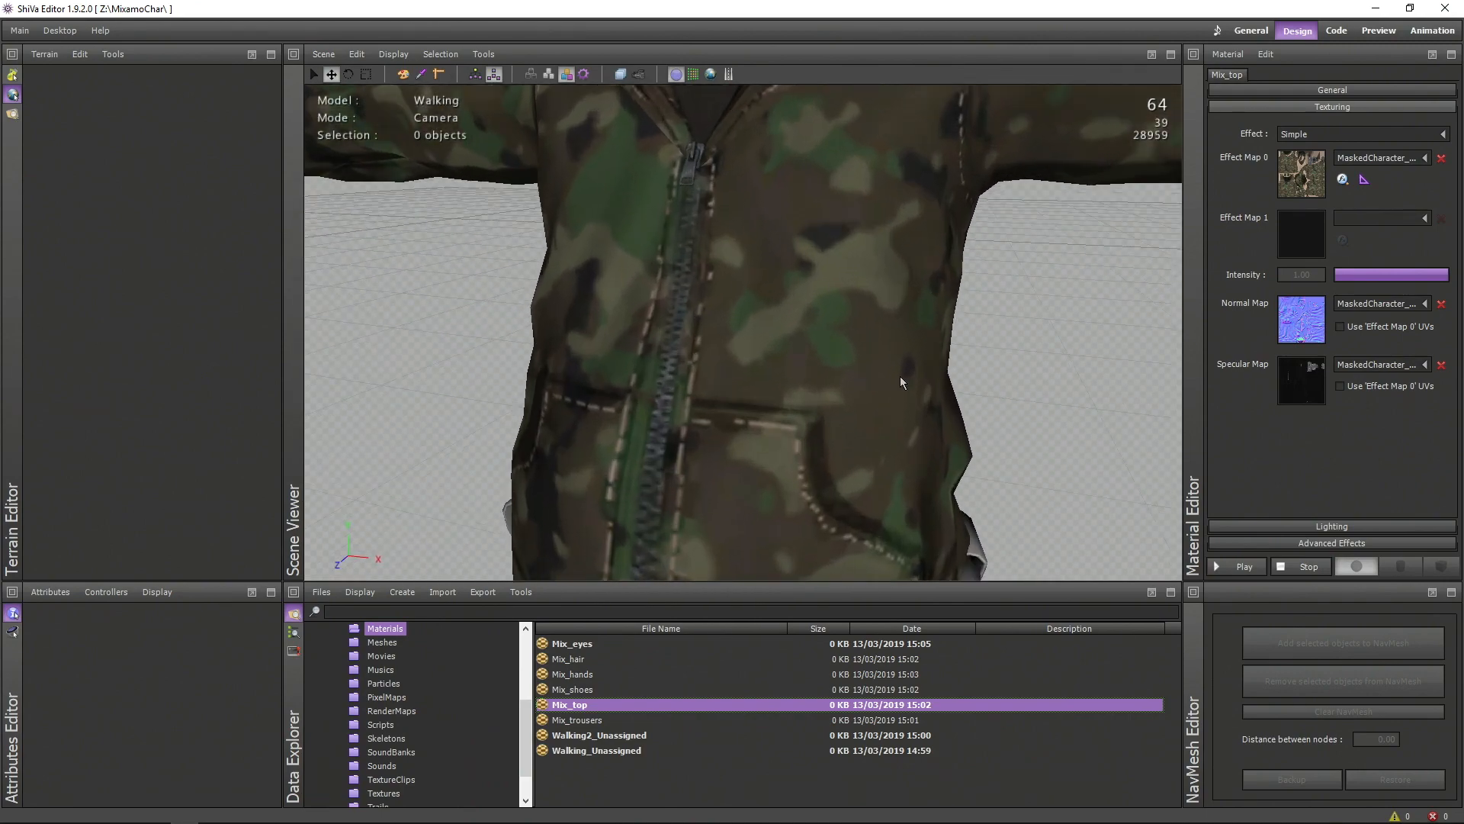
{"action": "left_click_drag", "start_coordinate": [902, 376], "coordinate": [831, 320]}
{"action": "left_click", "coordinate": [1357, 134]}
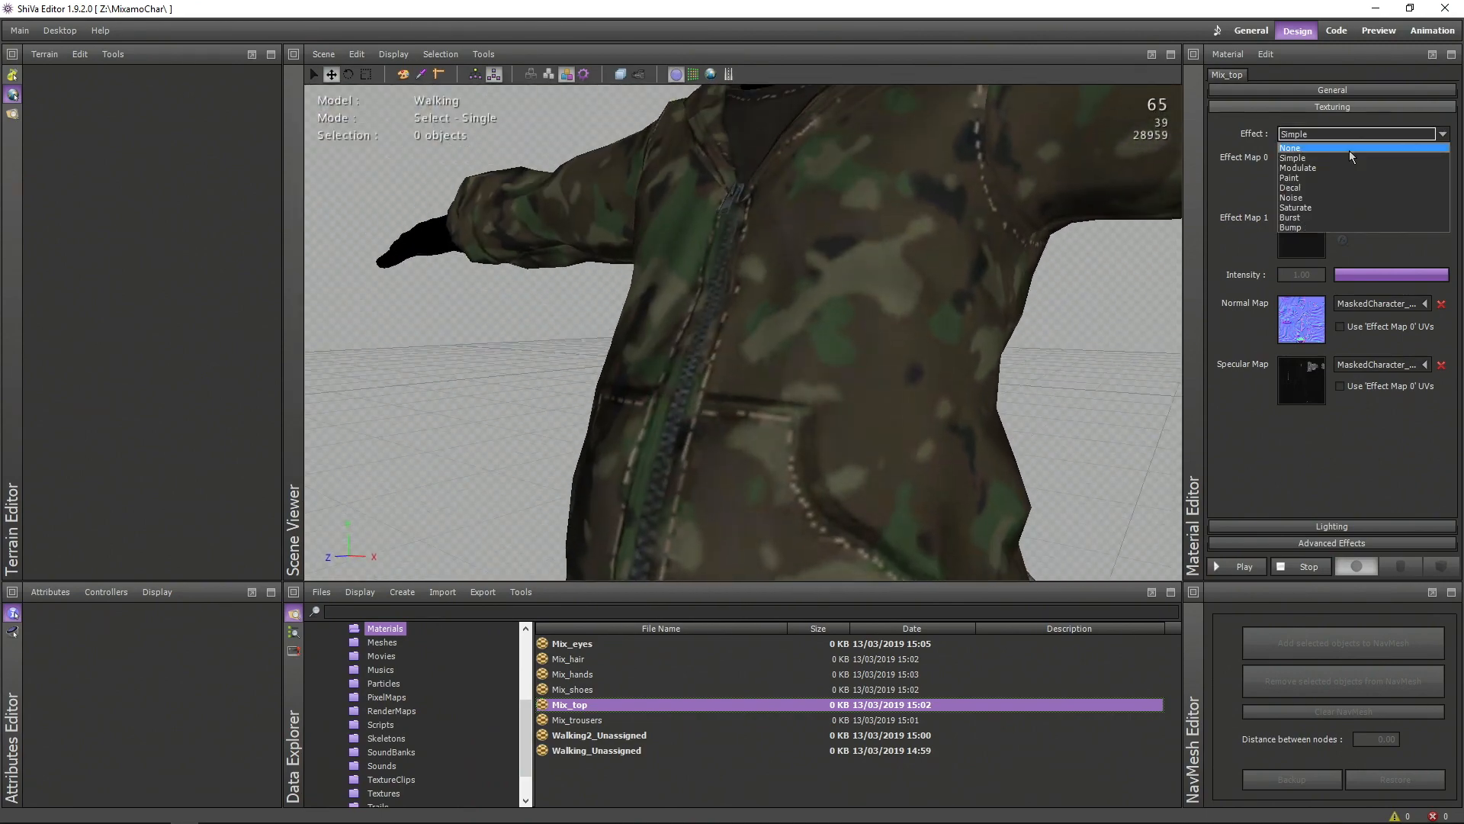
{"action": "left_click", "coordinate": [1348, 146]}
{"action": "left_click_drag", "start_coordinate": [938, 263], "coordinate": [882, 366]}
{"action": "right_click_drag", "start_coordinate": [883, 366], "coordinate": [883, 330]}
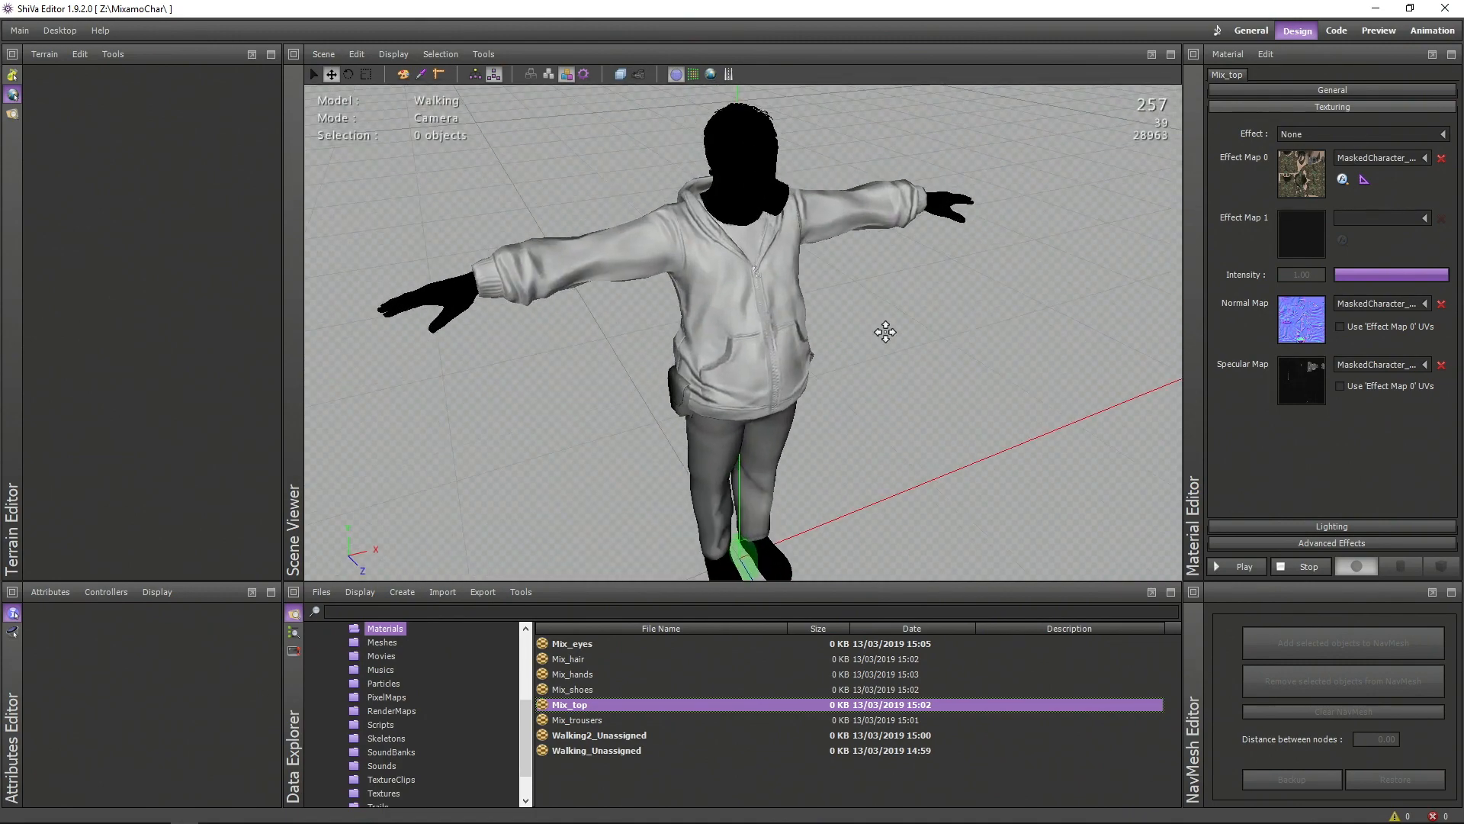
Step: Re-enable the diffuse texturing effect on the Mix_top material after examining the jacket's folds up close
{"action": "left_click_drag", "start_coordinate": [883, 330], "coordinate": [741, 305]}
{"action": "middle_click_drag", "start_coordinate": [741, 305], "coordinate": [744, 336]}
{"action": "right_click_drag", "start_coordinate": [744, 336], "coordinate": [872, 376], "text": "alt"}
{"action": "middle_click_drag", "start_coordinate": [873, 376], "coordinate": [919, 407], "text": "alt"}
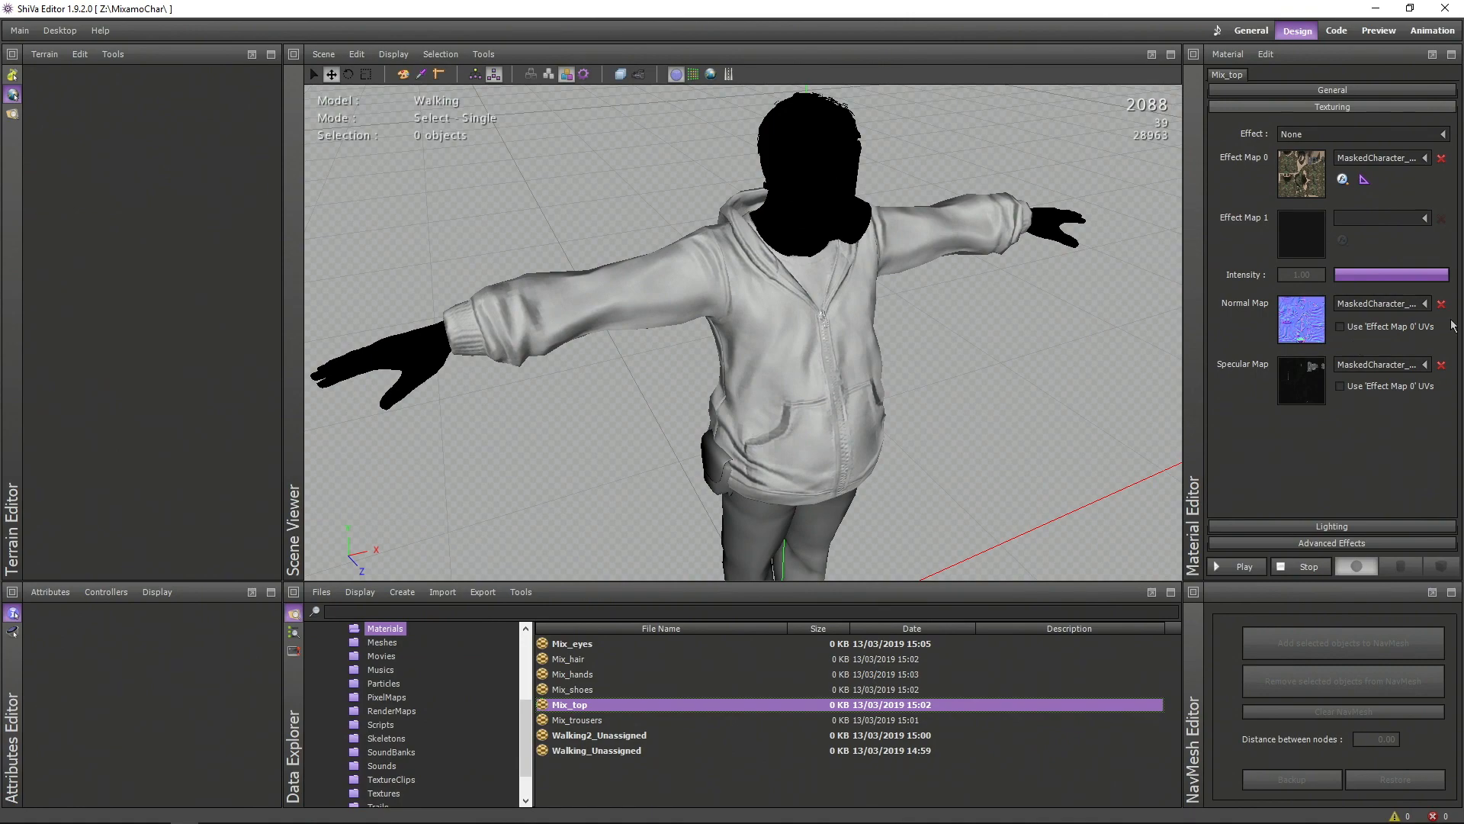
{"action": "left_click", "coordinate": [1368, 134]}
{"action": "left_click", "coordinate": [1367, 162]}
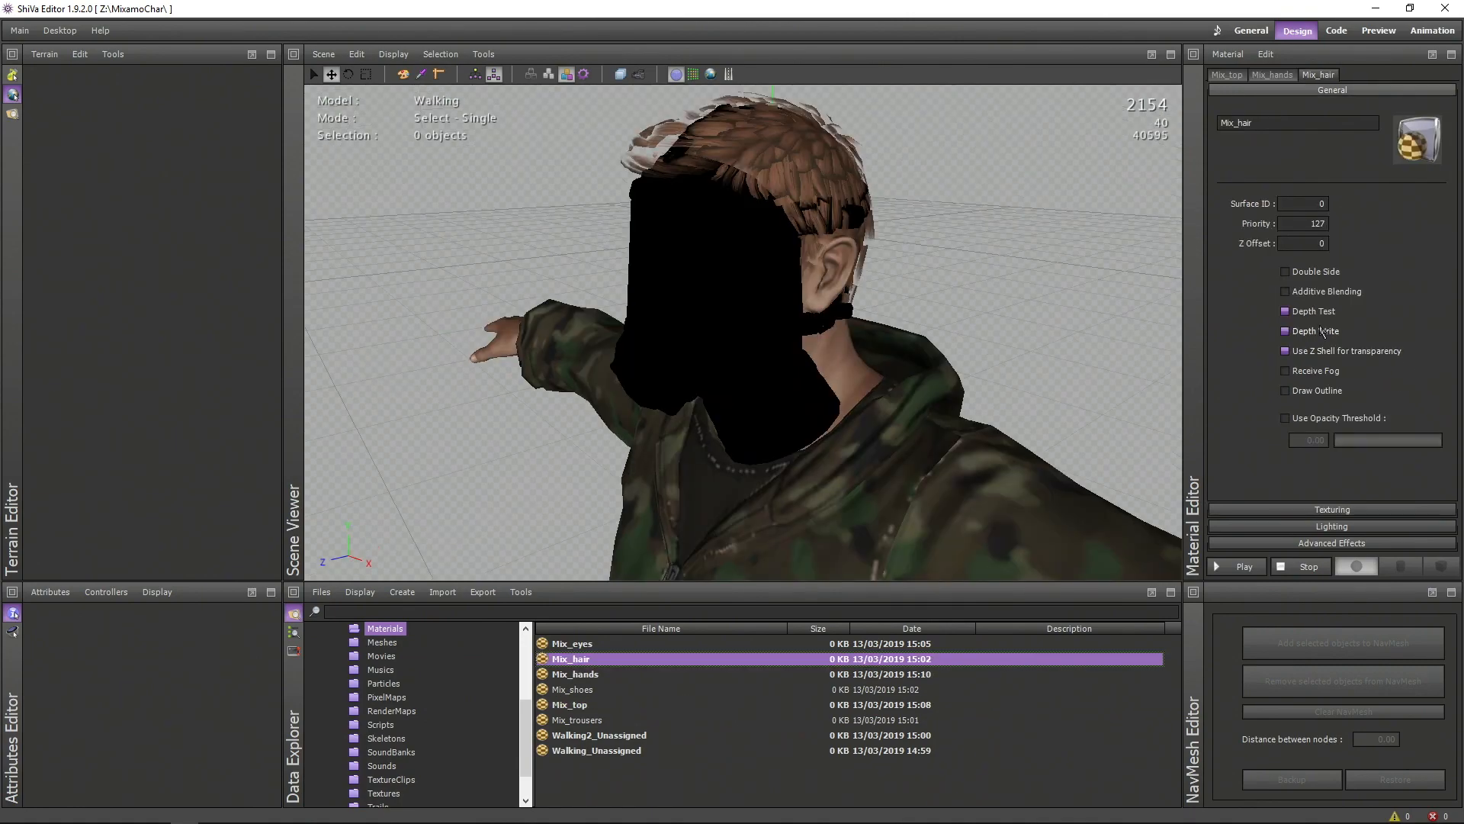
Step: Compare the Mix_hair material's depth options, leaving Depth Test off and Depth Write on
{"action": "left_click", "coordinate": [1284, 331]}
{"action": "left_click", "coordinate": [1326, 331]}
{"action": "left_click", "coordinate": [1324, 316]}
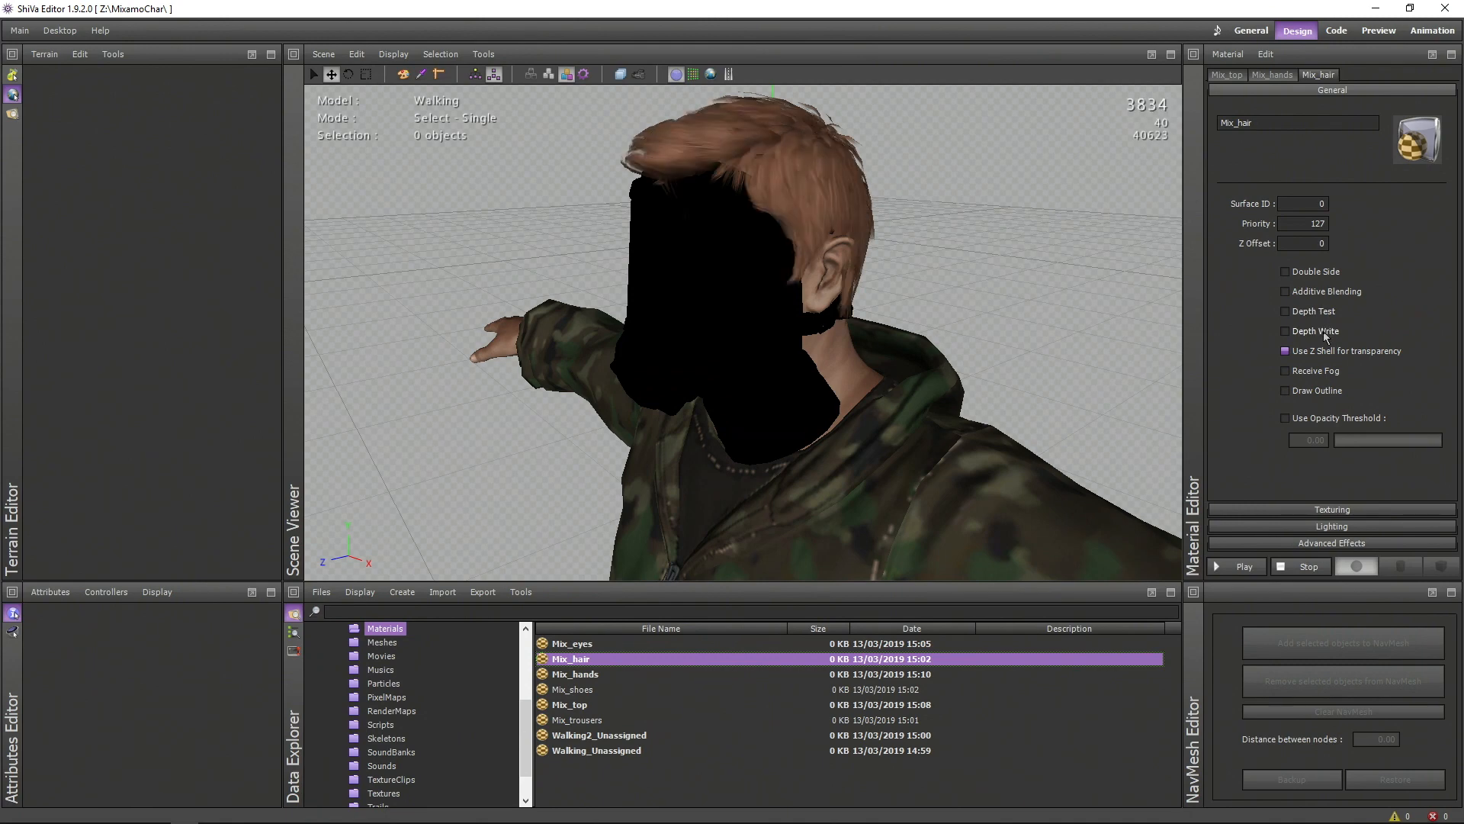
{"action": "left_click", "coordinate": [1325, 312]}
{"action": "left_click", "coordinate": [1325, 313]}
{"action": "left_click", "coordinate": [1324, 313]}
{"action": "left_click", "coordinate": [1325, 312]}
{"action": "left_click", "coordinate": [1324, 331]}
Step: Examine from a distance, from below and close up how the hair renders against the jacket and arm
{"action": "scroll", "coordinate": [920, 293], "scroll_direction": "down", "scroll_amount": 5}
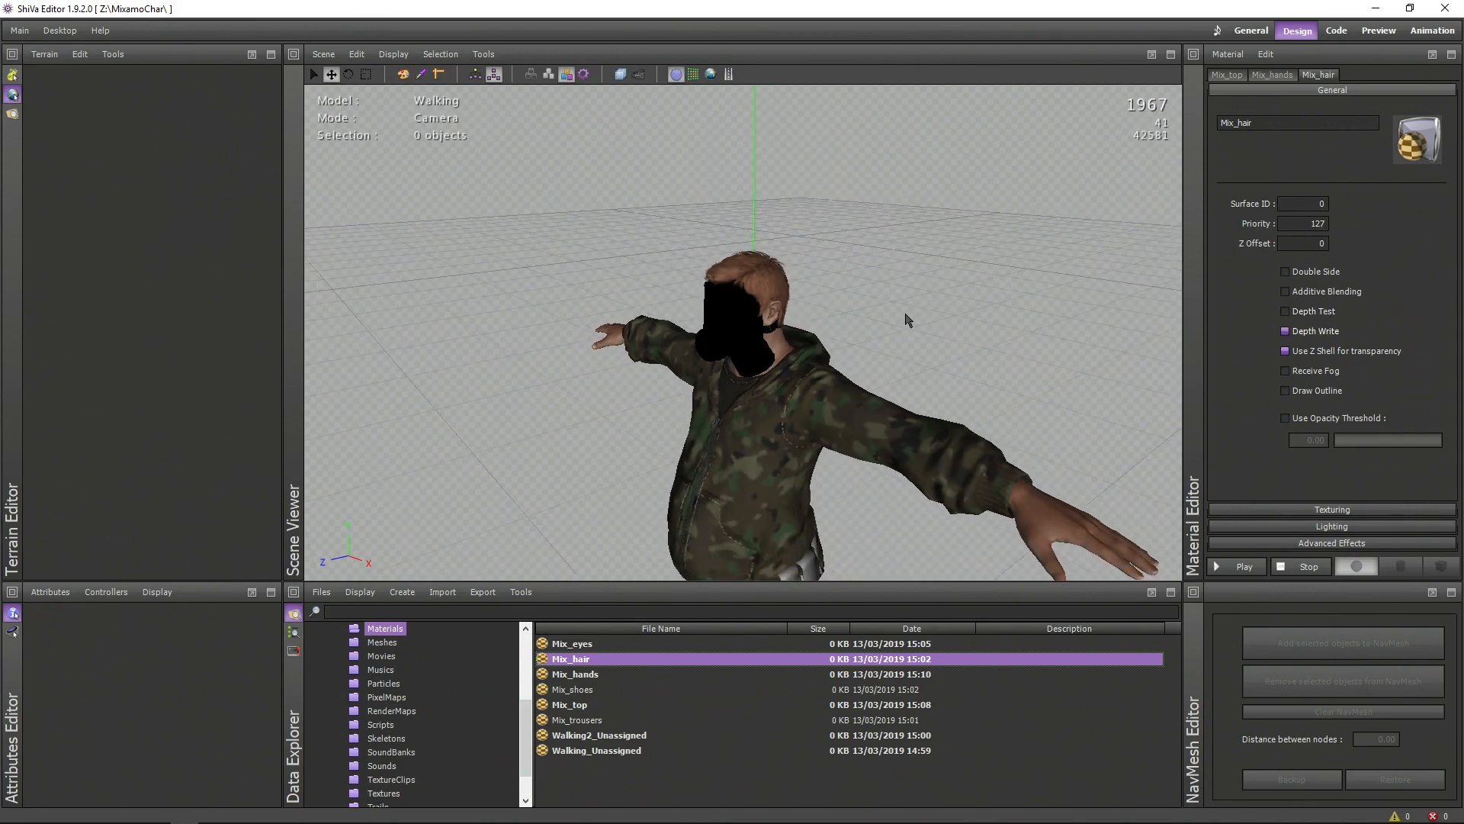
{"action": "left_click_drag", "start_coordinate": [906, 315], "coordinate": [828, 237]}
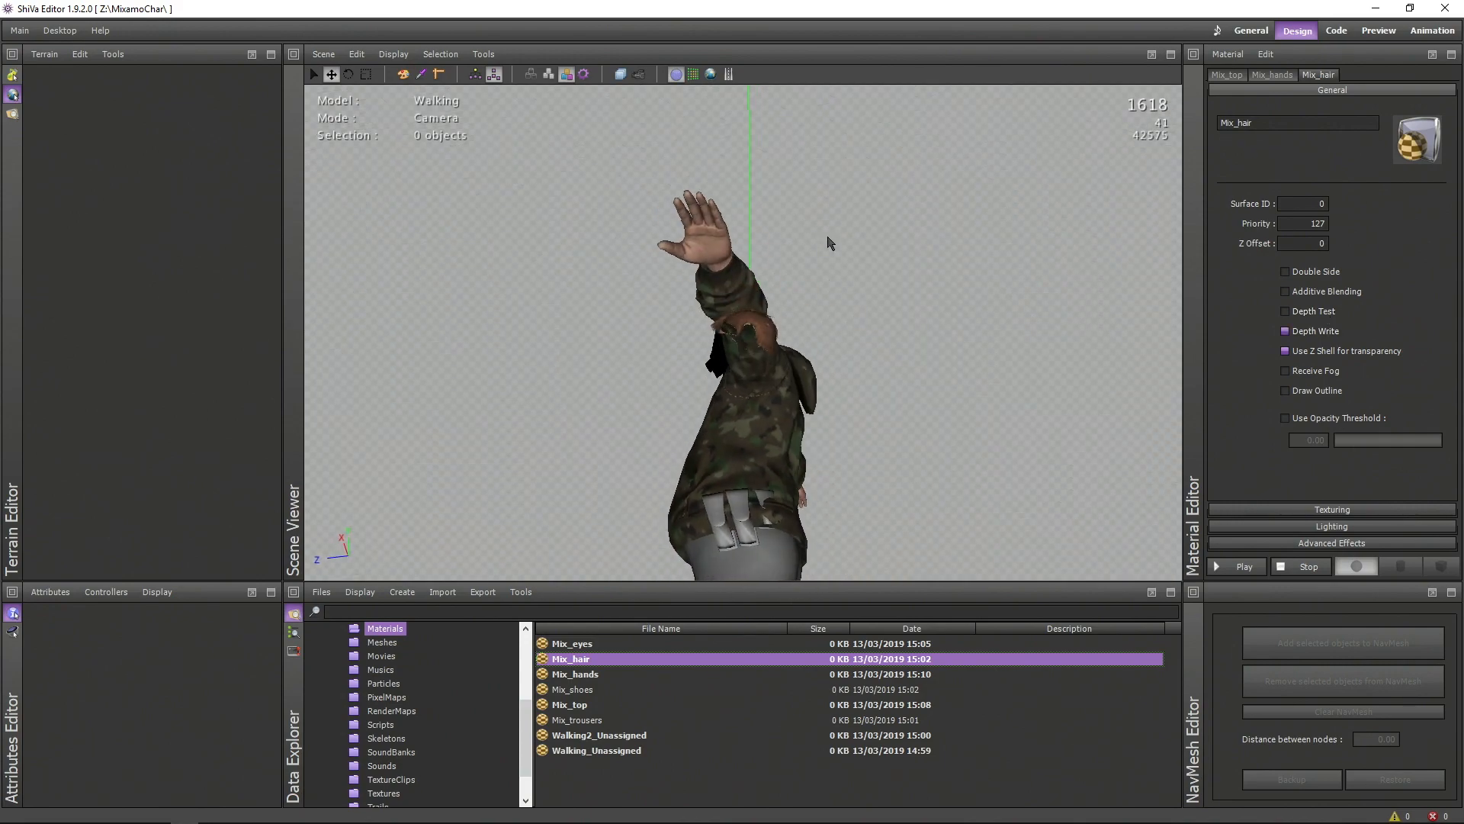
{"action": "scroll", "coordinate": [830, 301], "scroll_direction": "up", "scroll_amount": 5}
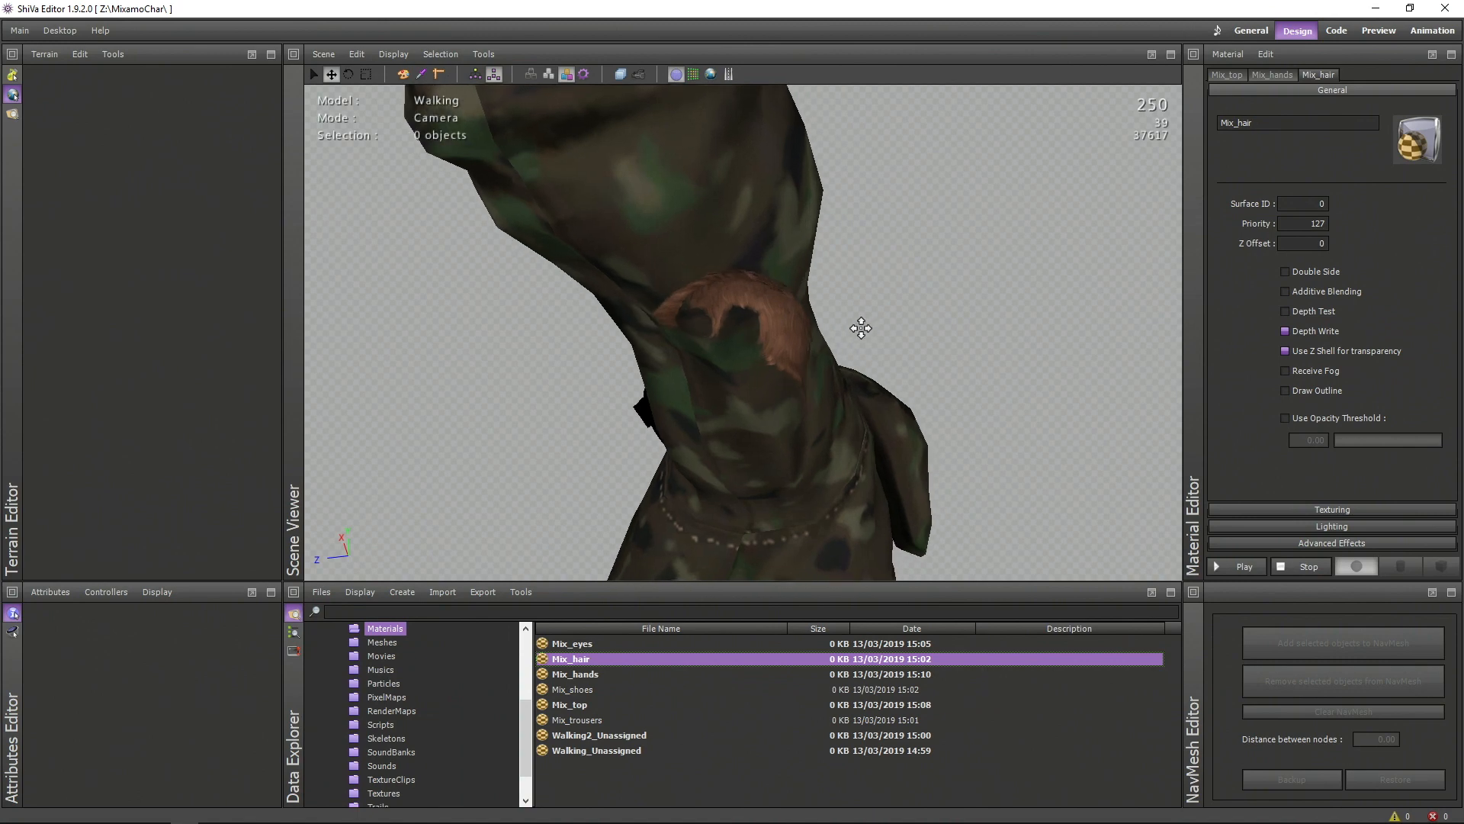
{"action": "middle_click_drag", "start_coordinate": [861, 328], "coordinate": [861, 321], "text": "alt"}
{"action": "left_click_drag", "start_coordinate": [880, 349], "coordinate": [876, 349], "text": "alt"}
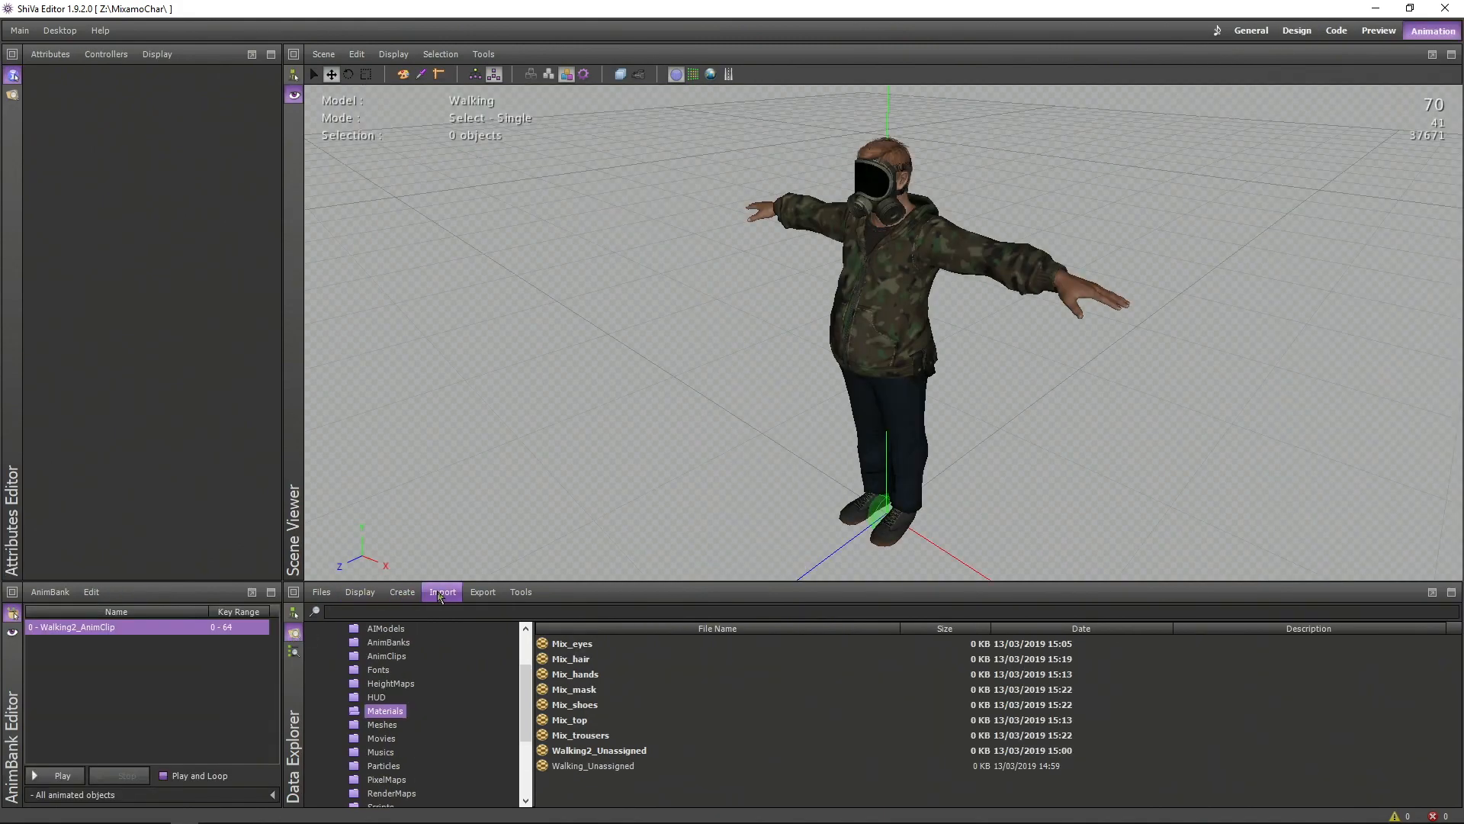
Step: Import Running.dae from the animated folder as a model named Running with the prefix Running_
{"action": "left_click", "coordinate": [443, 591]}
{"action": "left_click", "coordinate": [456, 632]}
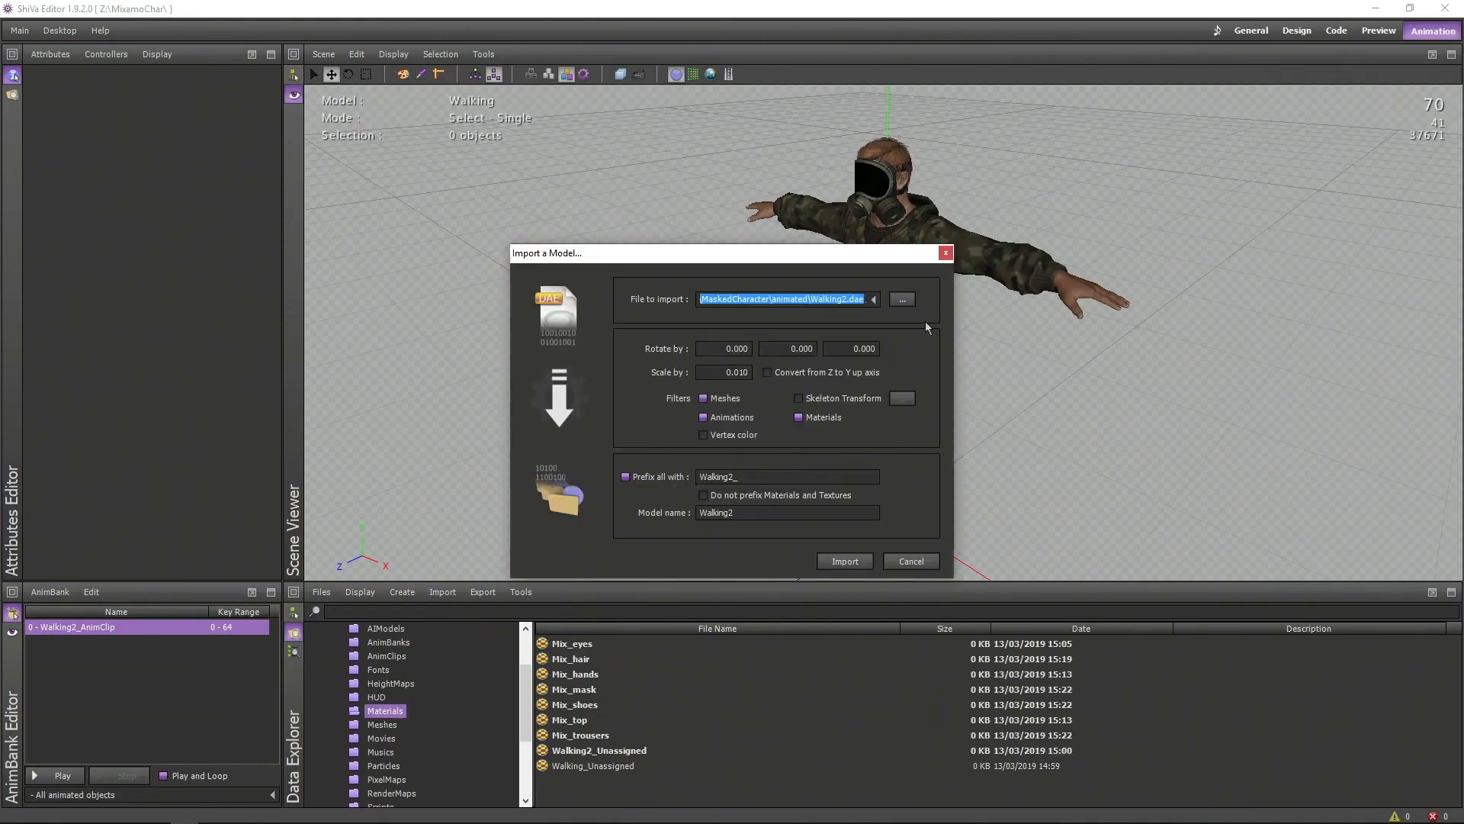
{"action": "left_click", "coordinate": [902, 299]}
{"action": "double_click", "coordinate": [725, 329]}
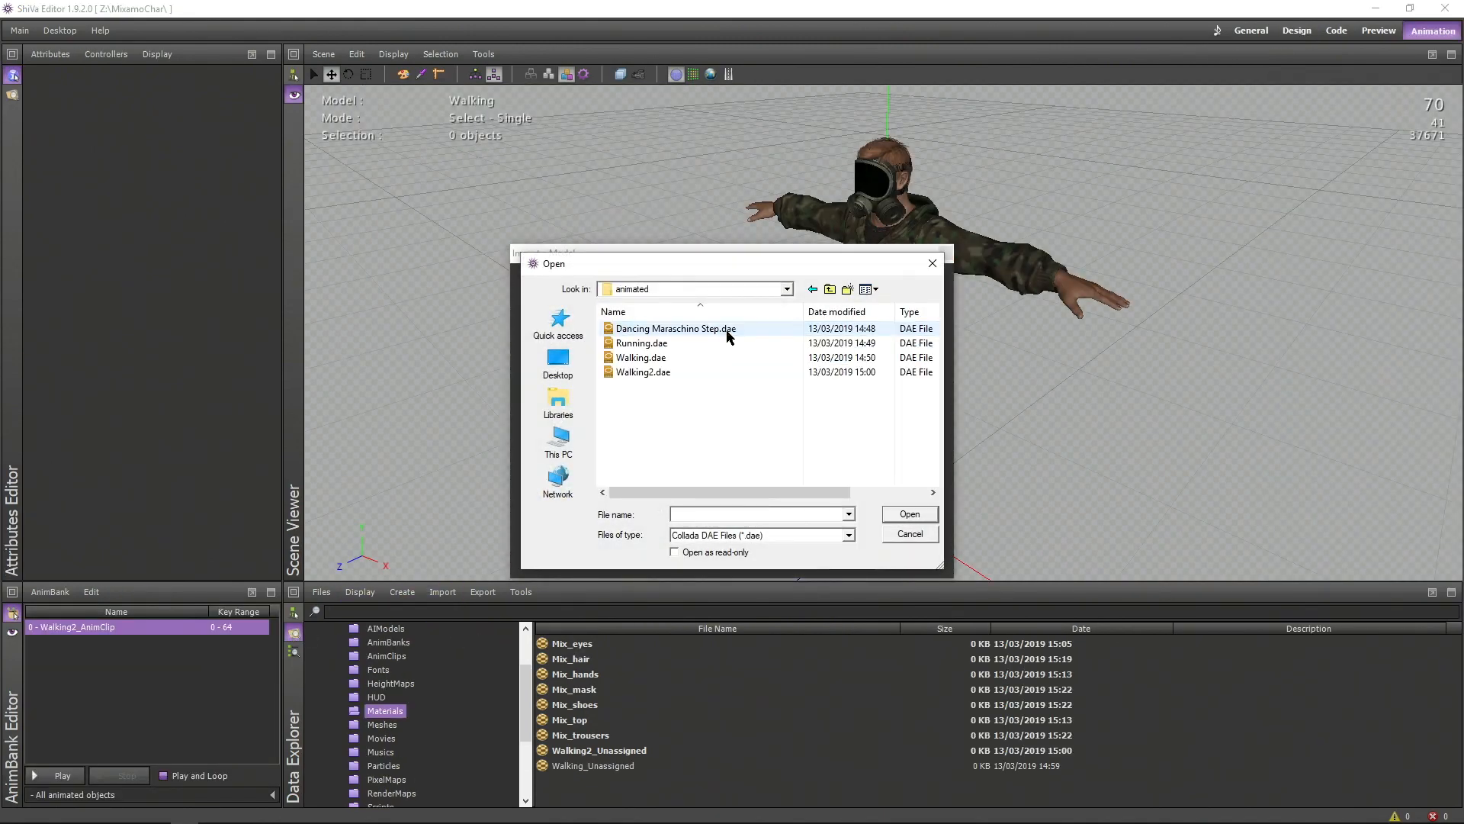
{"action": "left_click", "coordinate": [723, 344]}
{"action": "left_click", "coordinate": [927, 515]}
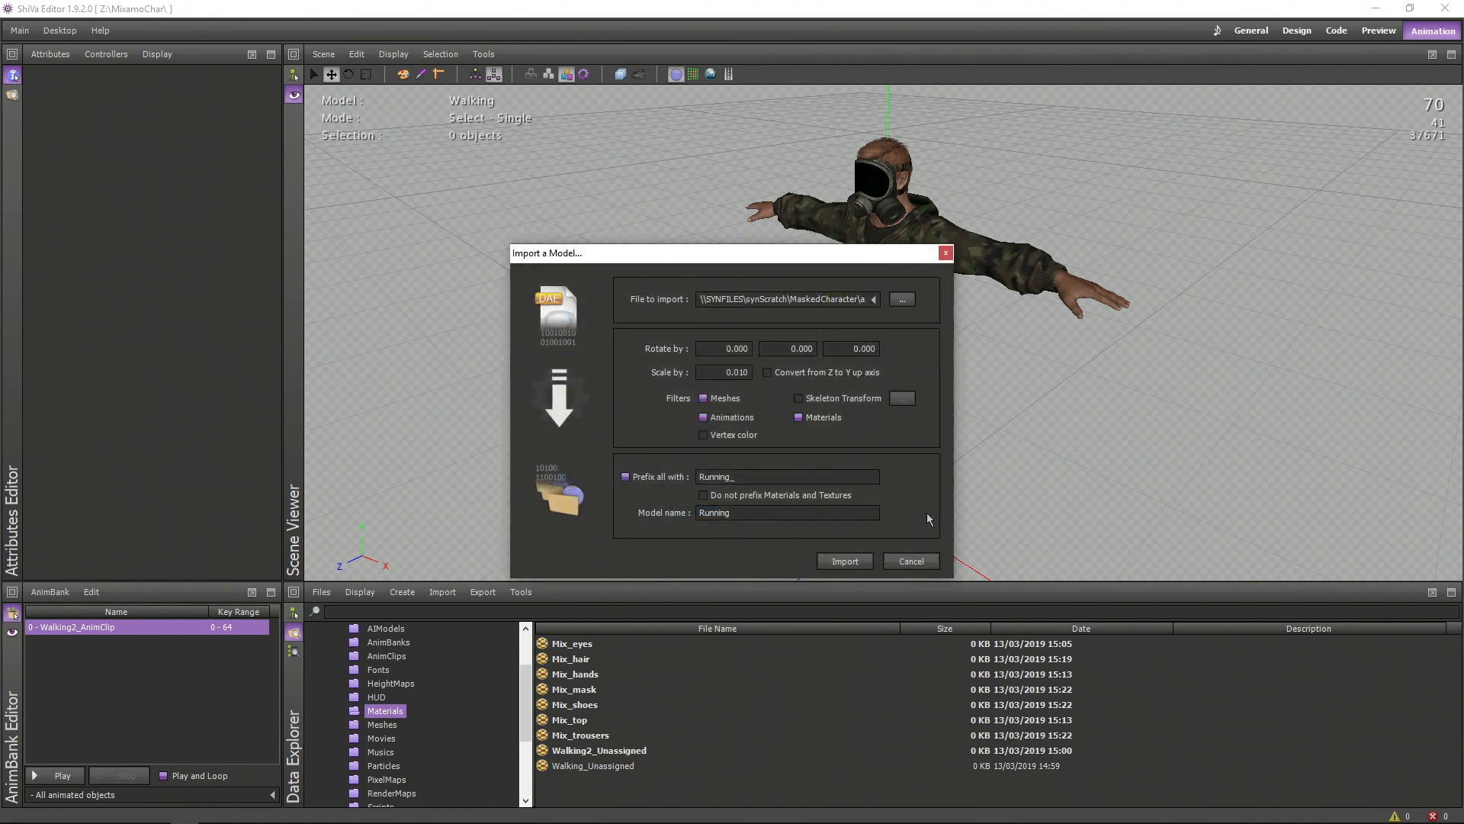
{"action": "left_click", "coordinate": [854, 562]}
{"action": "left_click", "coordinate": [872, 552]}
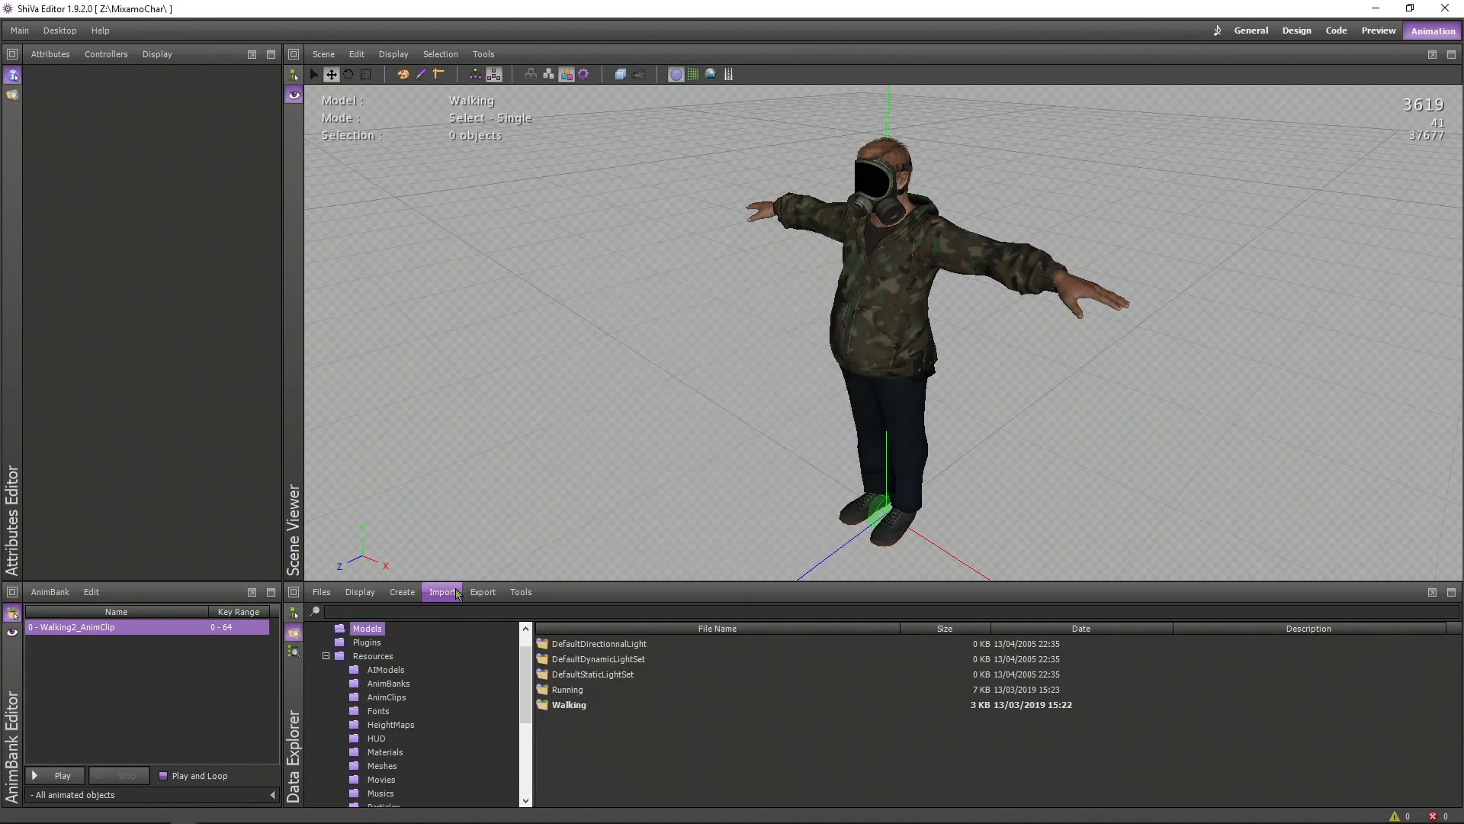
Step: Import Dancing Maraschino Step.dae as a model named Dancing_Maraschino_Step with a matching prefix
{"action": "left_click", "coordinate": [443, 592]}
{"action": "left_click", "coordinate": [488, 630]}
{"action": "left_click", "coordinate": [902, 299]}
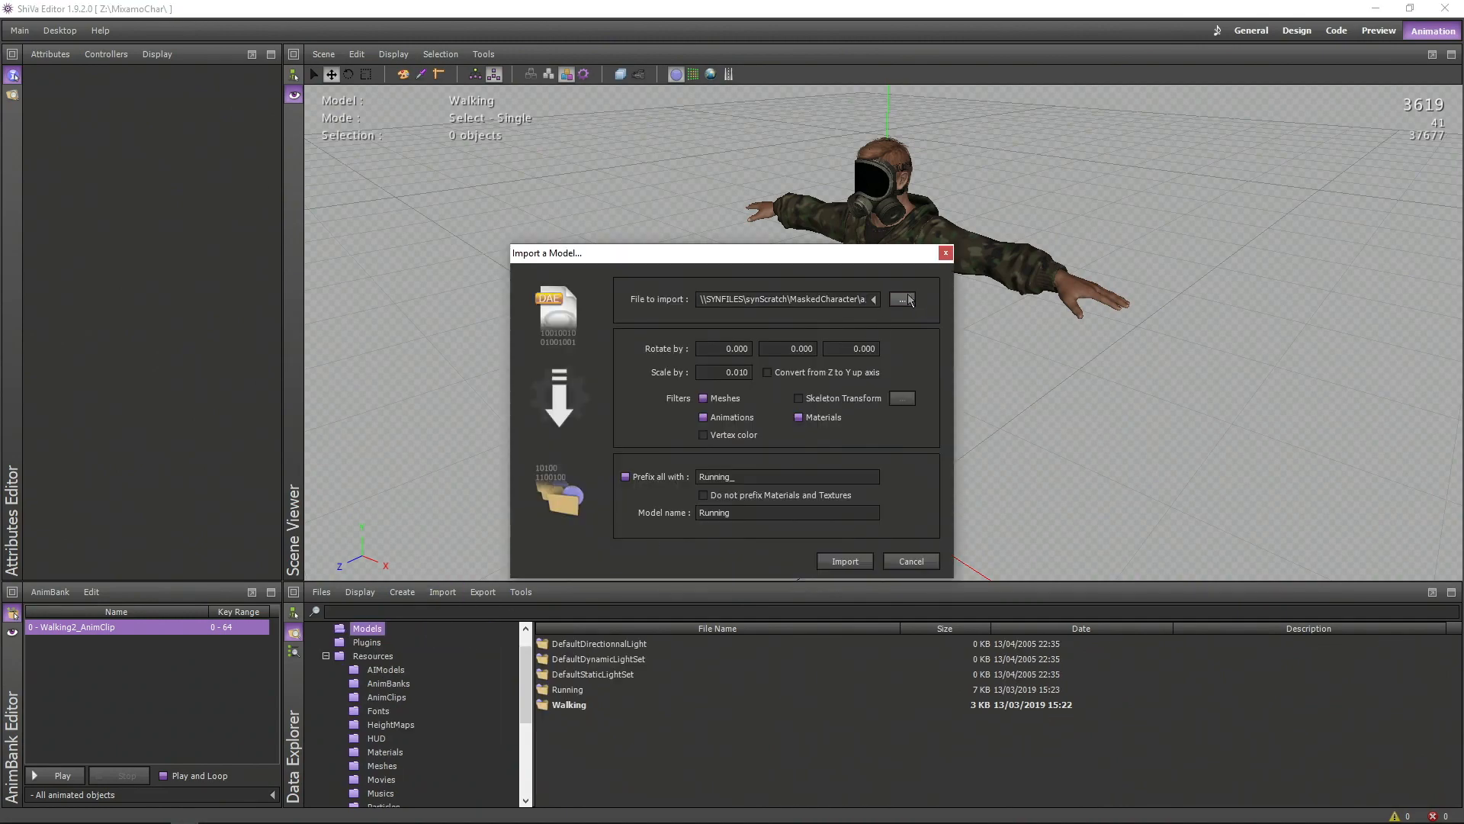
{"action": "left_click", "coordinate": [763, 329]}
{"action": "left_click", "coordinate": [910, 515]}
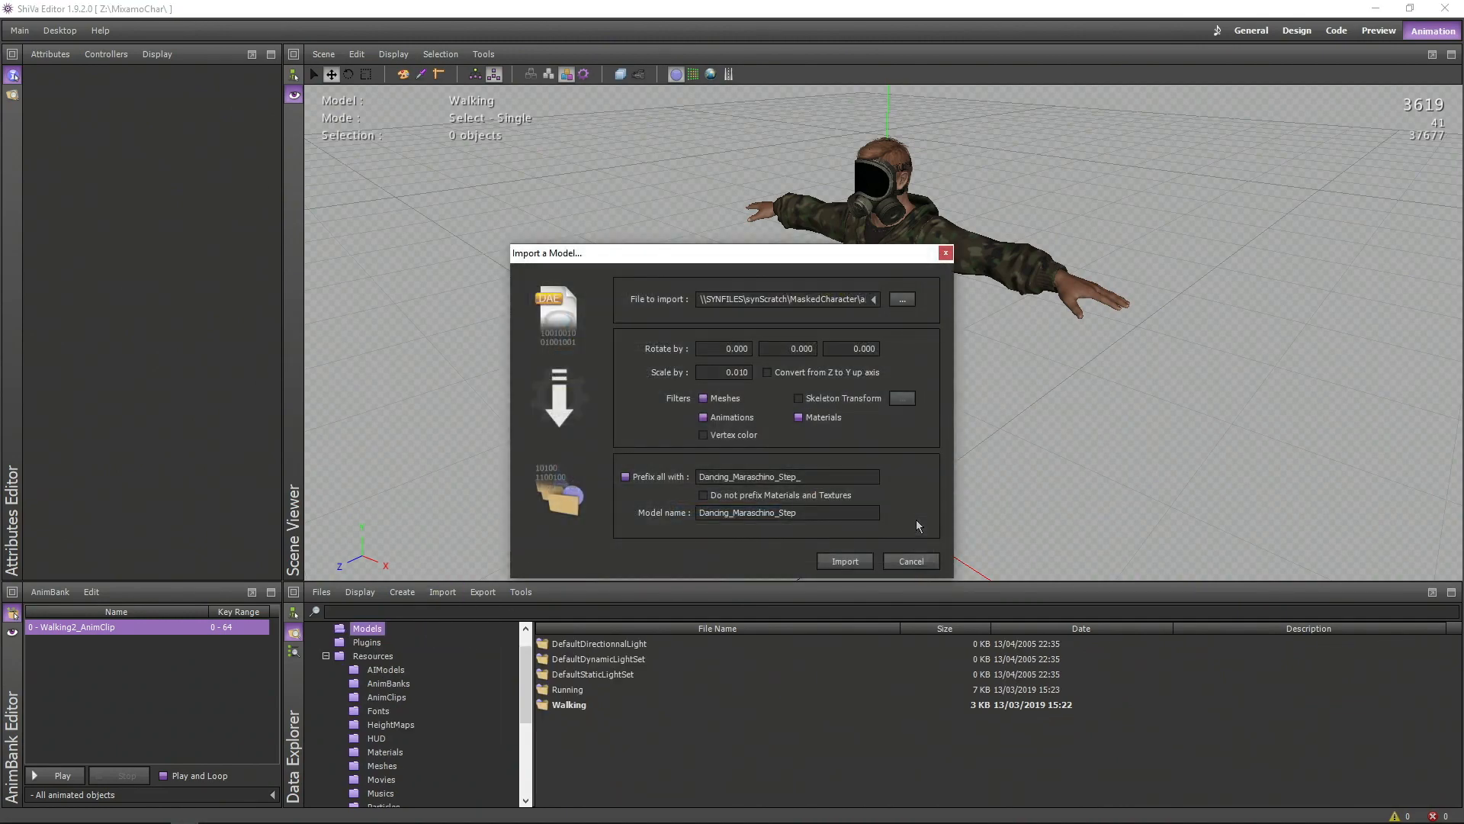
{"action": "left_click", "coordinate": [845, 563]}
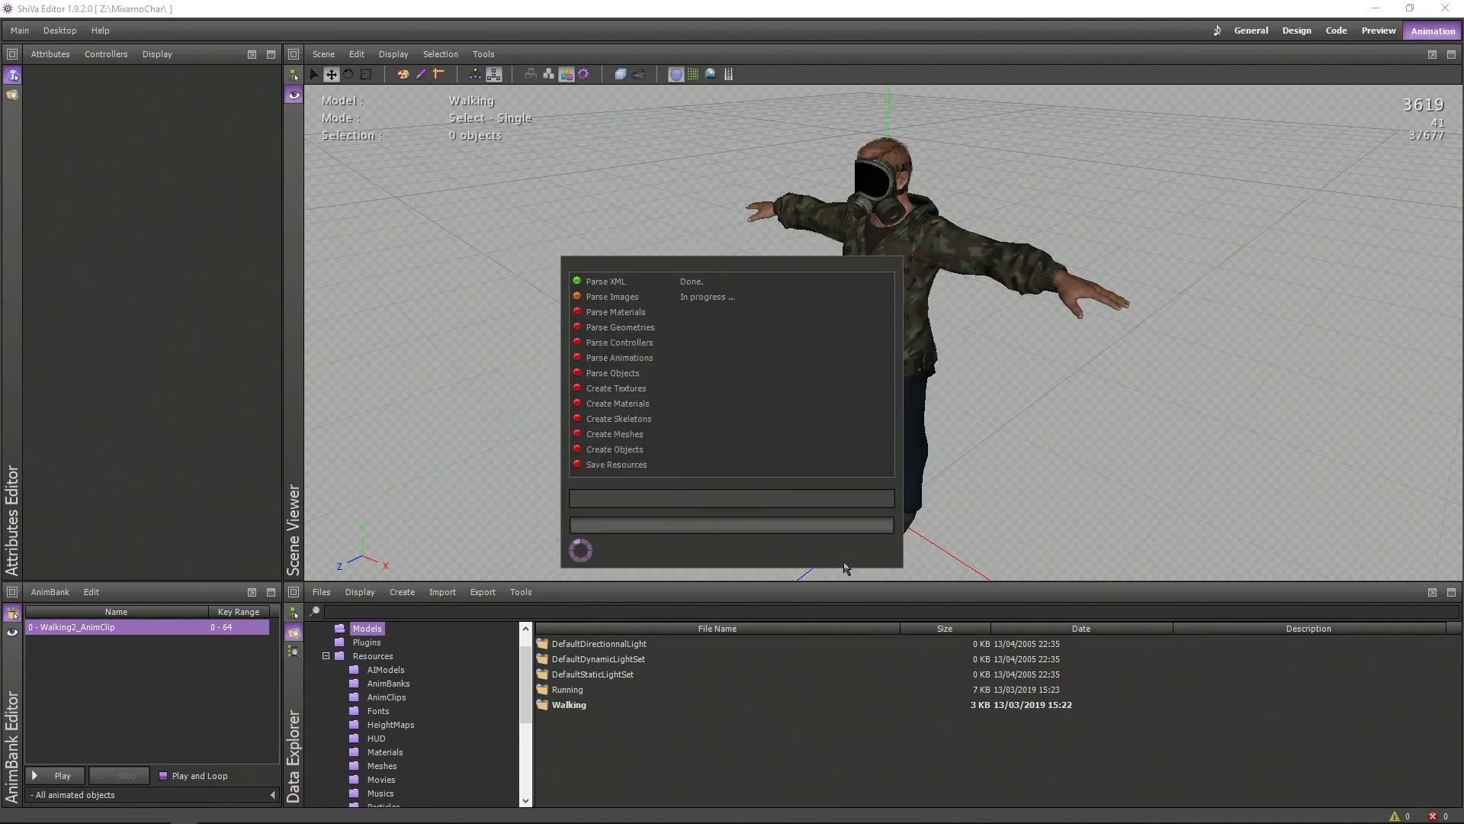
Step: Create a new AnimBank named Mix_anims
{"action": "left_click", "coordinate": [50, 592]}
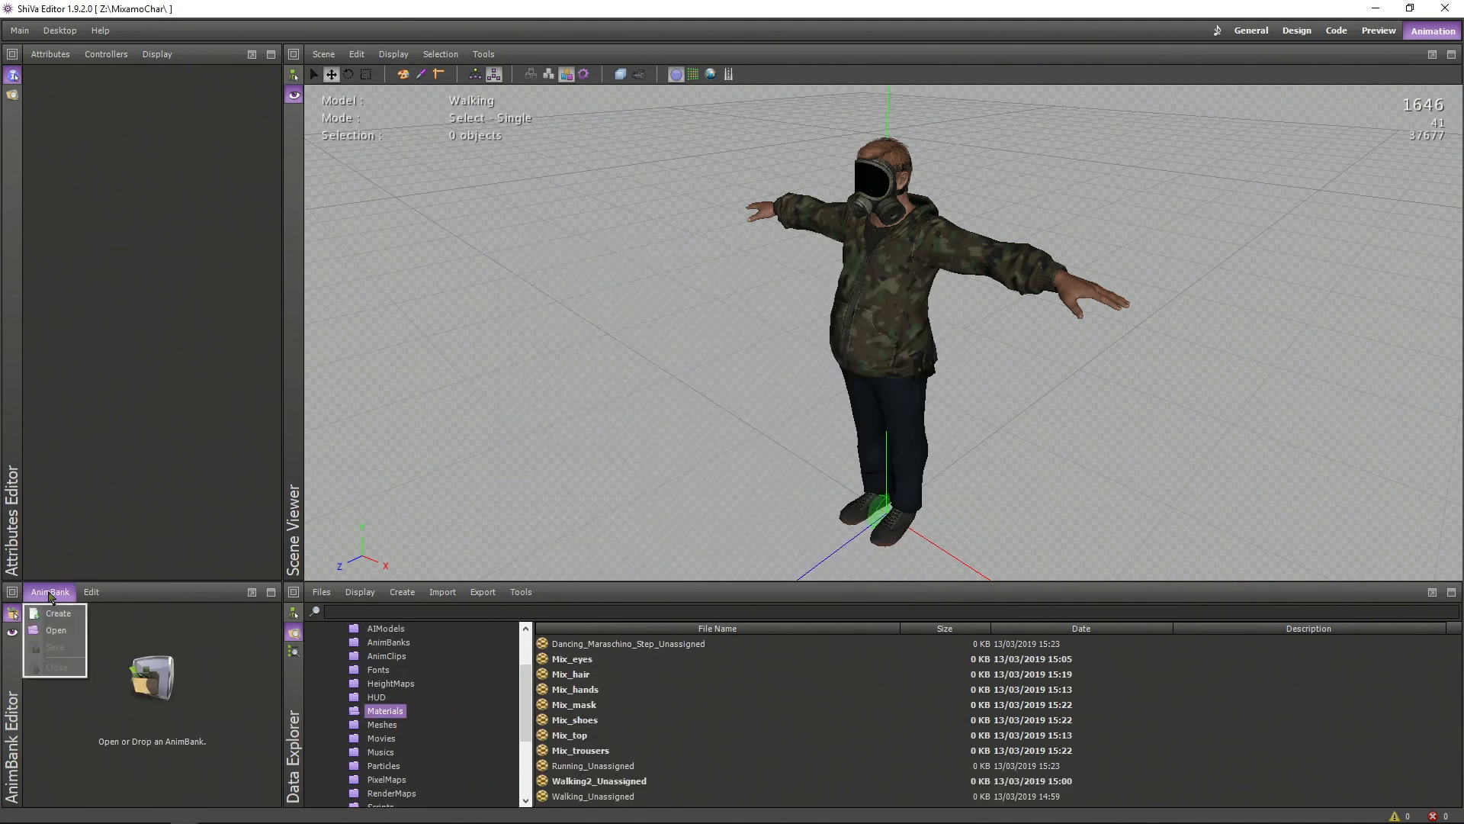
{"action": "left_click", "coordinate": [56, 619]}
{"action": "type", "text": "Mix_anims"}
{"action": "key", "text": "Return"}
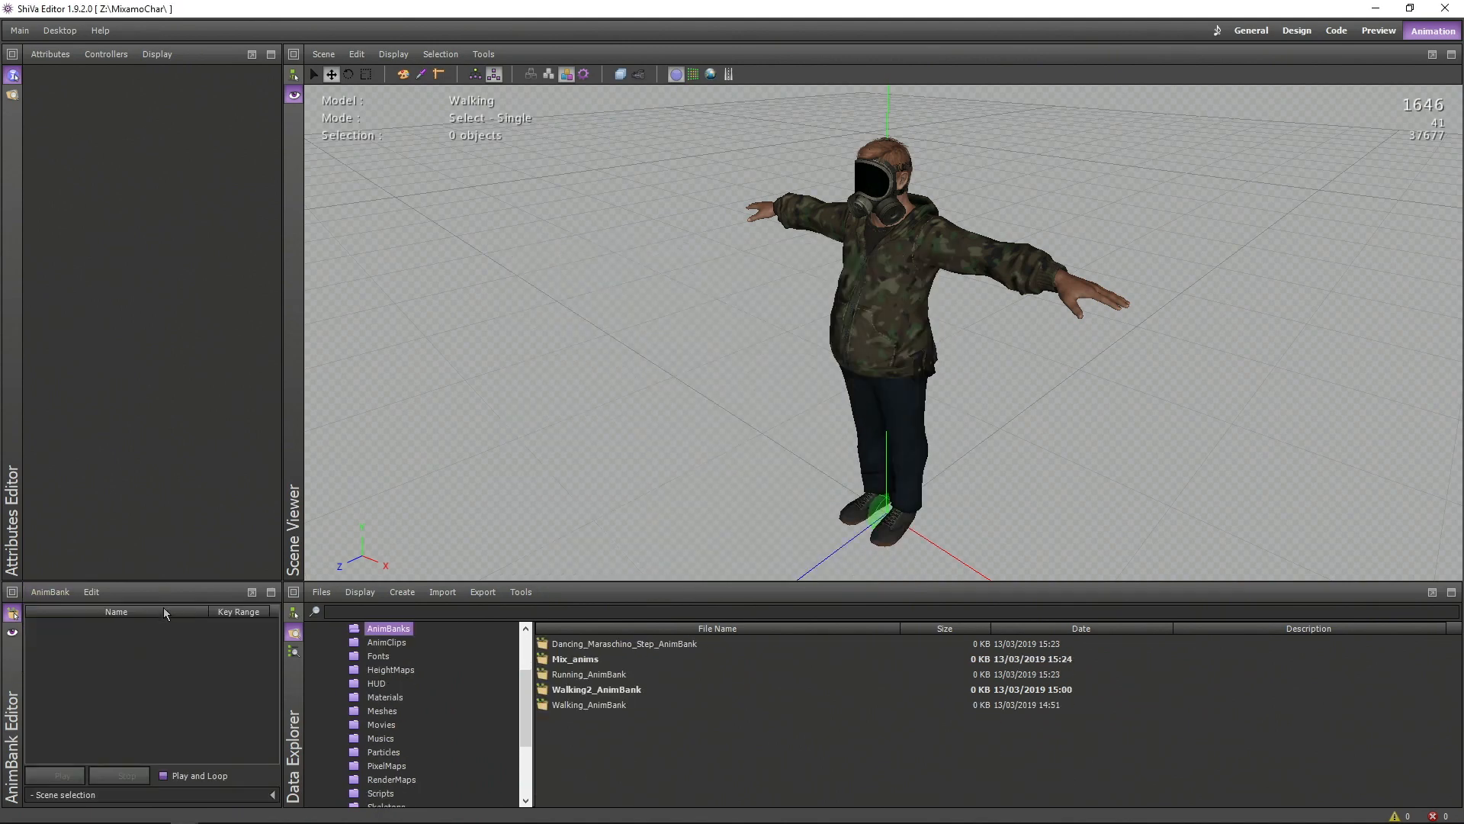
Step: Add Walking2_AnimClip, Running_AnimClip and Dancing_Maraschino_Step_AnimClip to the Mix_anims bank in that order
{"action": "left_click", "coordinate": [387, 643]}
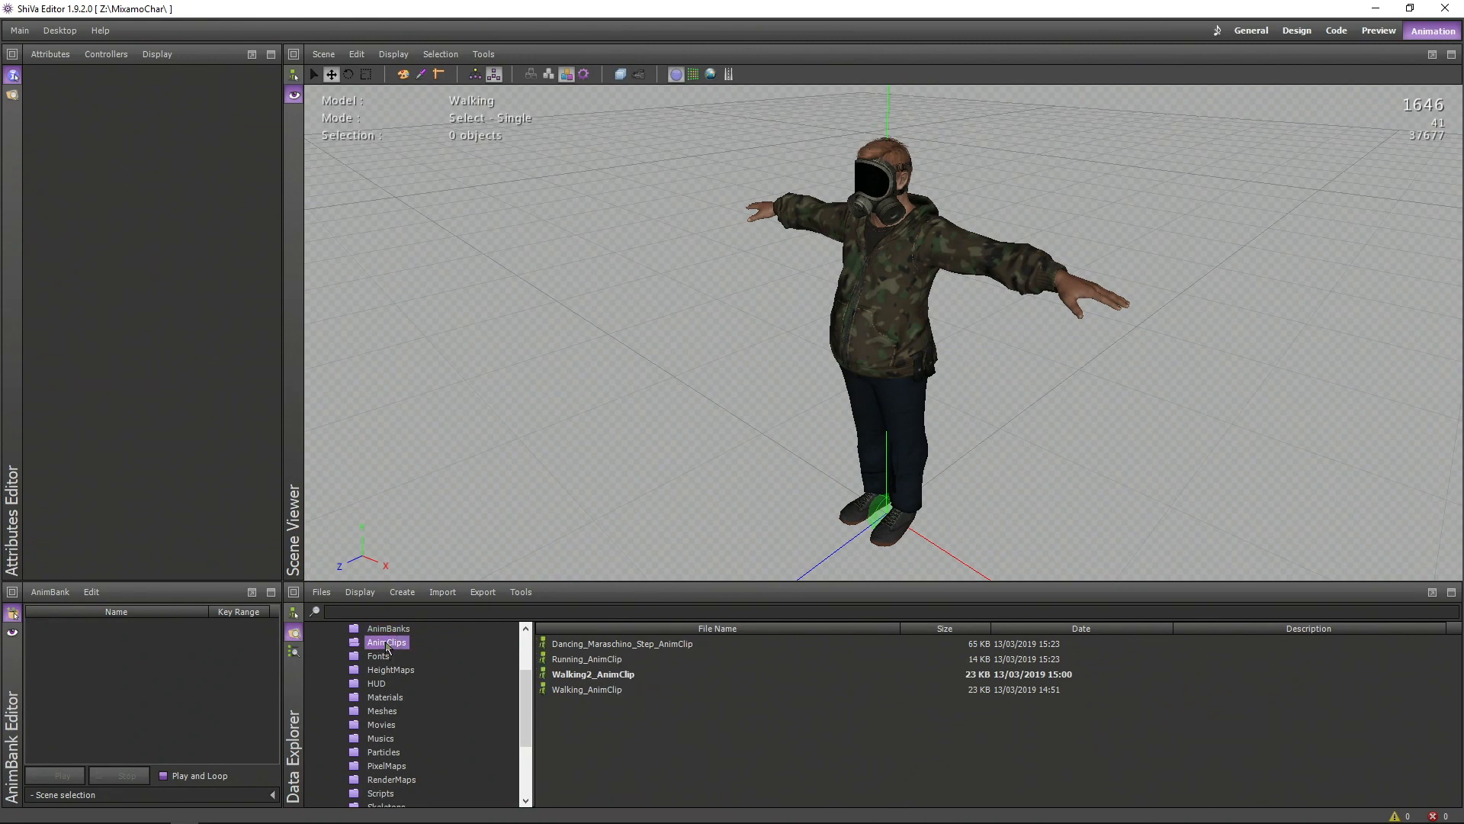
{"action": "left_click", "coordinate": [619, 673]}
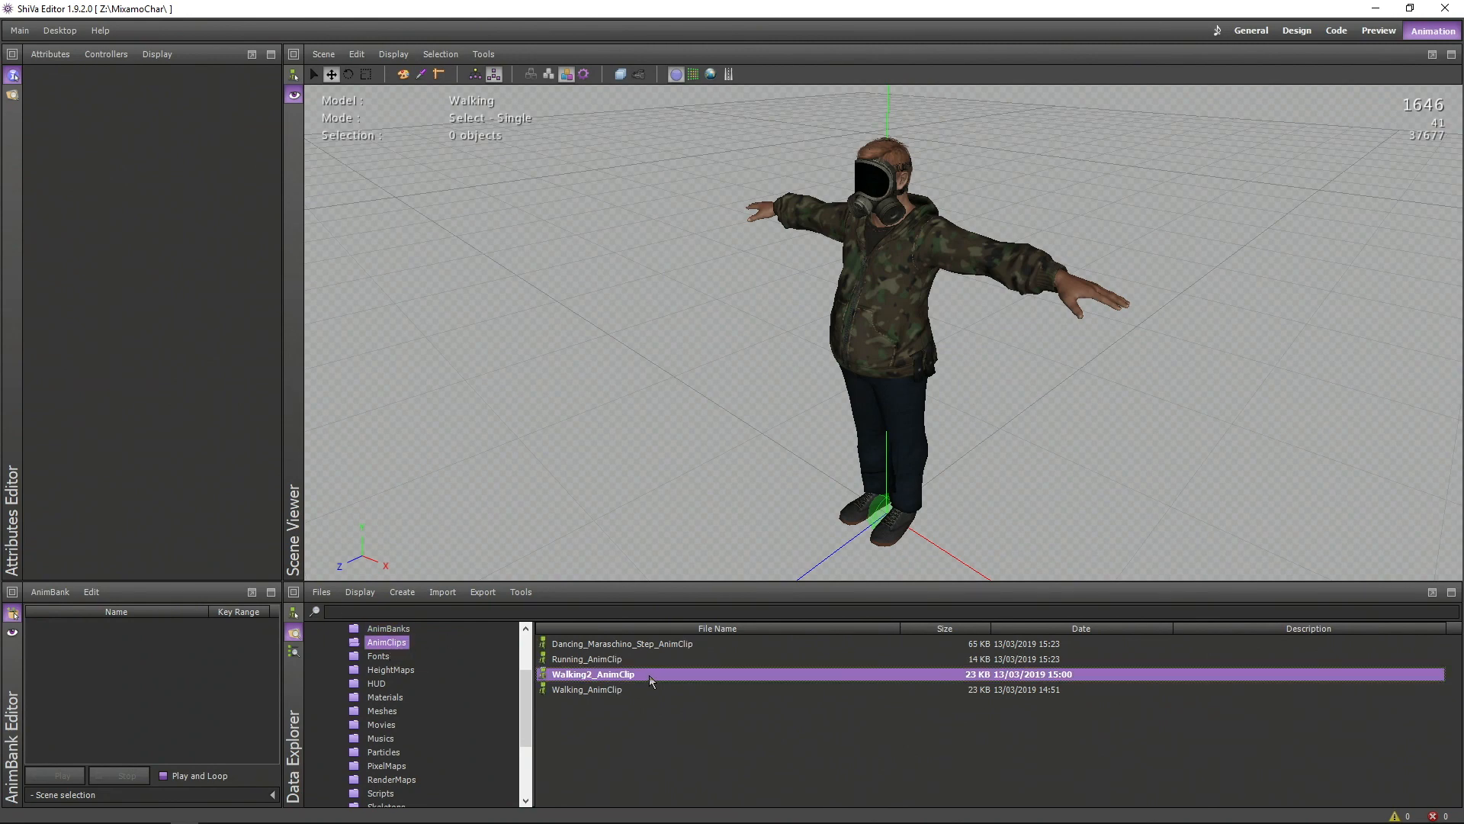
{"action": "left_click_drag", "start_coordinate": [648, 674], "coordinate": [189, 661]}
{"action": "left_click", "coordinate": [630, 661]}
{"action": "left_click", "coordinate": [628, 647]}
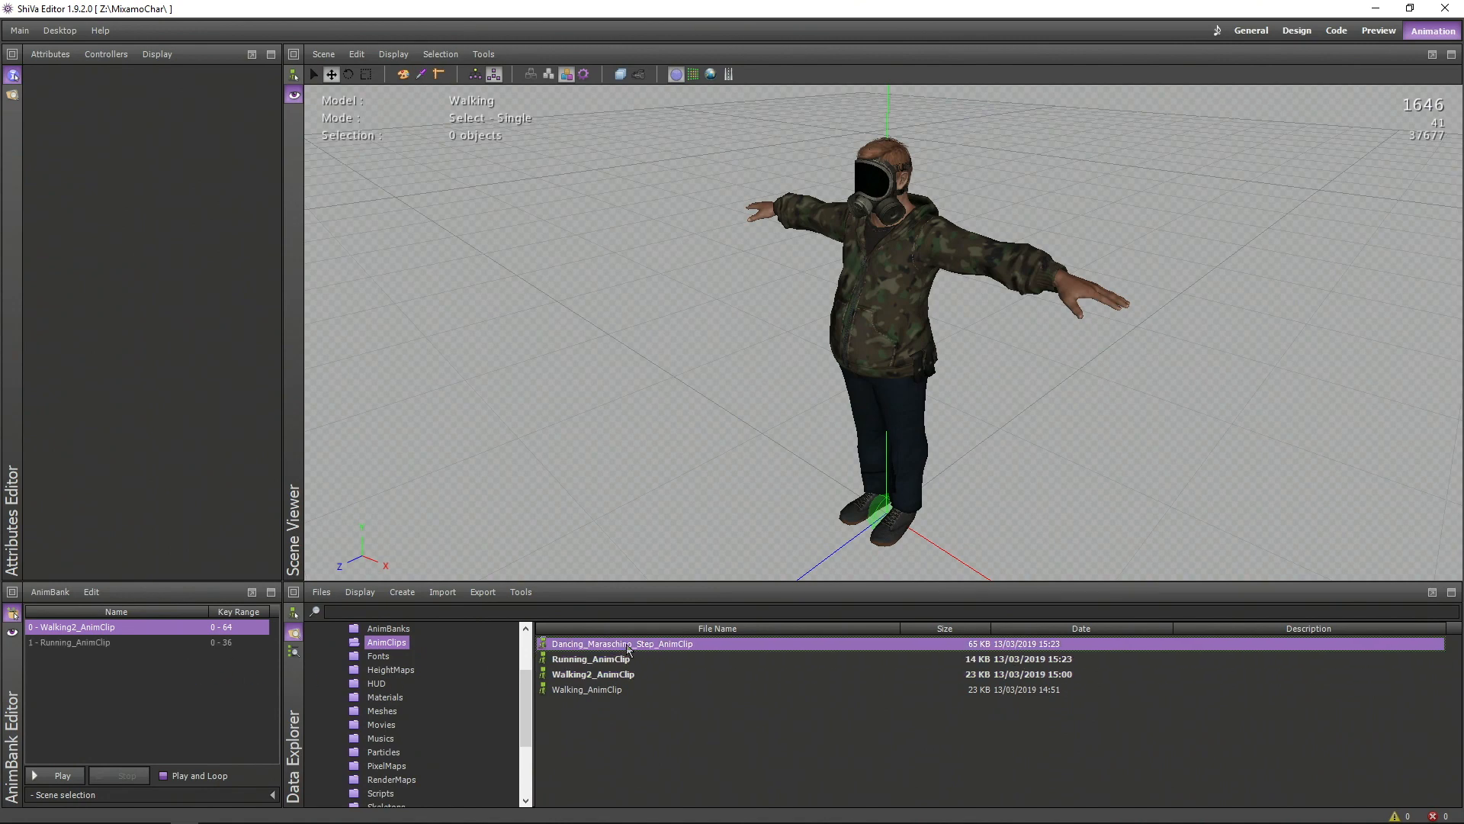
{"action": "left_click_drag", "start_coordinate": [179, 679], "coordinate": [180, 679]}
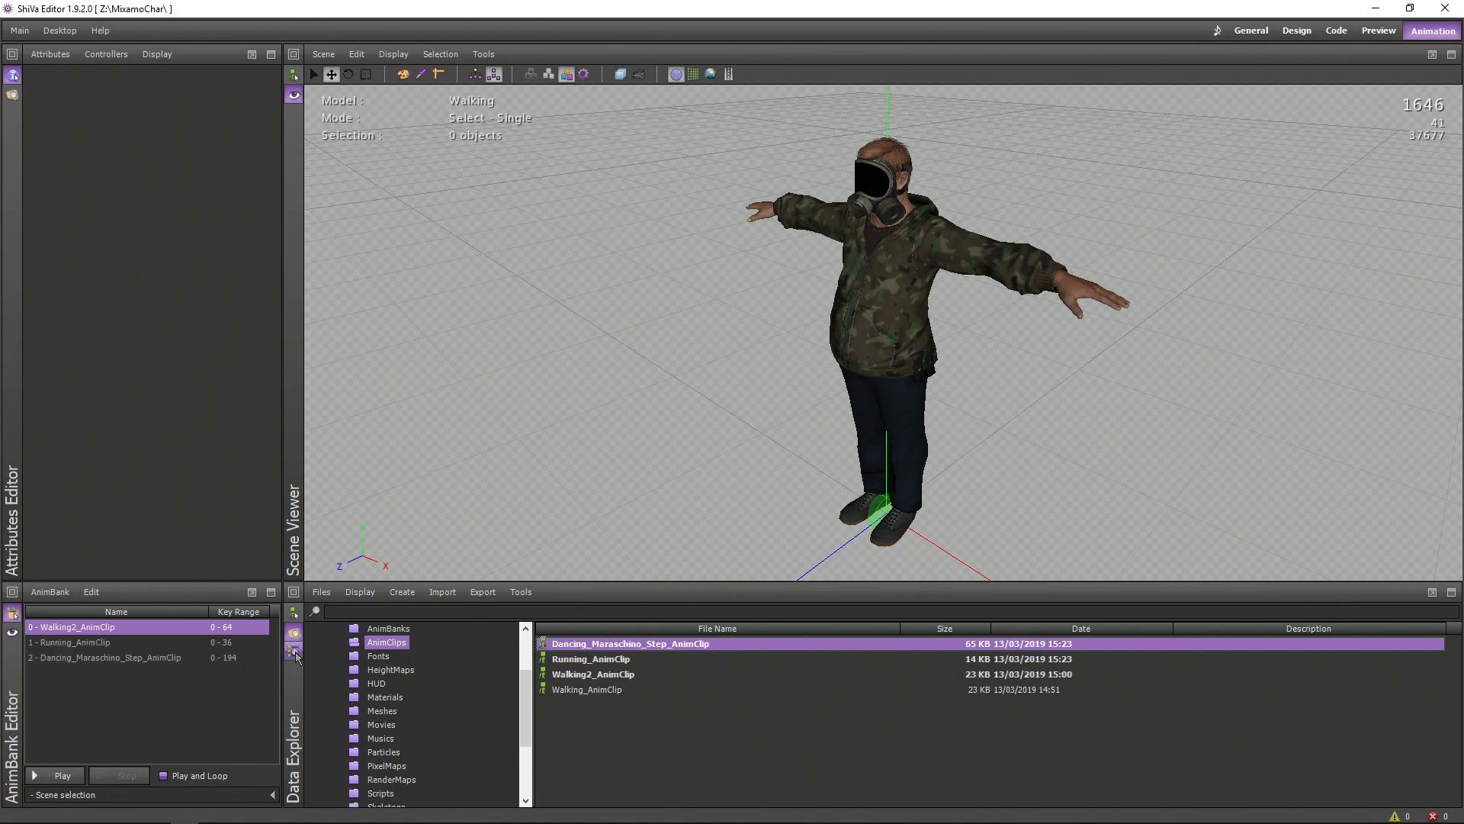
Step: Remove the current AnimBank from all eight meshes under the Walking object, Eyes through Bottoms
{"action": "left_click", "coordinate": [294, 652]}
{"action": "left_click", "coordinate": [370, 676]}
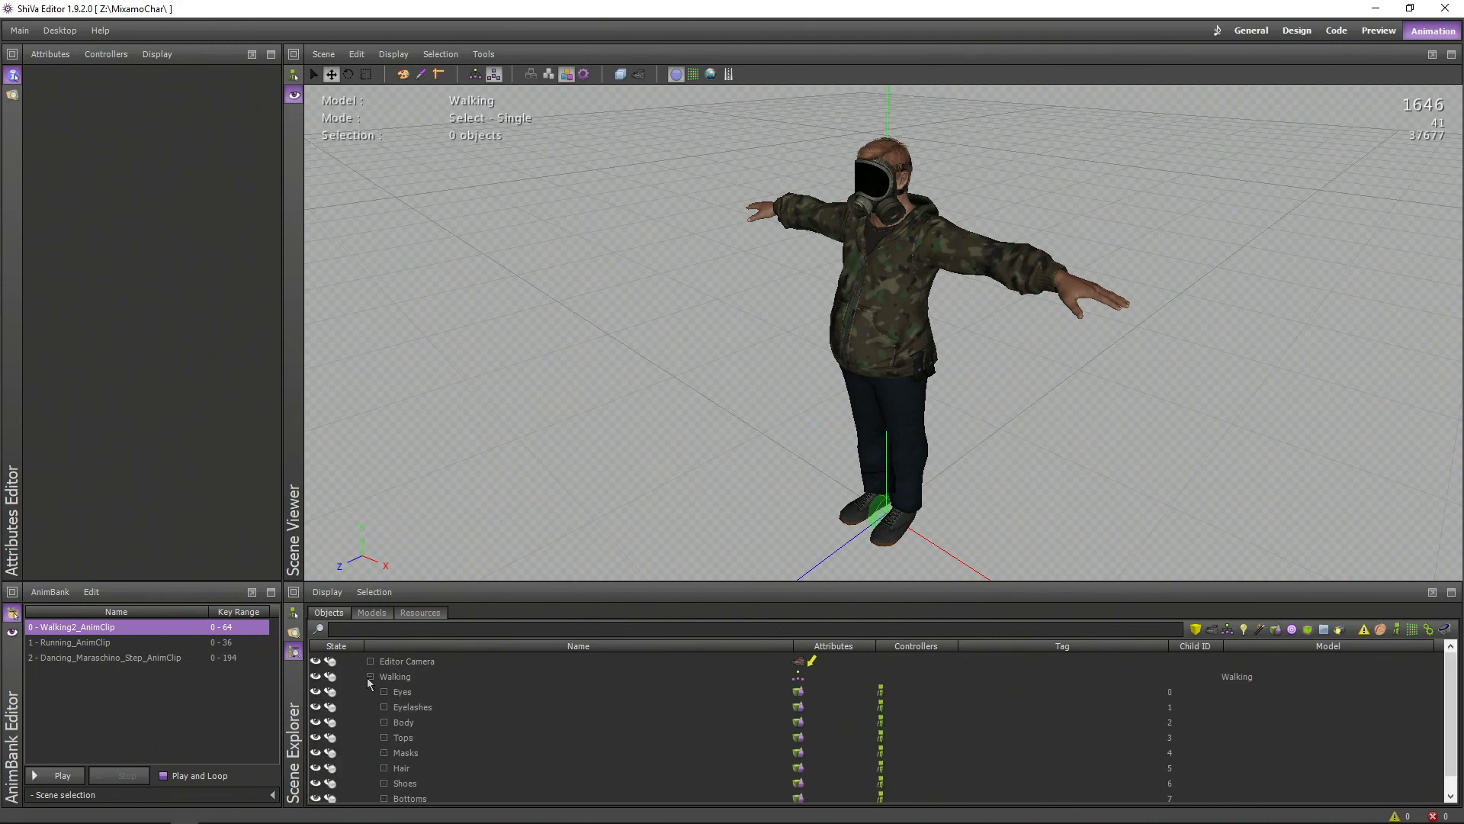
{"action": "left_click", "coordinate": [424, 678]}
{"action": "left_click", "coordinate": [614, 784], "text": "shift"}
{"action": "right_click", "coordinate": [614, 783]}
{"action": "mouse_move", "coordinate": [659, 747]}
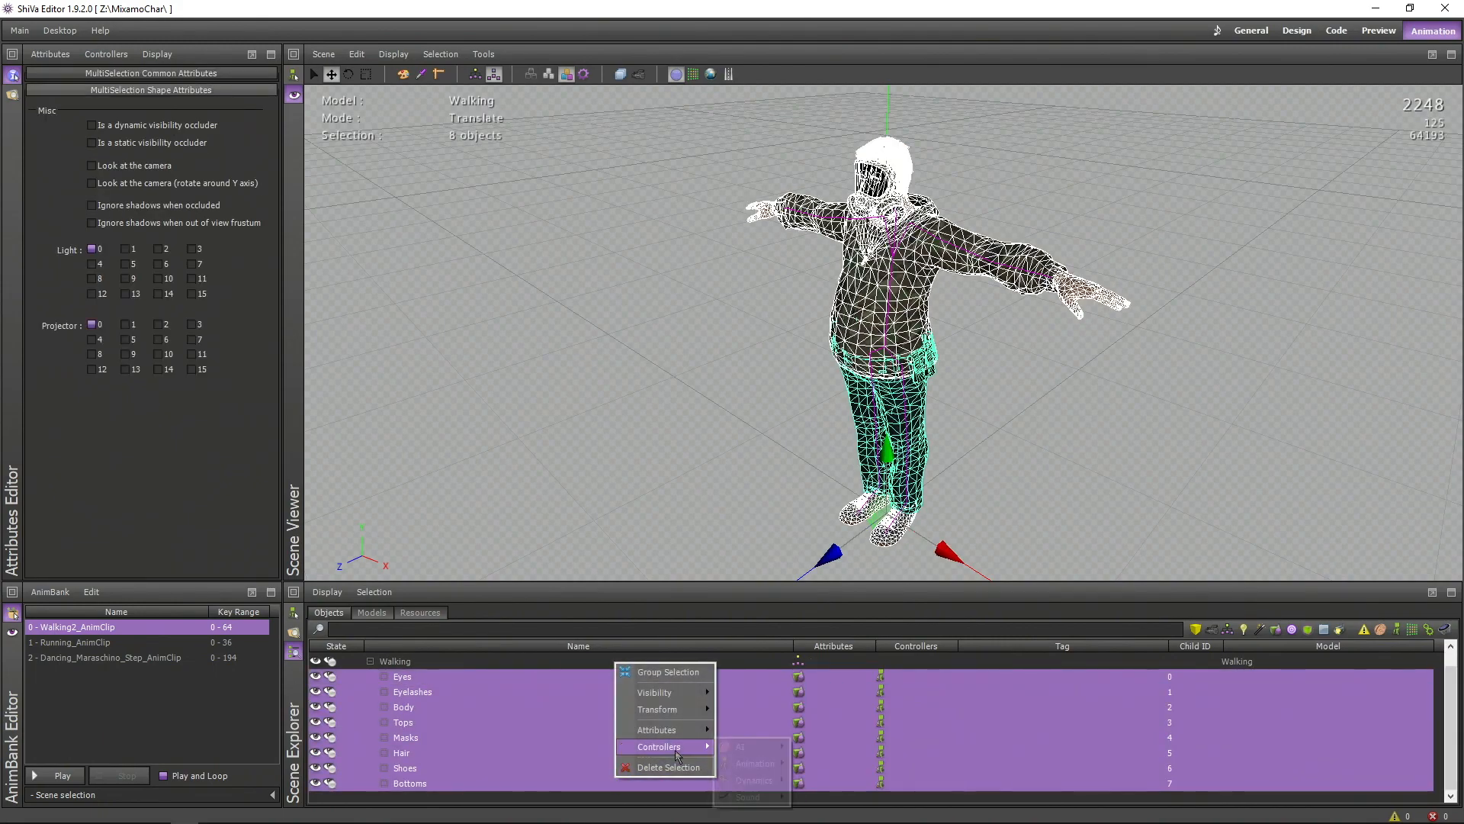
{"action": "mouse_move", "coordinate": [749, 763]}
{"action": "left_click", "coordinate": [830, 780]}
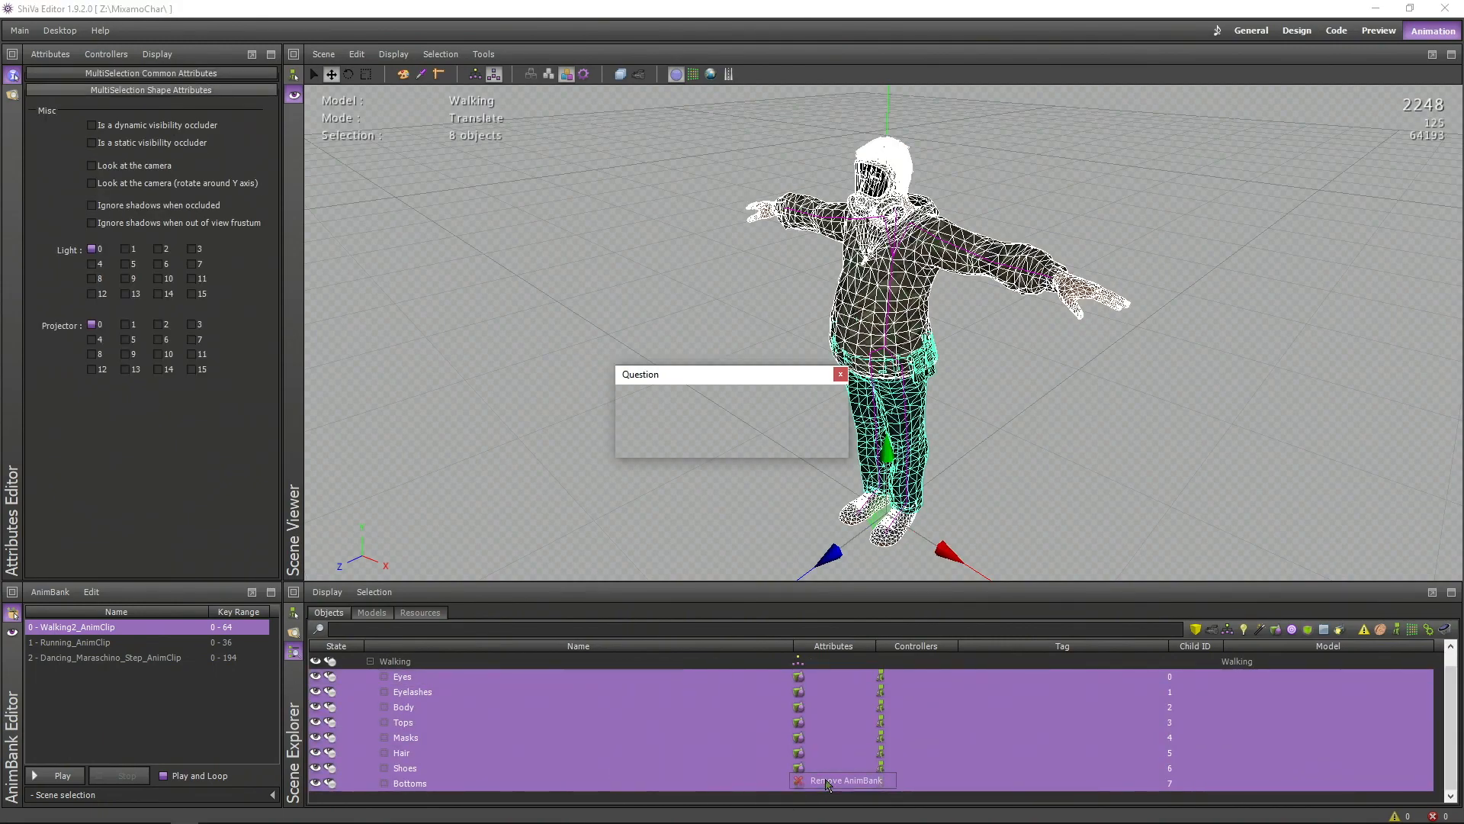
{"action": "left_click", "coordinate": [694, 446]}
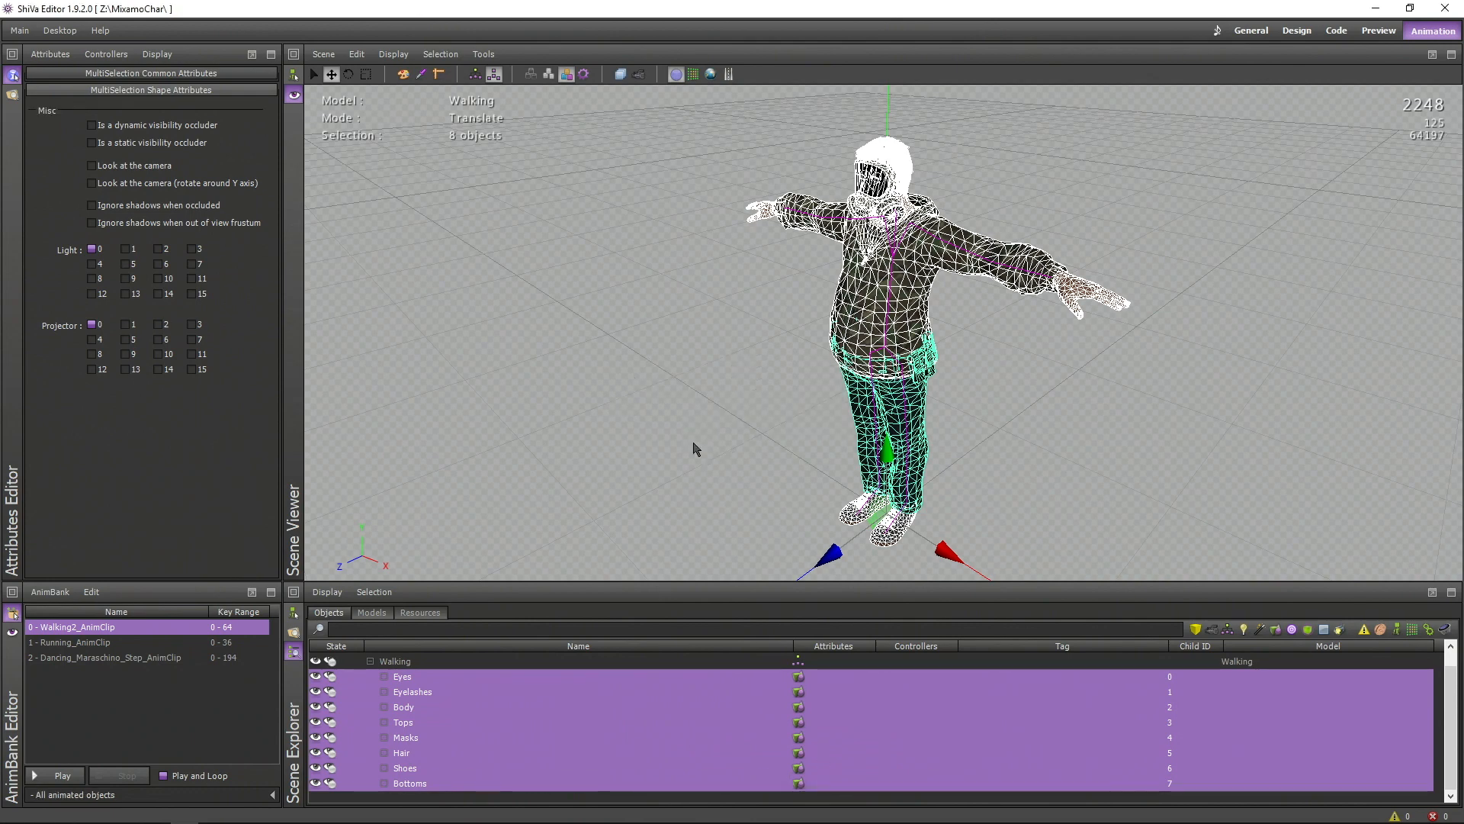
Step: Assign the Mix_anims AnimBank to the animation controllers of all eight selected character meshes
{"action": "right_click", "coordinate": [662, 730]}
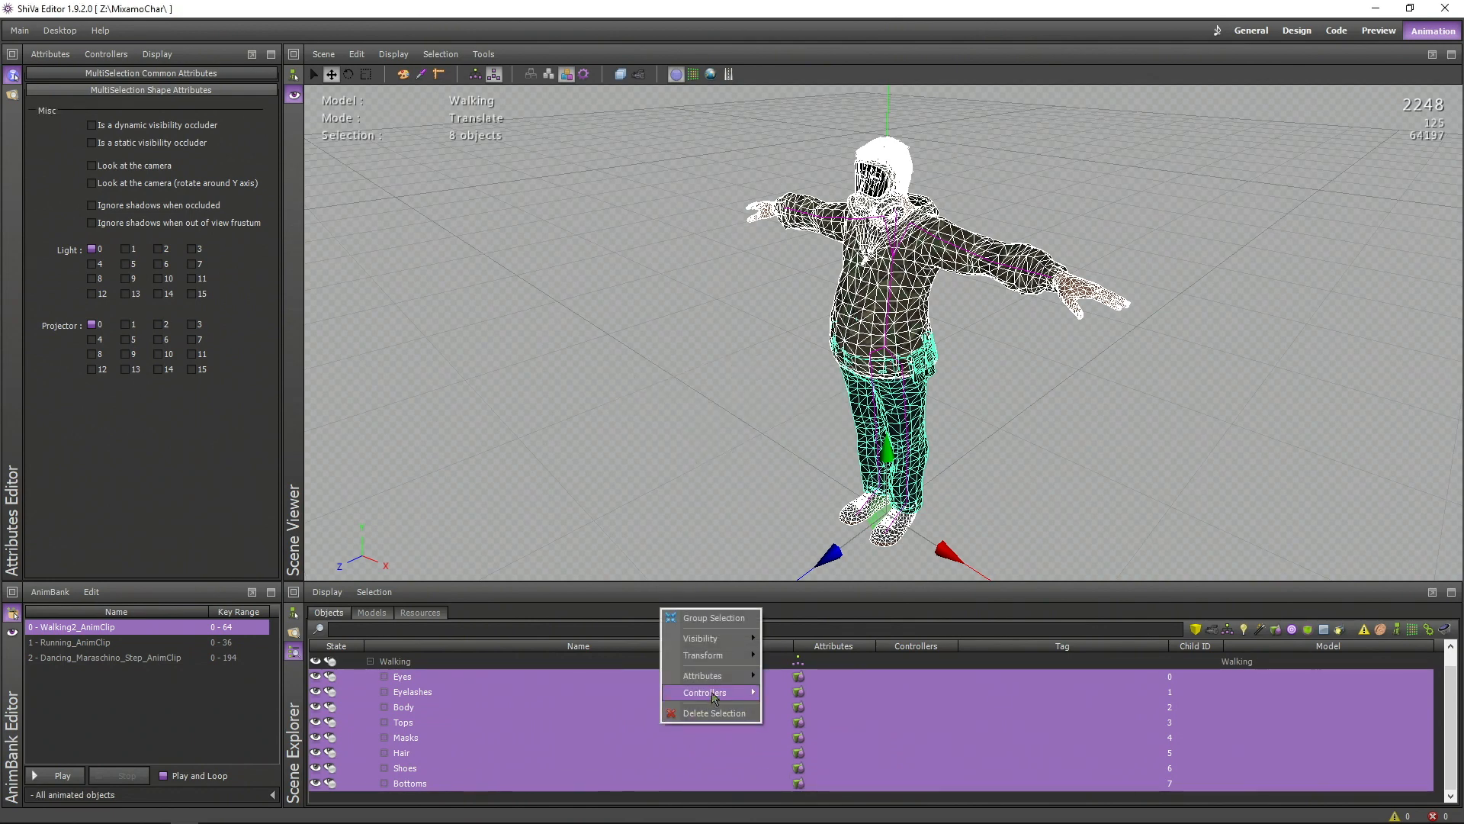
{"action": "mouse_move", "coordinate": [713, 693]}
{"action": "mouse_move", "coordinate": [795, 709]}
{"action": "left_click", "coordinate": [873, 709]}
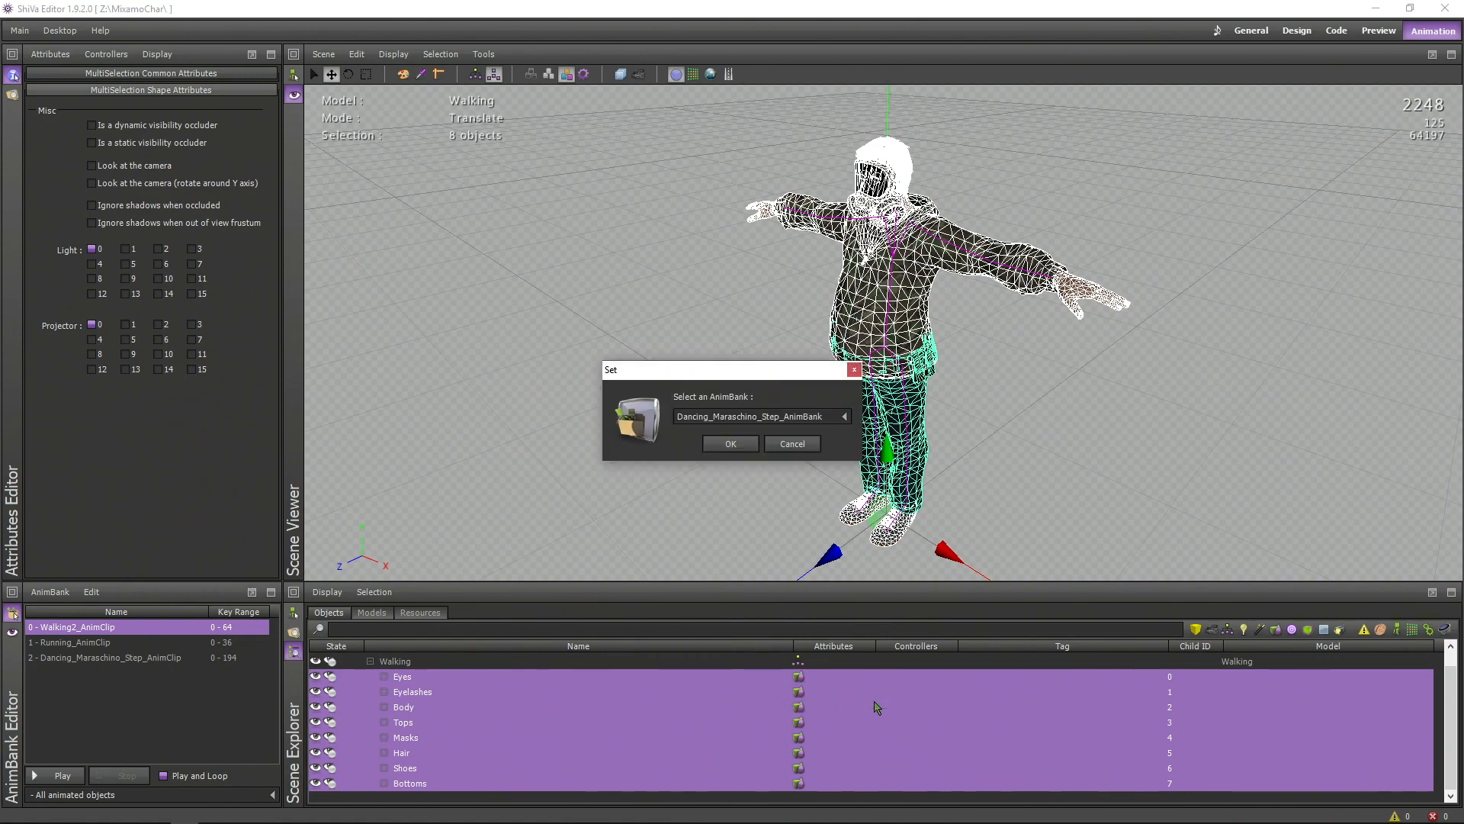
{"action": "left_click", "coordinate": [770, 421]}
{"action": "left_click", "coordinate": [766, 440]}
{"action": "left_click", "coordinate": [730, 445]}
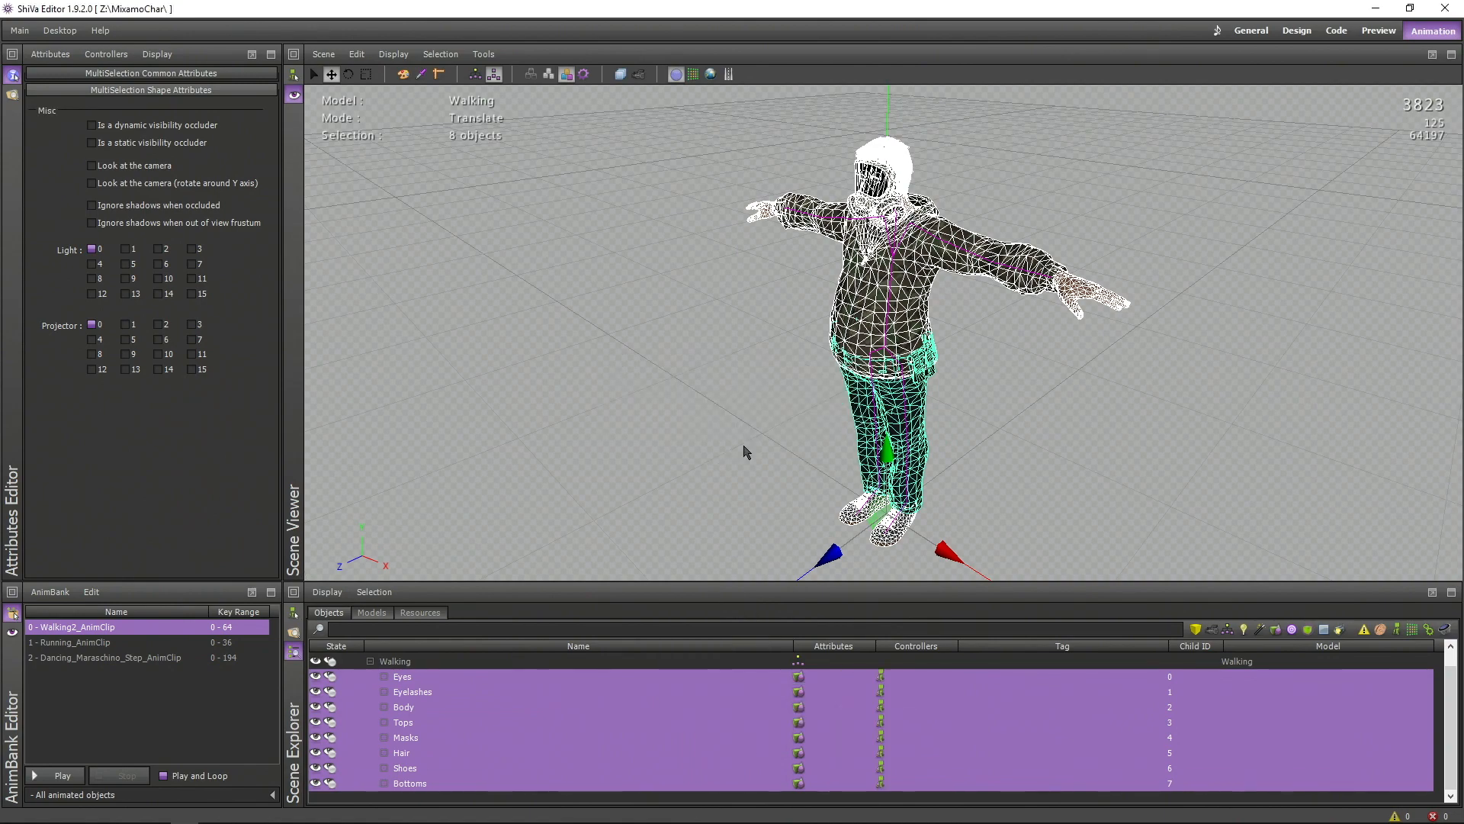
Step: Deselect the character's meshes and play Walking2_AnimClip to preview the walk animation
{"action": "left_click", "coordinate": [644, 706]}
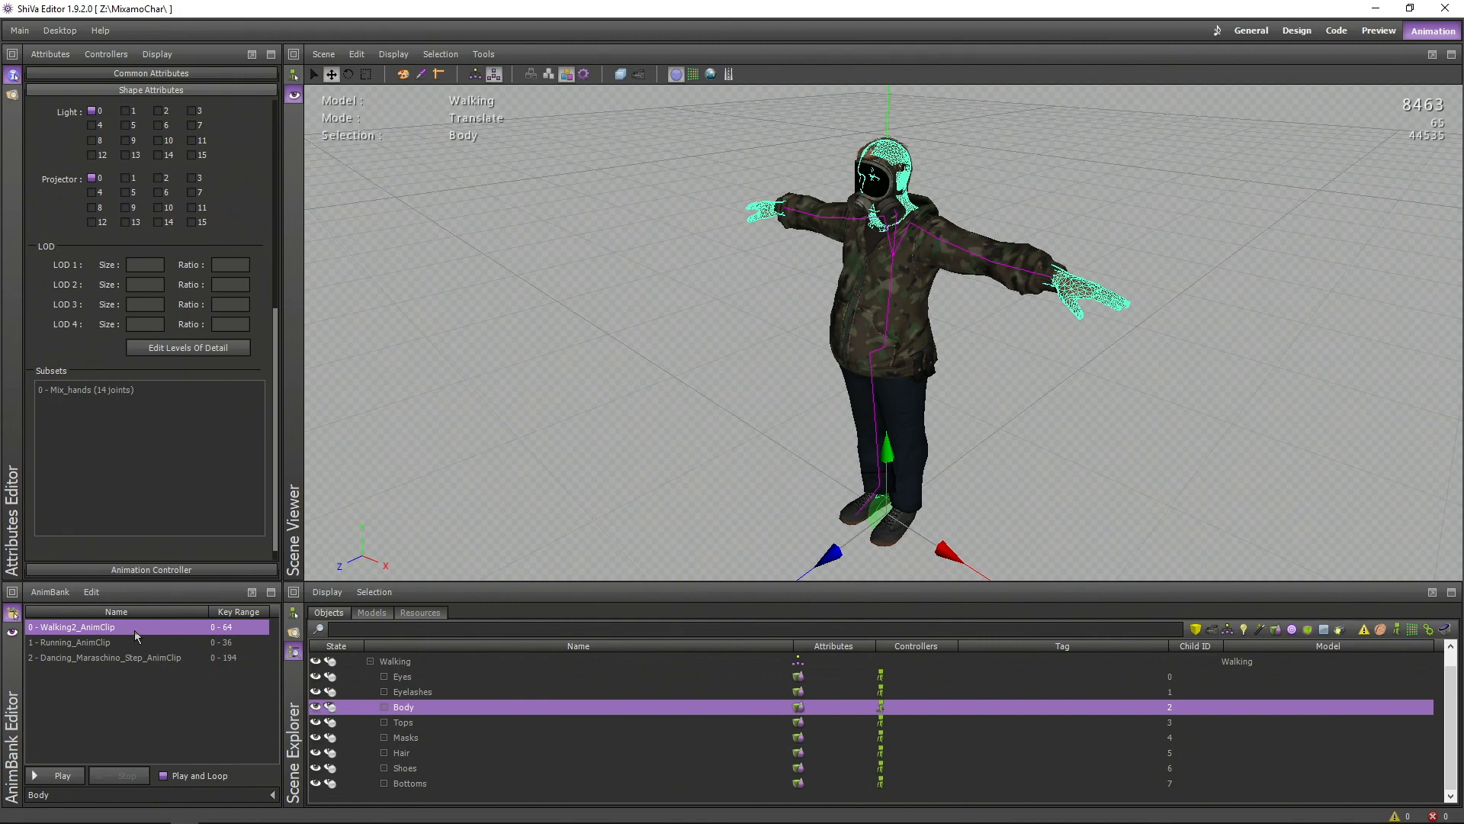
{"action": "left_click", "coordinate": [400, 448]}
{"action": "left_click", "coordinate": [62, 775]}
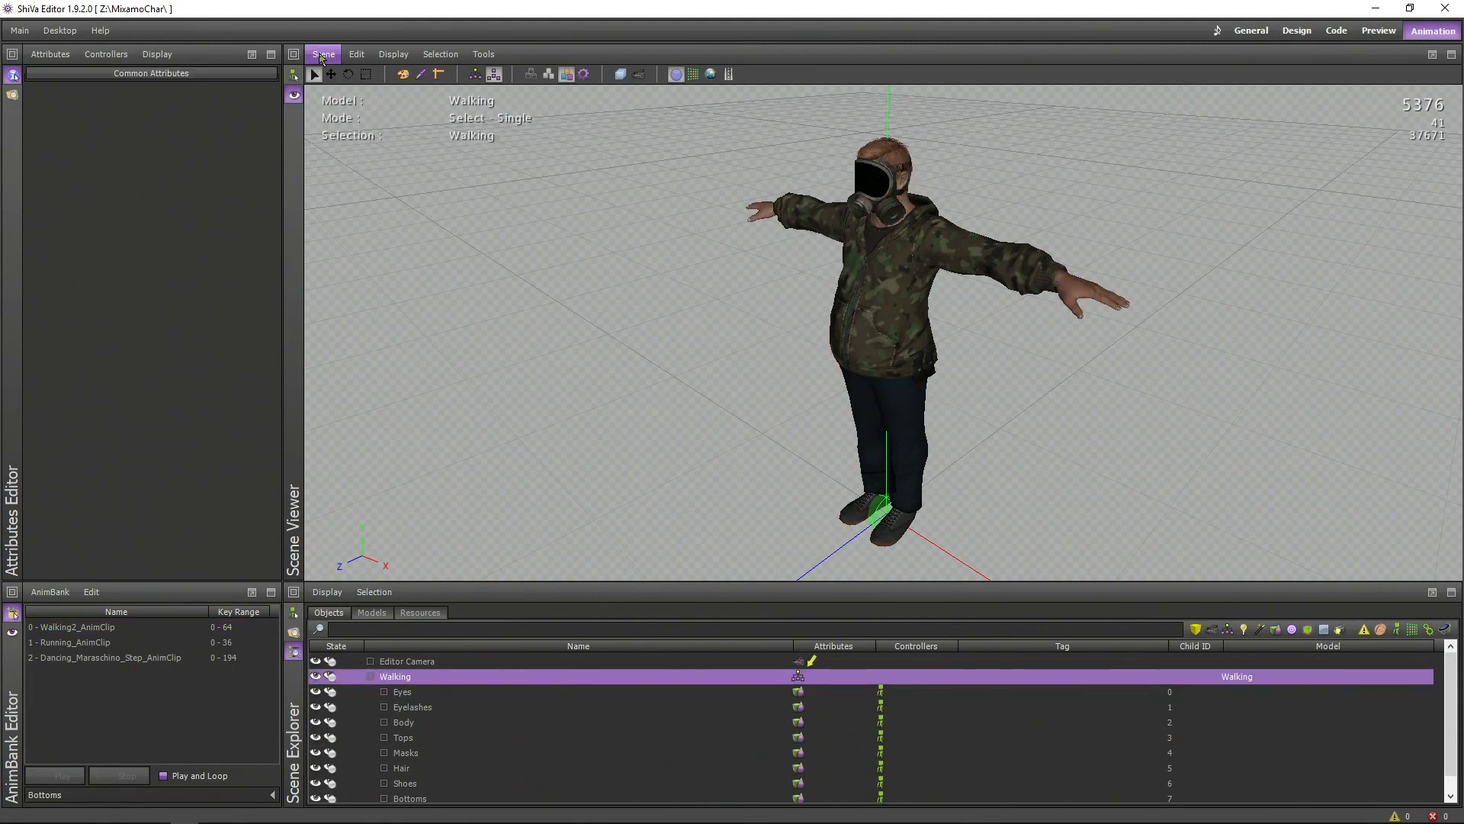
Step: Close the current scene and reopen the Walking model
{"action": "left_click", "coordinate": [322, 55]}
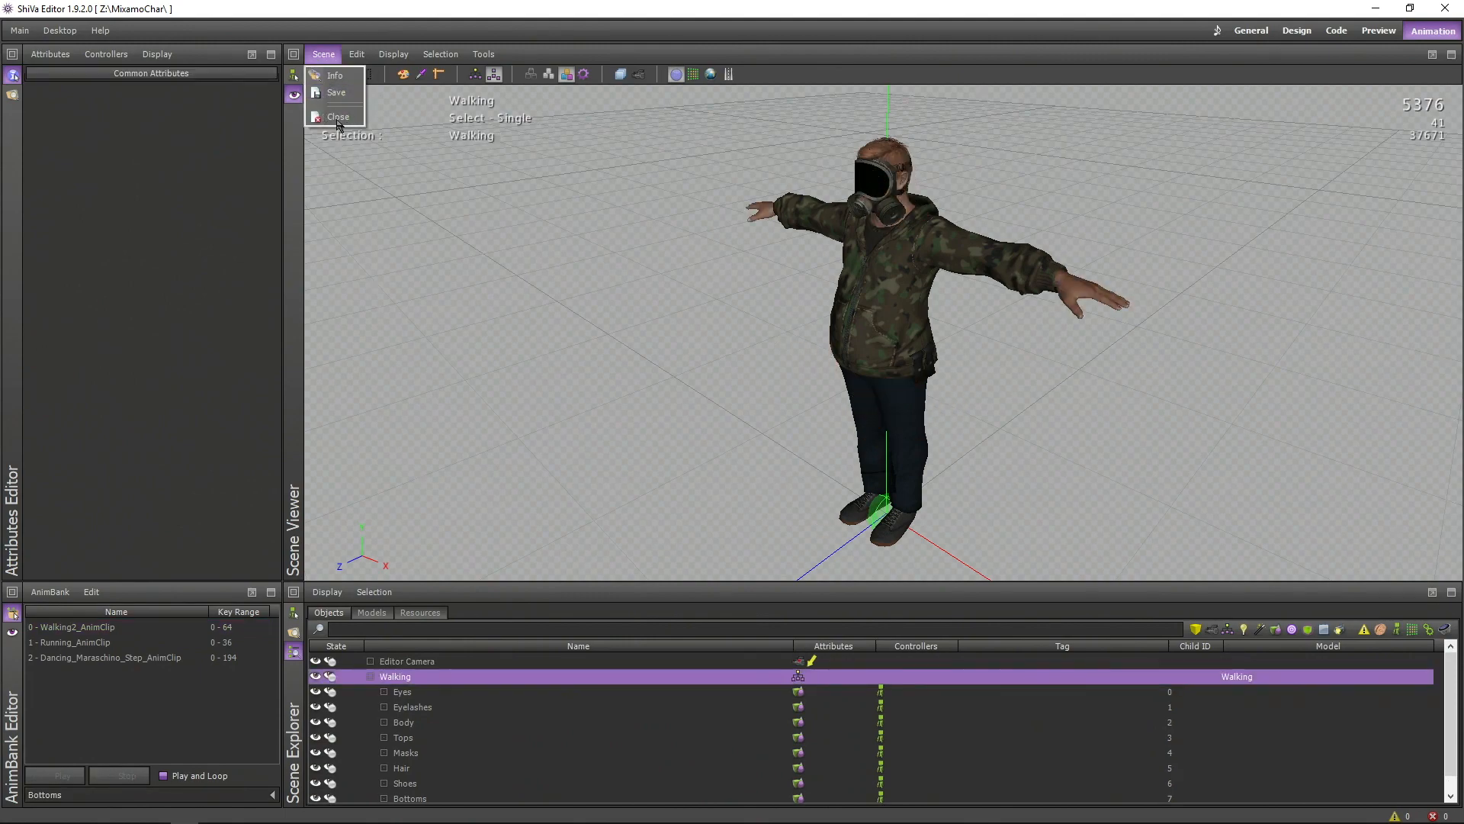
{"action": "left_click", "coordinate": [337, 121]}
{"action": "left_click", "coordinate": [599, 456]}
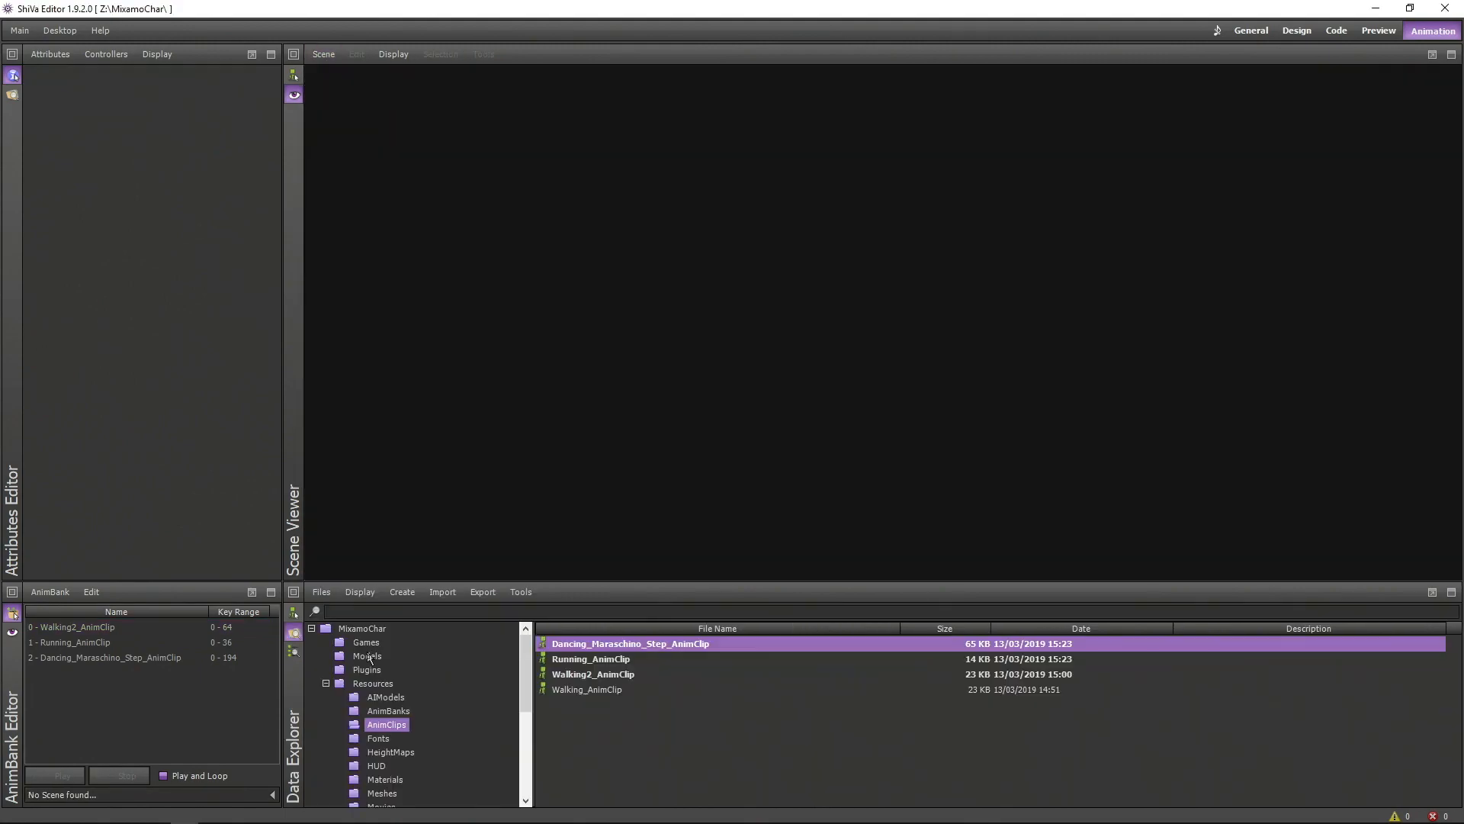
{"action": "left_click", "coordinate": [367, 655]}
{"action": "double_click", "coordinate": [621, 720]}
Step: Open the Mix_anims AnimBank and play Dancing_Maraschino_Step_AnimClip on the character
{"action": "left_click", "coordinate": [149, 674]}
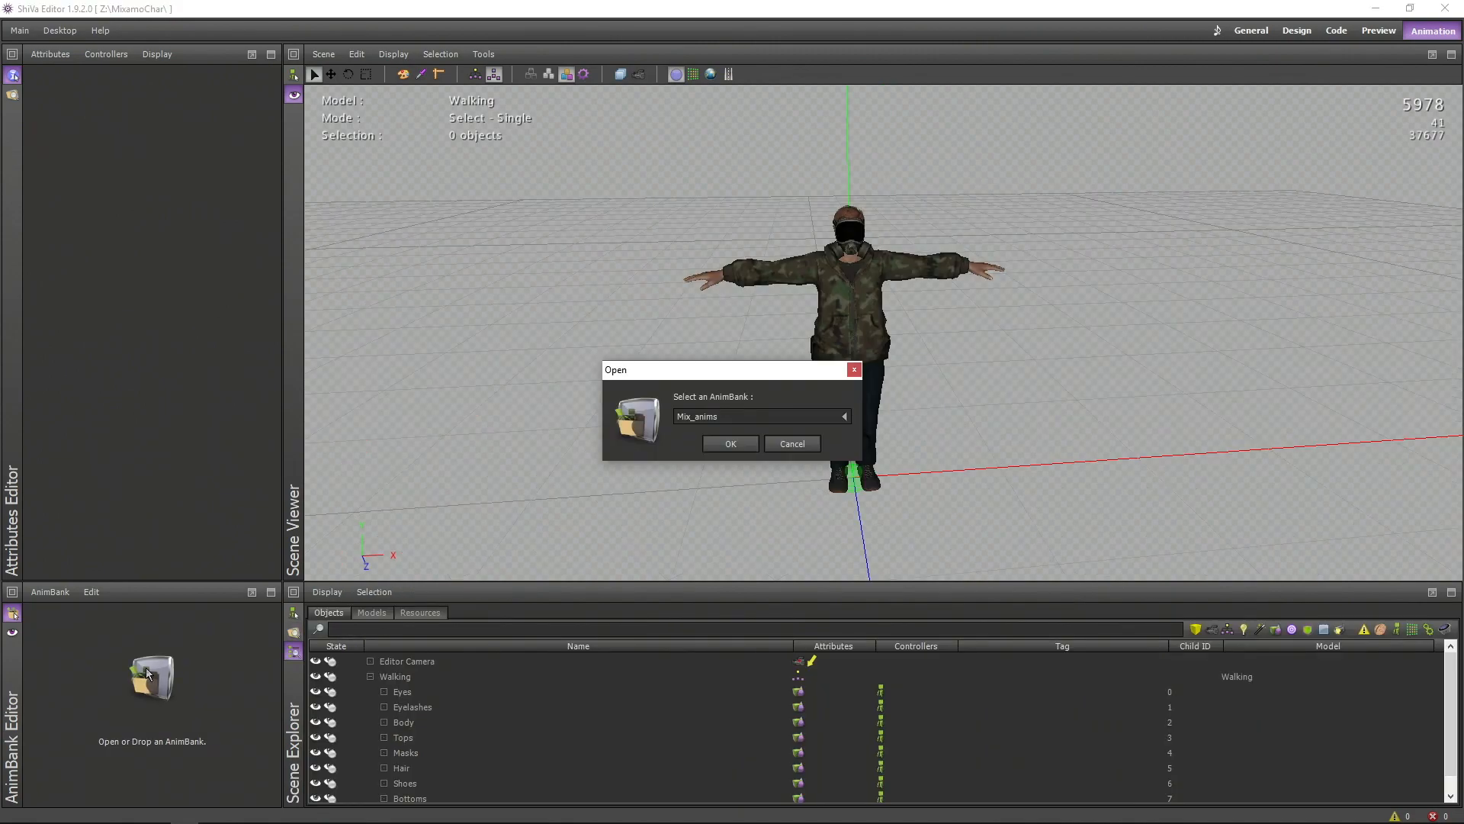
{"action": "left_click", "coordinate": [730, 444]}
{"action": "left_click", "coordinate": [110, 657]}
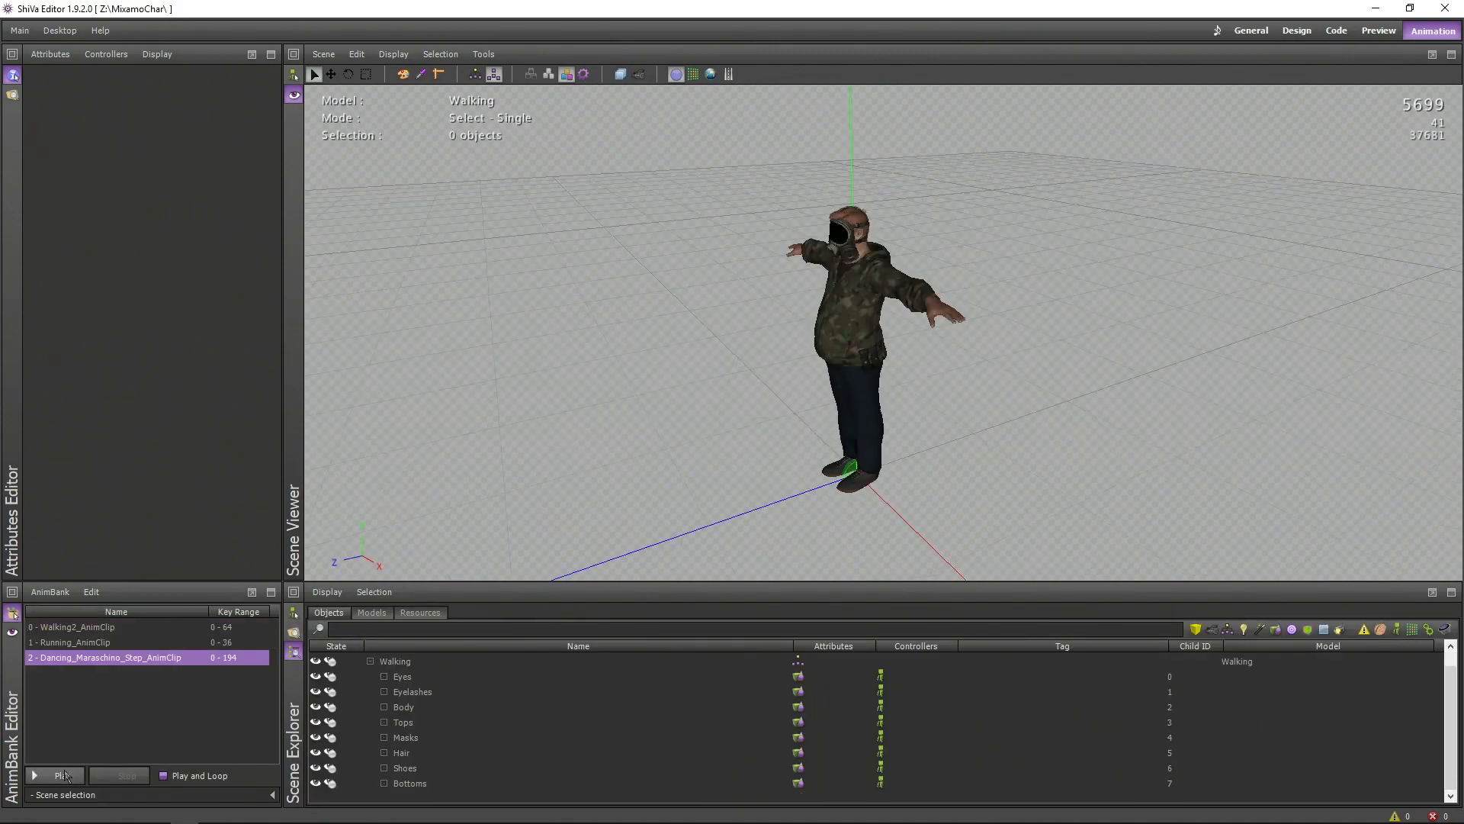
{"action": "left_click", "coordinate": [64, 775]}
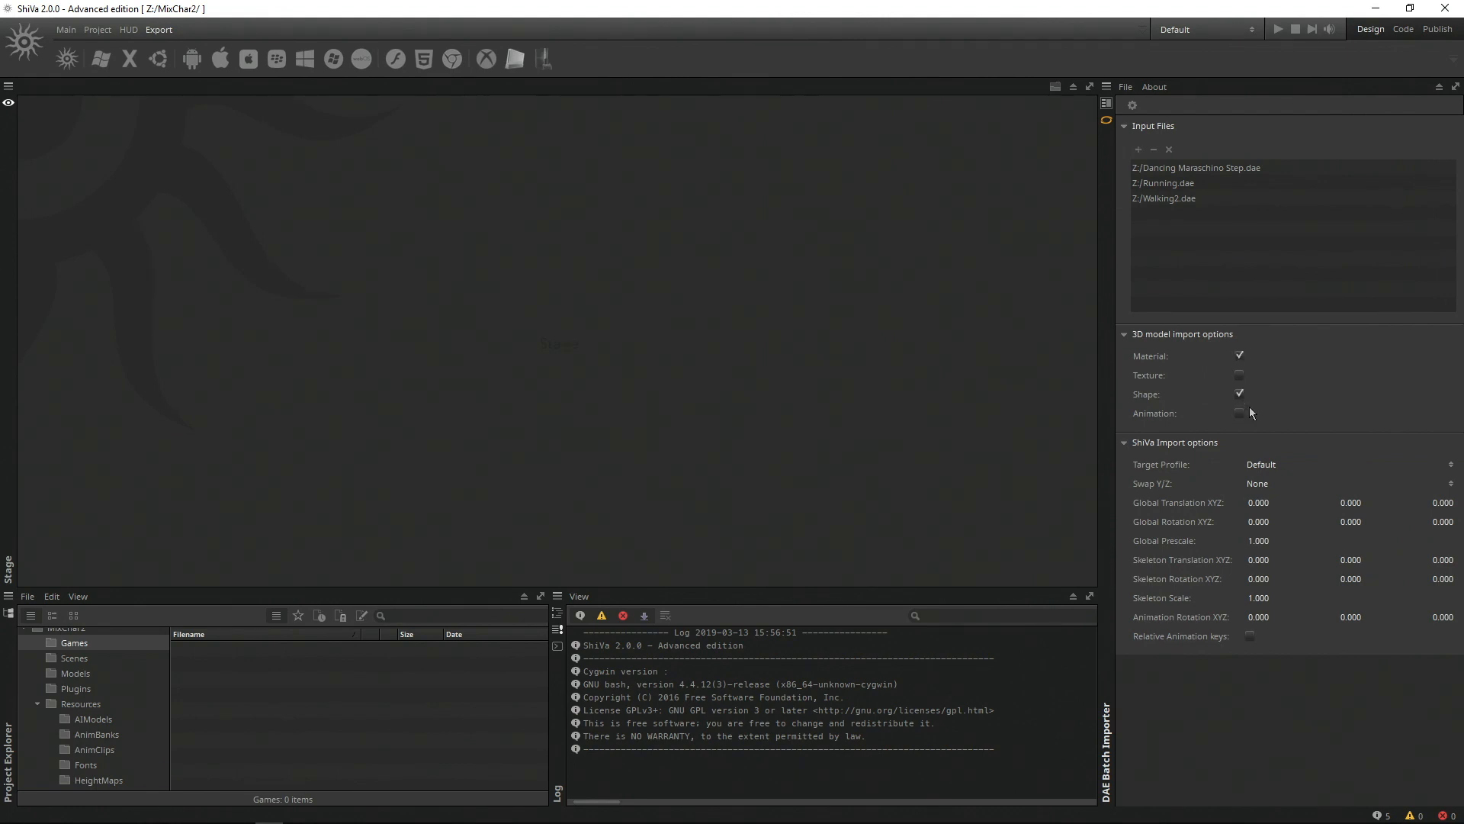
Step: Batch-import the three listed DAE files with animation import enabled and a global prescale of 0.010
{"action": "left_click", "coordinate": [1262, 542]}
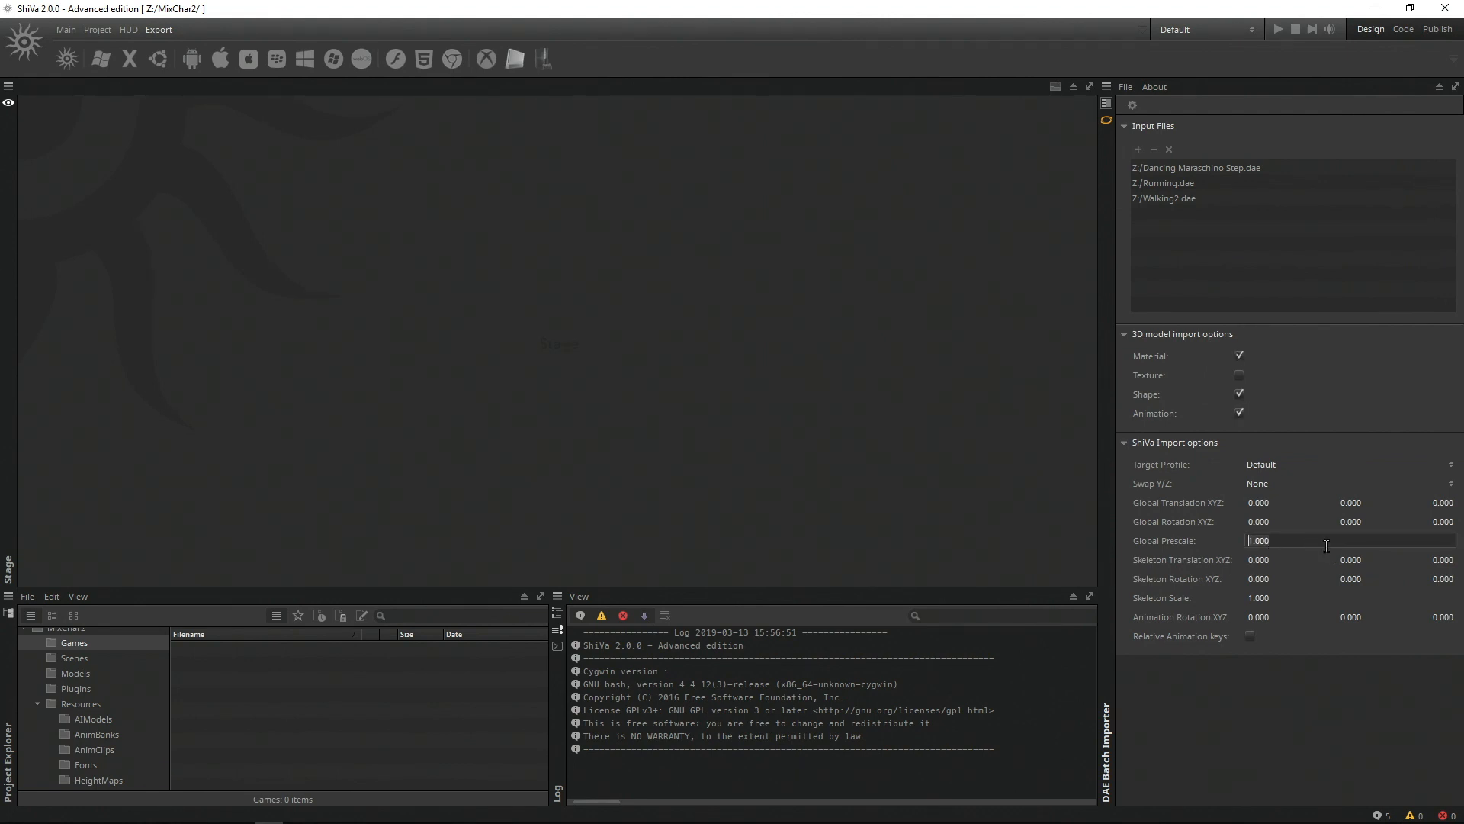
{"action": "key", "text": "Tab"}
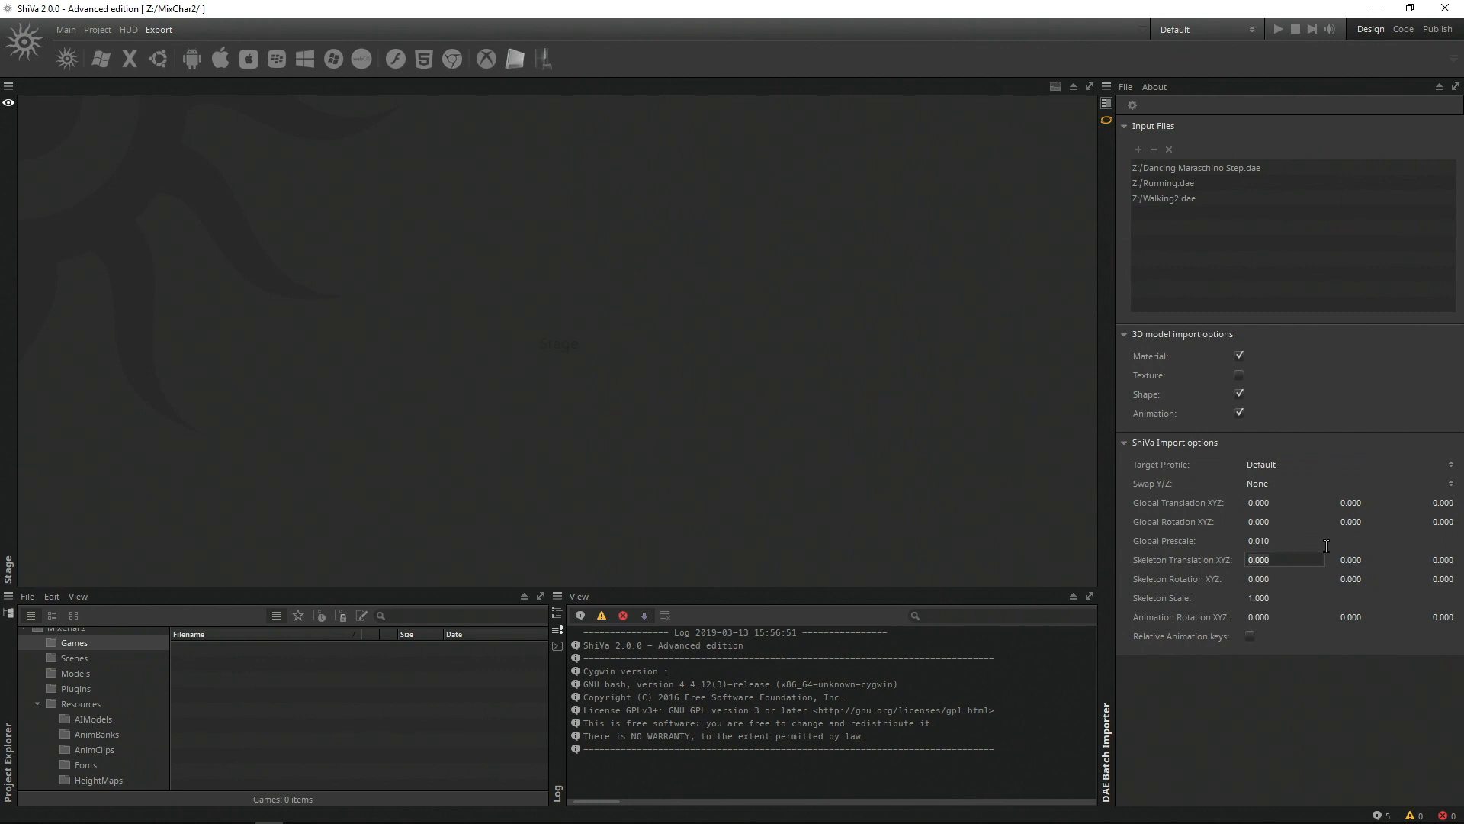
{"action": "left_click", "coordinate": [1133, 105]}
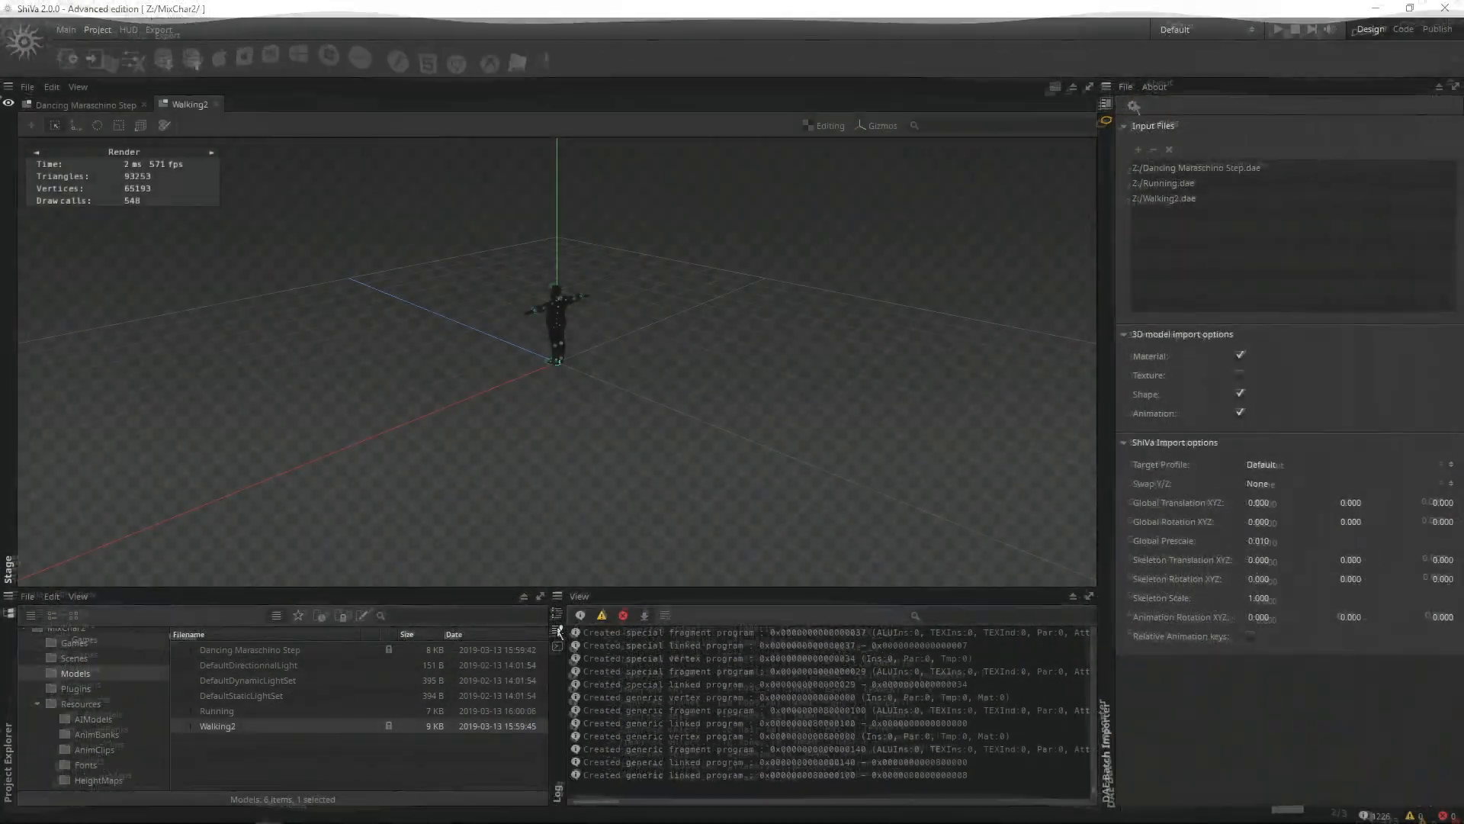
Step: Expand the Walking2 model's hierarchy in the Outliner and inspect the imported character up close in the viewport
{"action": "left_click", "coordinate": [559, 615]}
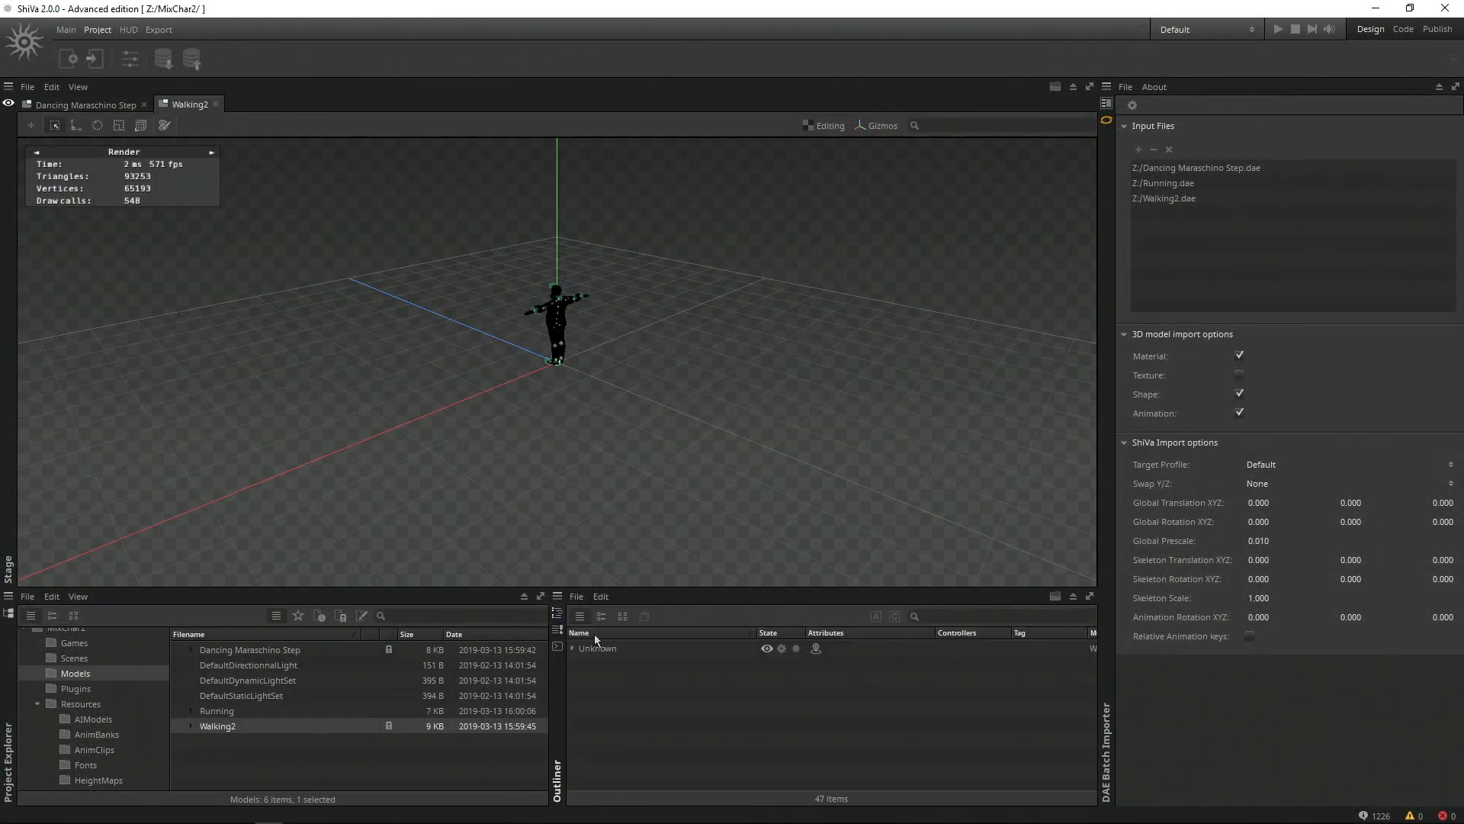
{"action": "left_click", "coordinate": [572, 648]}
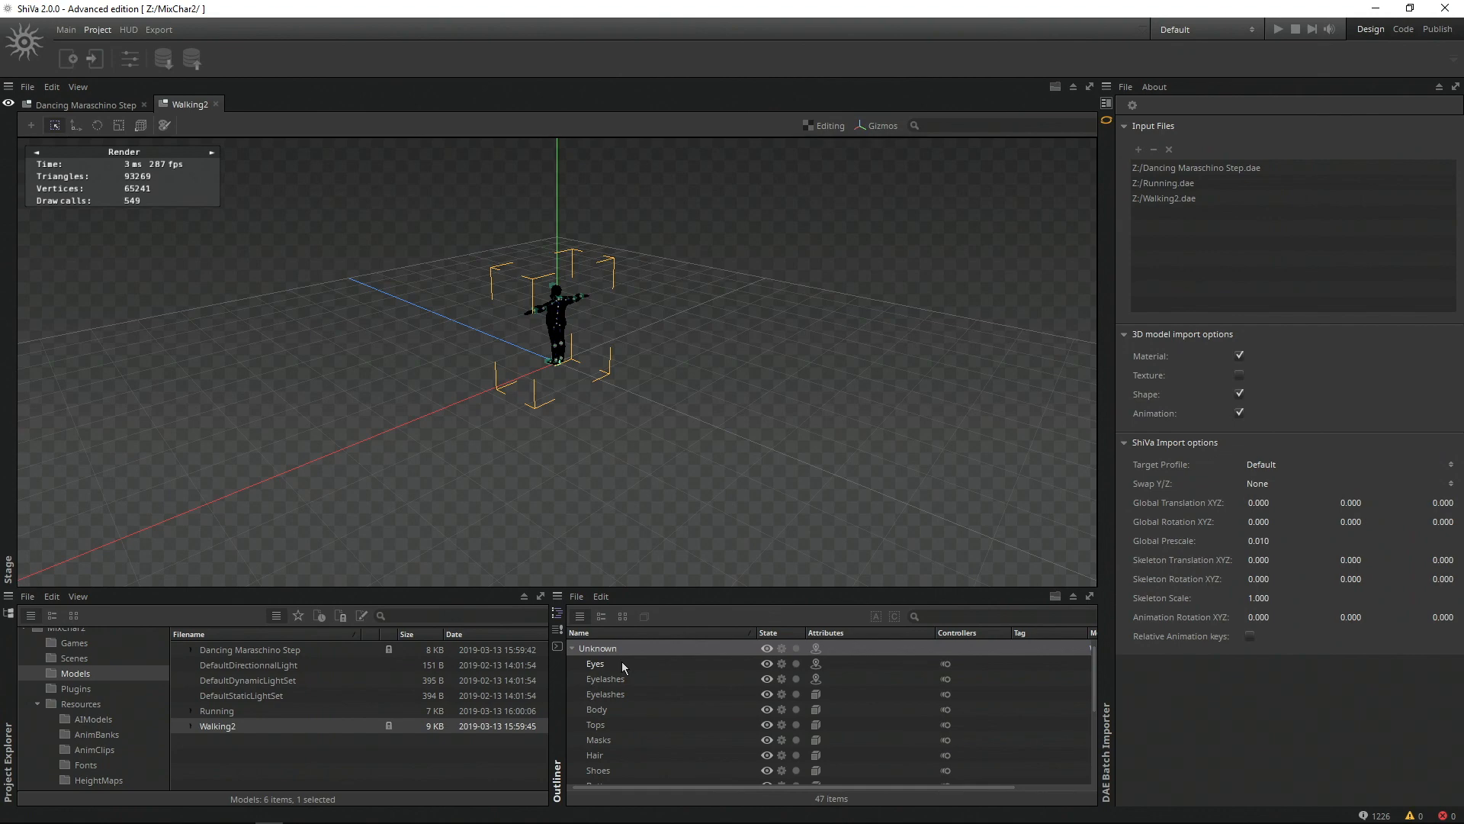
{"action": "scroll", "coordinate": [582, 523], "scroll_direction": "up", "scroll_amount": 5}
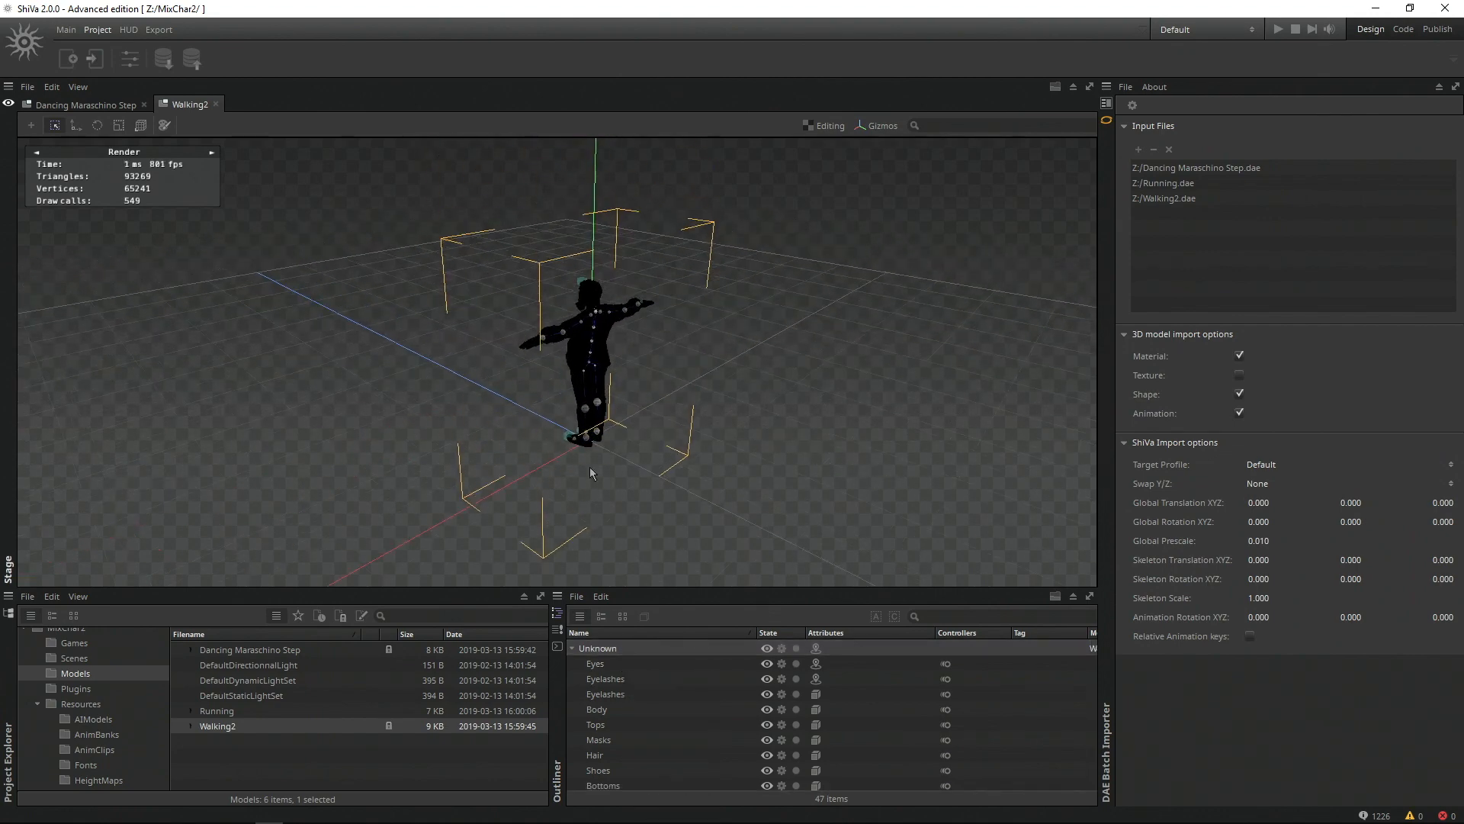
{"action": "left_click_drag", "start_coordinate": [591, 468], "coordinate": [708, 423], "text": "alt"}
{"action": "middle_click_drag", "start_coordinate": [620, 377], "coordinate": [696, 439], "text": "alt"}
{"action": "right_click_drag", "start_coordinate": [643, 394], "coordinate": [680, 457], "text": "alt"}
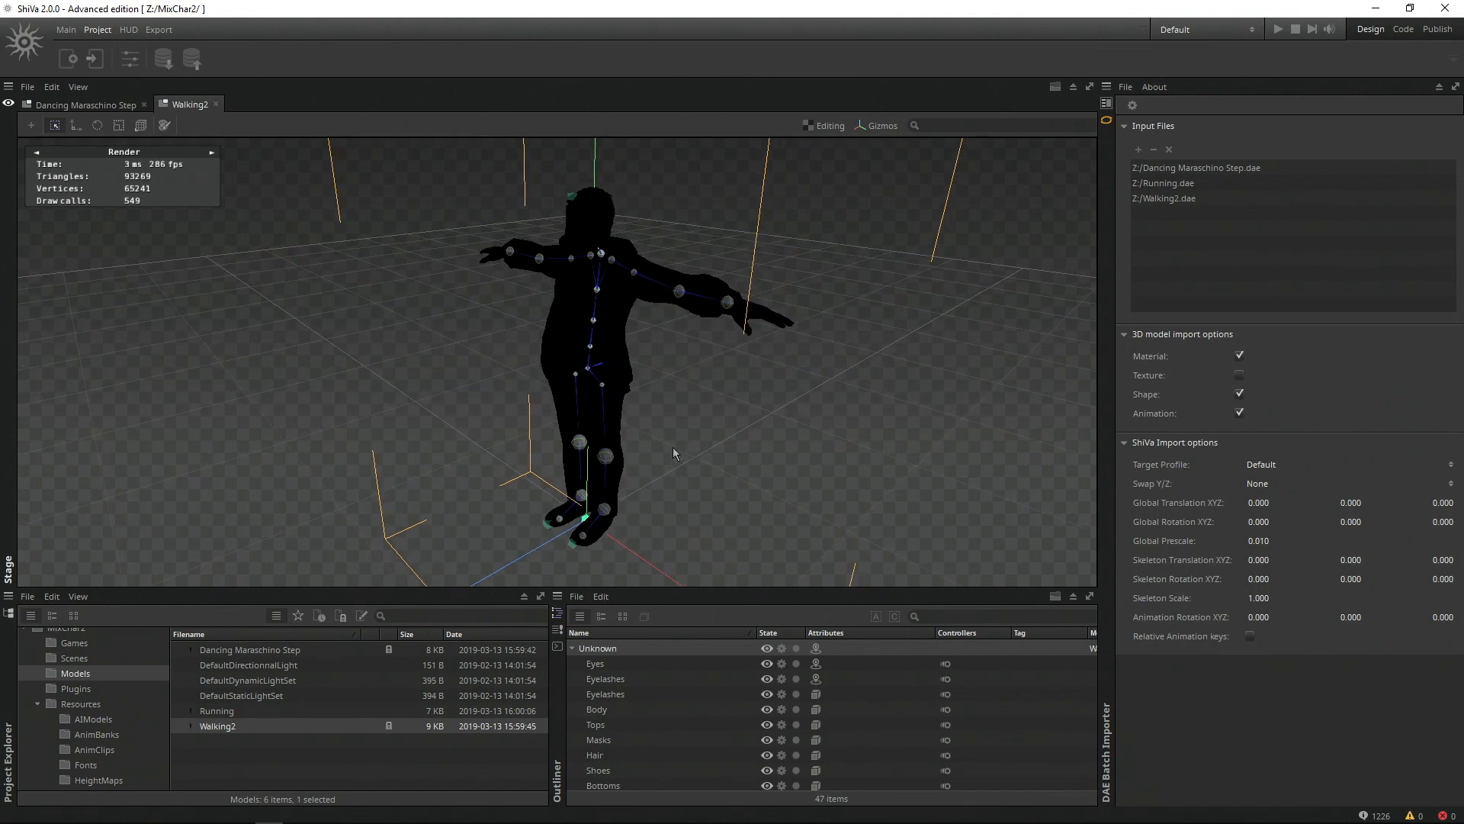
Step: Highlight the Walking2 character's Eyes, Eyelashes, Body and Tops meshes one after another to examine how the model is split
{"action": "left_click", "coordinate": [680, 665]}
{"action": "left_click", "coordinate": [675, 674]}
{"action": "left_click", "coordinate": [674, 694]}
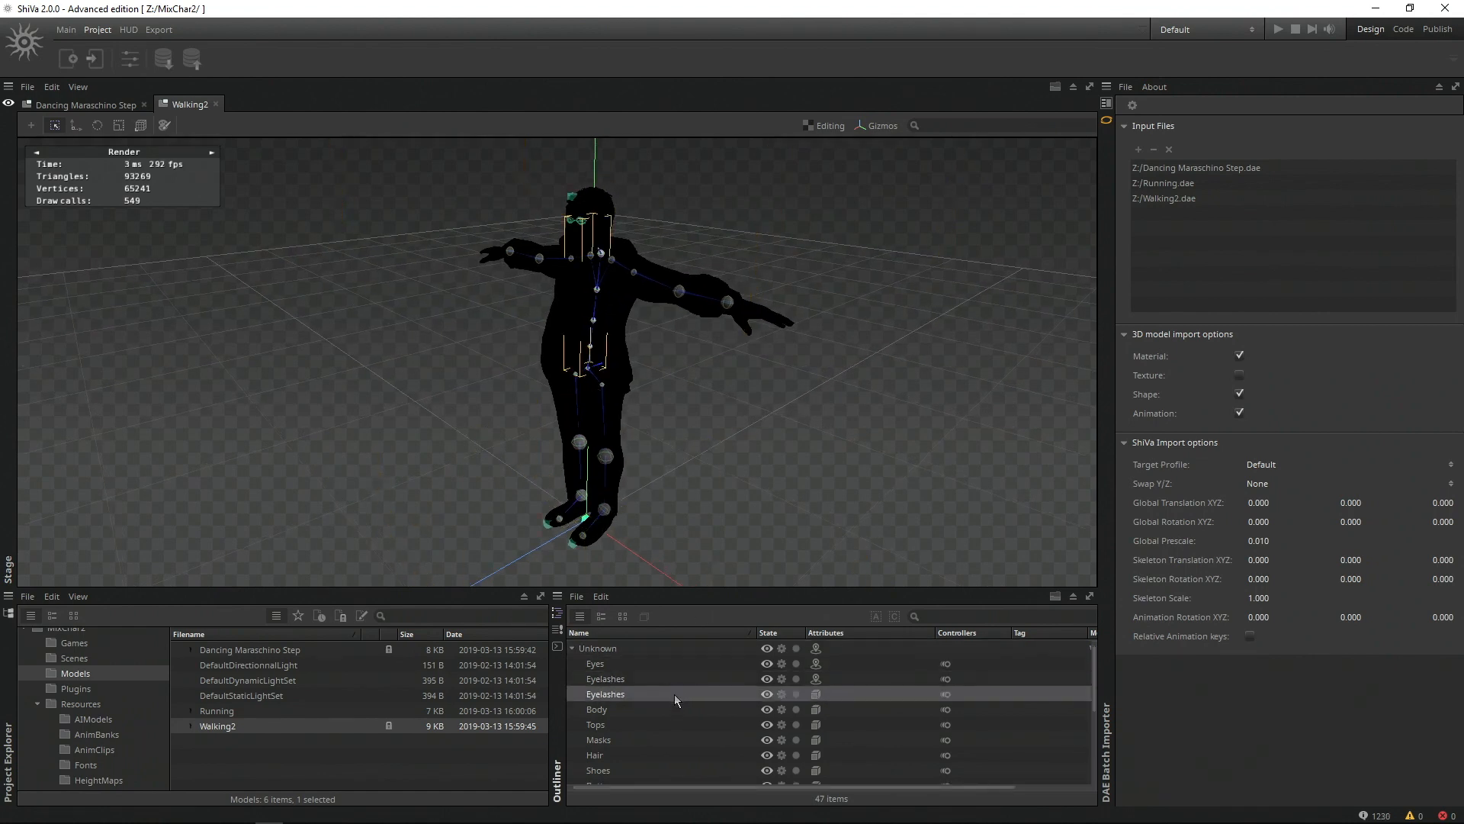
{"action": "left_click", "coordinate": [671, 711]}
{"action": "left_click", "coordinate": [666, 723]}
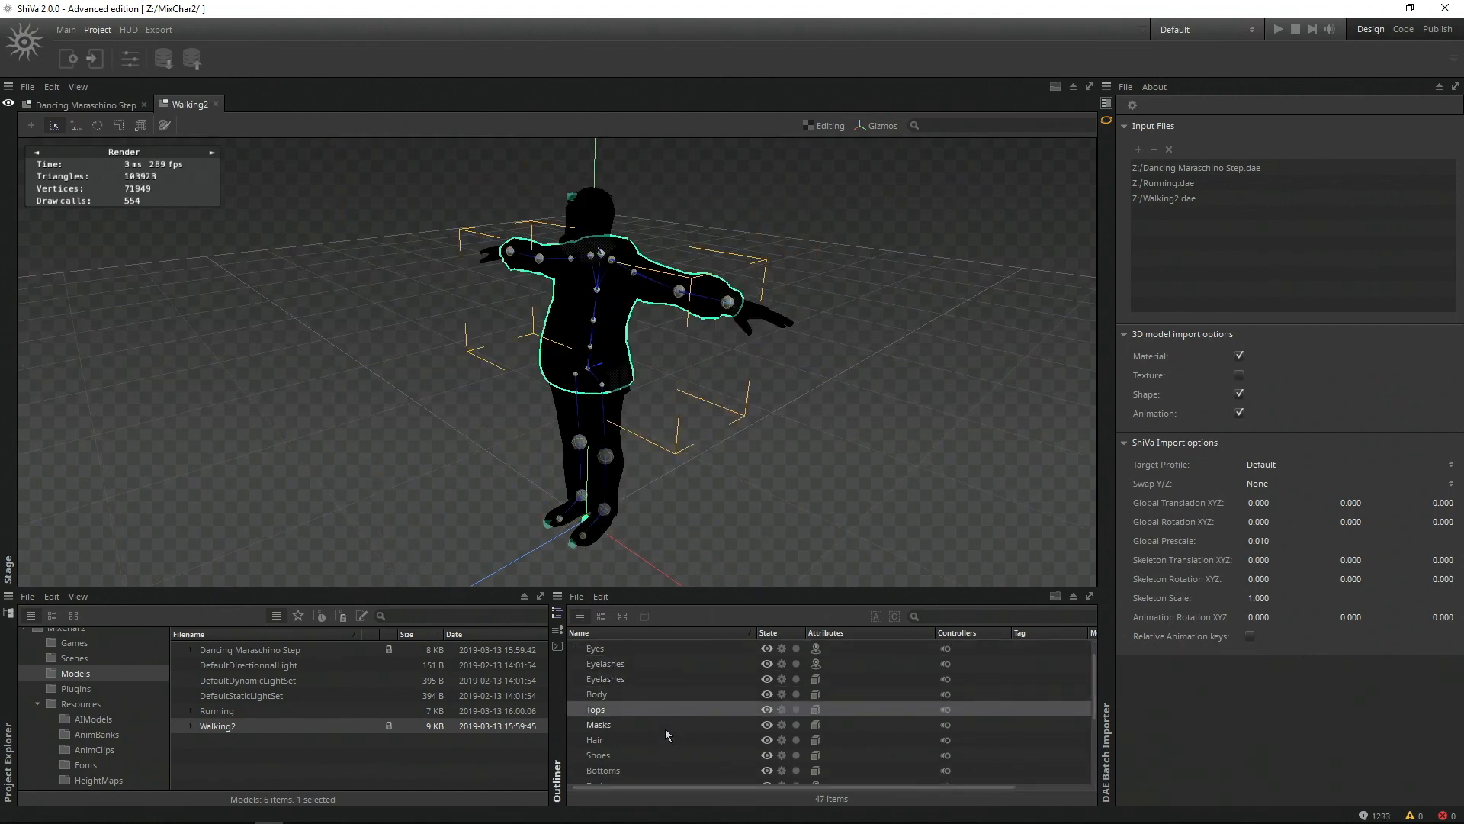
{"action": "scroll", "coordinate": [666, 717], "scroll_direction": "down", "scroll_amount": 1}
Step: Create a new AnimBank named mix_anims2 and open it for editing
{"action": "left_click", "coordinate": [96, 733]}
{"action": "right_click", "coordinate": [350, 717]}
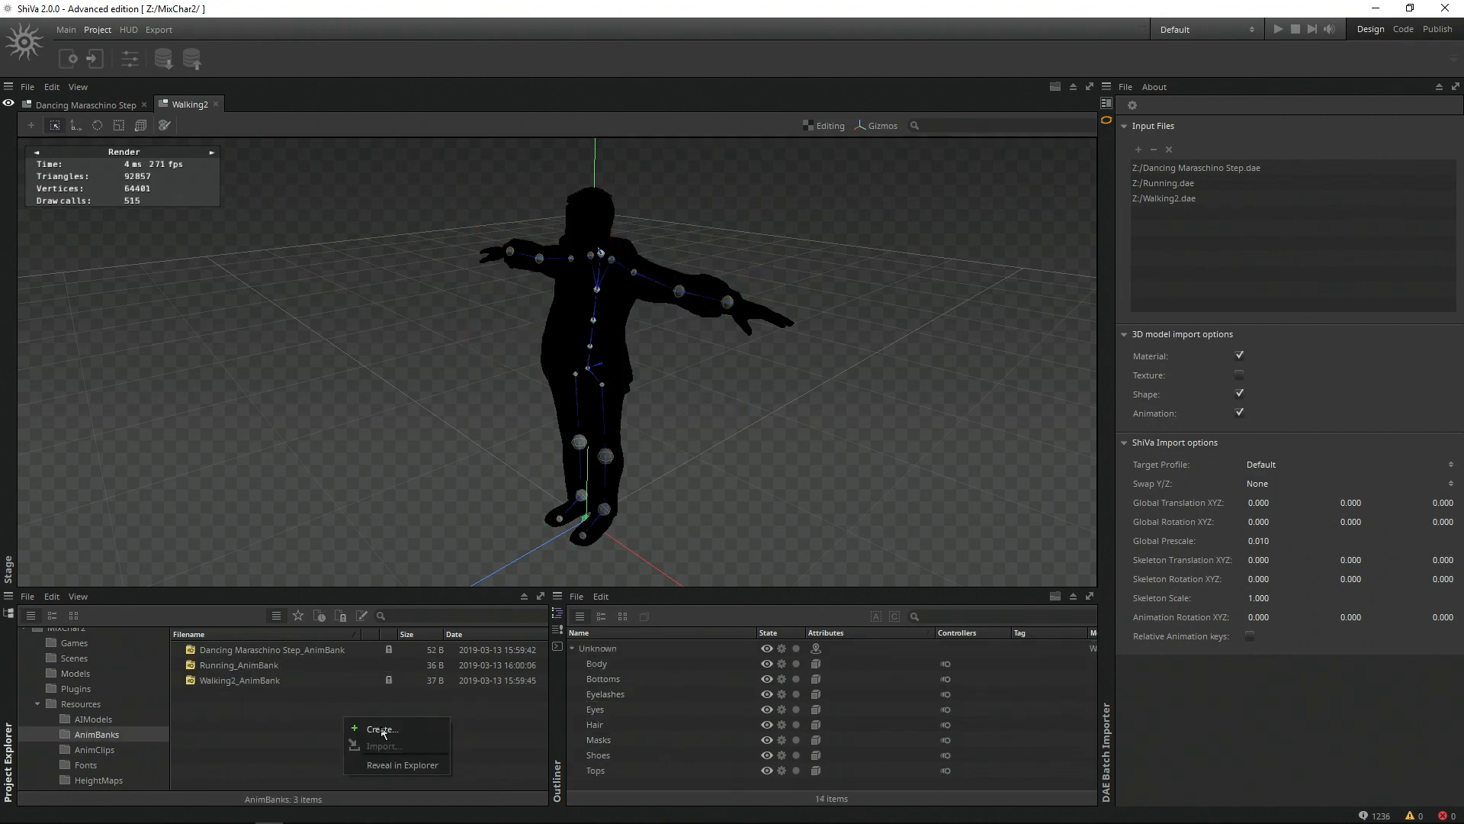
{"action": "left_click", "coordinate": [382, 726]}
{"action": "type", "text": "mix_anims2"}
{"action": "key", "text": "Return"}
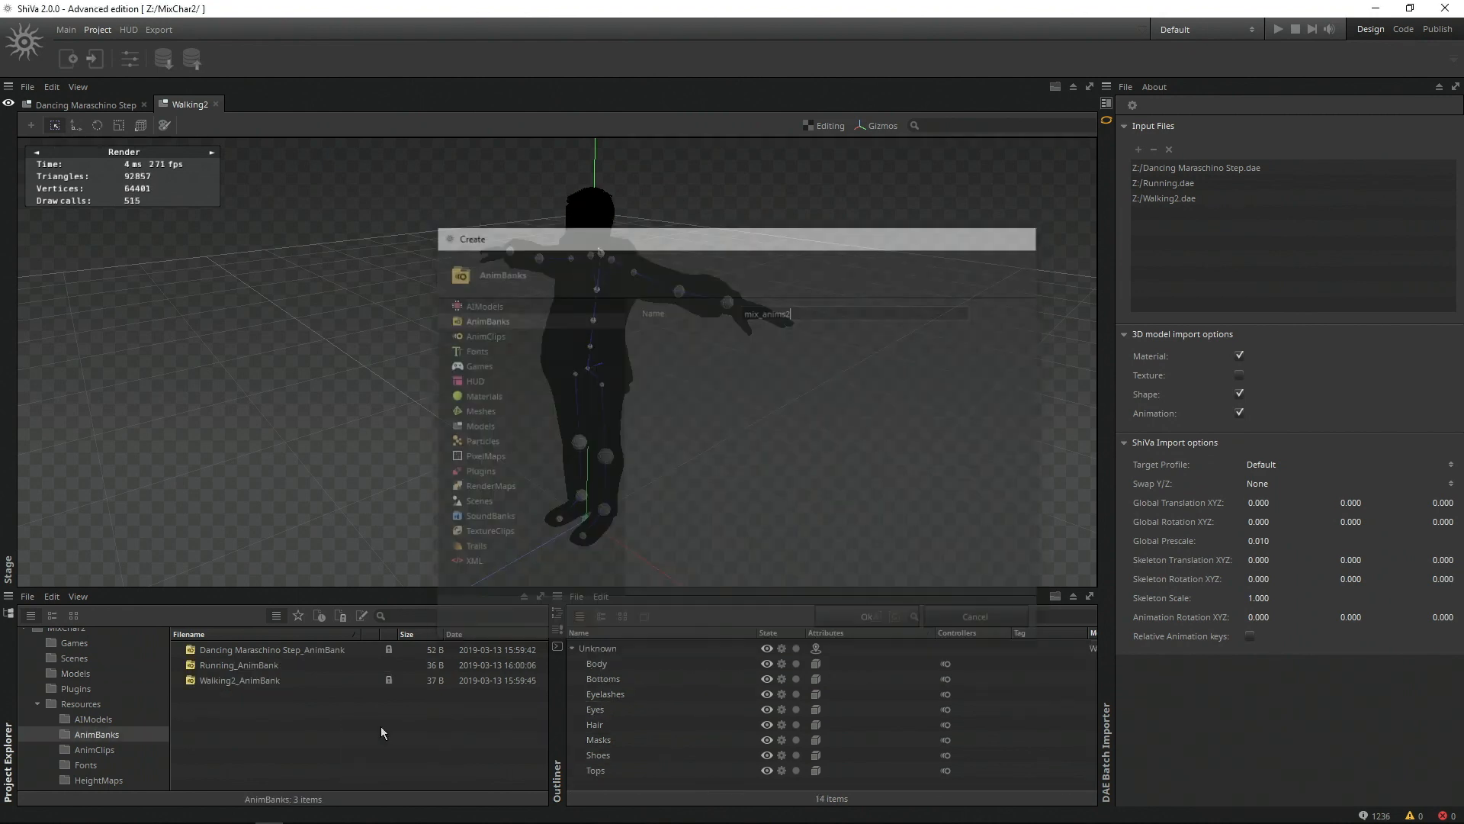
{"action": "double_click", "coordinate": [277, 662]}
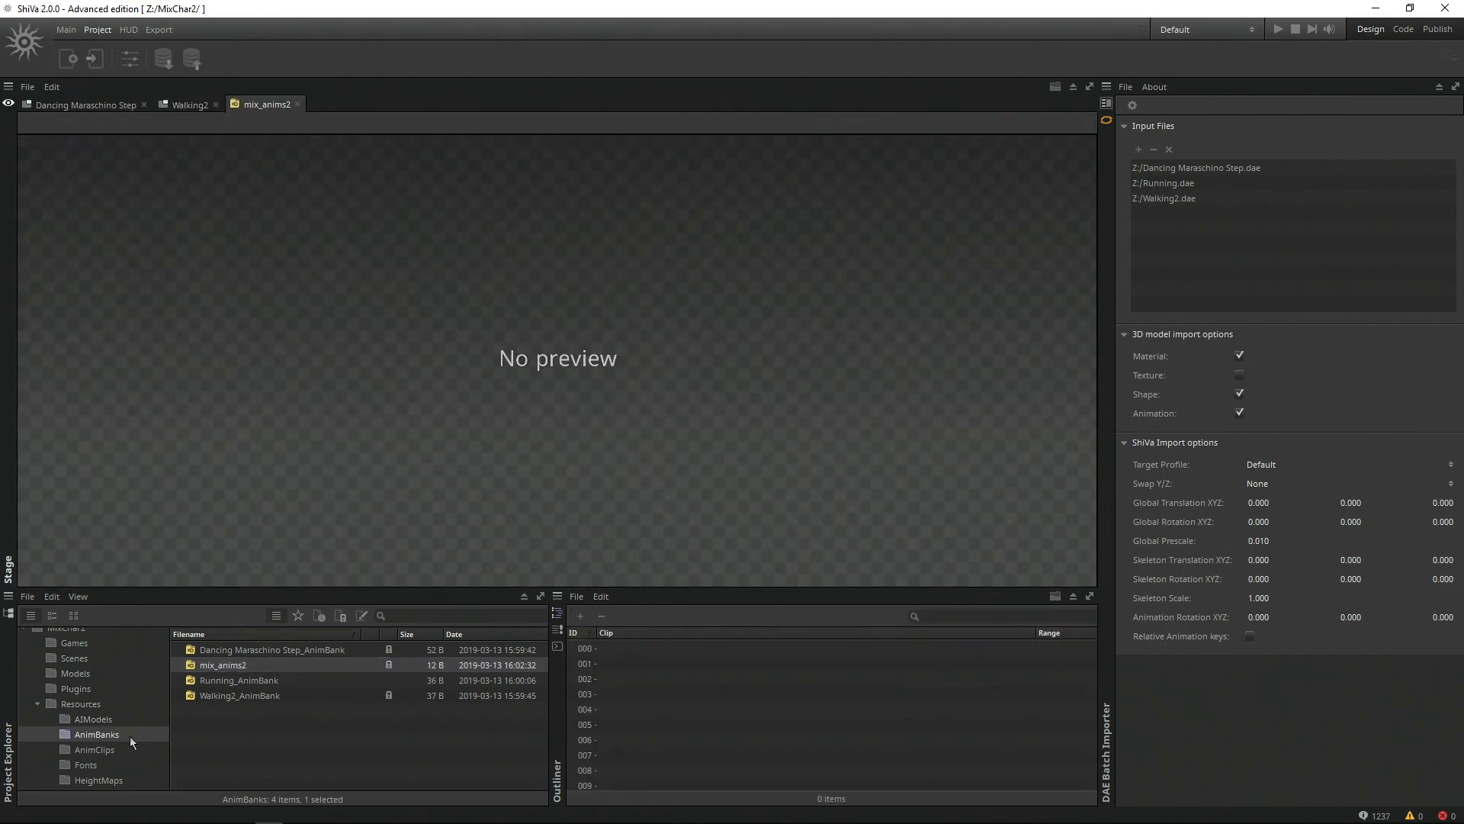
Step: Add Walking2_AnimClip to slot 000 of mix_anims2, plus Running_AnimClip and Dancing Maraschino Step_AnimClip
{"action": "left_click", "coordinate": [116, 749]}
{"action": "left_click", "coordinate": [254, 680]}
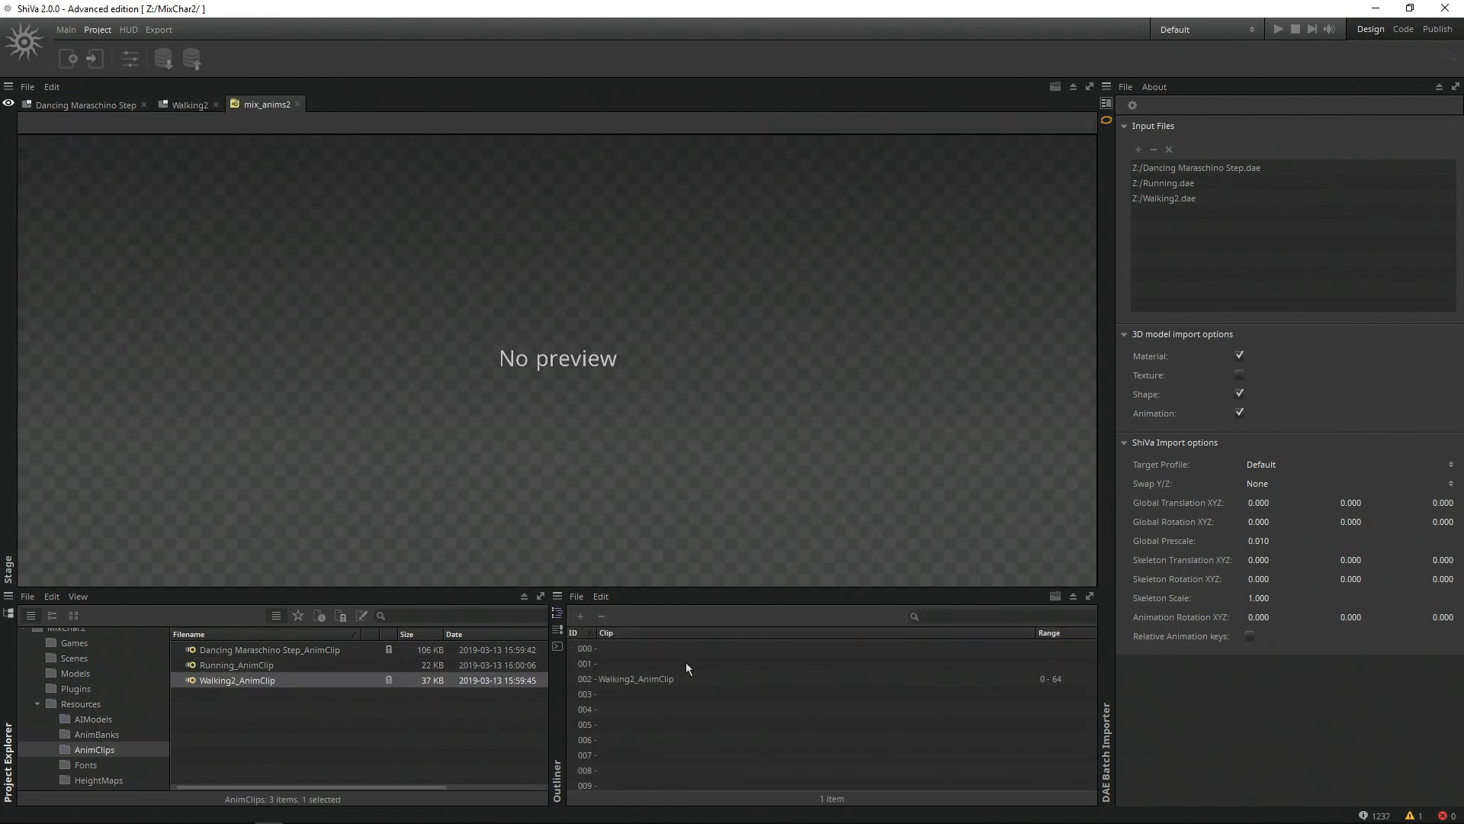
{"action": "left_click", "coordinate": [642, 679]}
{"action": "left_click", "coordinate": [245, 668]}
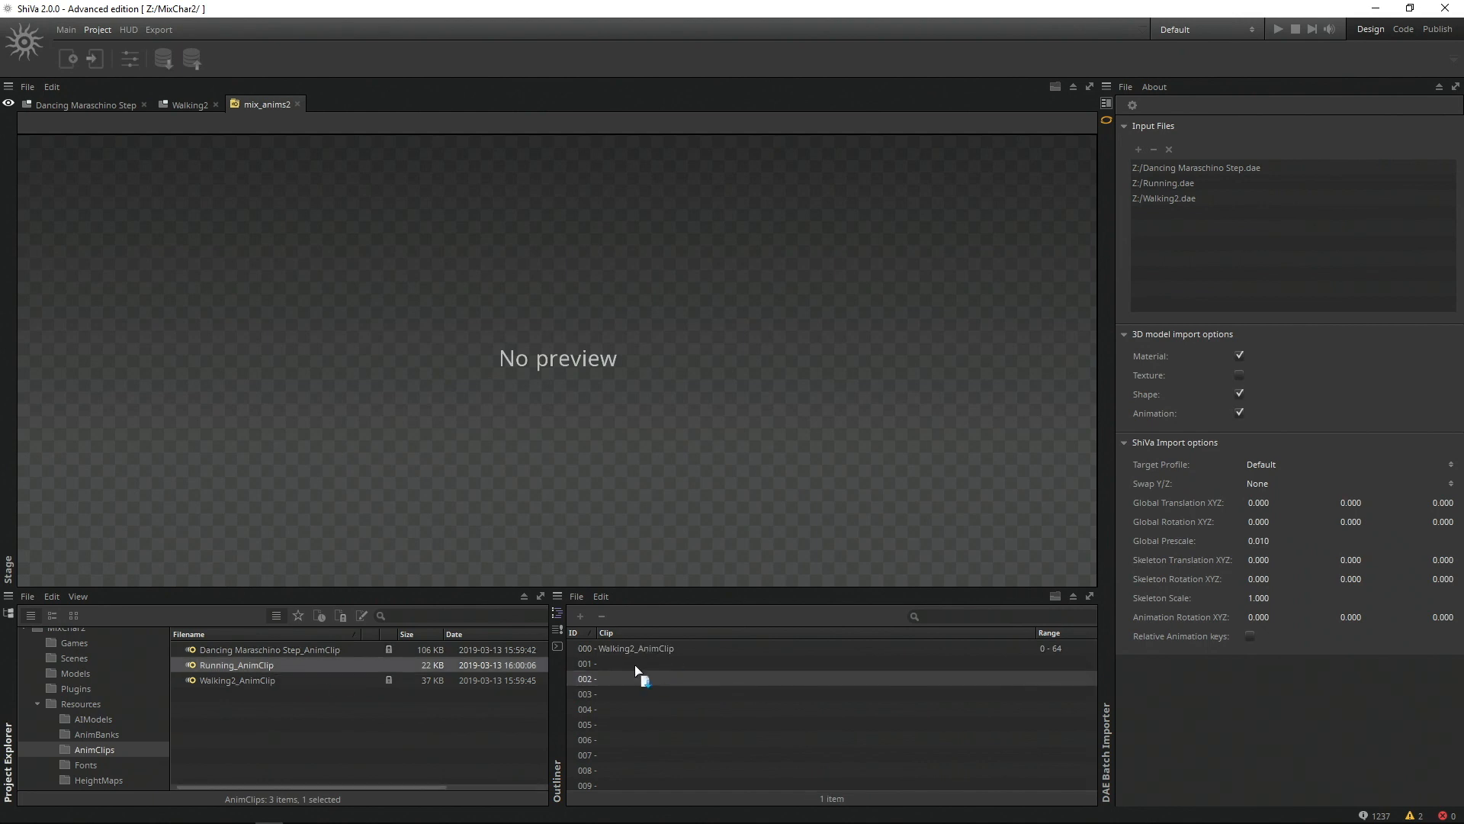
{"action": "left_click", "coordinate": [275, 650]}
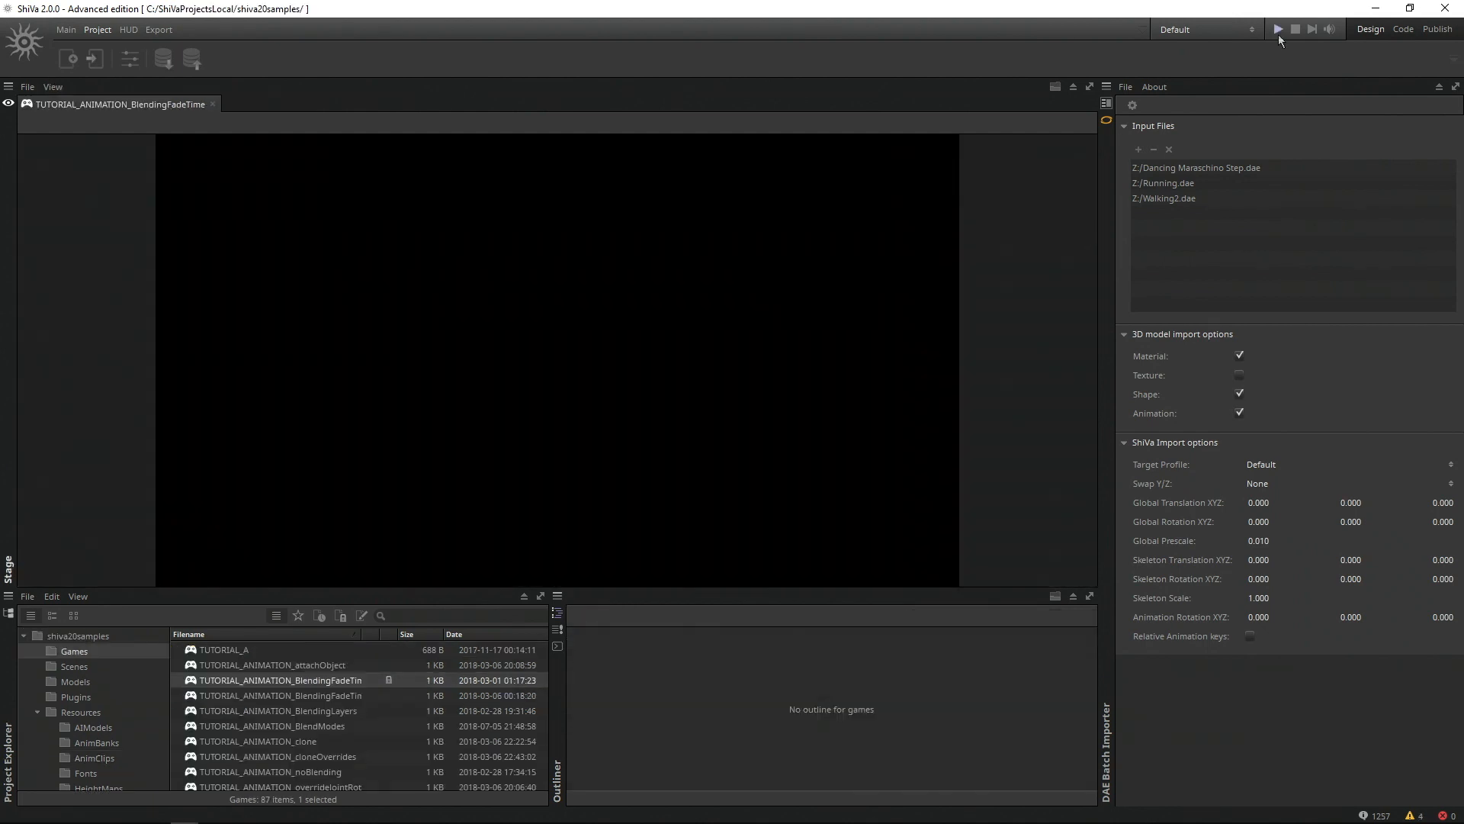
Step: Run the TUTORIAL_ANIMATION_BlendingFadeTime sample game and switch the robot to Walk and Run to watch the animation blending
{"action": "left_click", "coordinate": [1279, 30]}
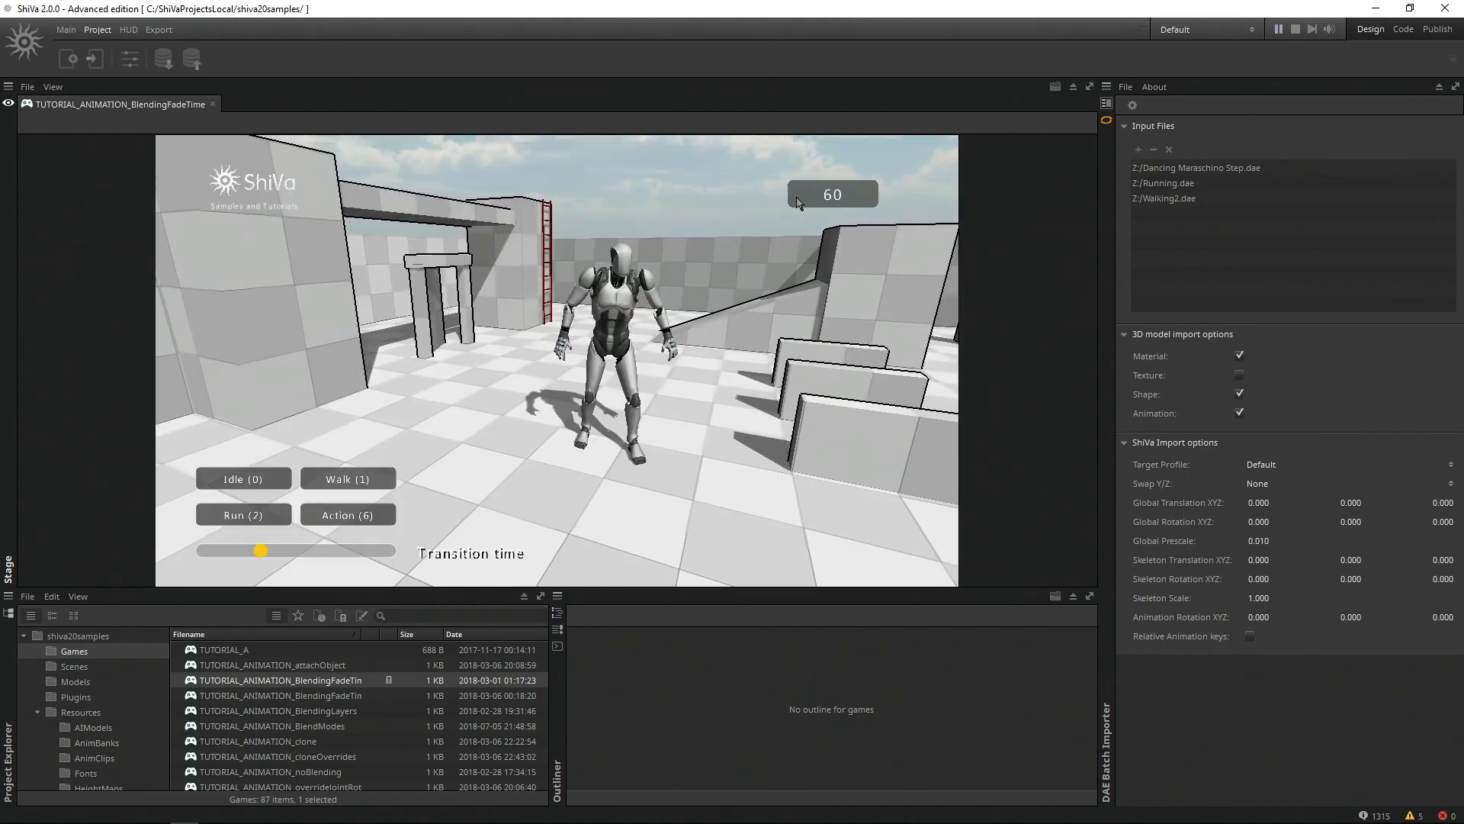
{"action": "left_click", "coordinate": [329, 480]}
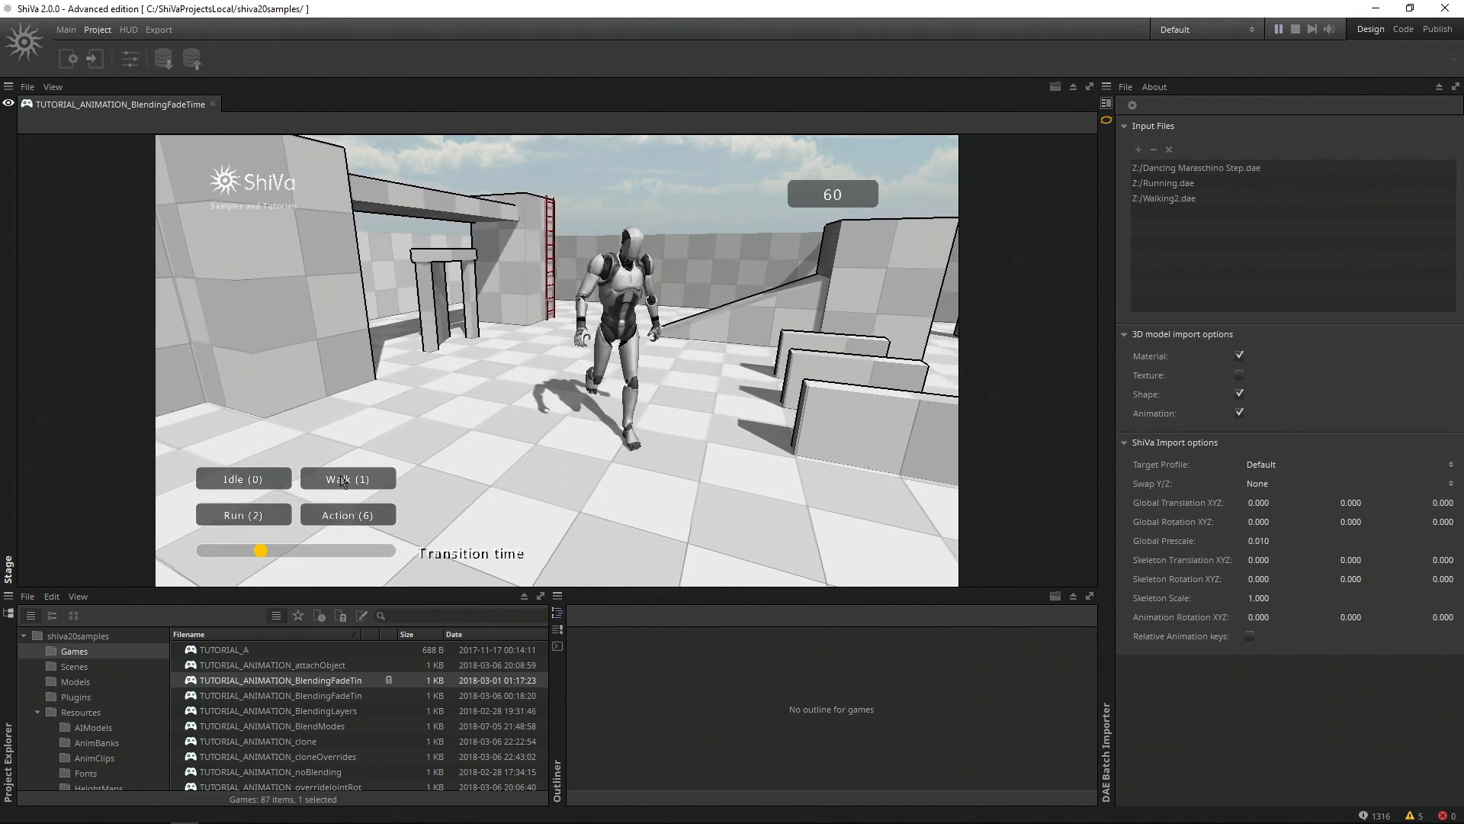
{"action": "left_click", "coordinate": [255, 515]}
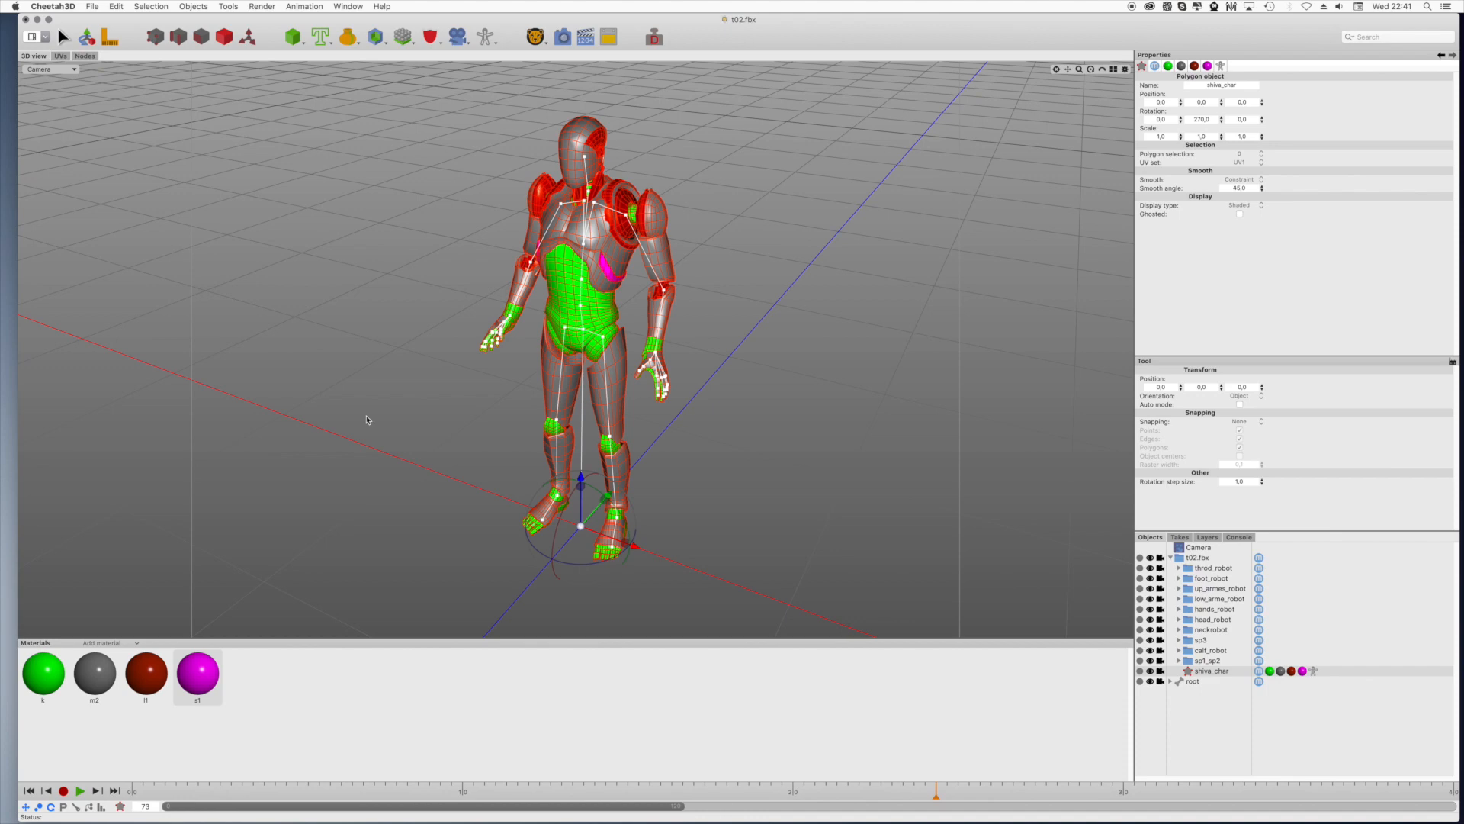
Step: Switch to Cheetah3D, save the robot character to RamDisk as Robot.obj, and locate the file in Finder
{"action": "left_click", "coordinate": [91, 7]}
{"action": "left_click", "coordinate": [114, 92]}
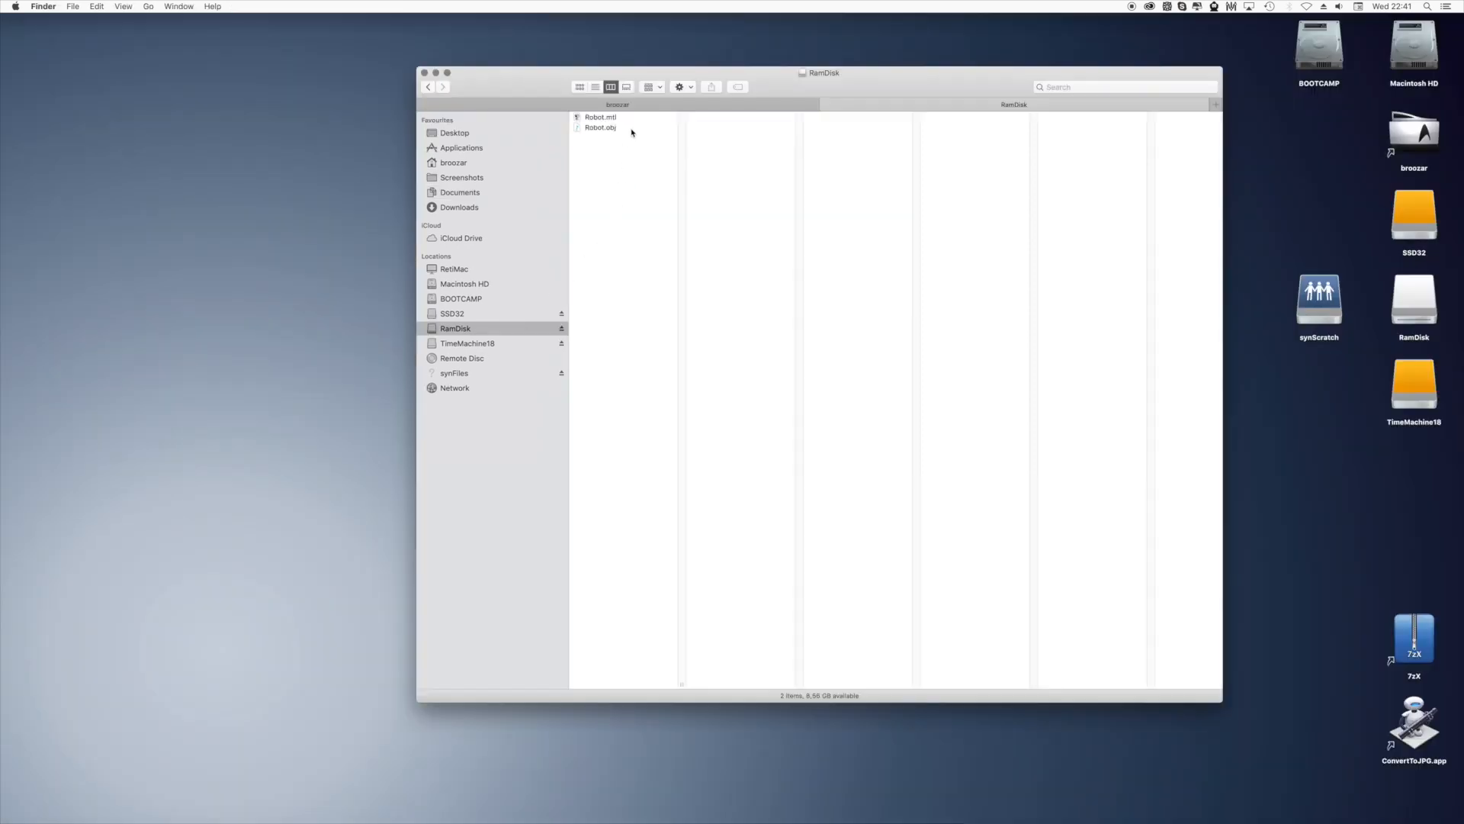
{"action": "left_click", "coordinate": [631, 130]}
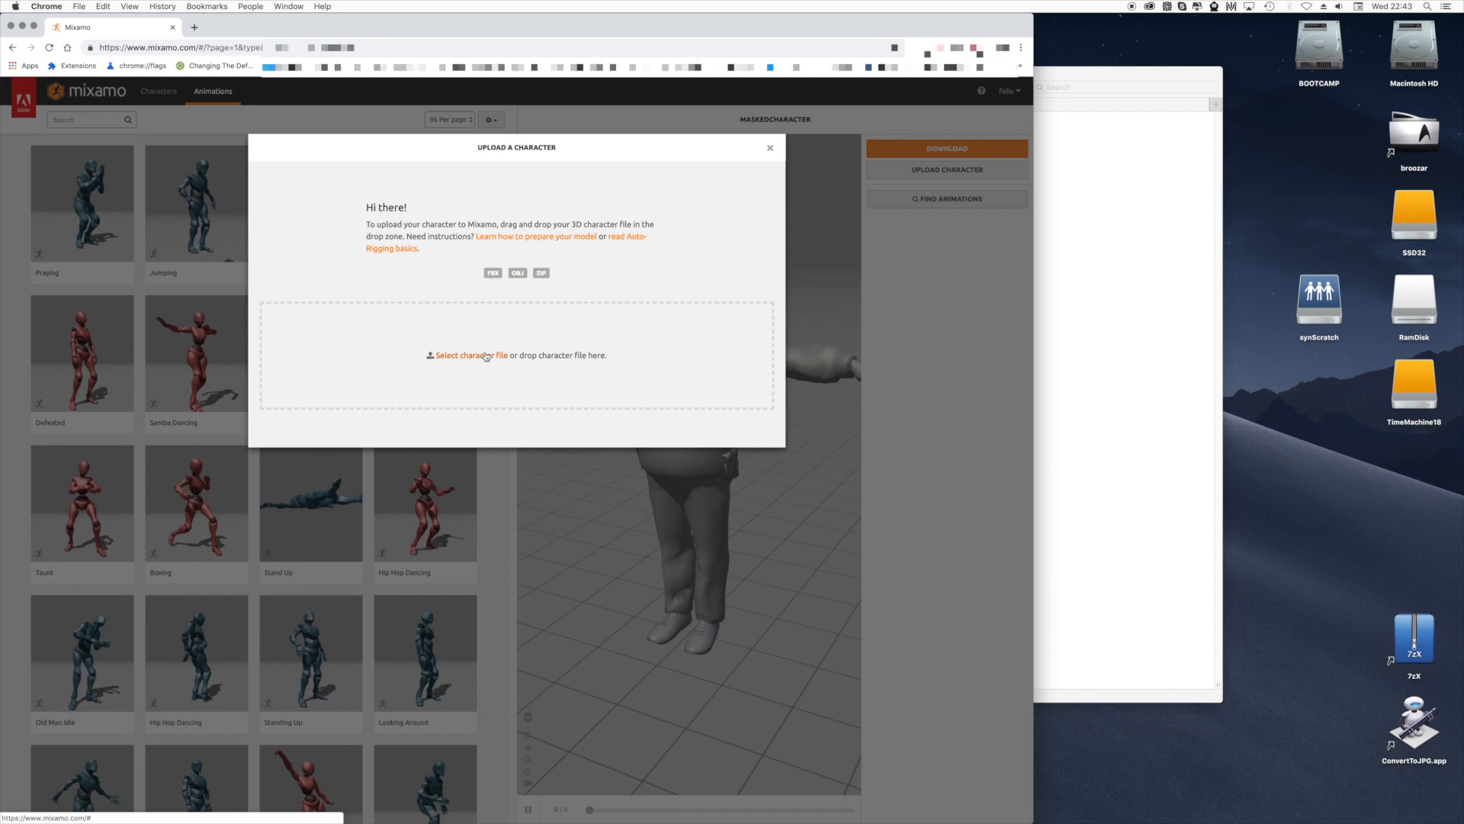
Step: In Mixamo, upload Robot.obj from RamDisk as a new character and continue to the Auto-Rigger's marker placement
{"action": "left_click", "coordinate": [486, 356]}
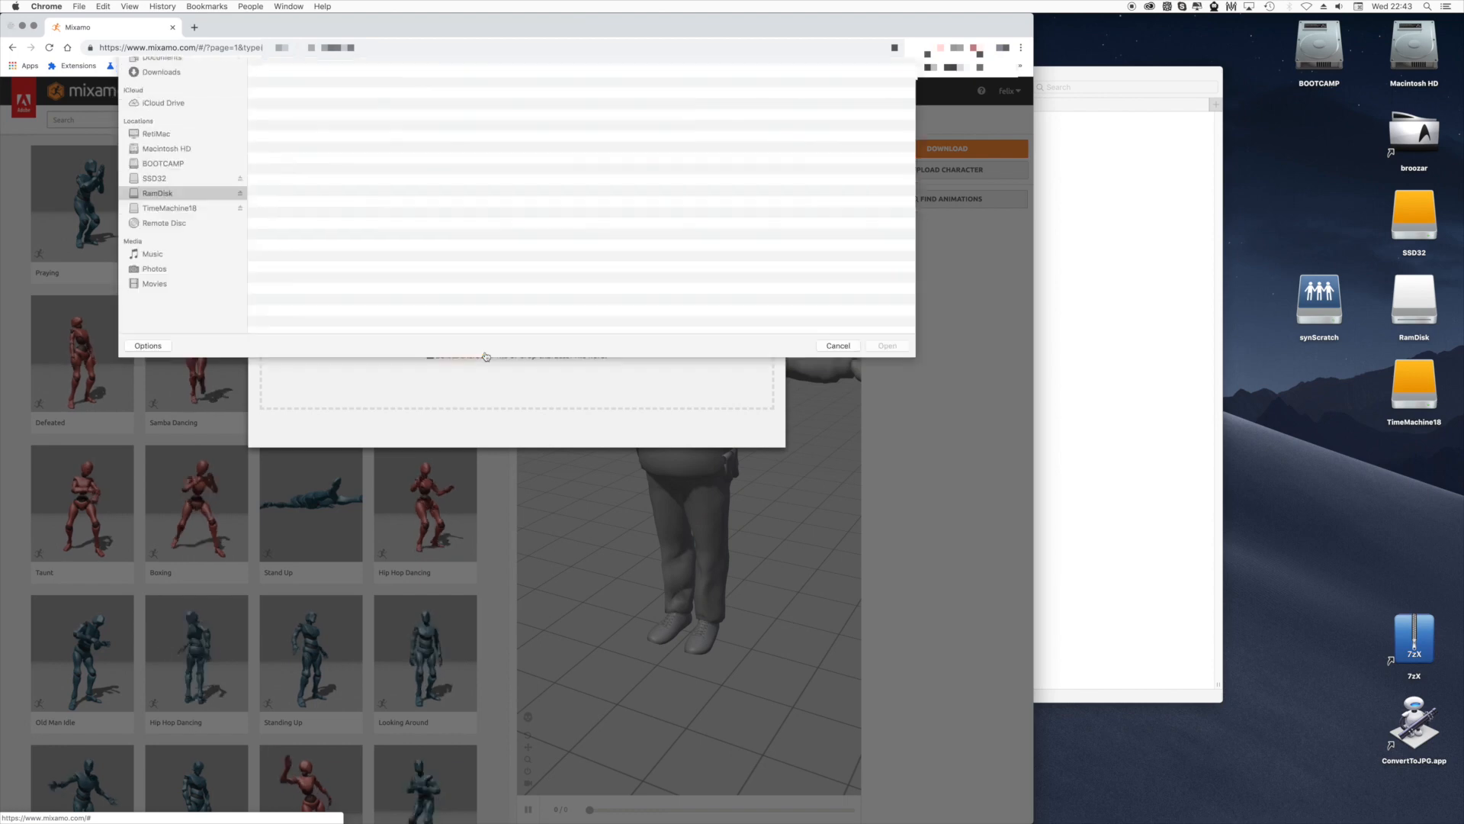
{"action": "left_click", "coordinate": [386, 113]}
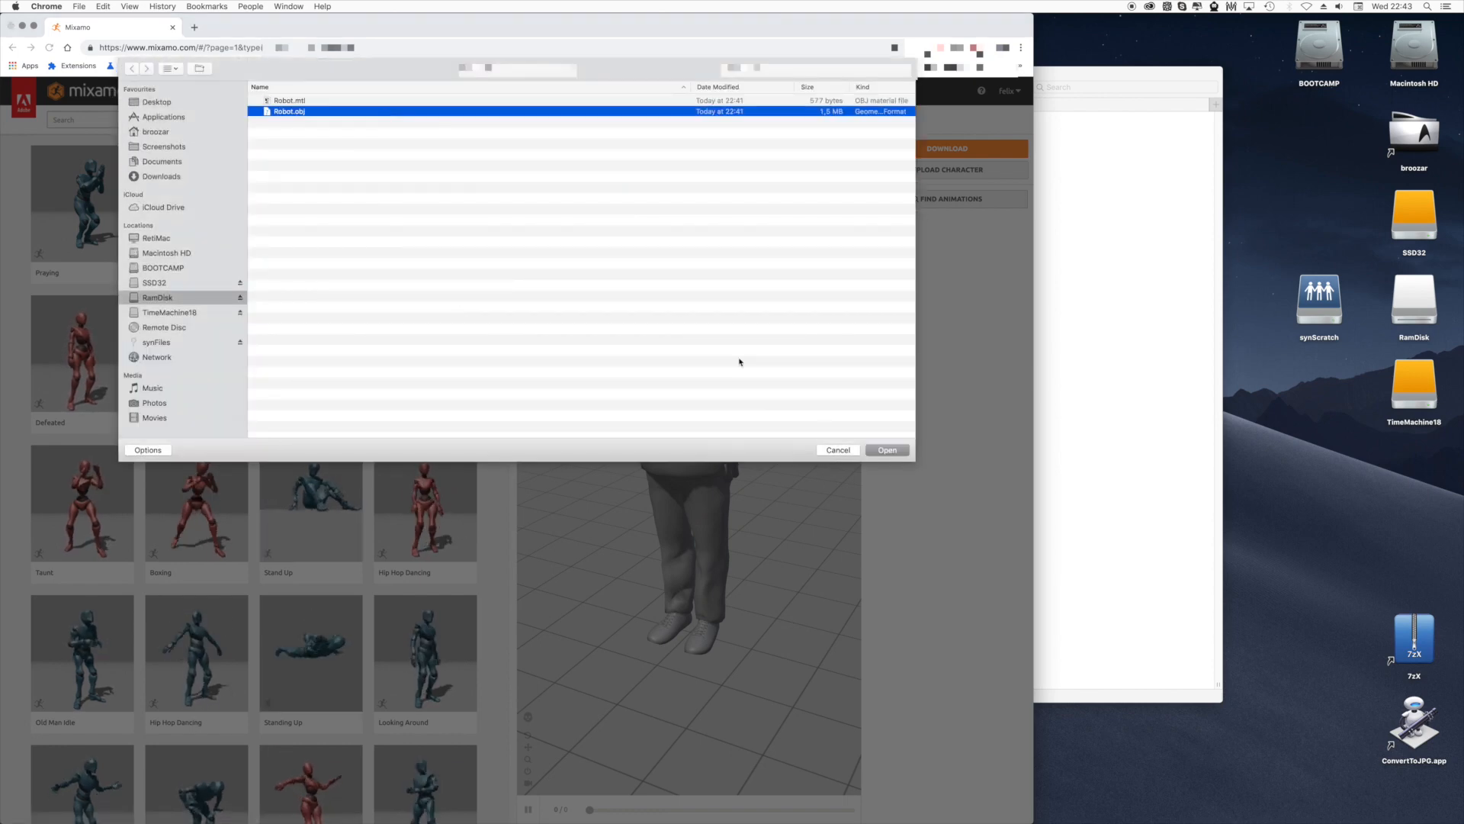
{"action": "left_click", "coordinate": [885, 450]}
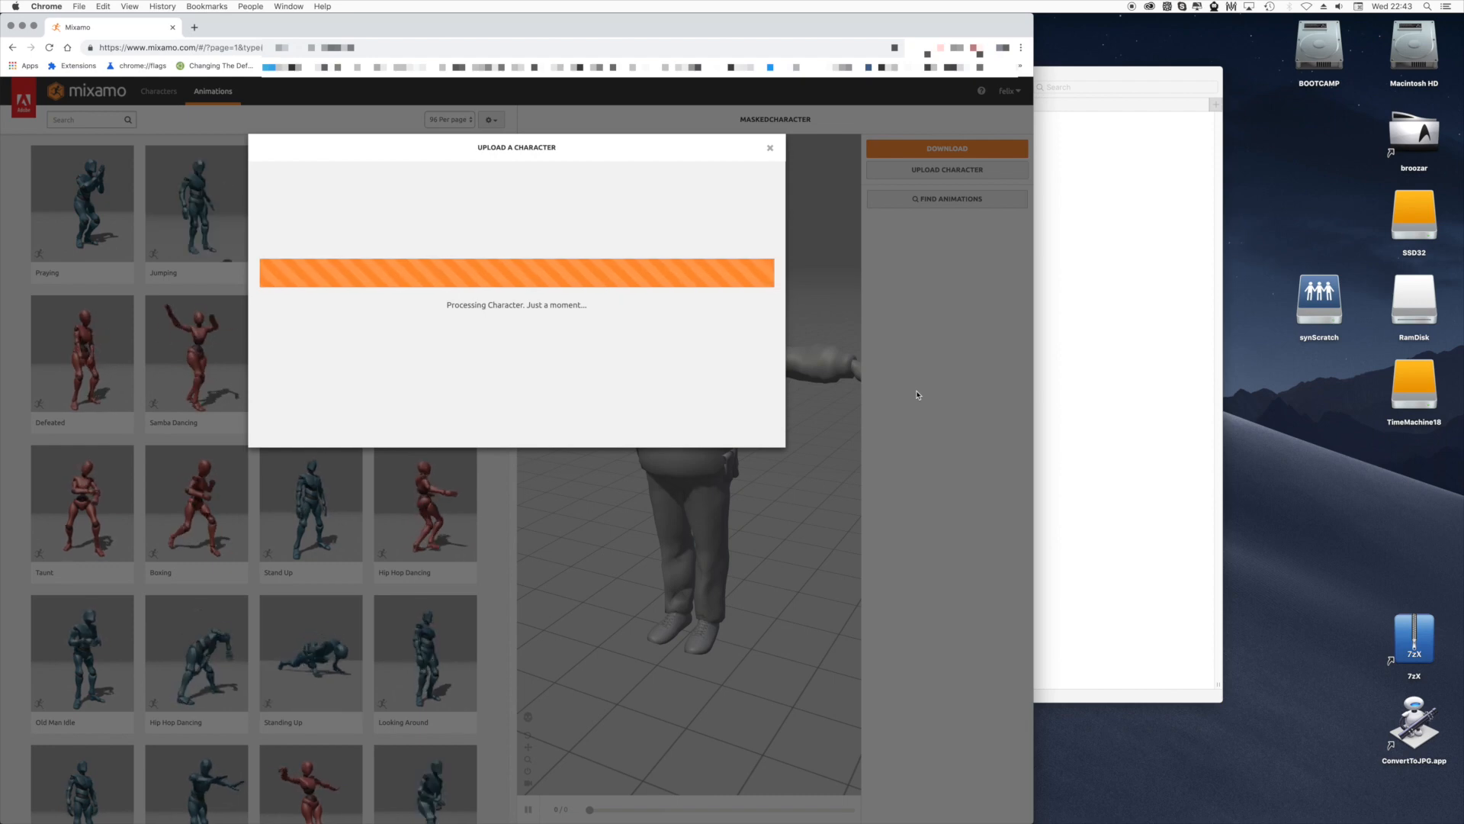
{"action": "left_click", "coordinate": [757, 461]}
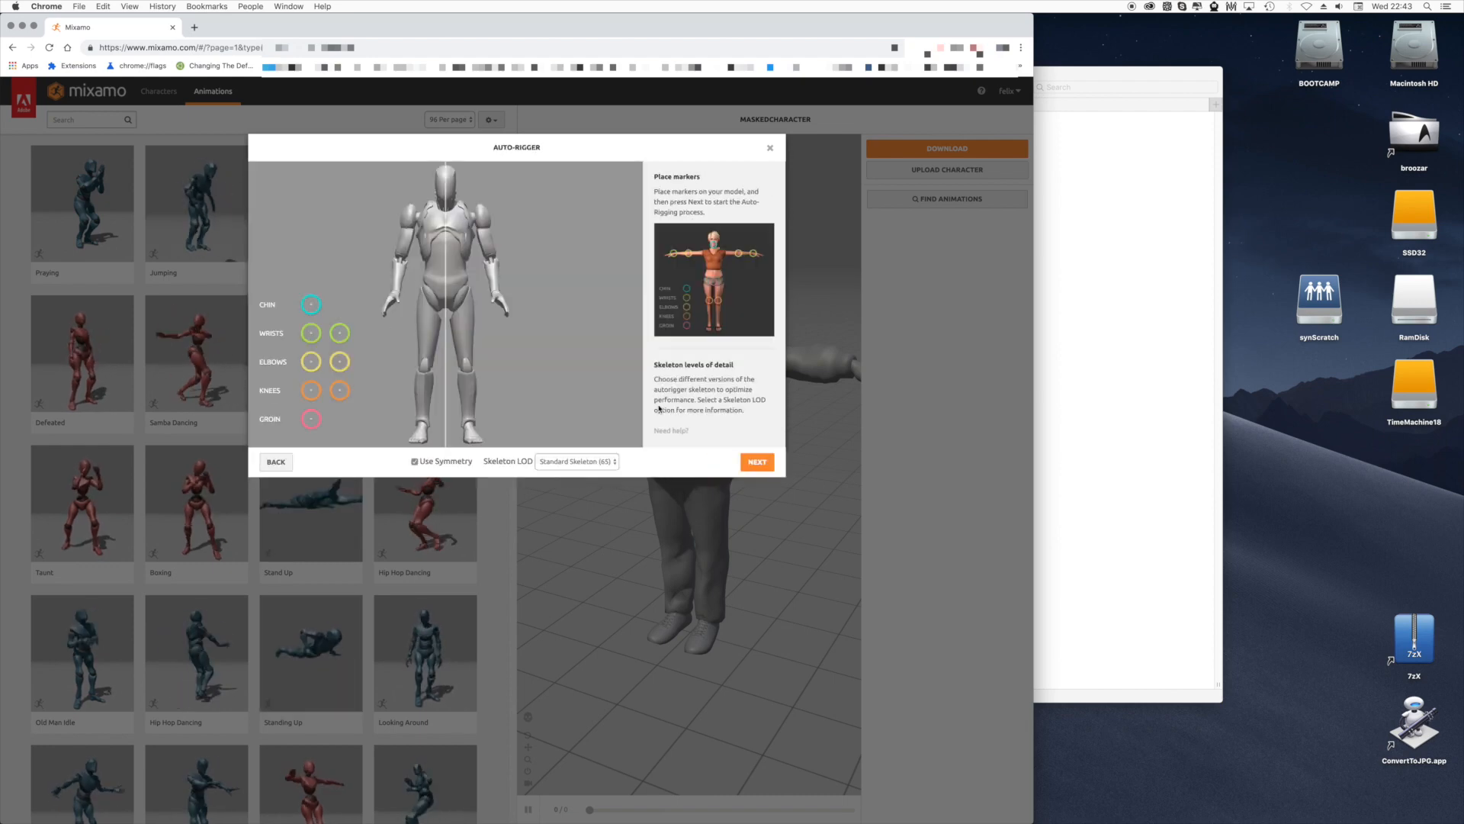
Step: Place the chin, wrist, elbow, knee and groin markers on the matching joints of the robot with symmetry enabled
{"action": "left_click_drag", "start_coordinate": [312, 305], "coordinate": [445, 200]}
{"action": "left_click_drag", "start_coordinate": [311, 333], "coordinate": [397, 293]}
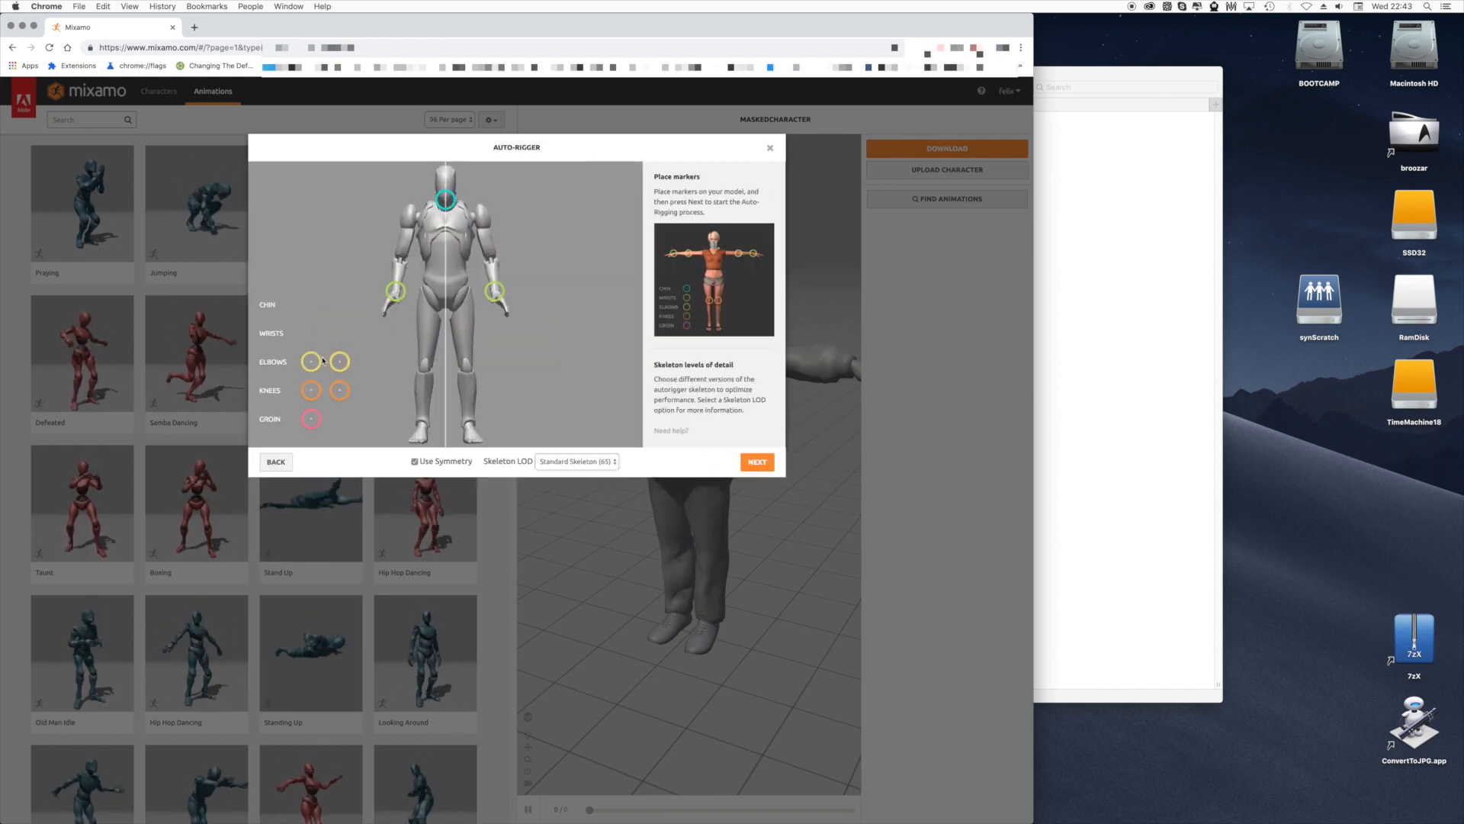
{"action": "left_click_drag", "start_coordinate": [311, 361], "coordinate": [401, 259]}
{"action": "left_click_drag", "start_coordinate": [312, 391], "coordinate": [425, 367]}
{"action": "left_click_drag", "start_coordinate": [311, 419], "coordinate": [445, 301]}
Step: Auto-rig the robot with the No Fingers (25) skeleton and accept the rigged result
{"action": "left_click", "coordinate": [578, 461]}
{"action": "left_click", "coordinate": [603, 489]}
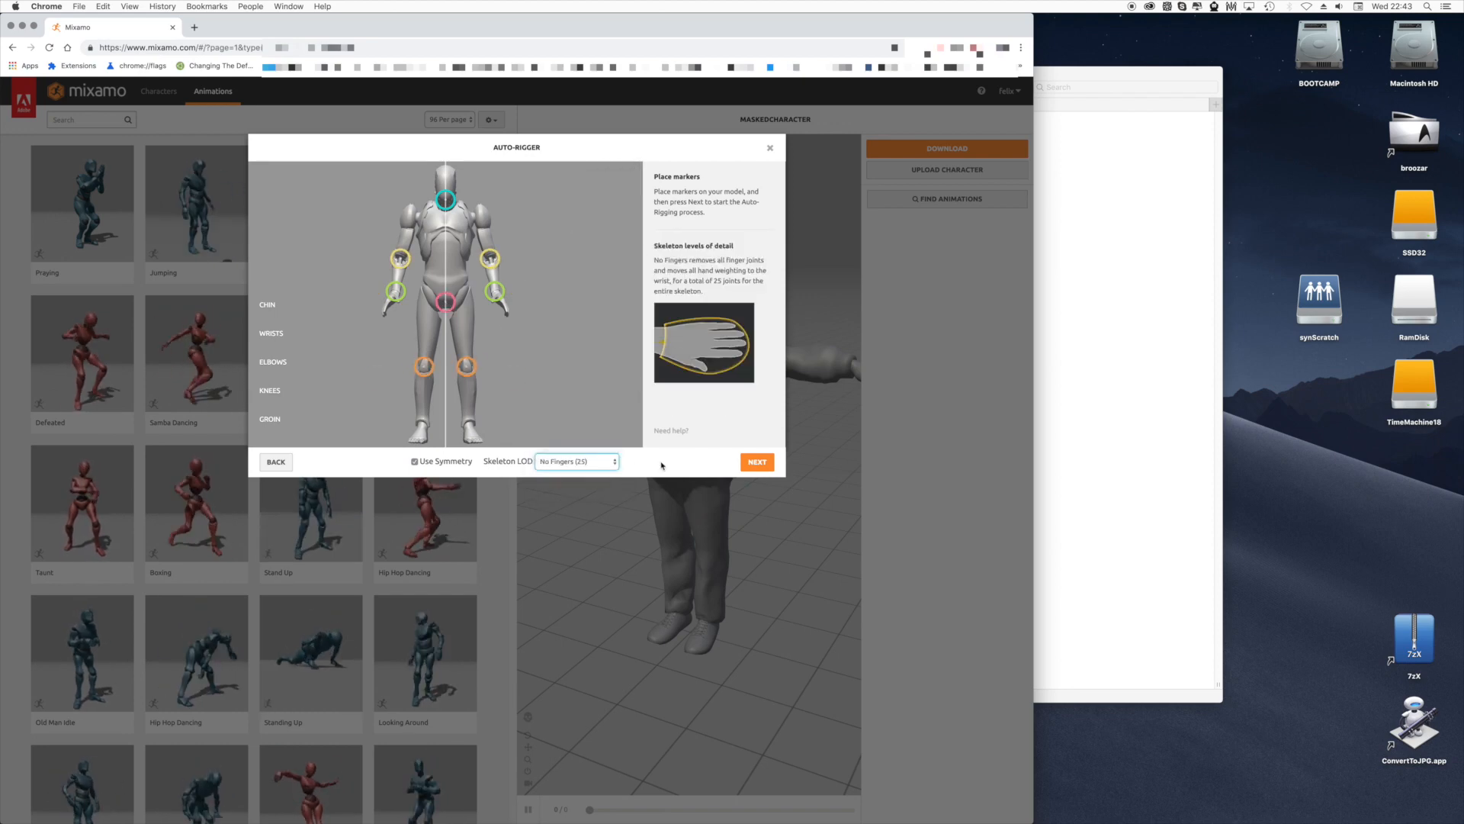
{"action": "left_click", "coordinate": [757, 463]}
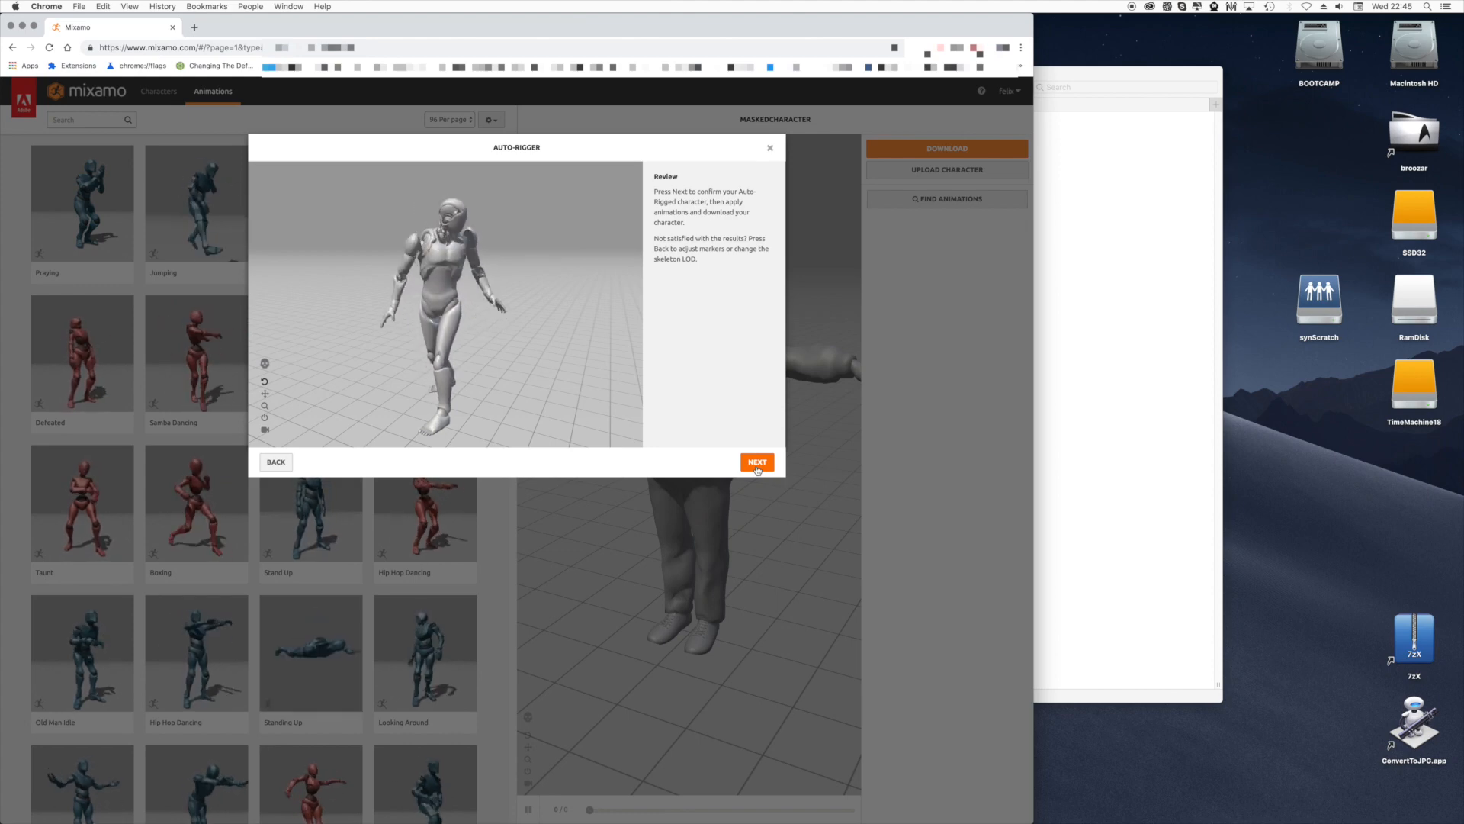
{"action": "left_click", "coordinate": [758, 462]}
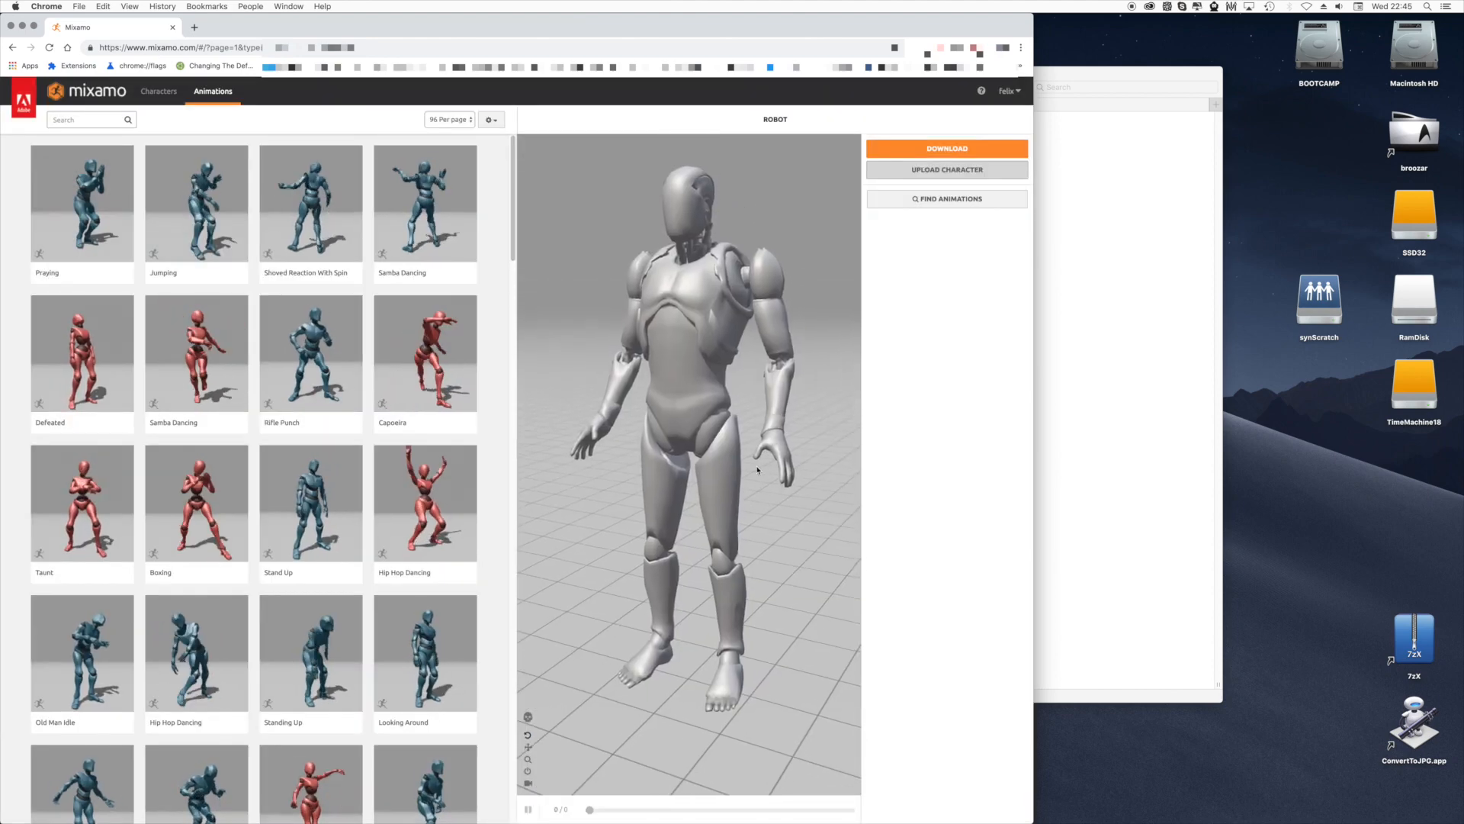
Step: Preview the Capoeira, Jumping Down and Dying animations on the rigged robot
{"action": "scroll", "coordinate": [735, 435], "scroll_direction": "down", "scroll_amount": 10}
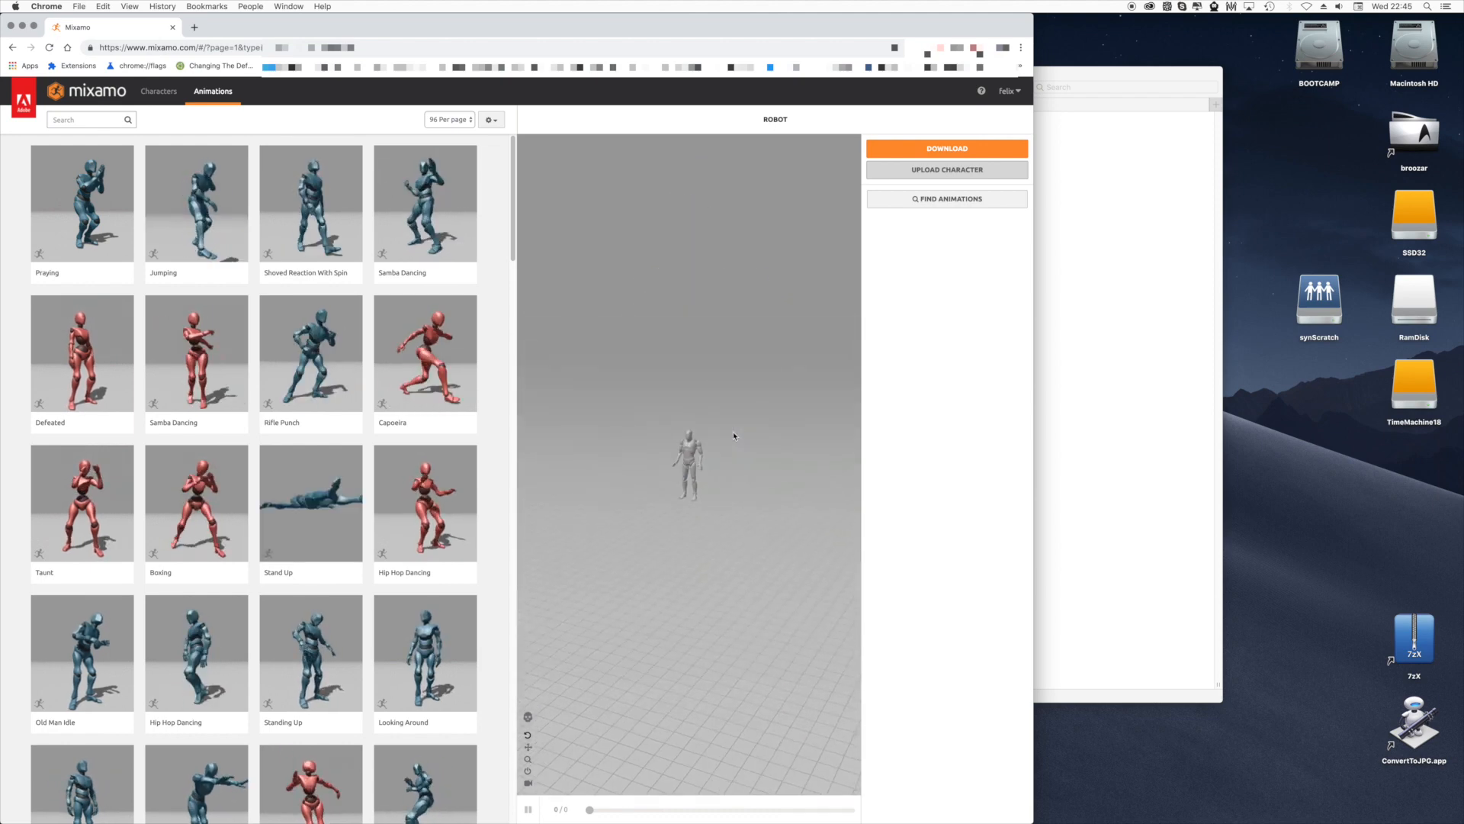
{"action": "scroll", "coordinate": [736, 436], "scroll_direction": "up", "scroll_amount": 5}
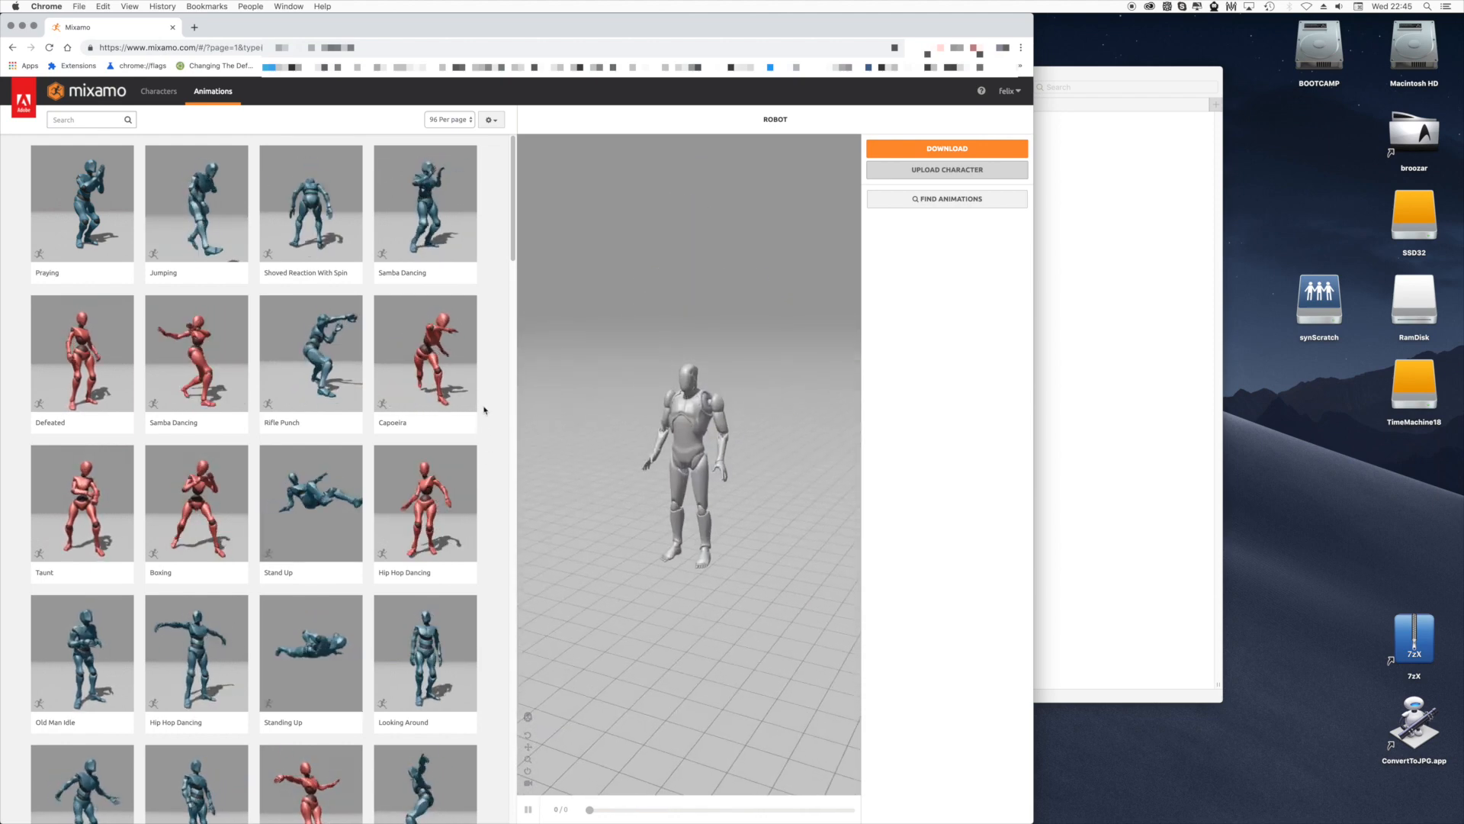
{"action": "left_click", "coordinate": [419, 368]}
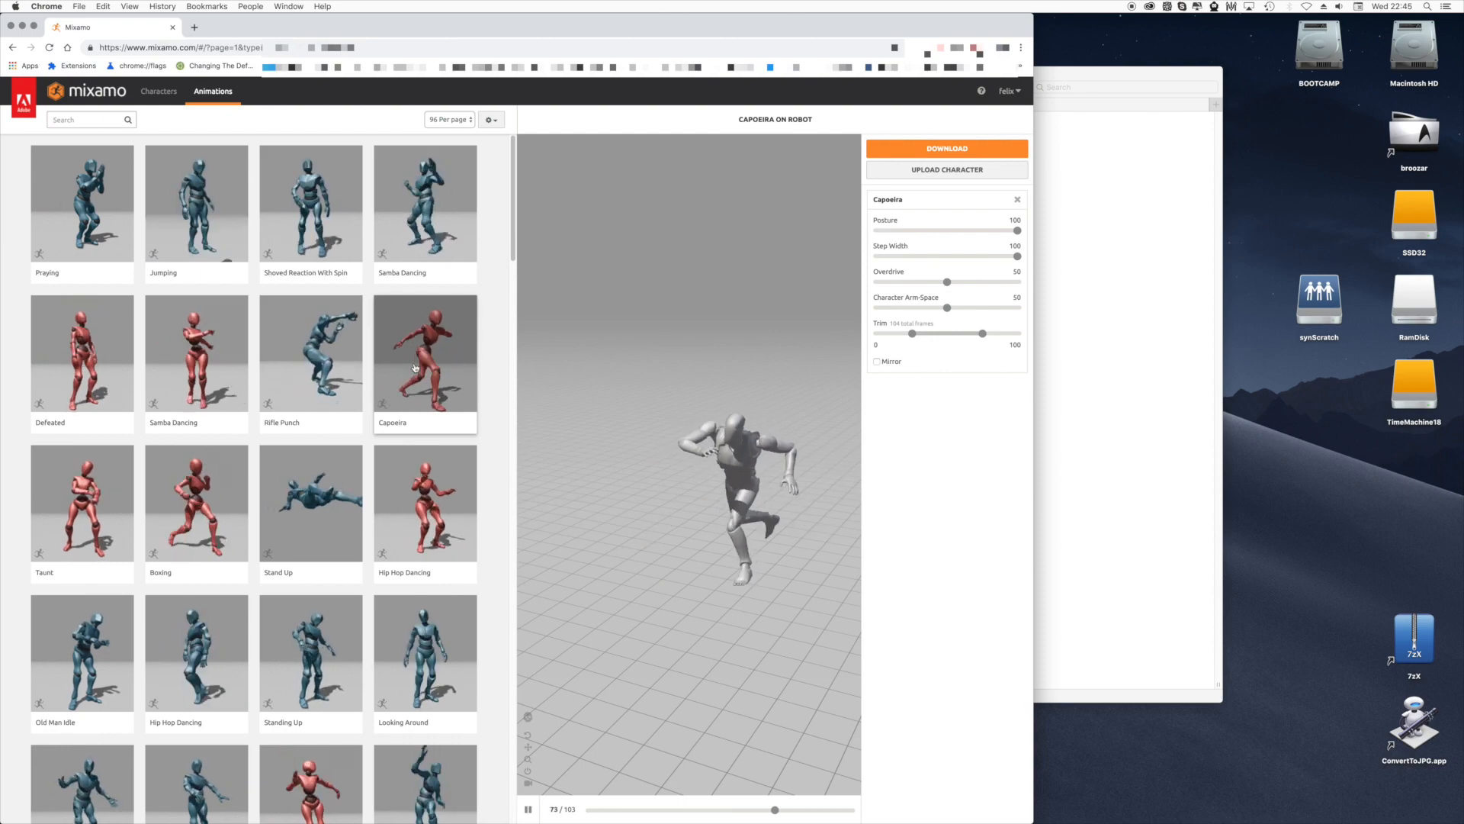
{"action": "scroll", "coordinate": [492, 504], "scroll_direction": "down", "scroll_amount": 20}
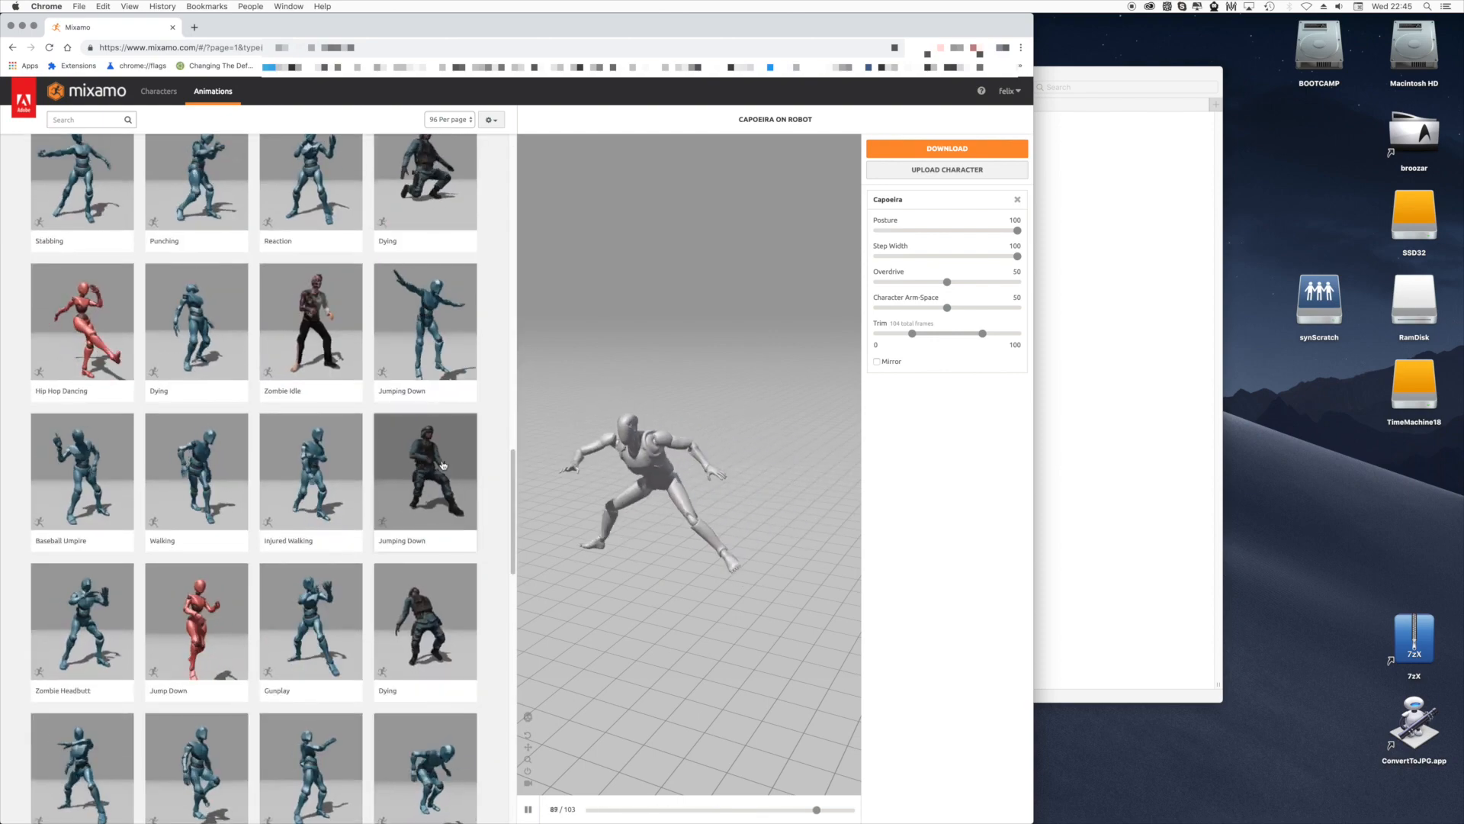
{"action": "left_click", "coordinate": [443, 465]}
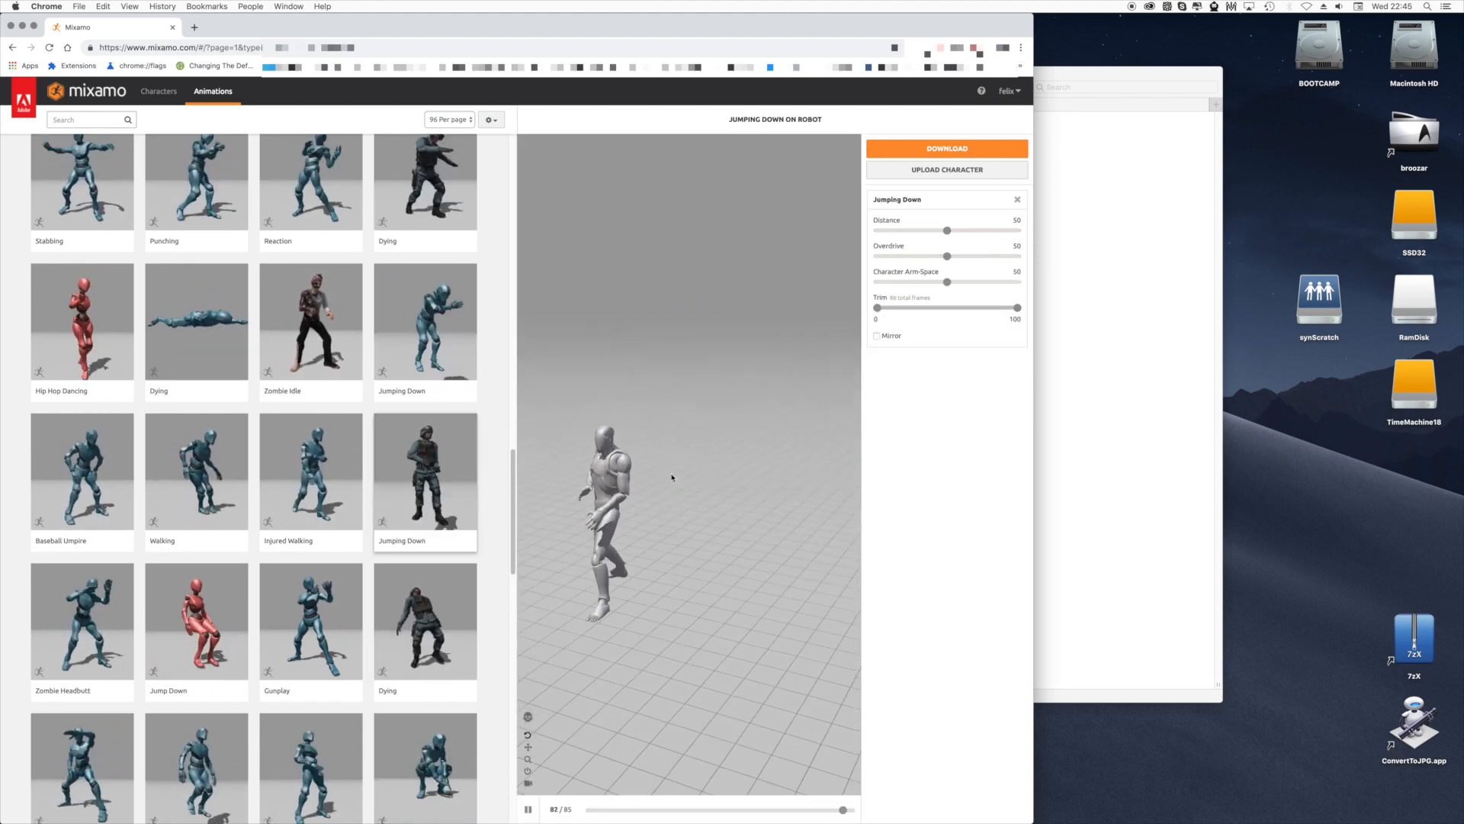
{"action": "left_click", "coordinate": [445, 607]}
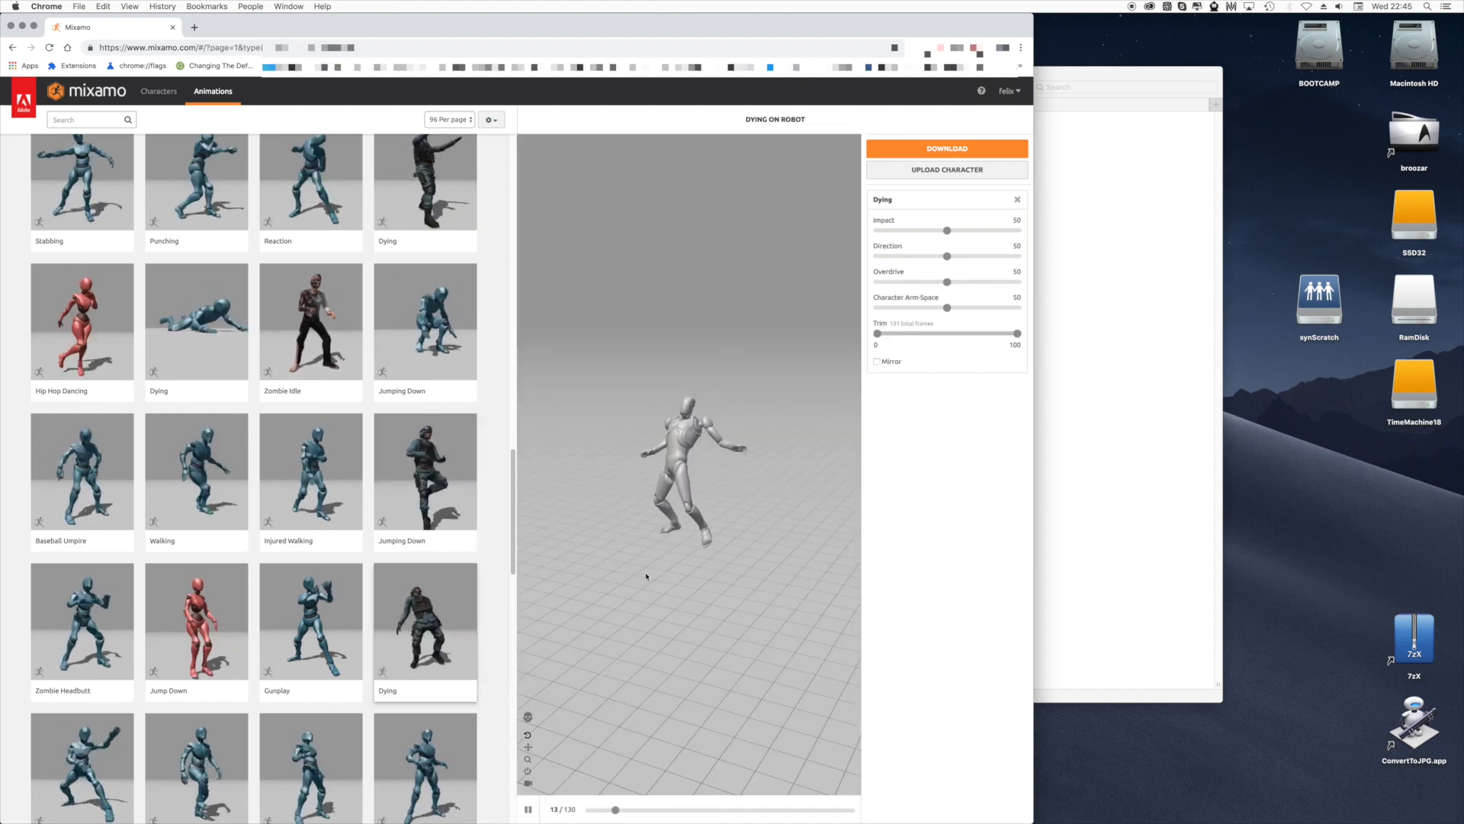